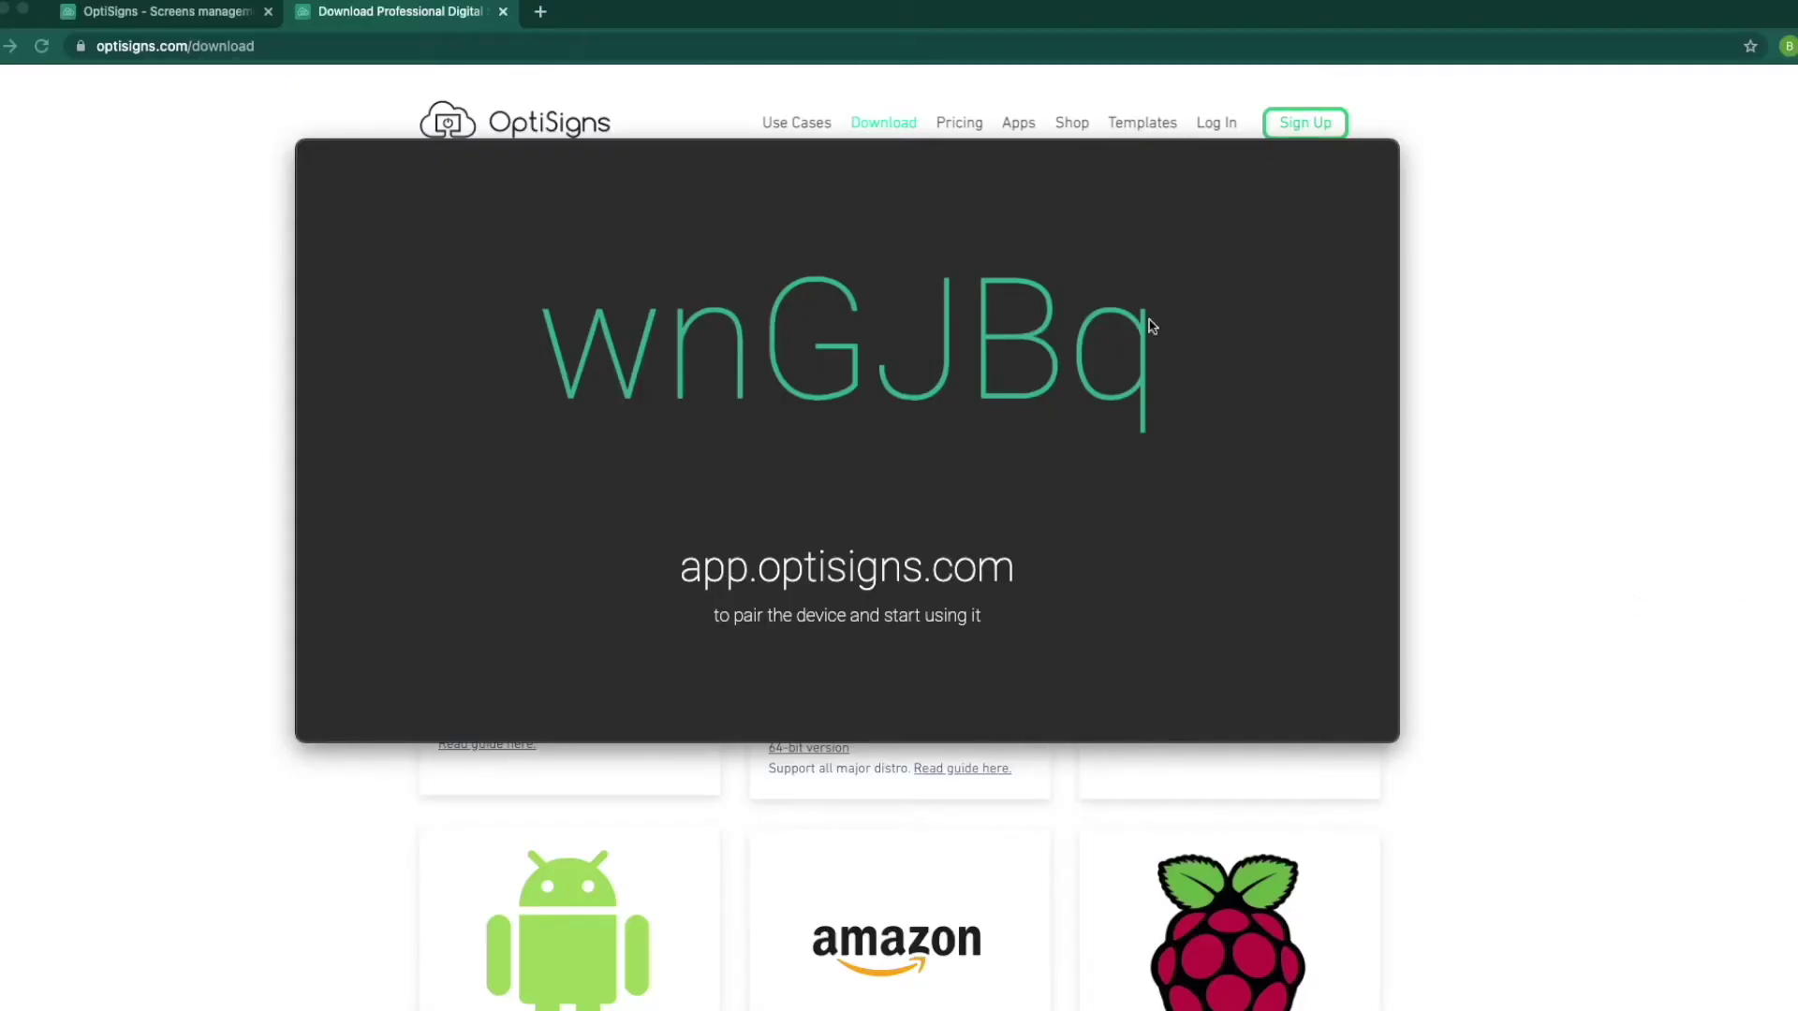
Bring the player download page to the front and scroll down through it
{"action": "key", "text": "super+q"}
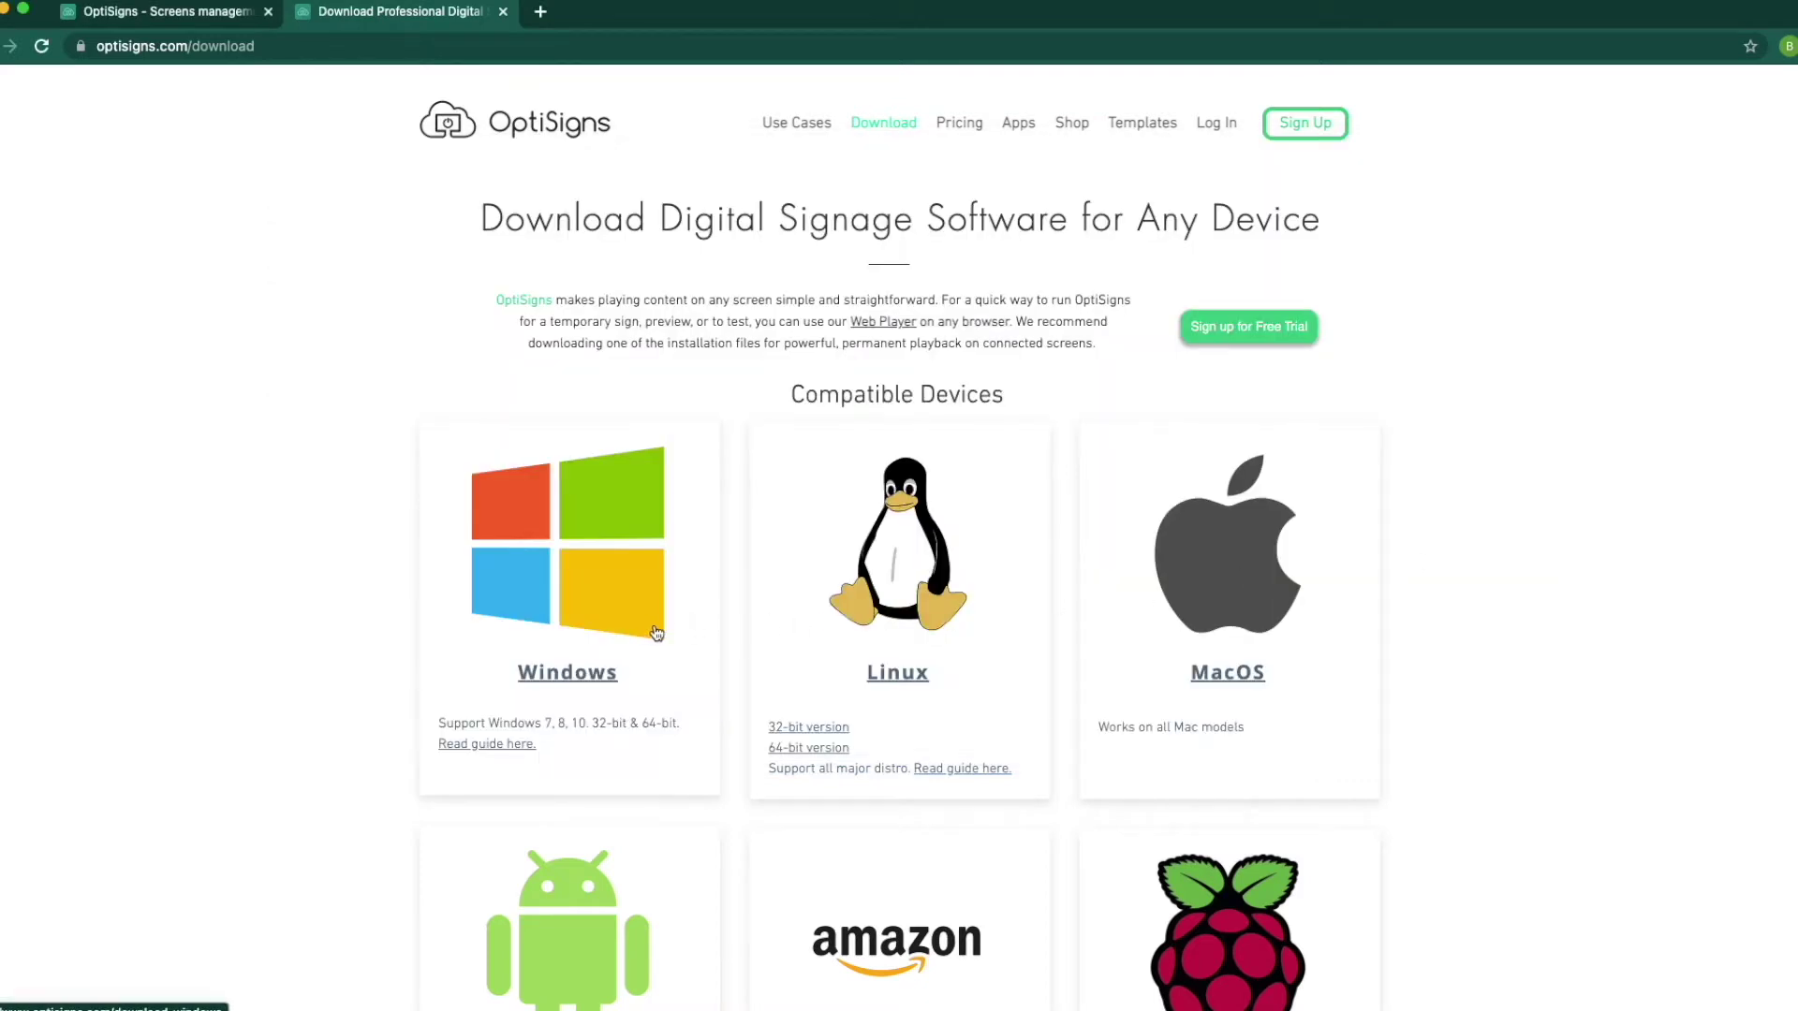
{"action": "scroll", "coordinate": [657, 634], "scroll_direction": "down", "scroll_amount": 6}
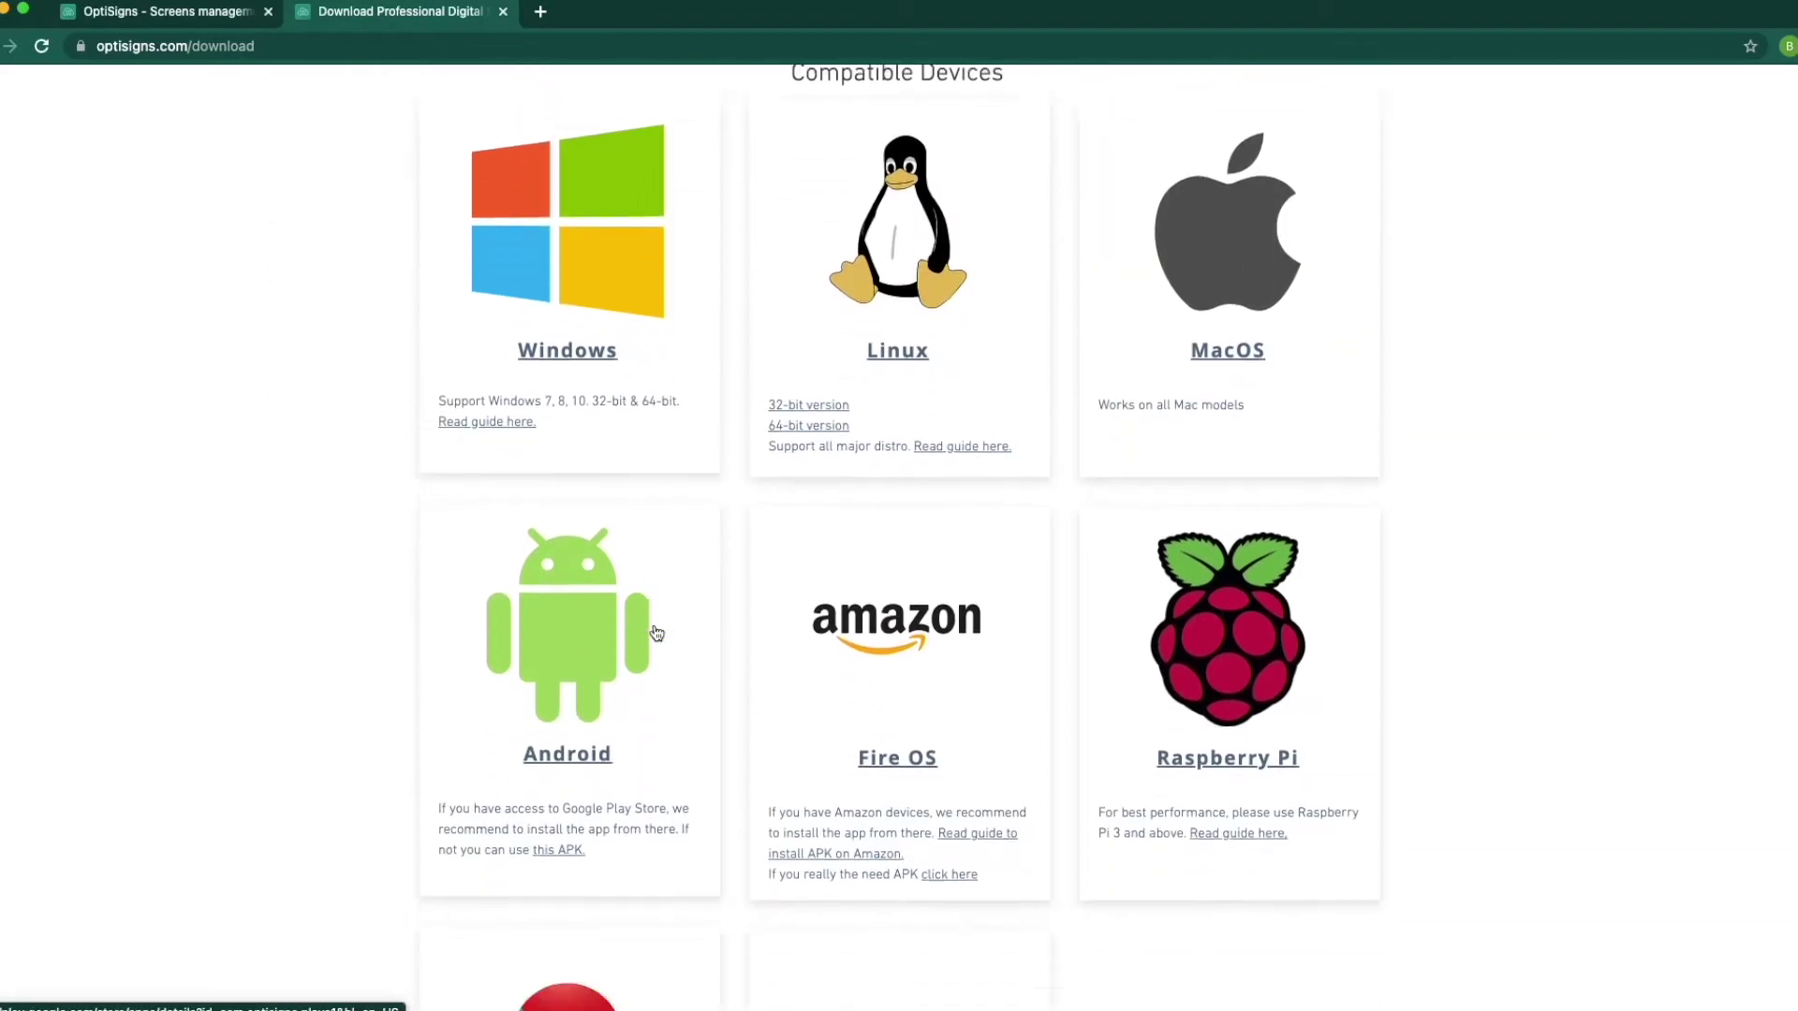
{"action": "scroll", "coordinate": [657, 632], "scroll_direction": "down", "scroll_amount": 1}
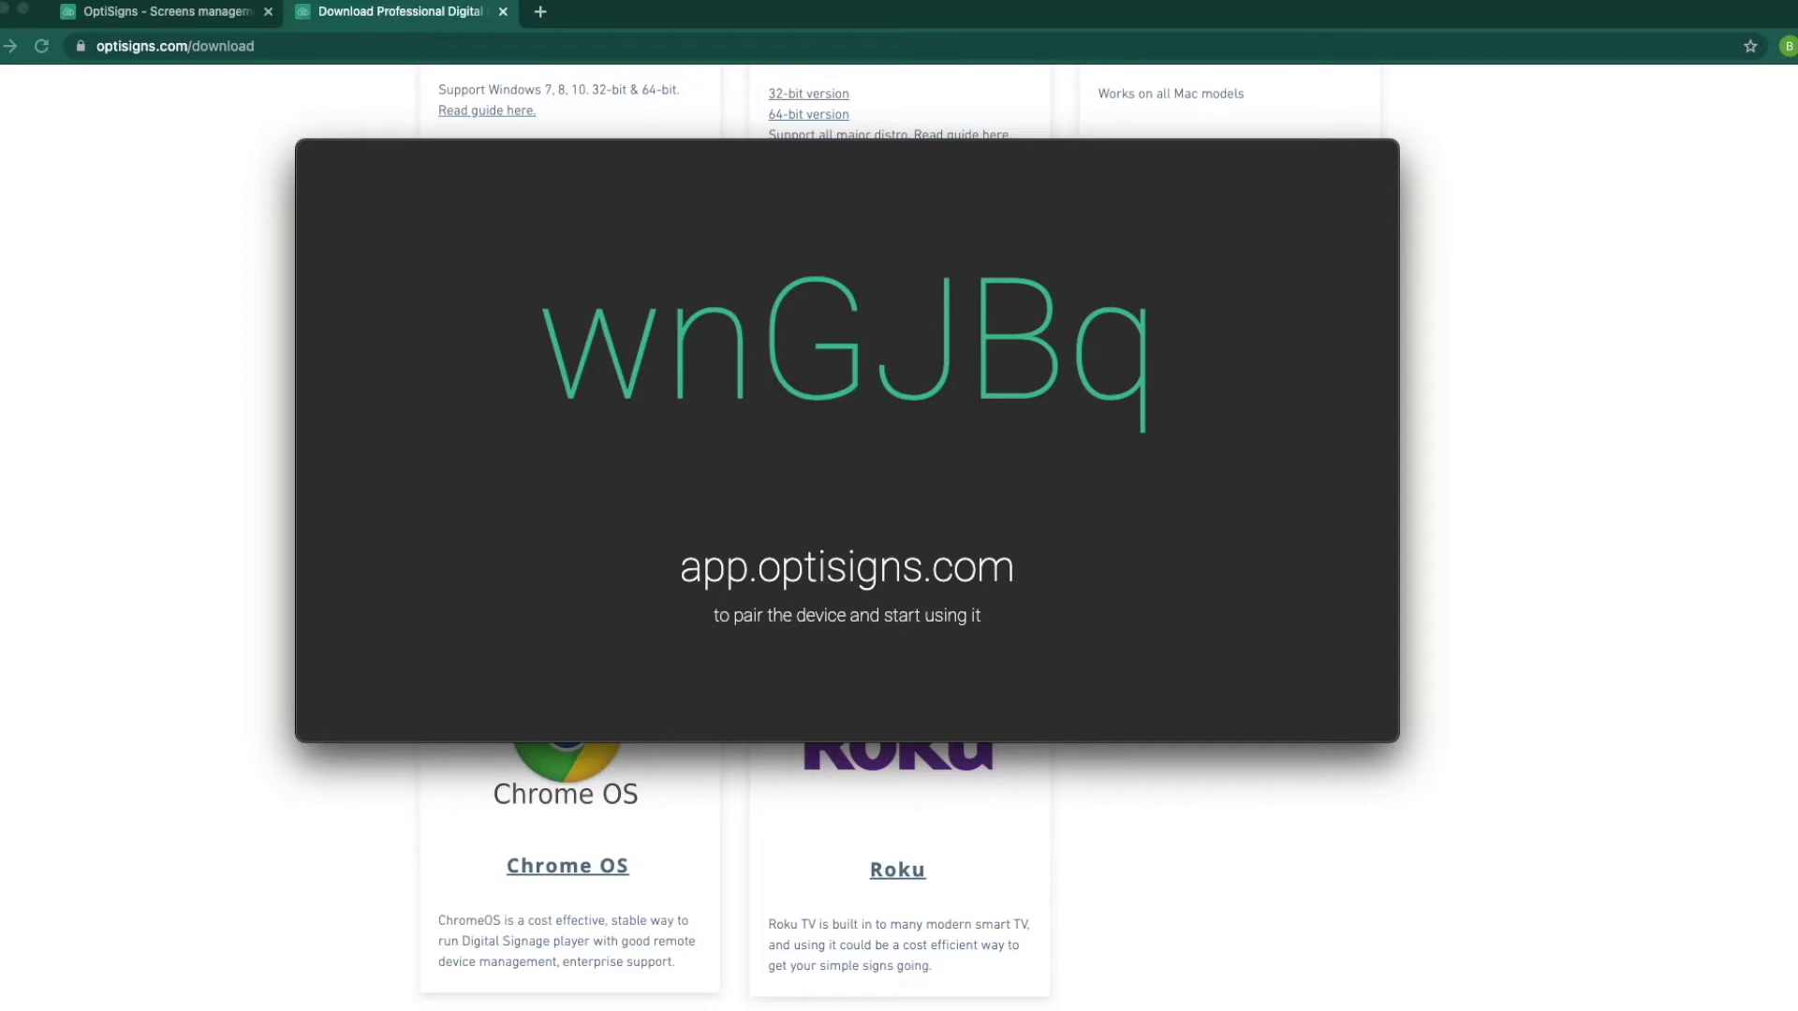
Add a new screen on the Screens page using the player's pair code, creating Screen 485
{"action": "mouse_move", "coordinate": [599, 497]}
{"action": "left_click", "coordinate": [187, 13]}
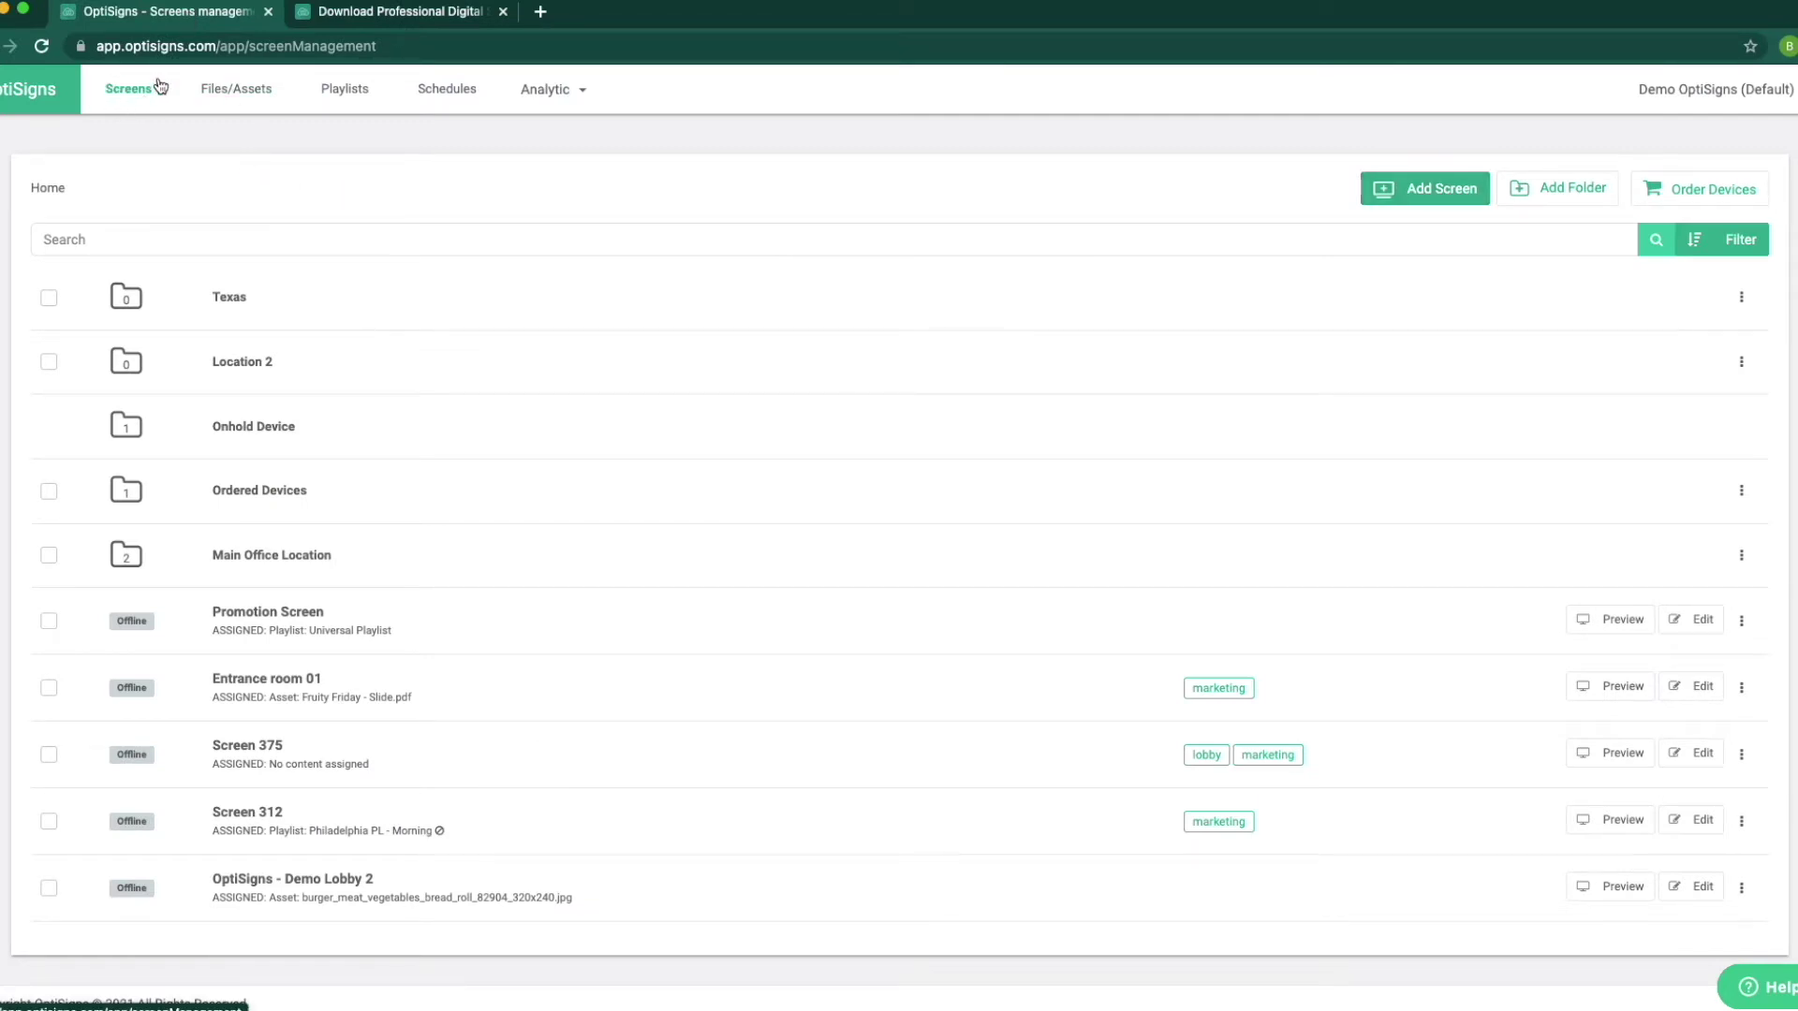
{"action": "left_click", "coordinate": [1421, 192]}
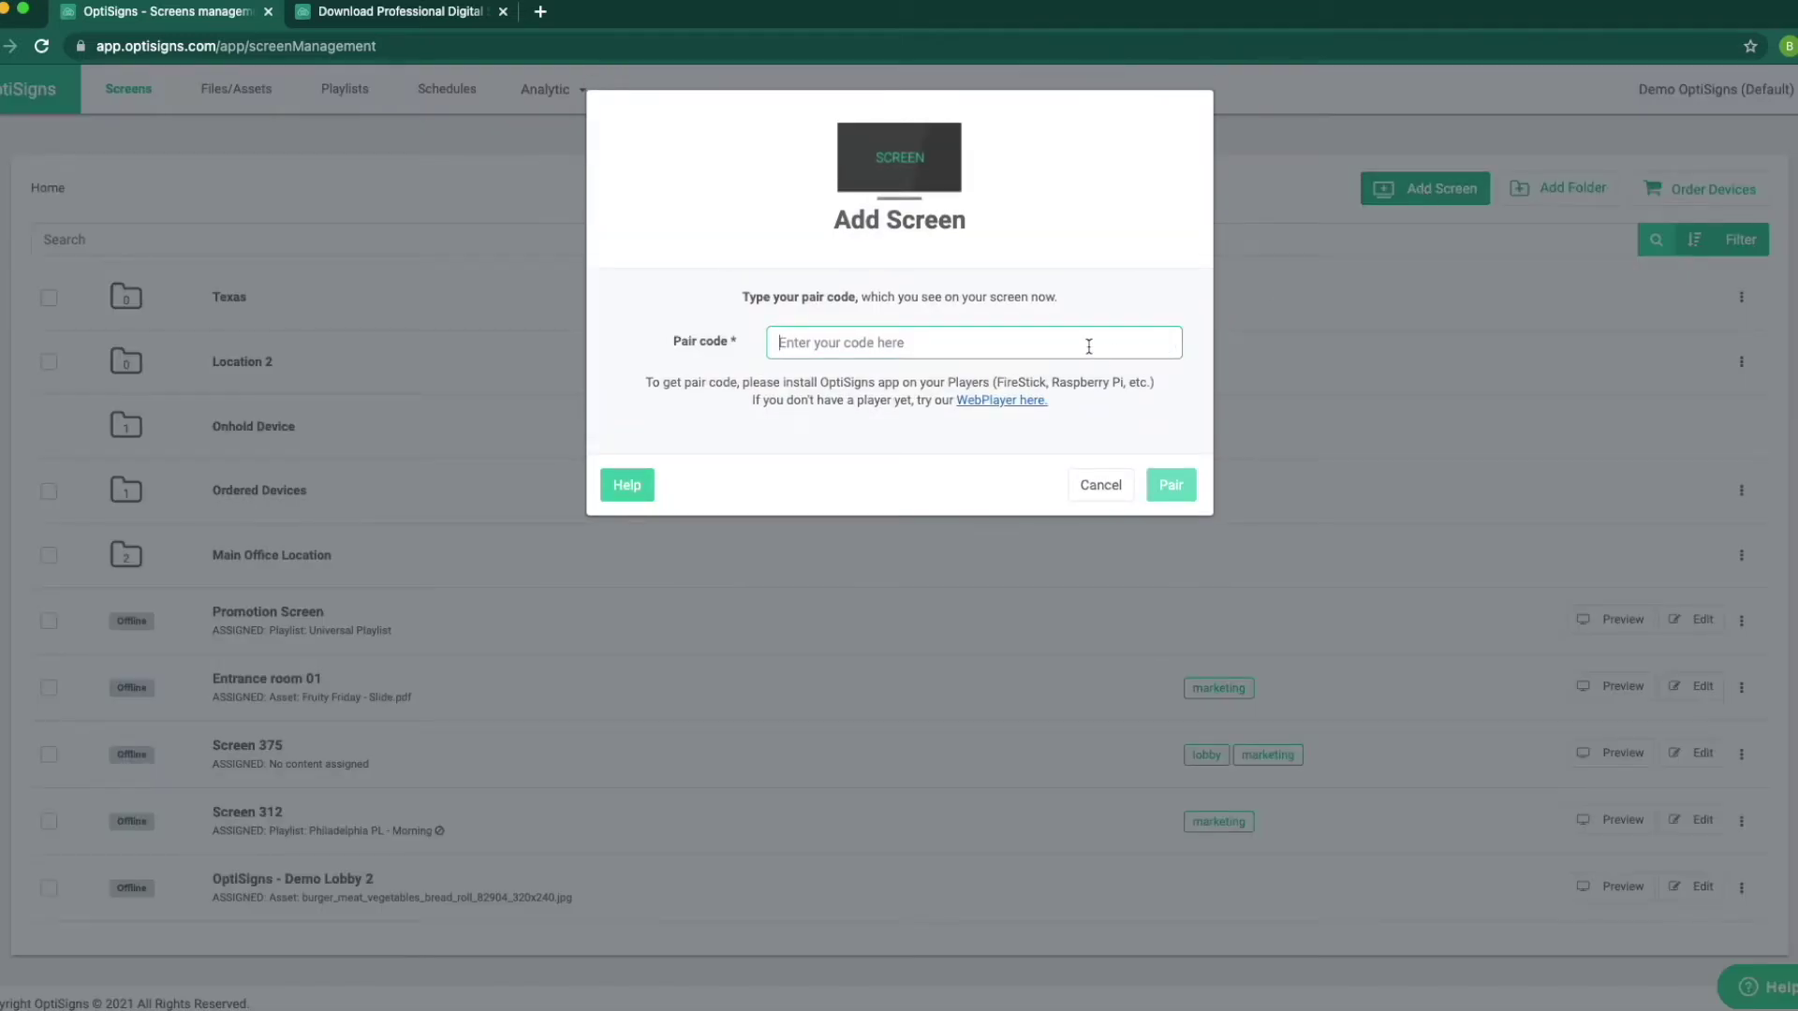
{"action": "type", "text": "wnGJBq"}
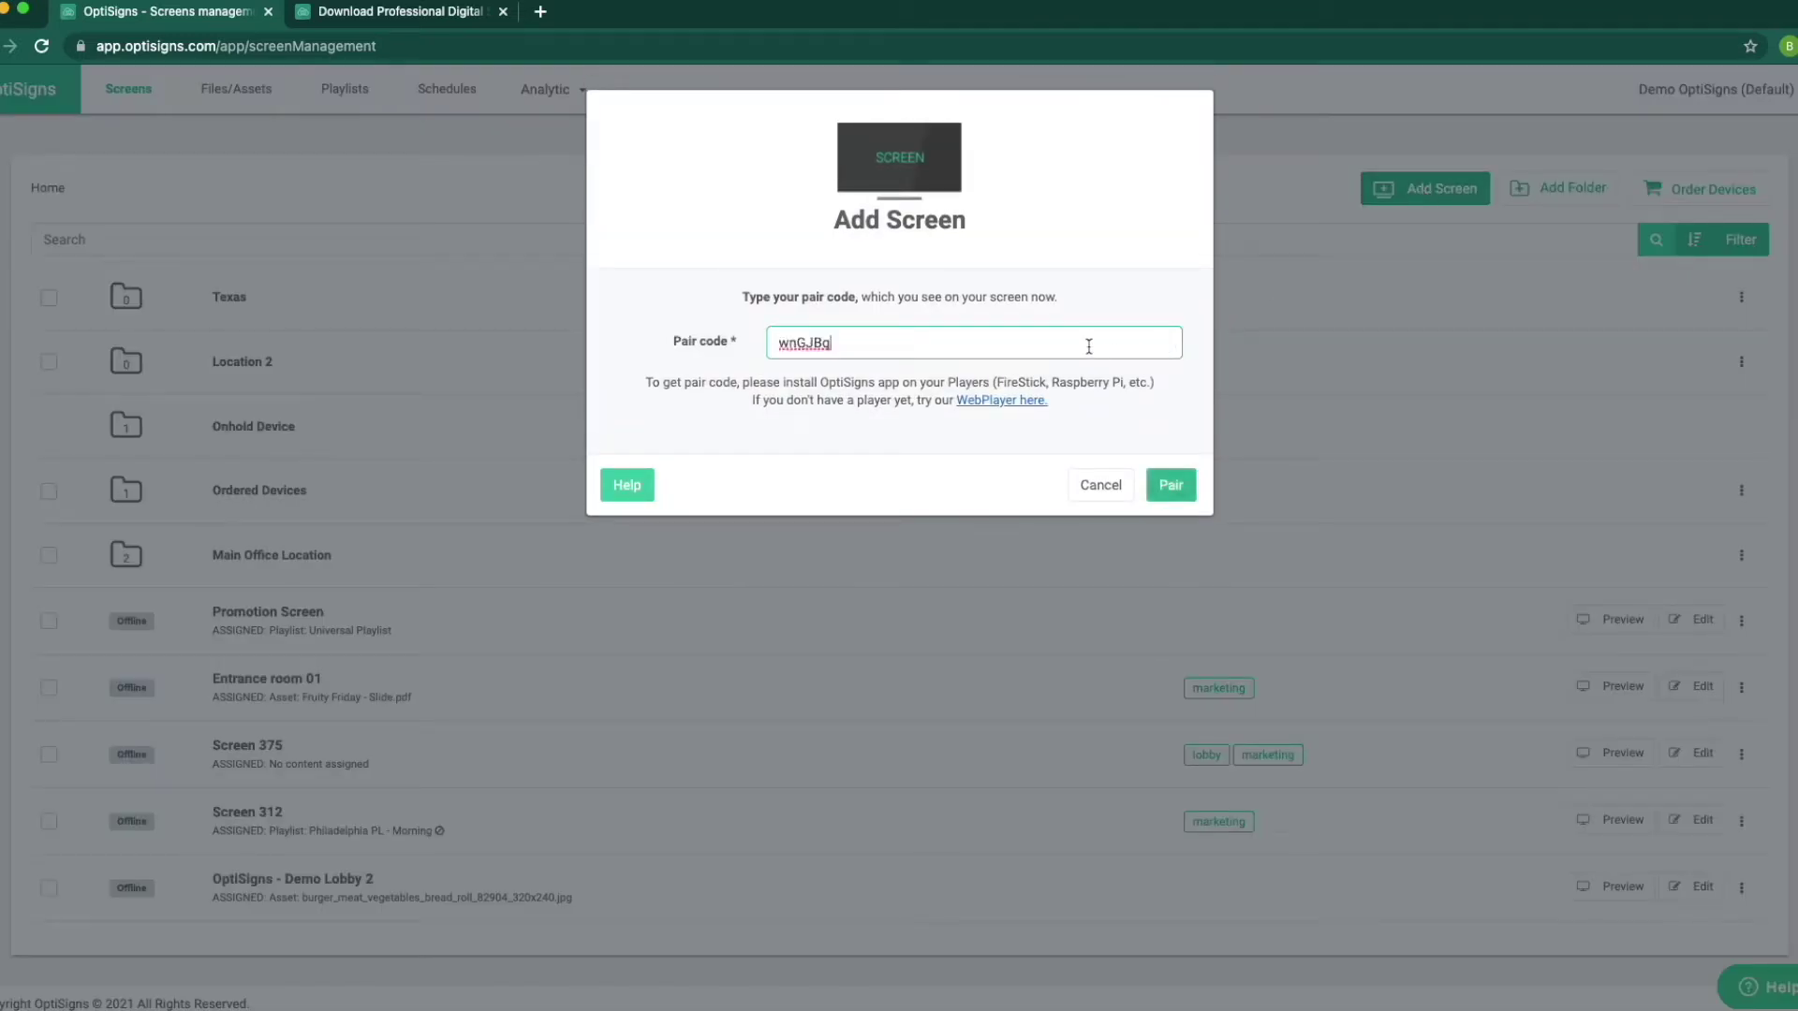
{"action": "left_click", "coordinate": [1172, 487]}
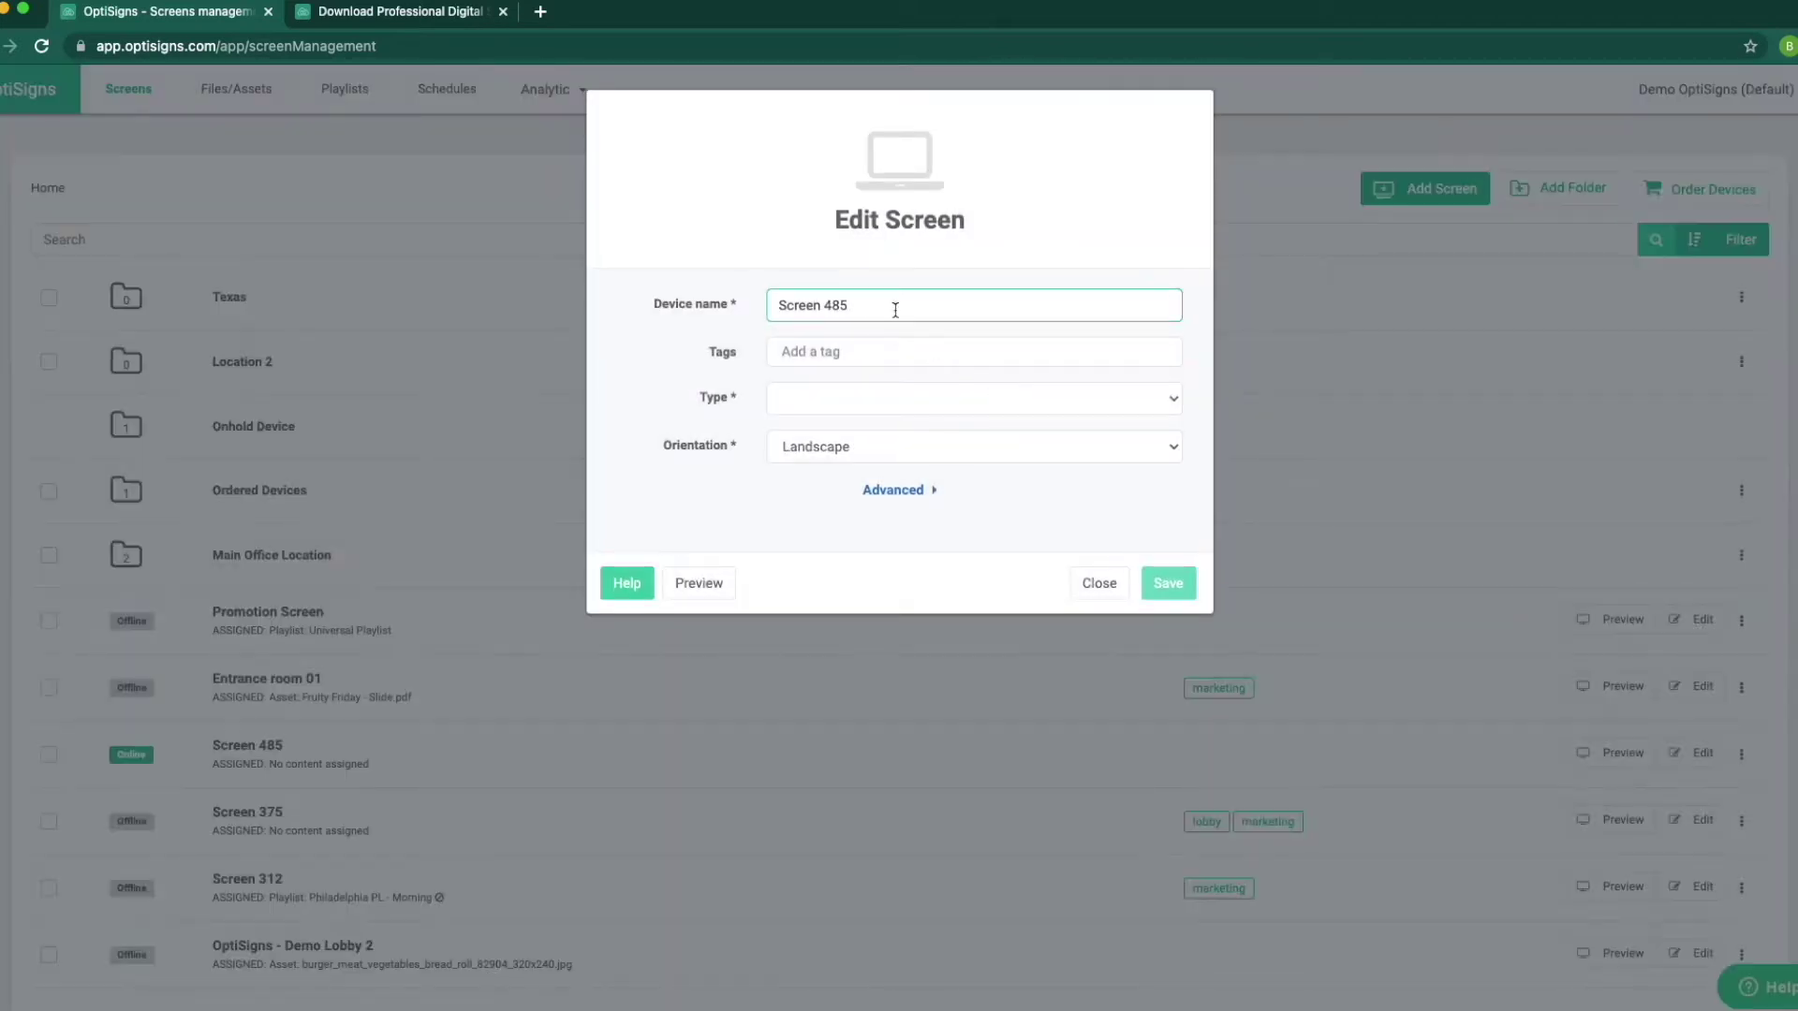
Rename the screen to Demo Screen and tag it Building-1 and lobby
{"action": "triple_click", "coordinate": [895, 310]}
{"action": "type", "text": "Demo"}
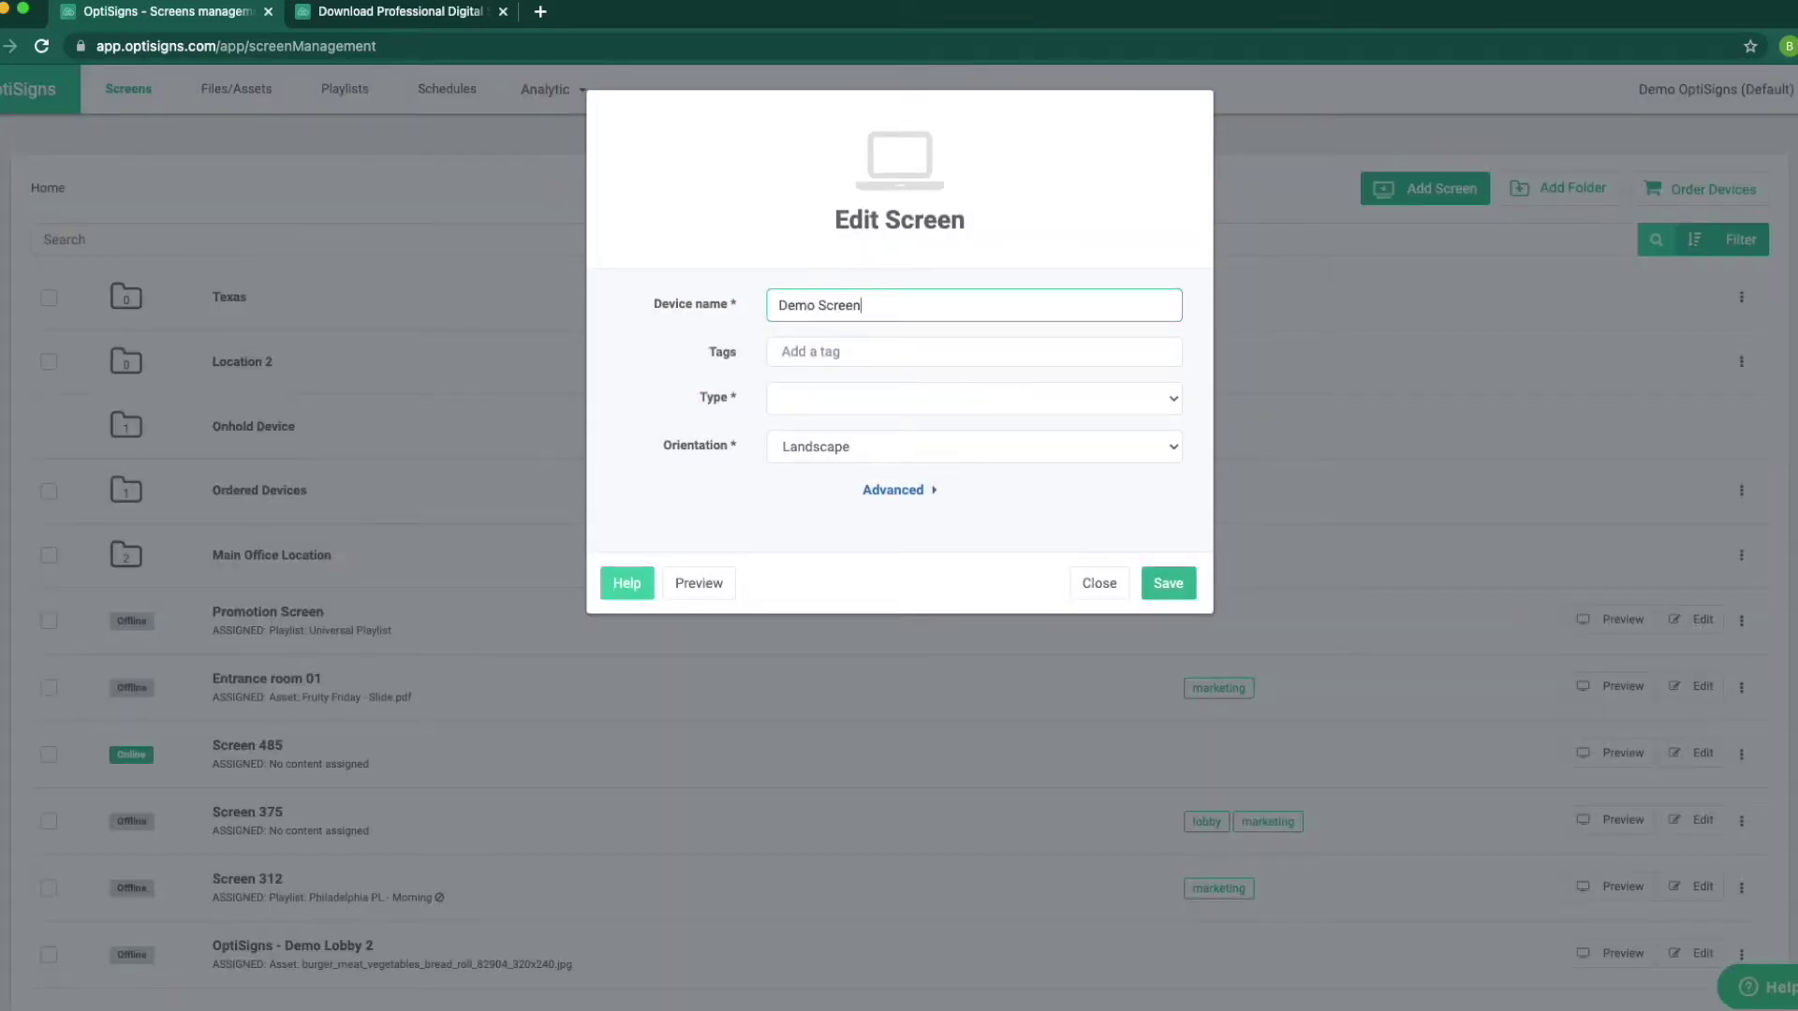
{"action": "left_click", "coordinate": [874, 348]}
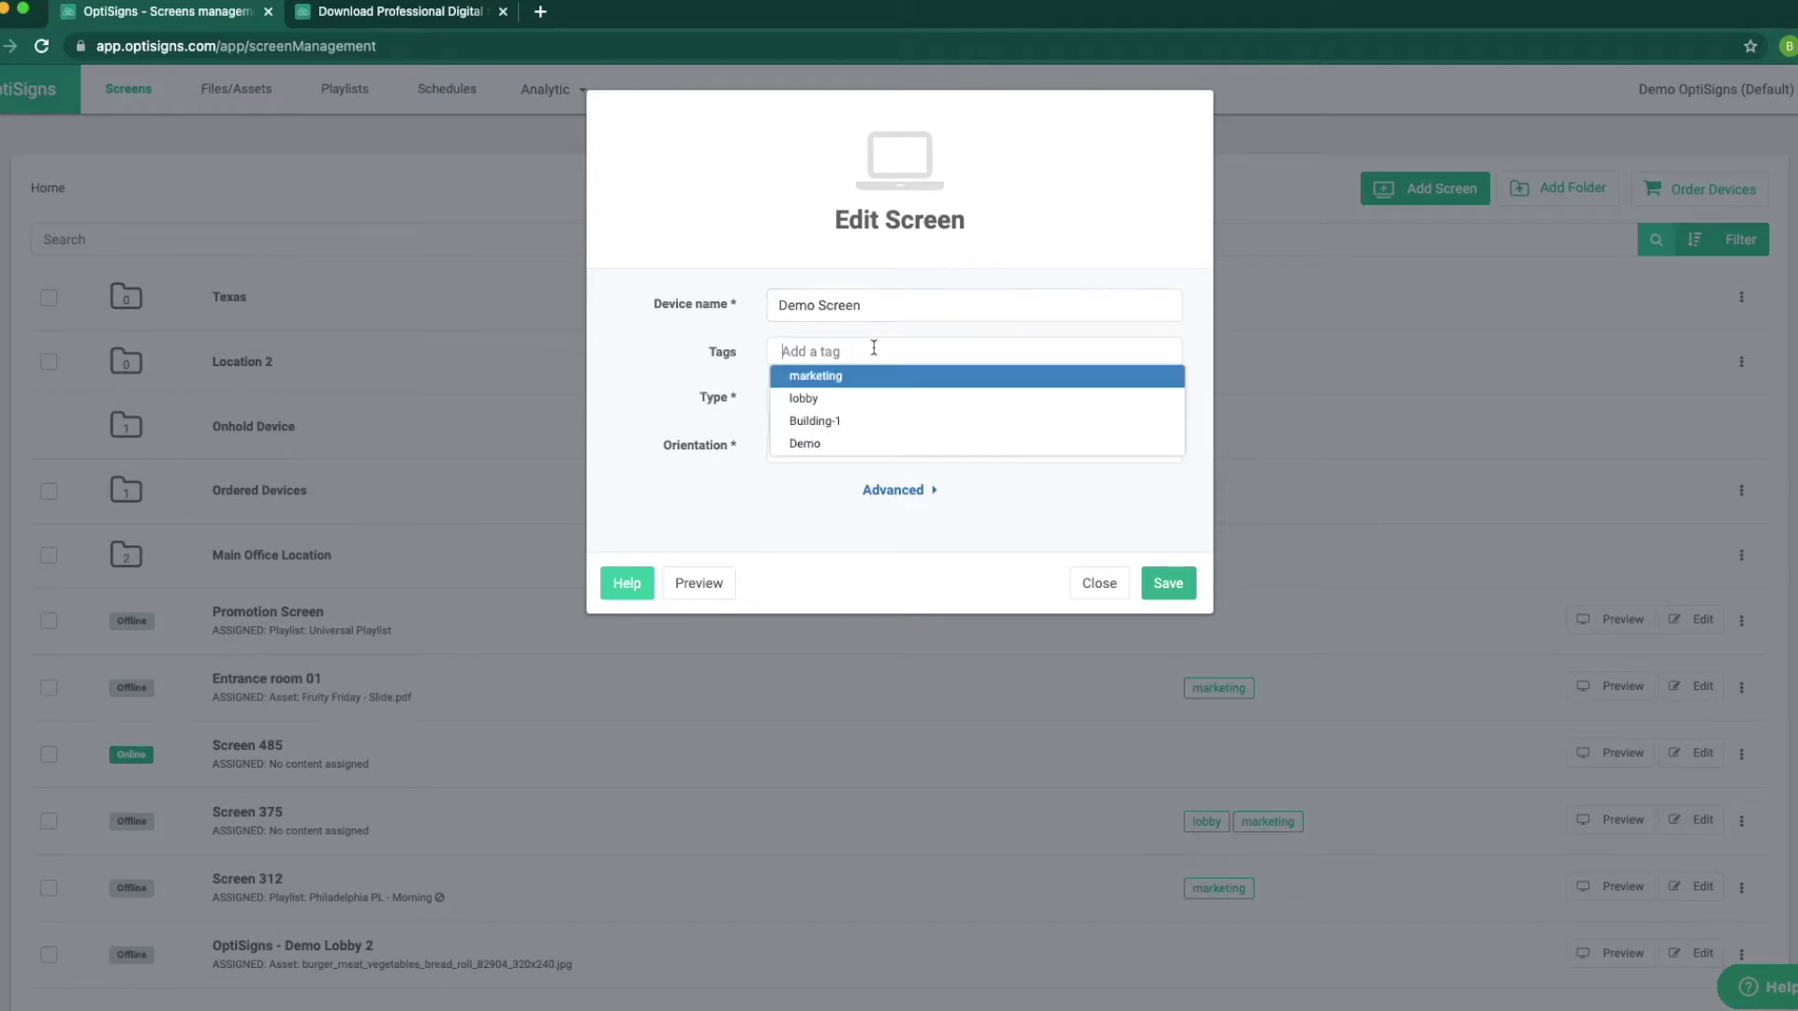
{"action": "left_click", "coordinate": [863, 423]}
{"action": "left_click", "coordinate": [859, 360]}
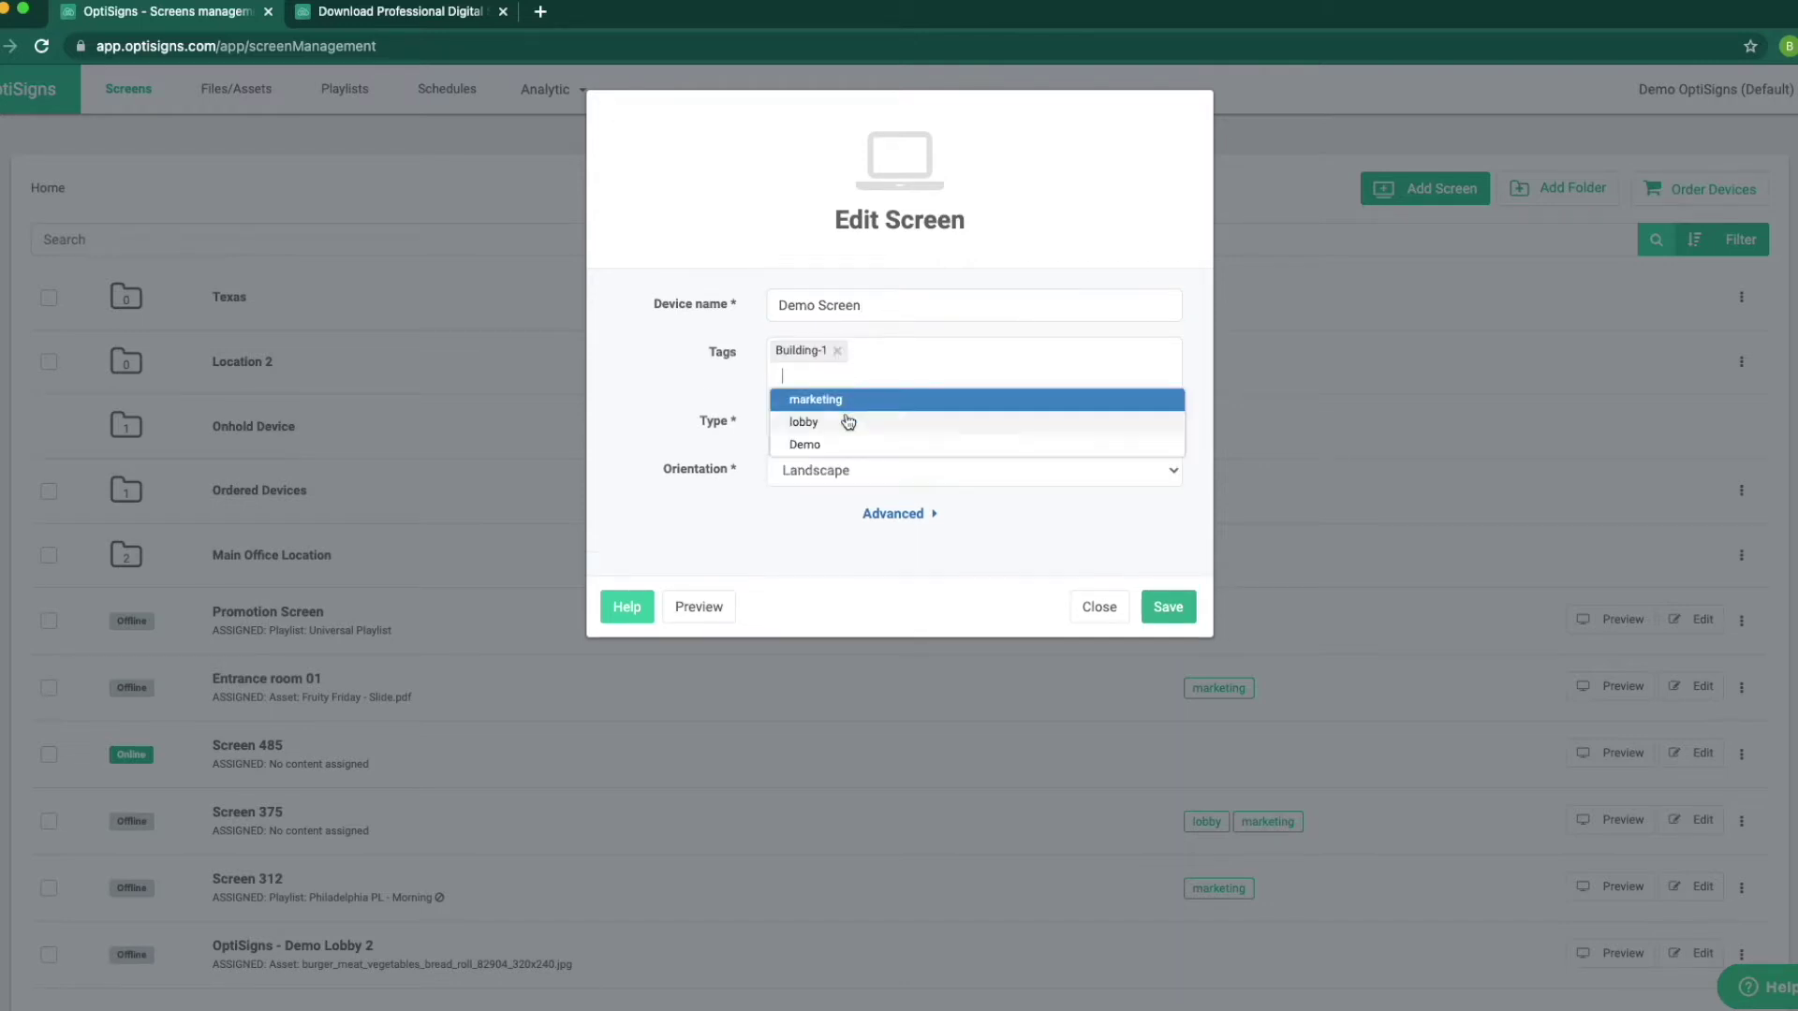
{"action": "left_click", "coordinate": [845, 419]}
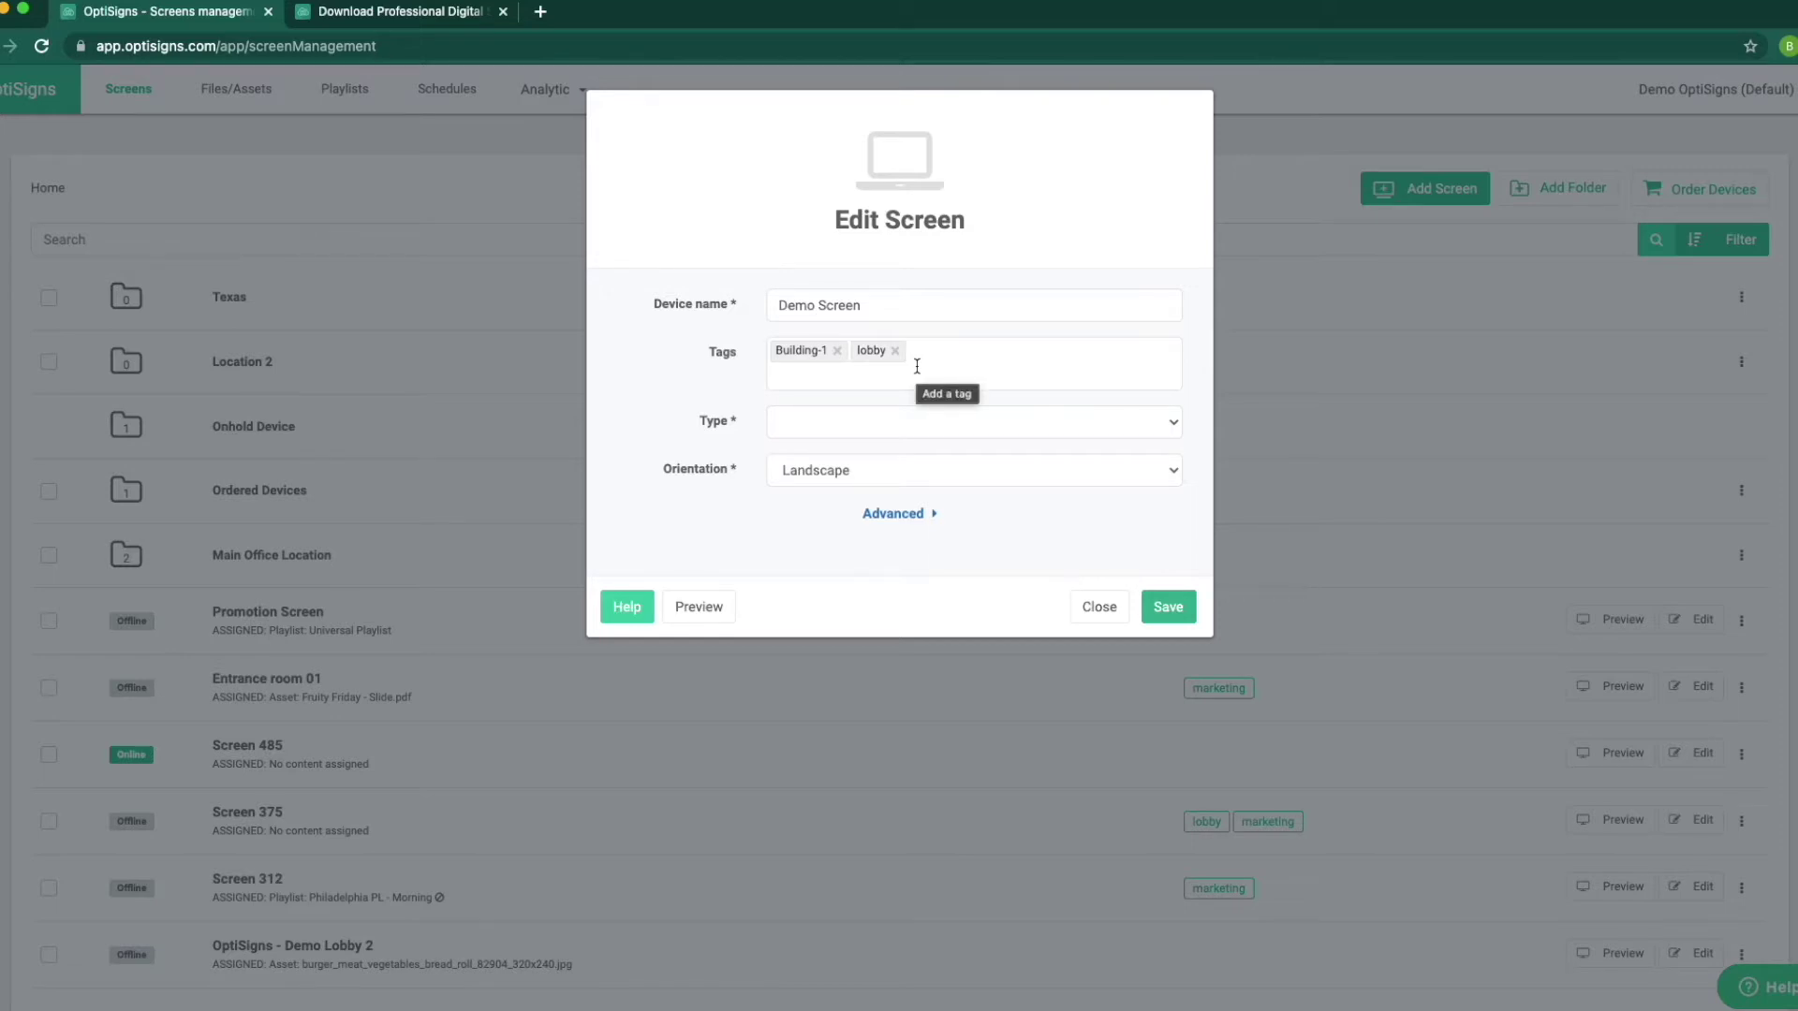
Set the screen's content type to Playlist with 101 AZ Demo and save
{"action": "left_click", "coordinate": [912, 427]}
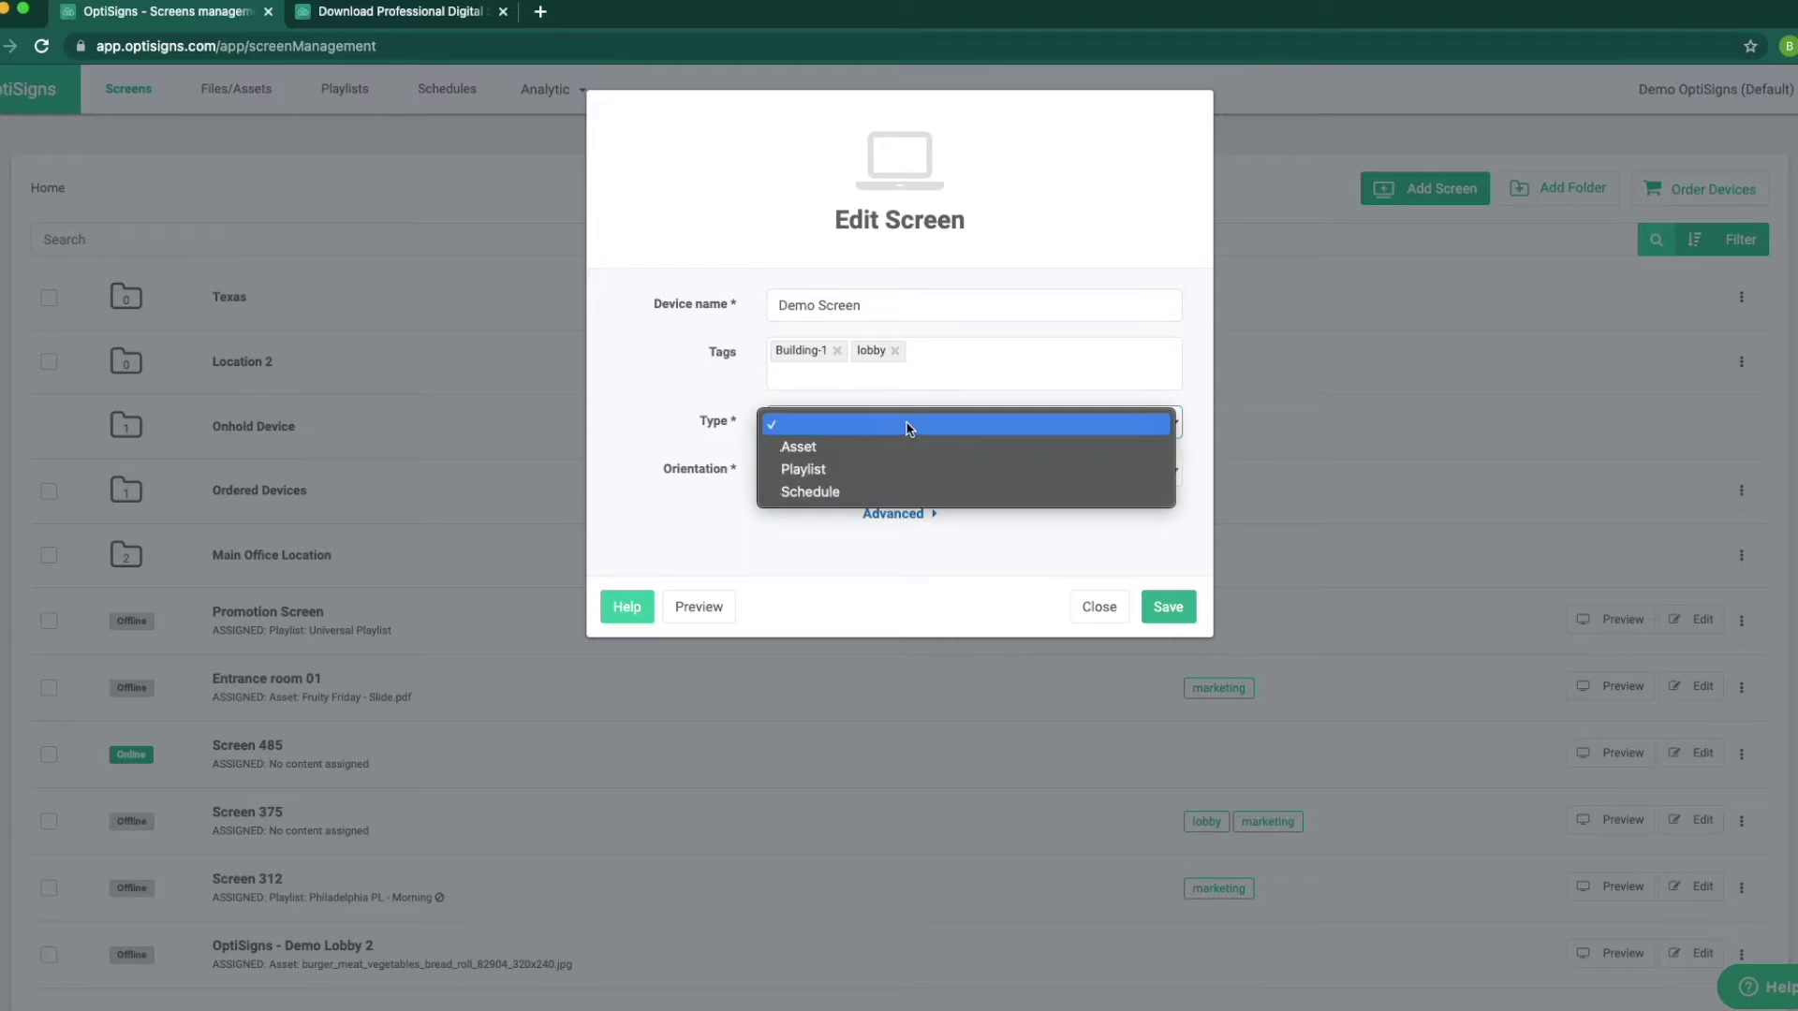
{"action": "left_click", "coordinate": [931, 469]}
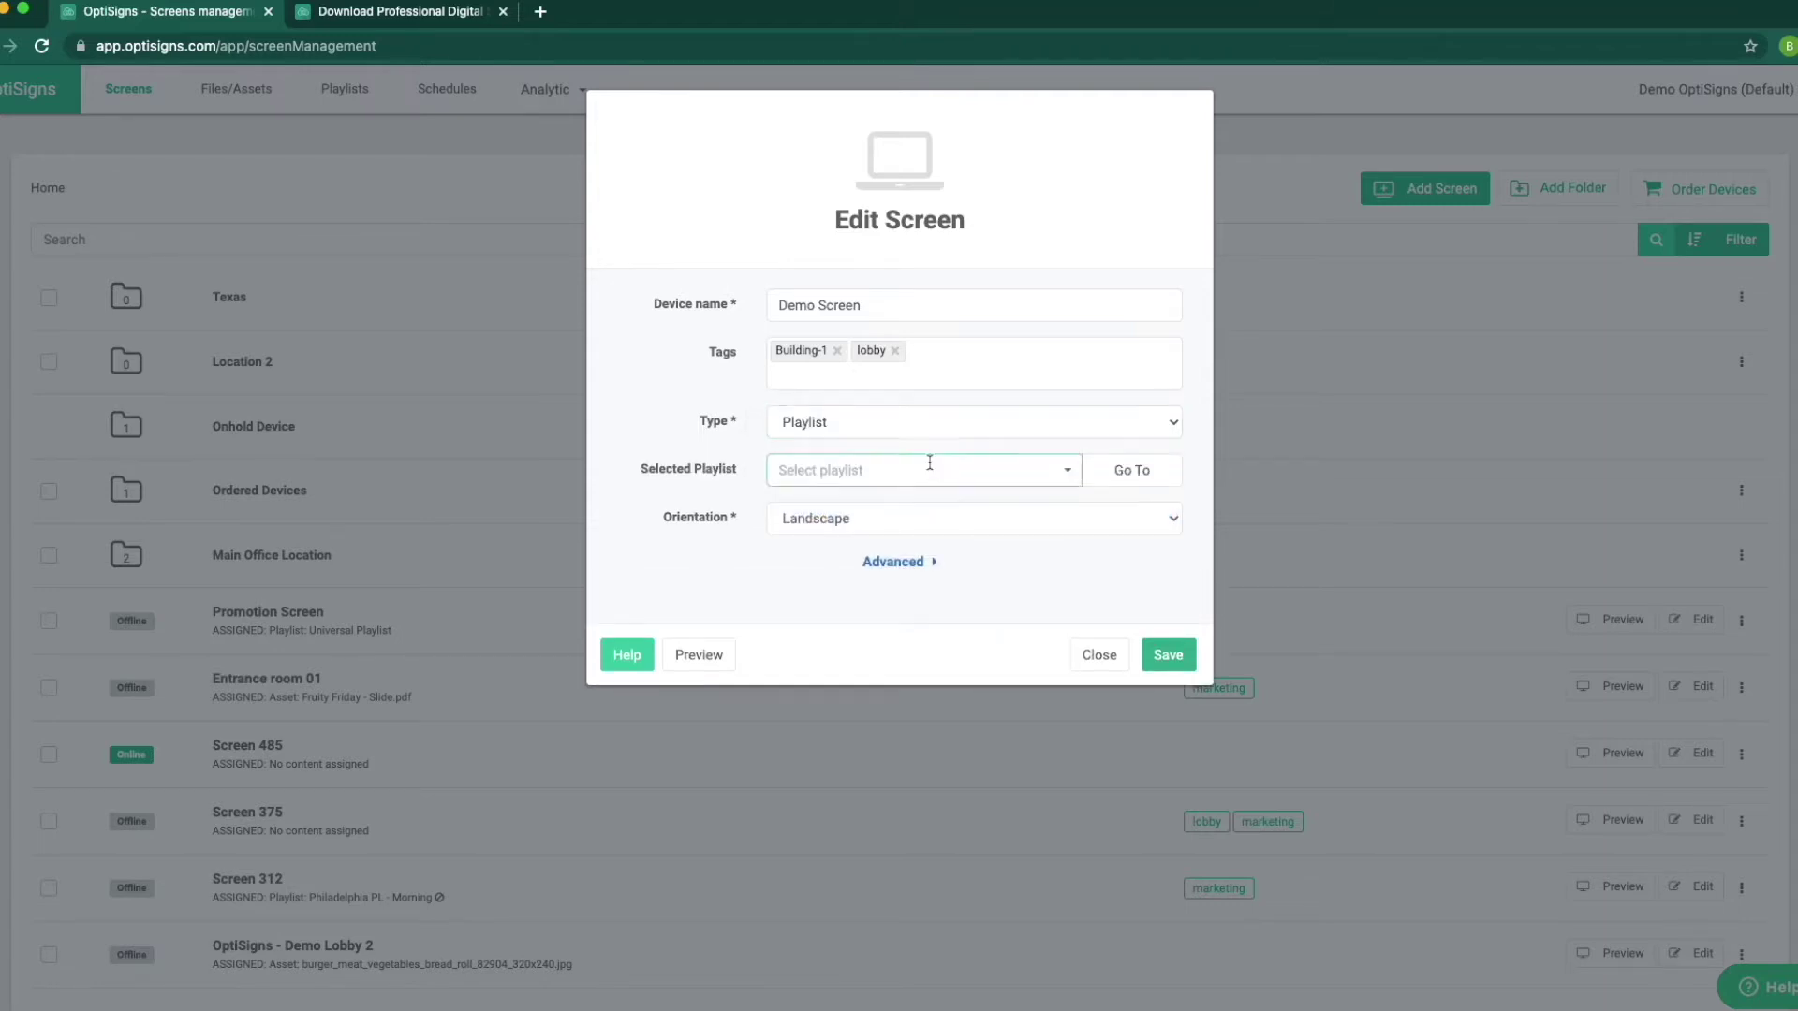
{"action": "left_click", "coordinate": [930, 469]}
{"action": "left_click", "coordinate": [932, 499]}
{"action": "left_click", "coordinate": [1169, 660]}
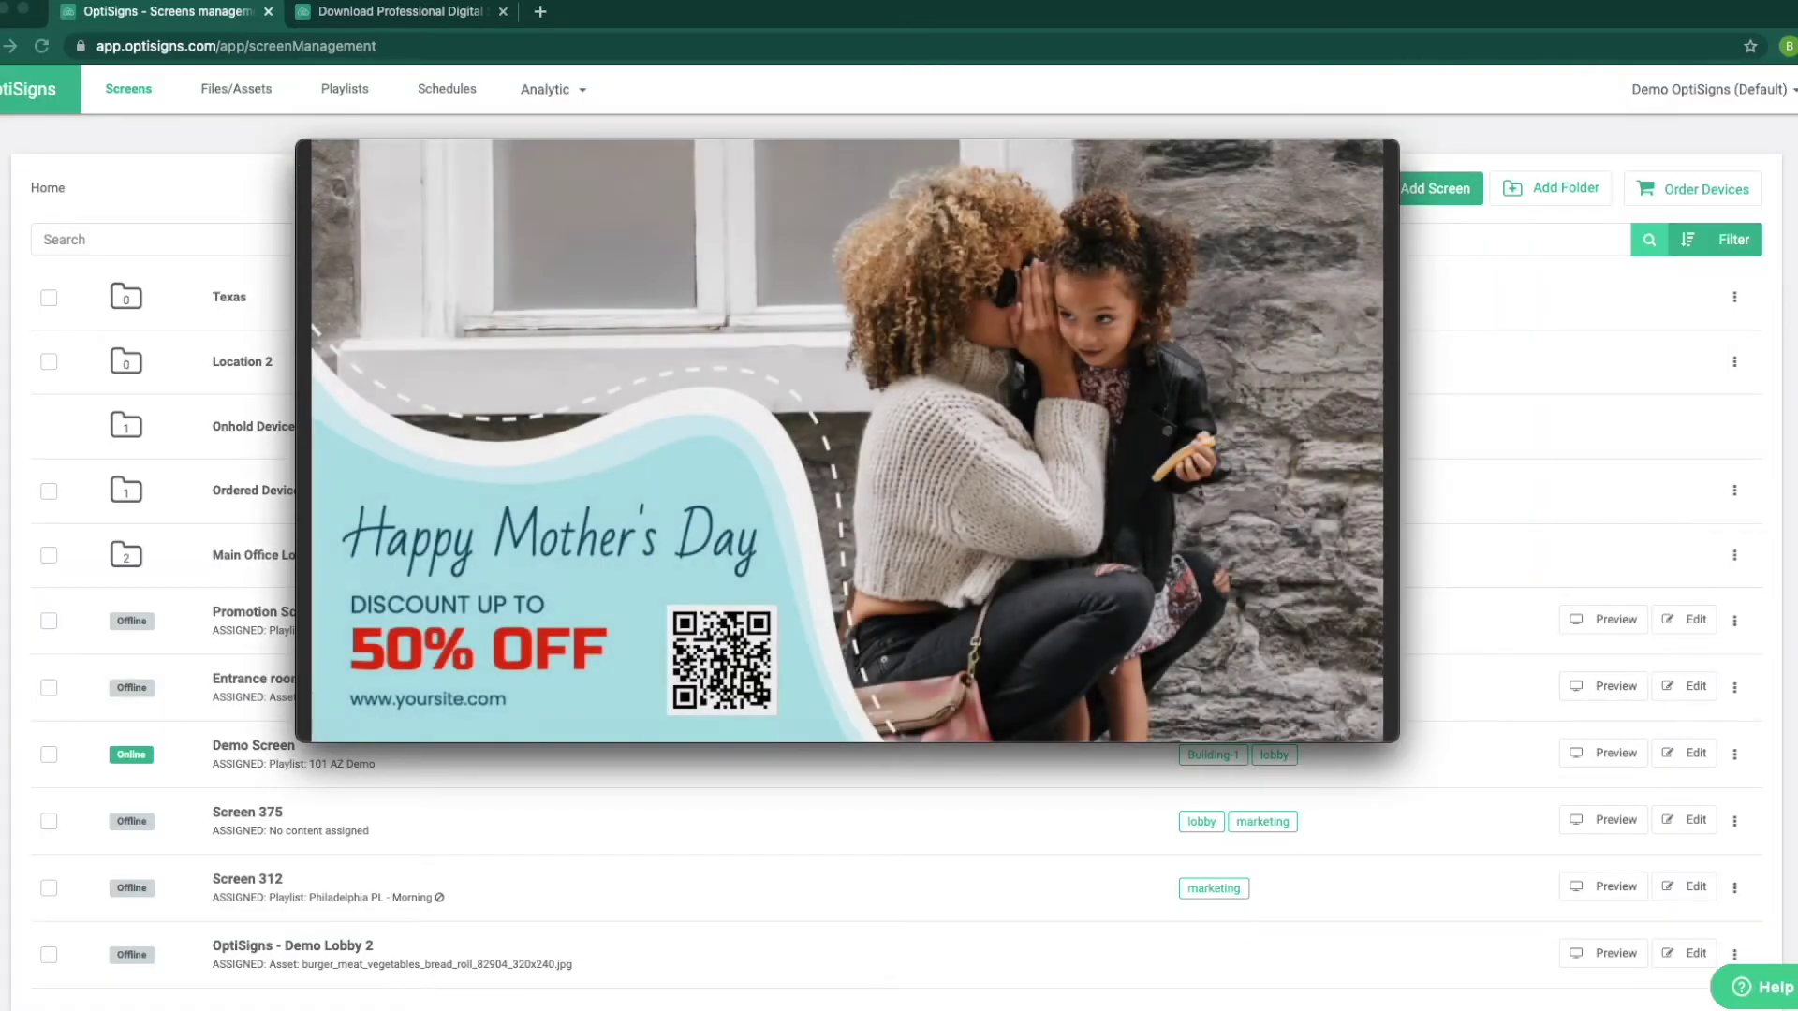
Open the 101 Demo folder in Files/Assets and add a new asset from Canvas templates
{"action": "mouse_move", "coordinate": [693, 273]}
{"action": "left_click", "coordinate": [228, 94]}
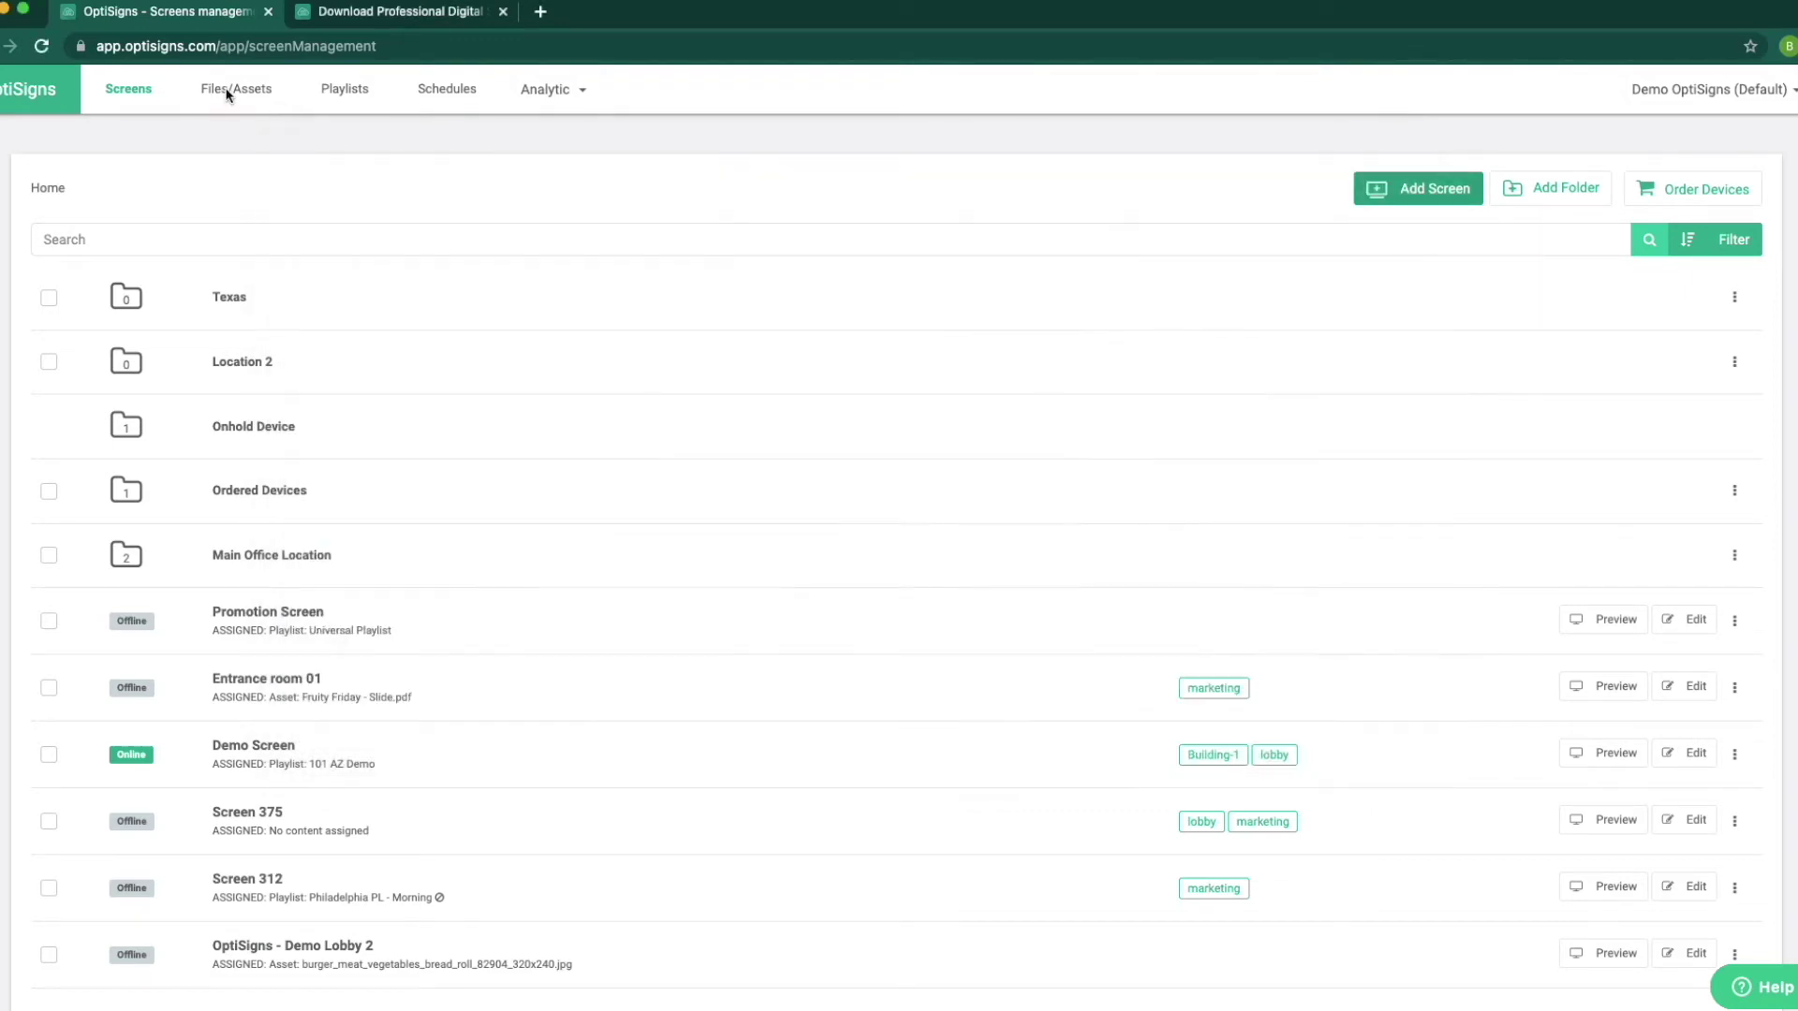
{"action": "left_click", "coordinate": [231, 93]}
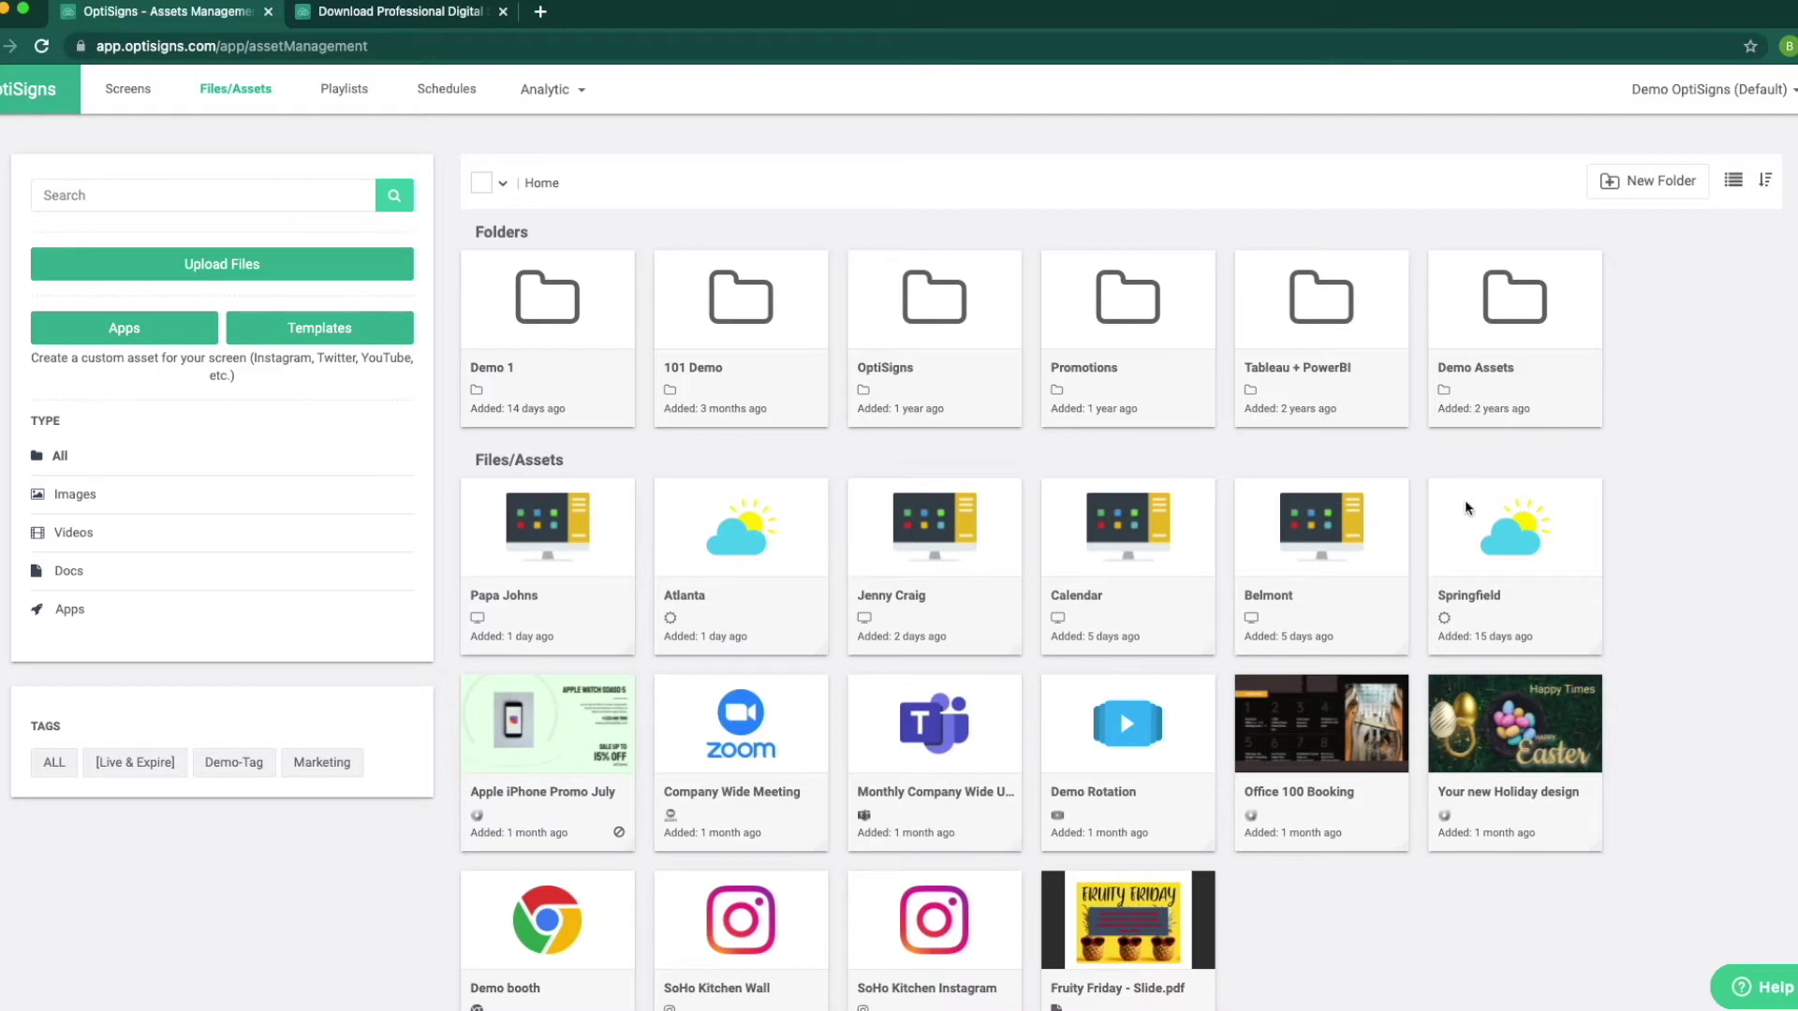
{"action": "left_click", "coordinate": [757, 322]}
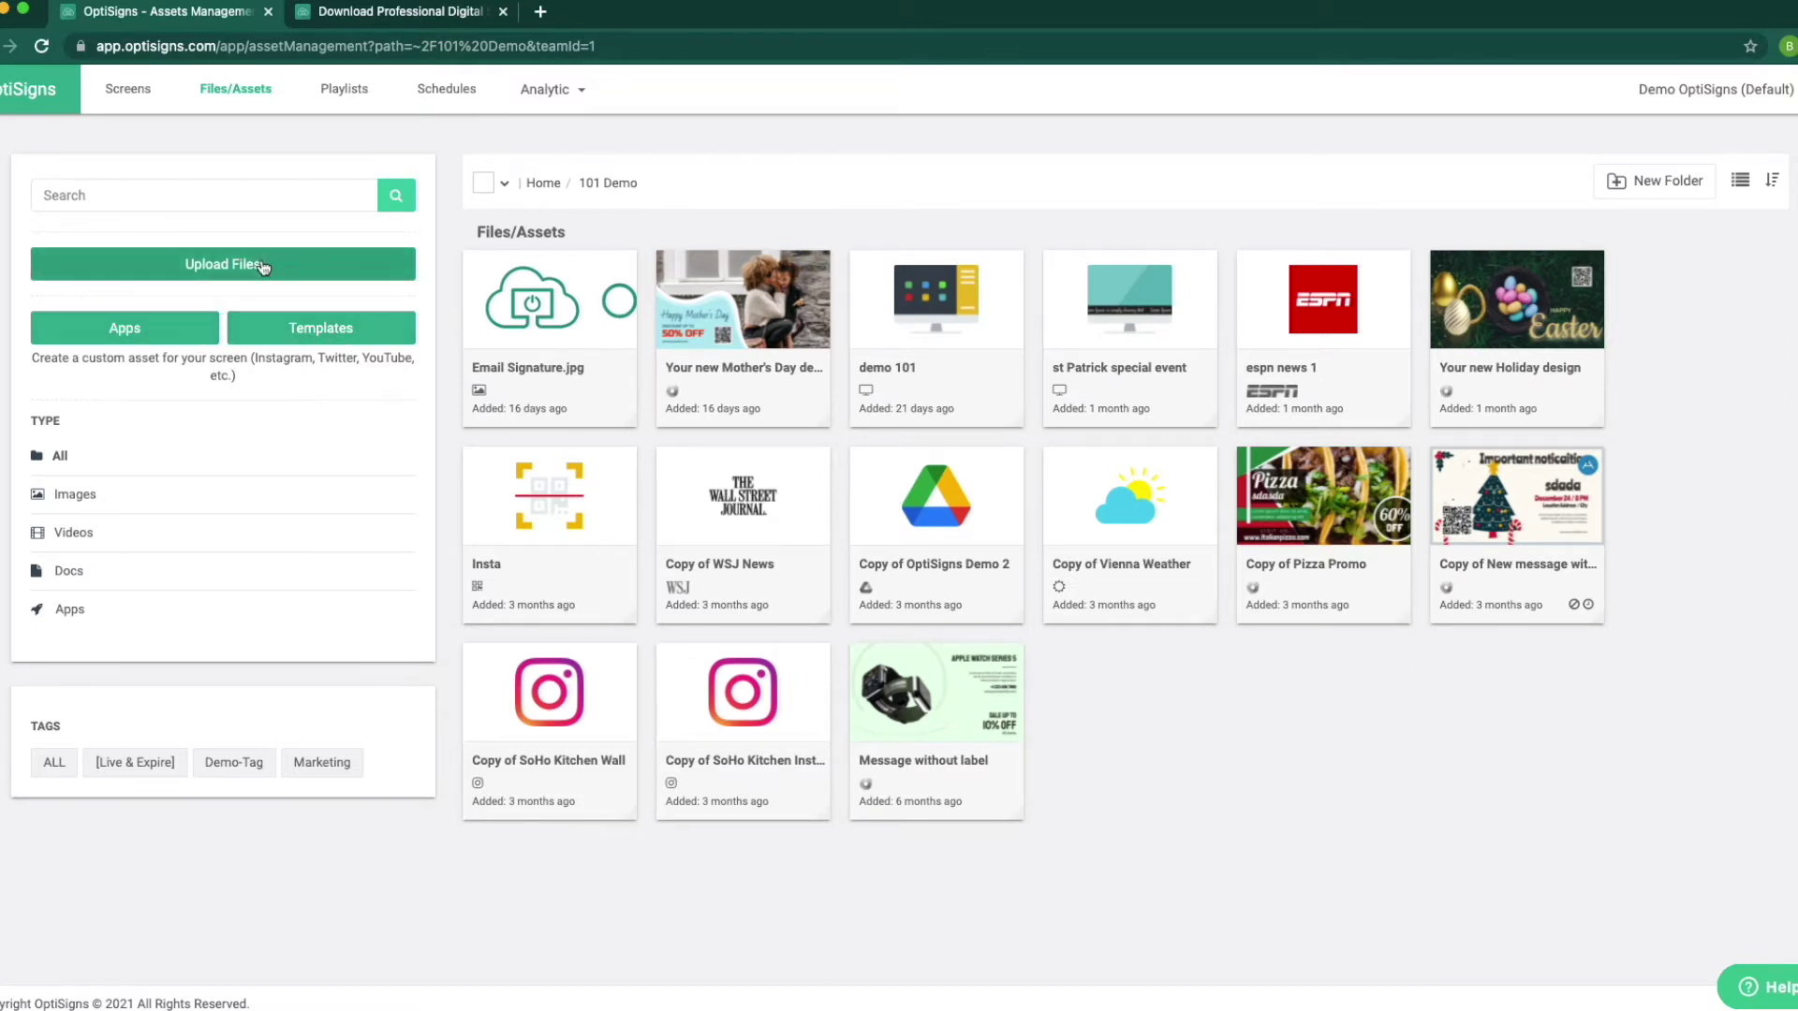
{"action": "left_click", "coordinate": [263, 268]}
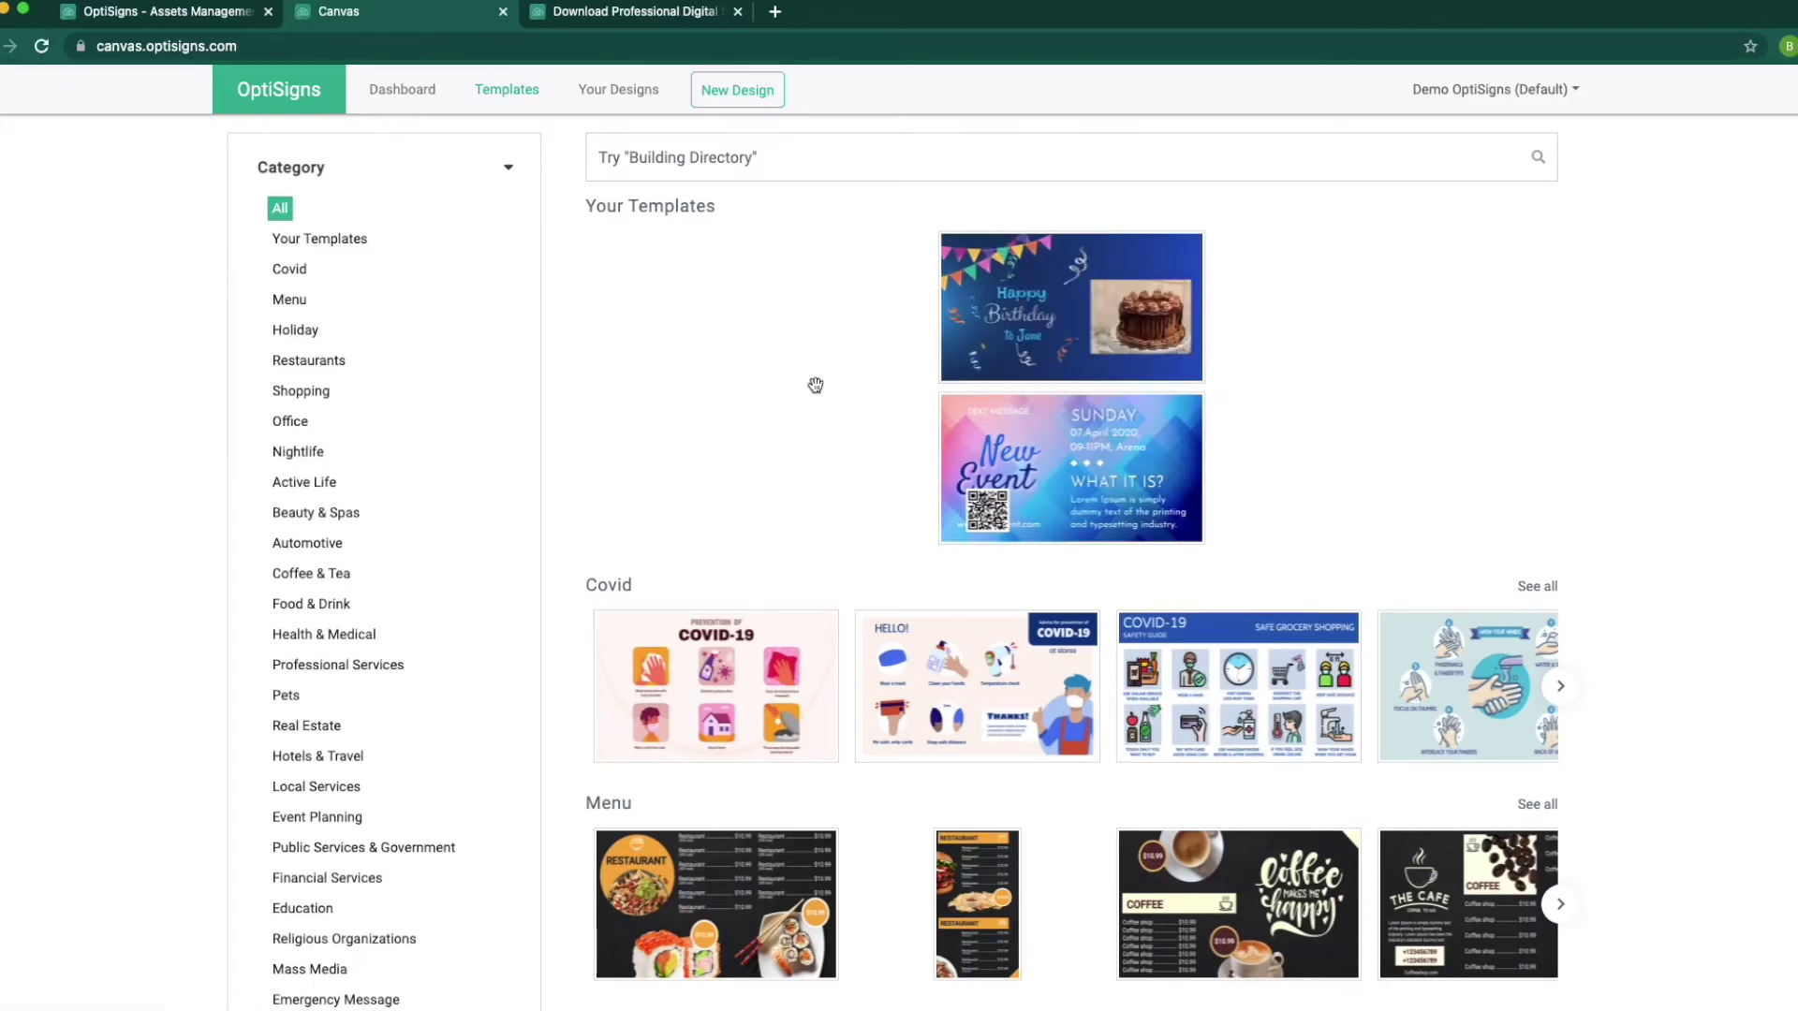
Search the Canvas templates for "Mother's" to bring up the Mother's Day Sale design
{"action": "scroll", "coordinate": [815, 385], "scroll_direction": "down", "scroll_amount": 5}
{"action": "scroll", "coordinate": [814, 385], "scroll_direction": "down", "scroll_amount": 15}
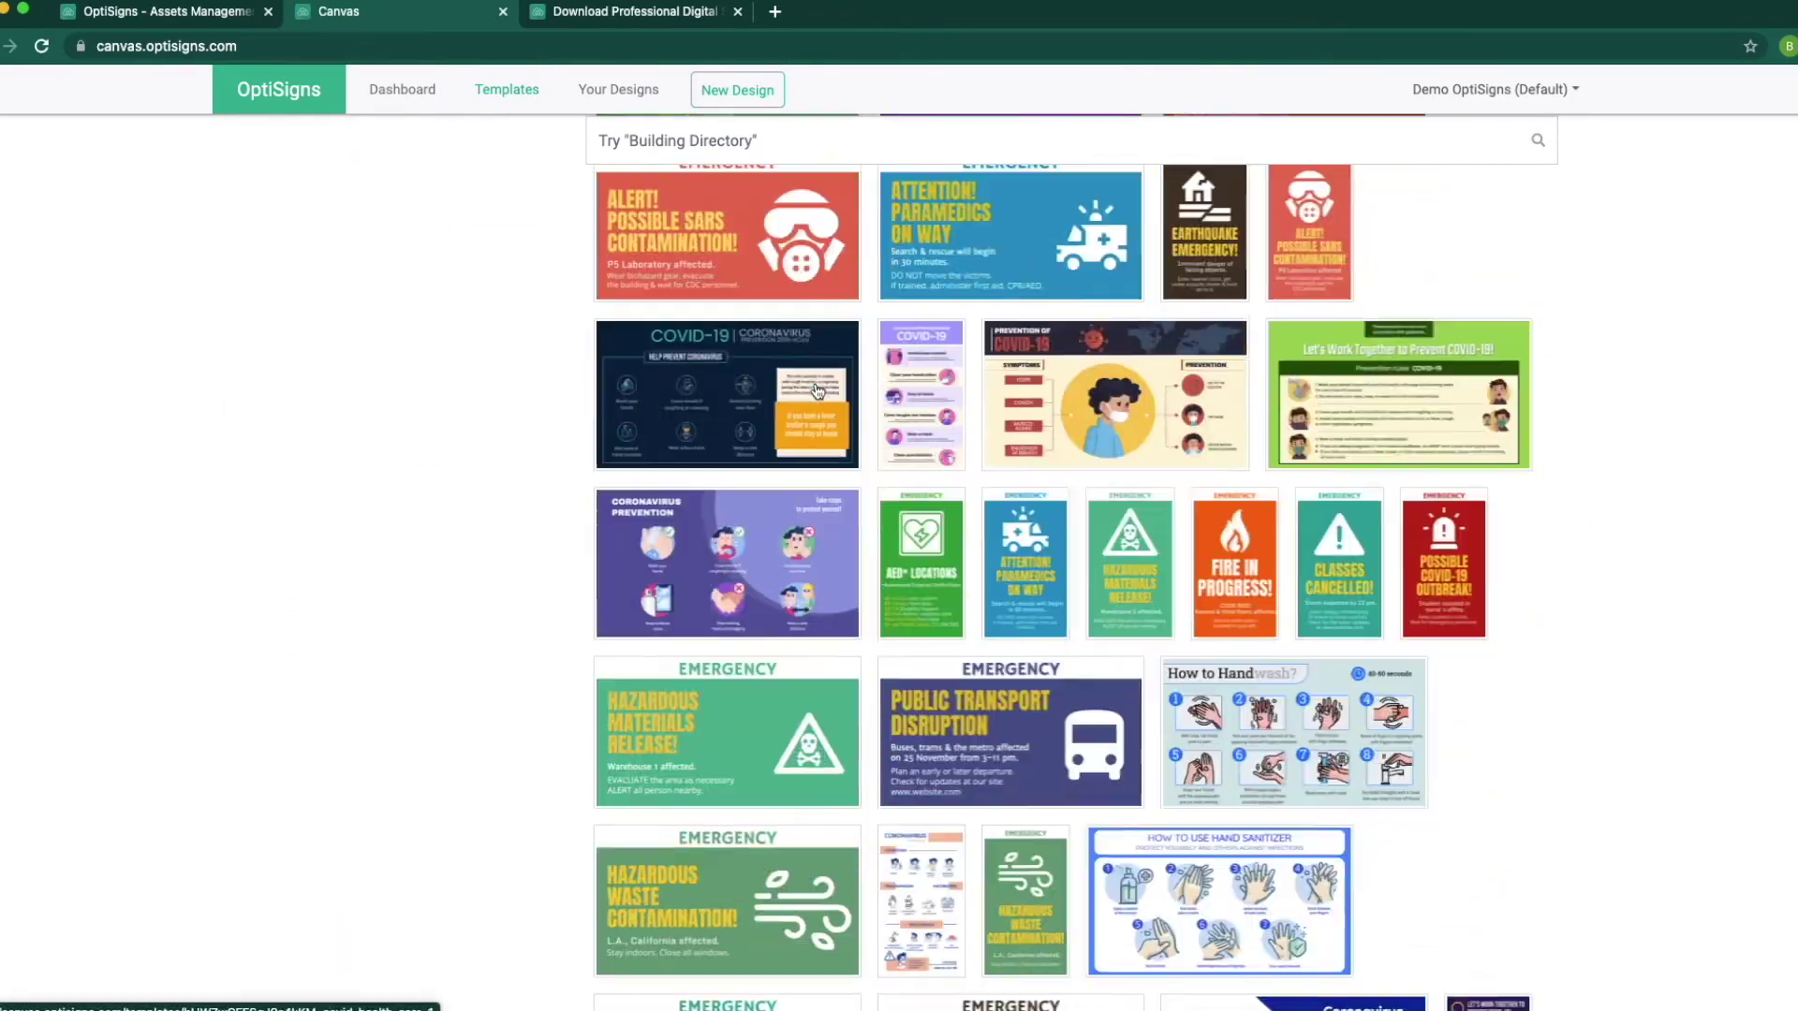
{"action": "scroll", "coordinate": [815, 385], "scroll_direction": "up", "scroll_amount": 20}
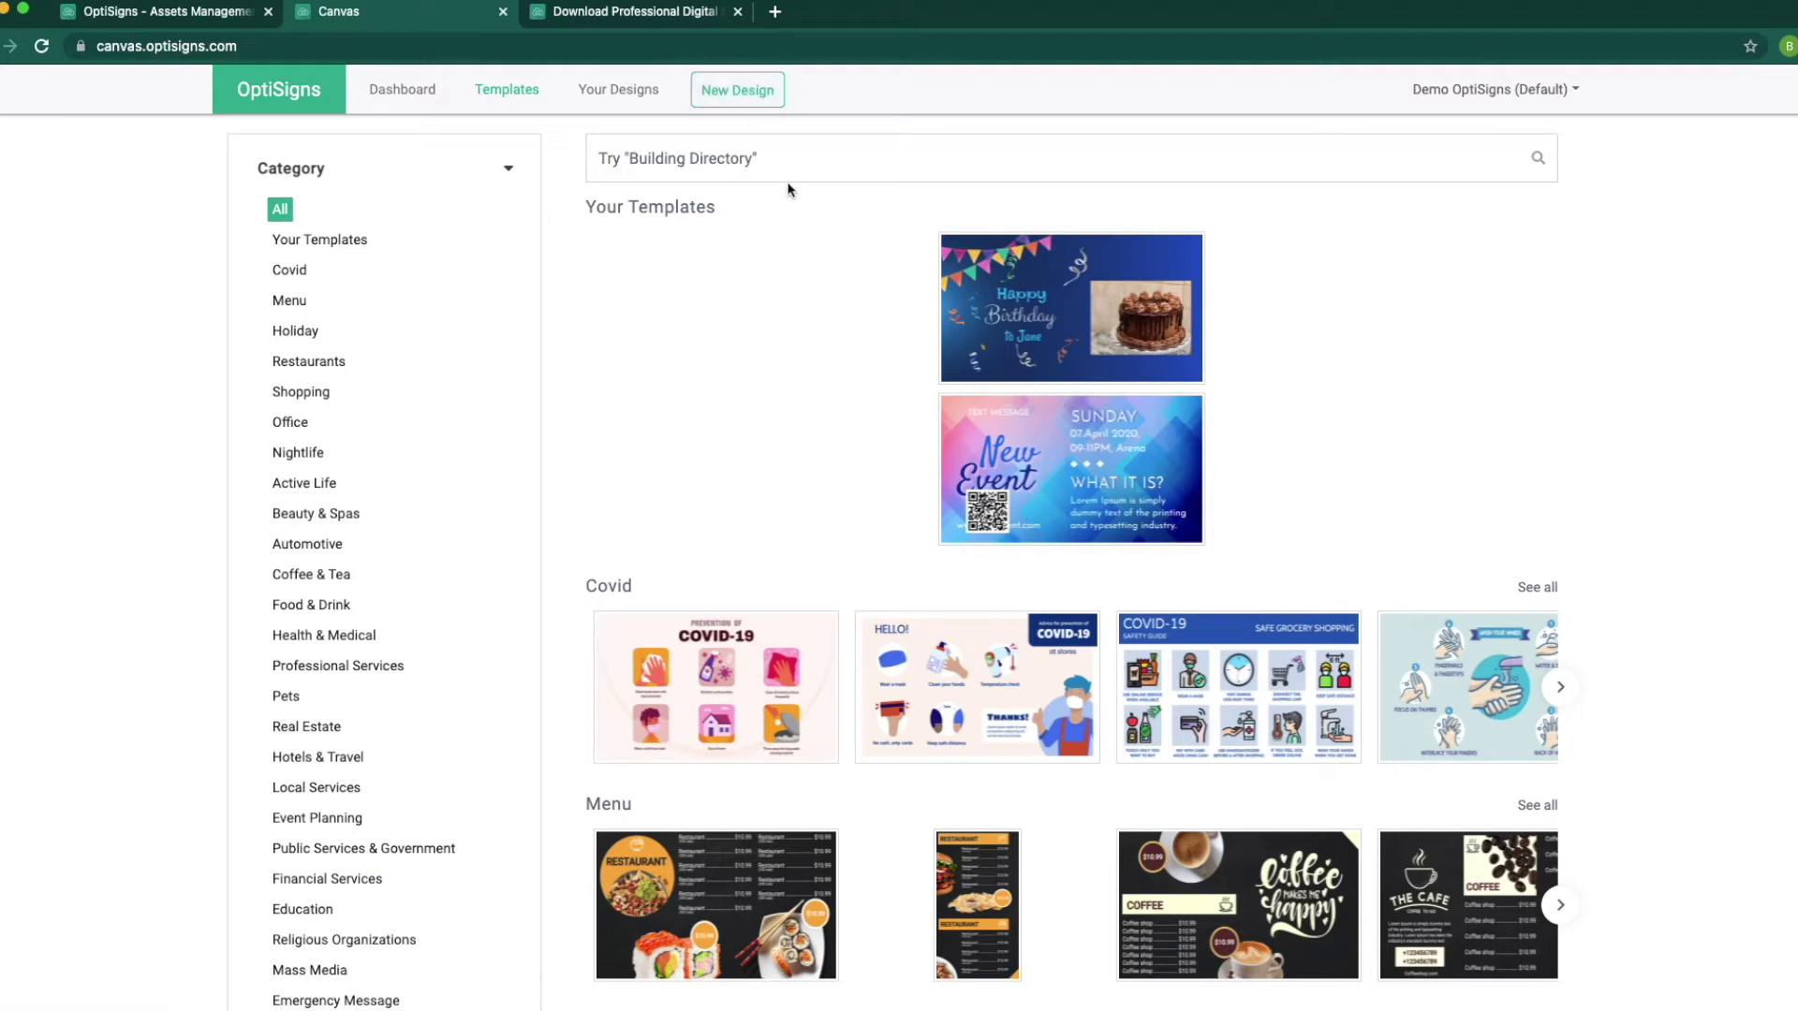
{"action": "left_click", "coordinate": [804, 157]}
{"action": "type", "text": "Mo"}
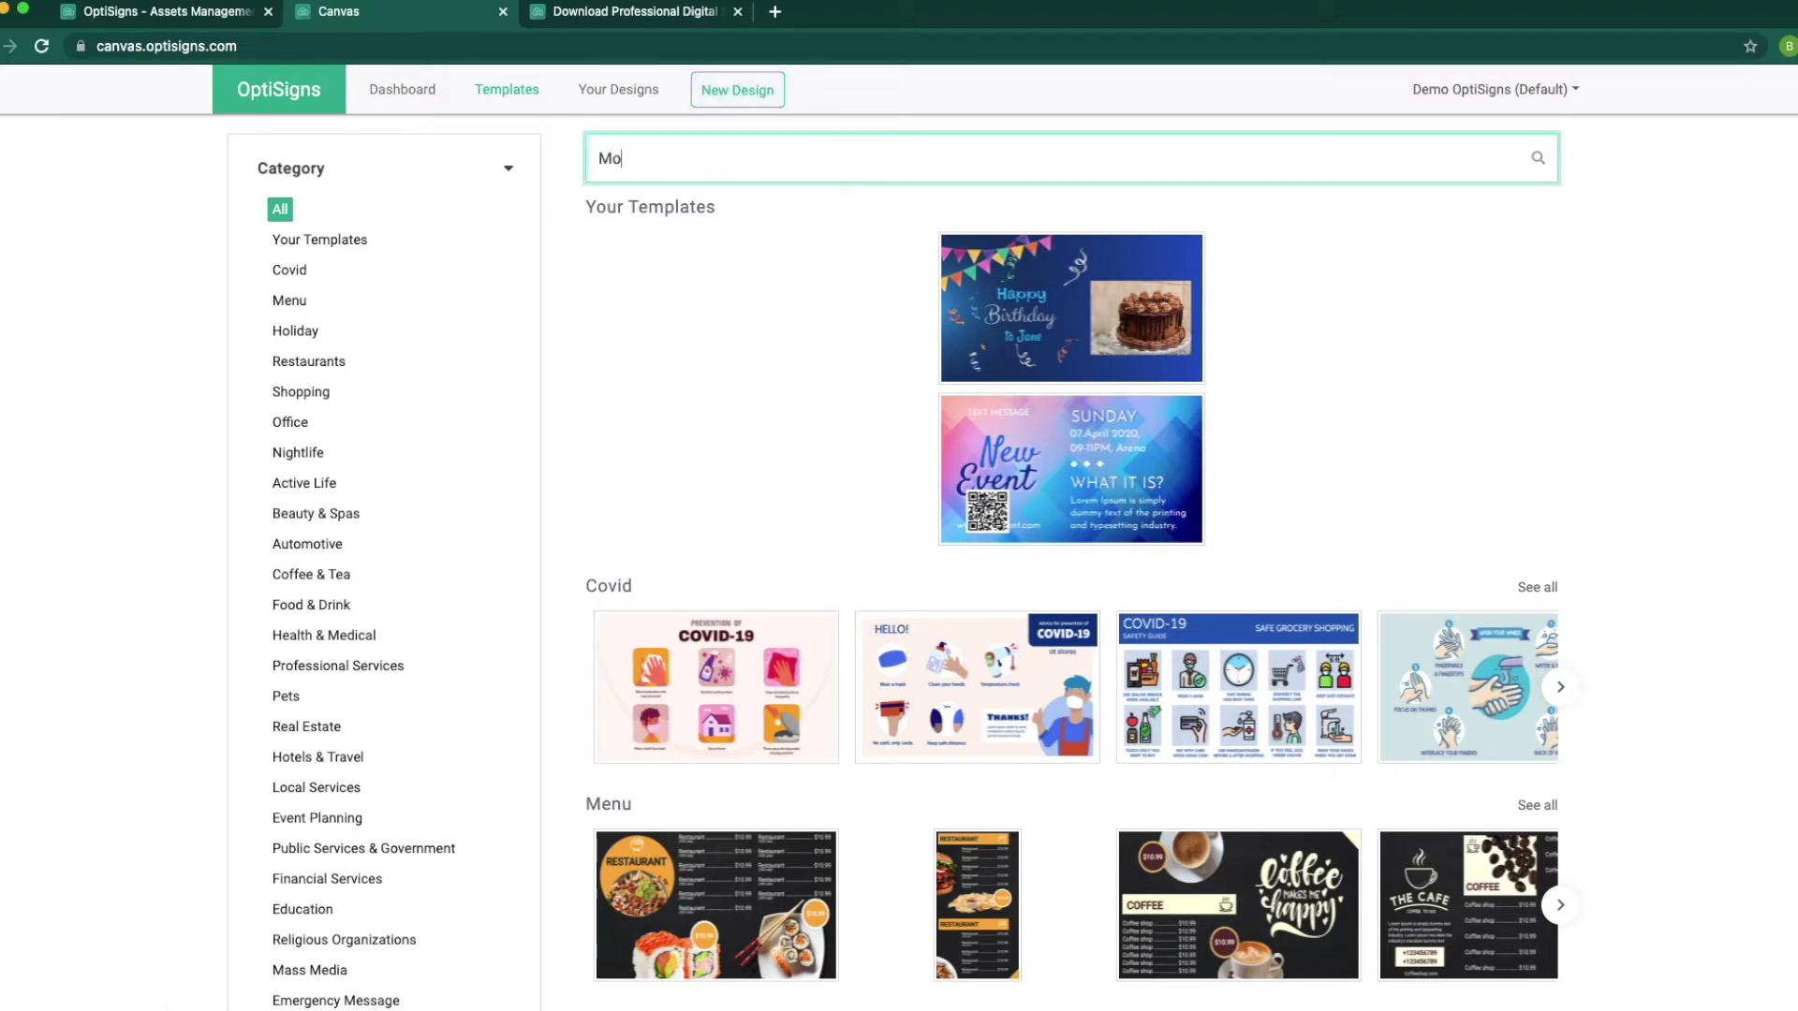
{"action": "type", "text": "ther's"}
{"action": "key", "text": "Return"}
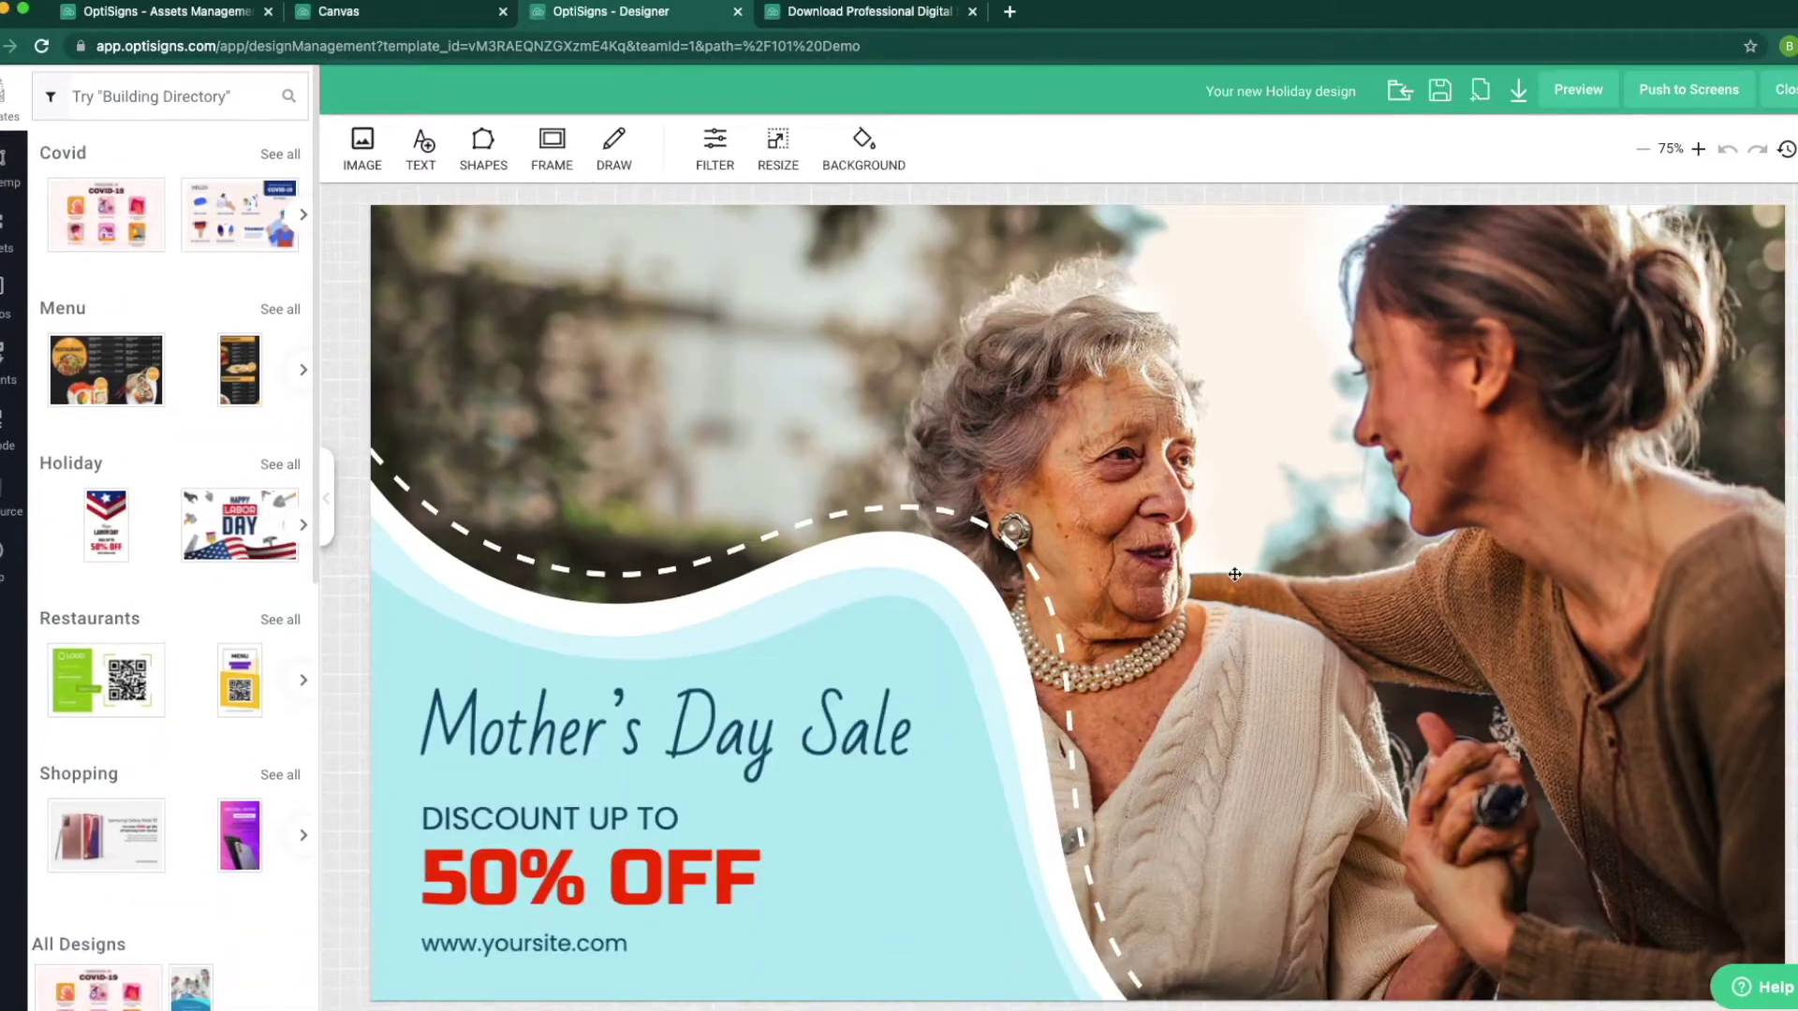
Replace the template background with a full-canvas "mothers day" stock photo sent behind the artwork
{"action": "left_click", "coordinate": [1217, 393]}
{"action": "key", "text": "Delete"}
{"action": "left_click", "coordinate": [7, 304]}
{"action": "left_click", "coordinate": [159, 97]}
{"action": "type", "text": "mothers day"}
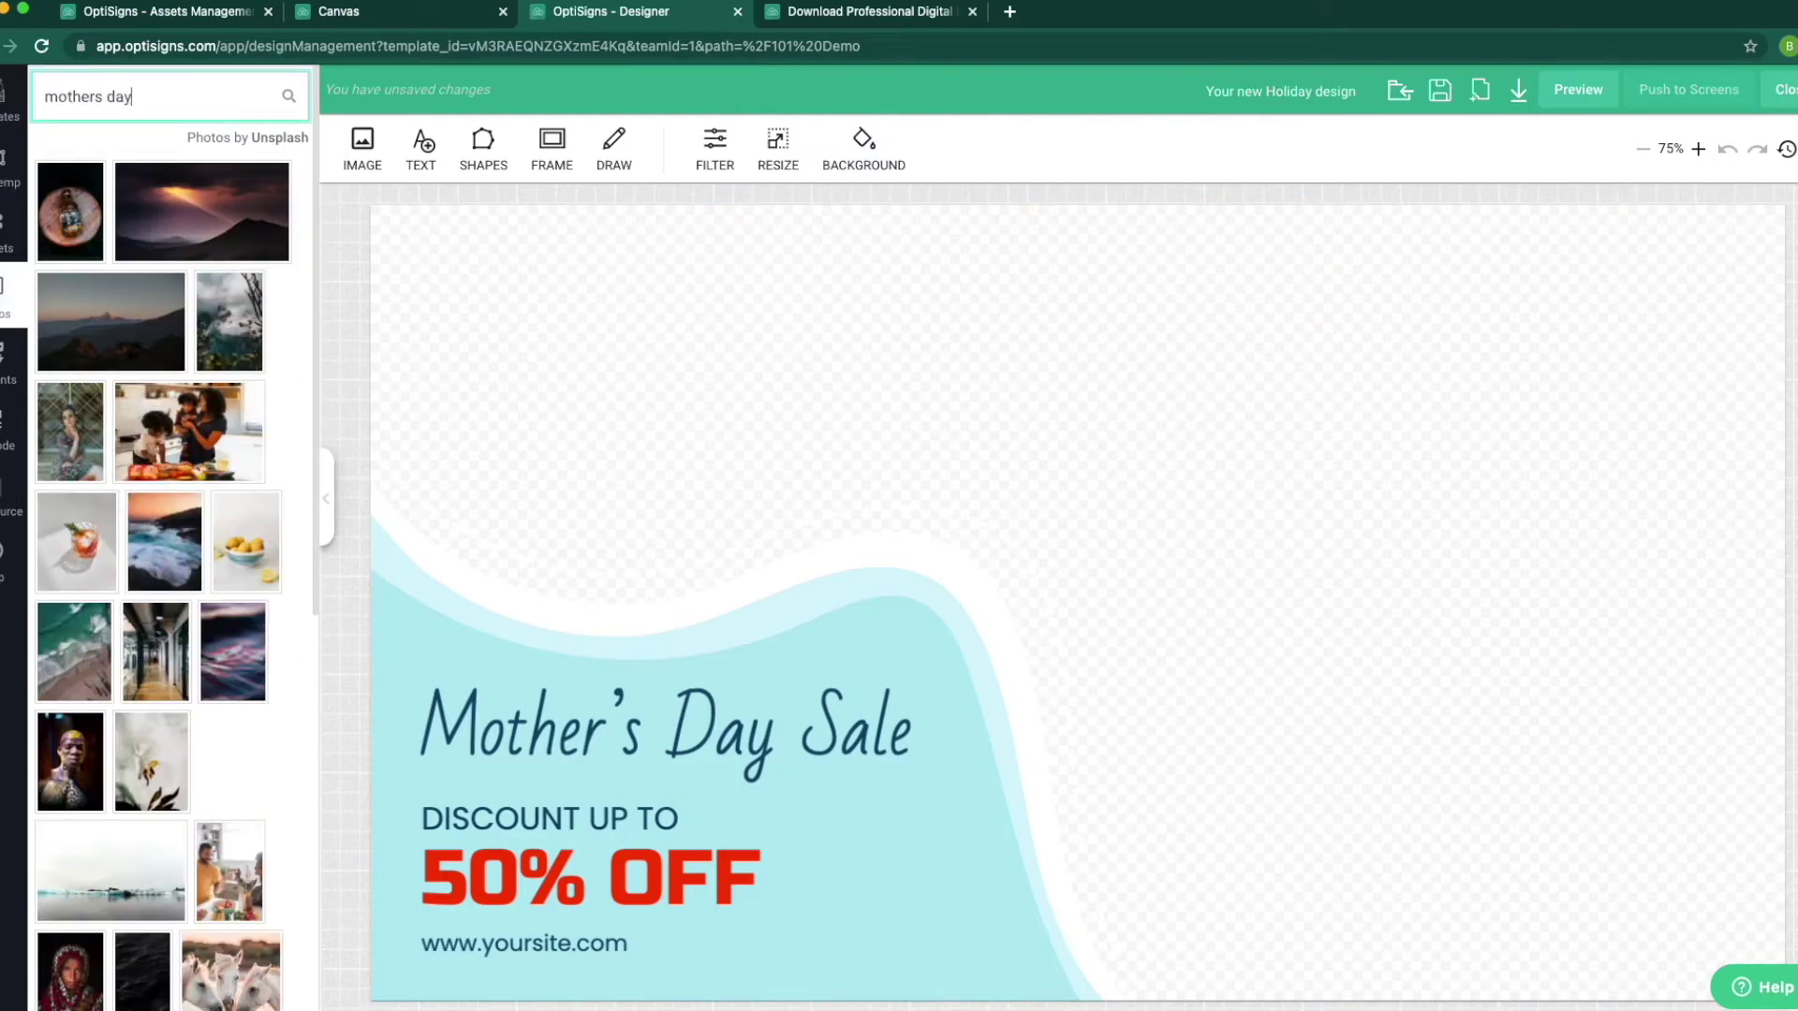
{"action": "key", "text": "Return"}
{"action": "scroll", "coordinate": [178, 562], "scroll_direction": "down", "scroll_amount": 5}
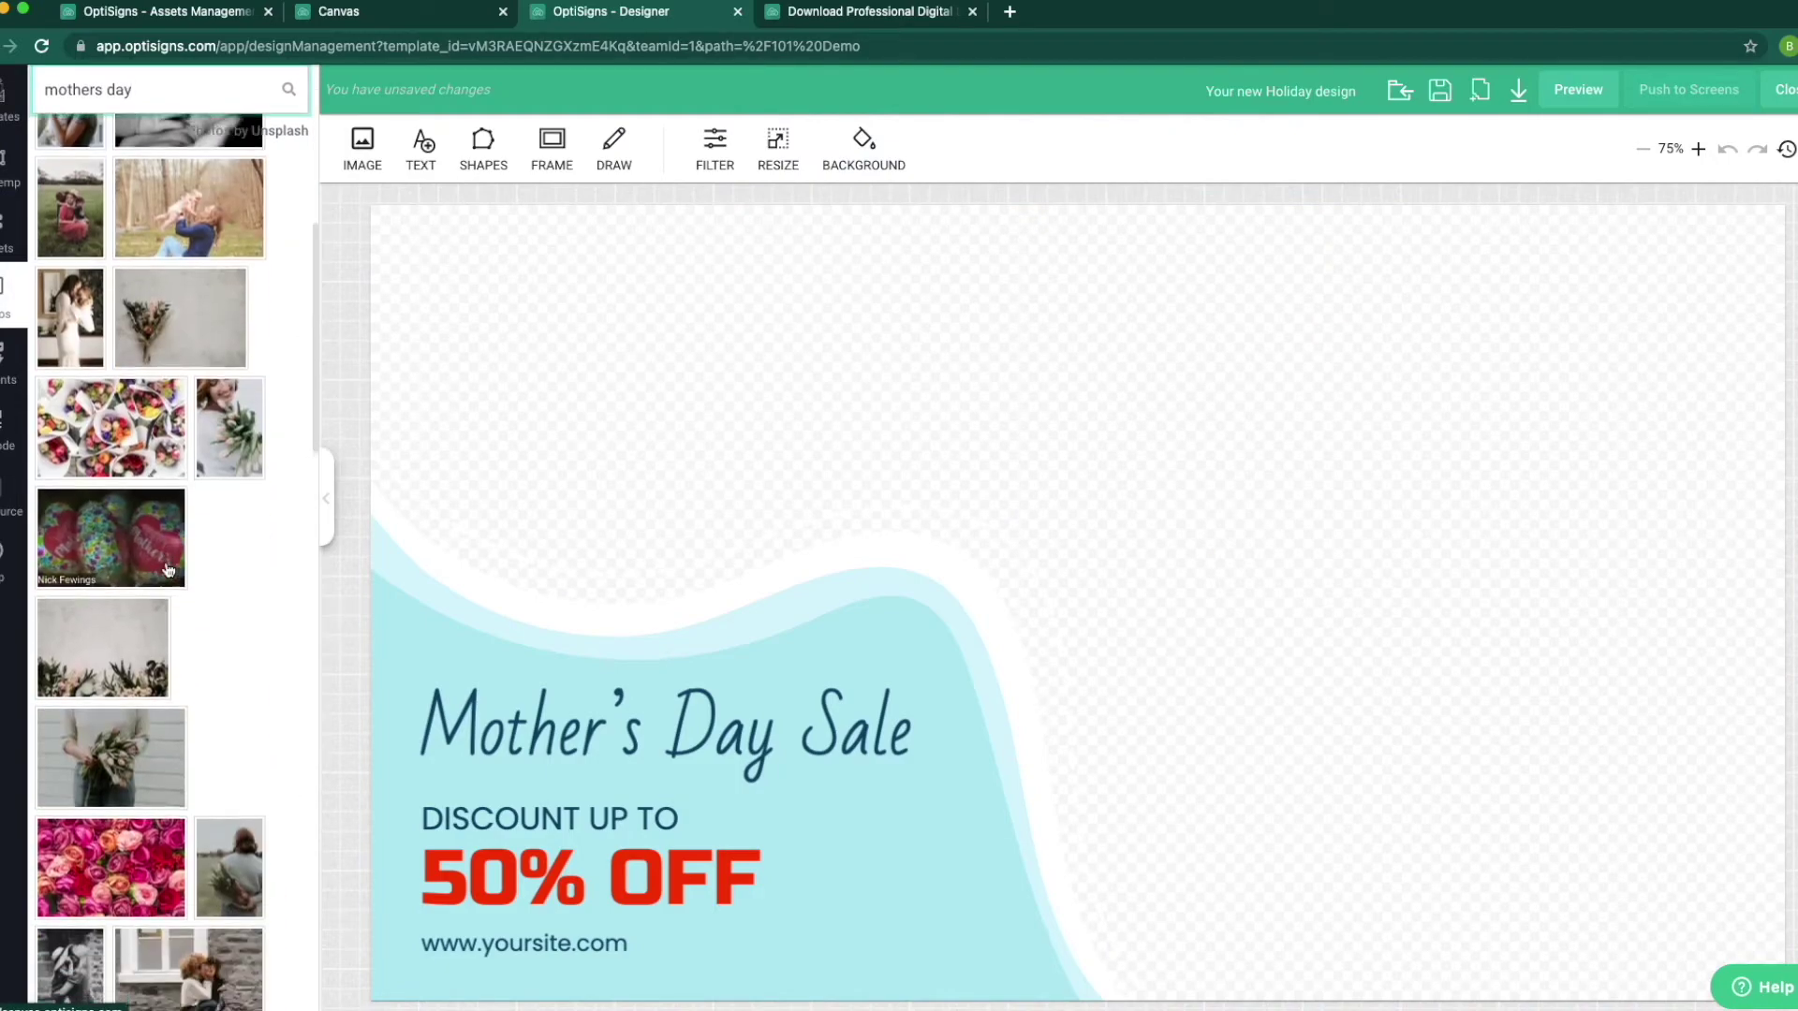
{"action": "left_click", "coordinate": [188, 753]}
{"action": "left_click_drag", "start_coordinate": [540, 246], "coordinate": [511, 219]}
{"action": "left_click", "coordinate": [511, 218]}
Add a website QR code for optisigns.com beside the 50% OFF text
{"action": "left_click", "coordinate": [10, 426]}
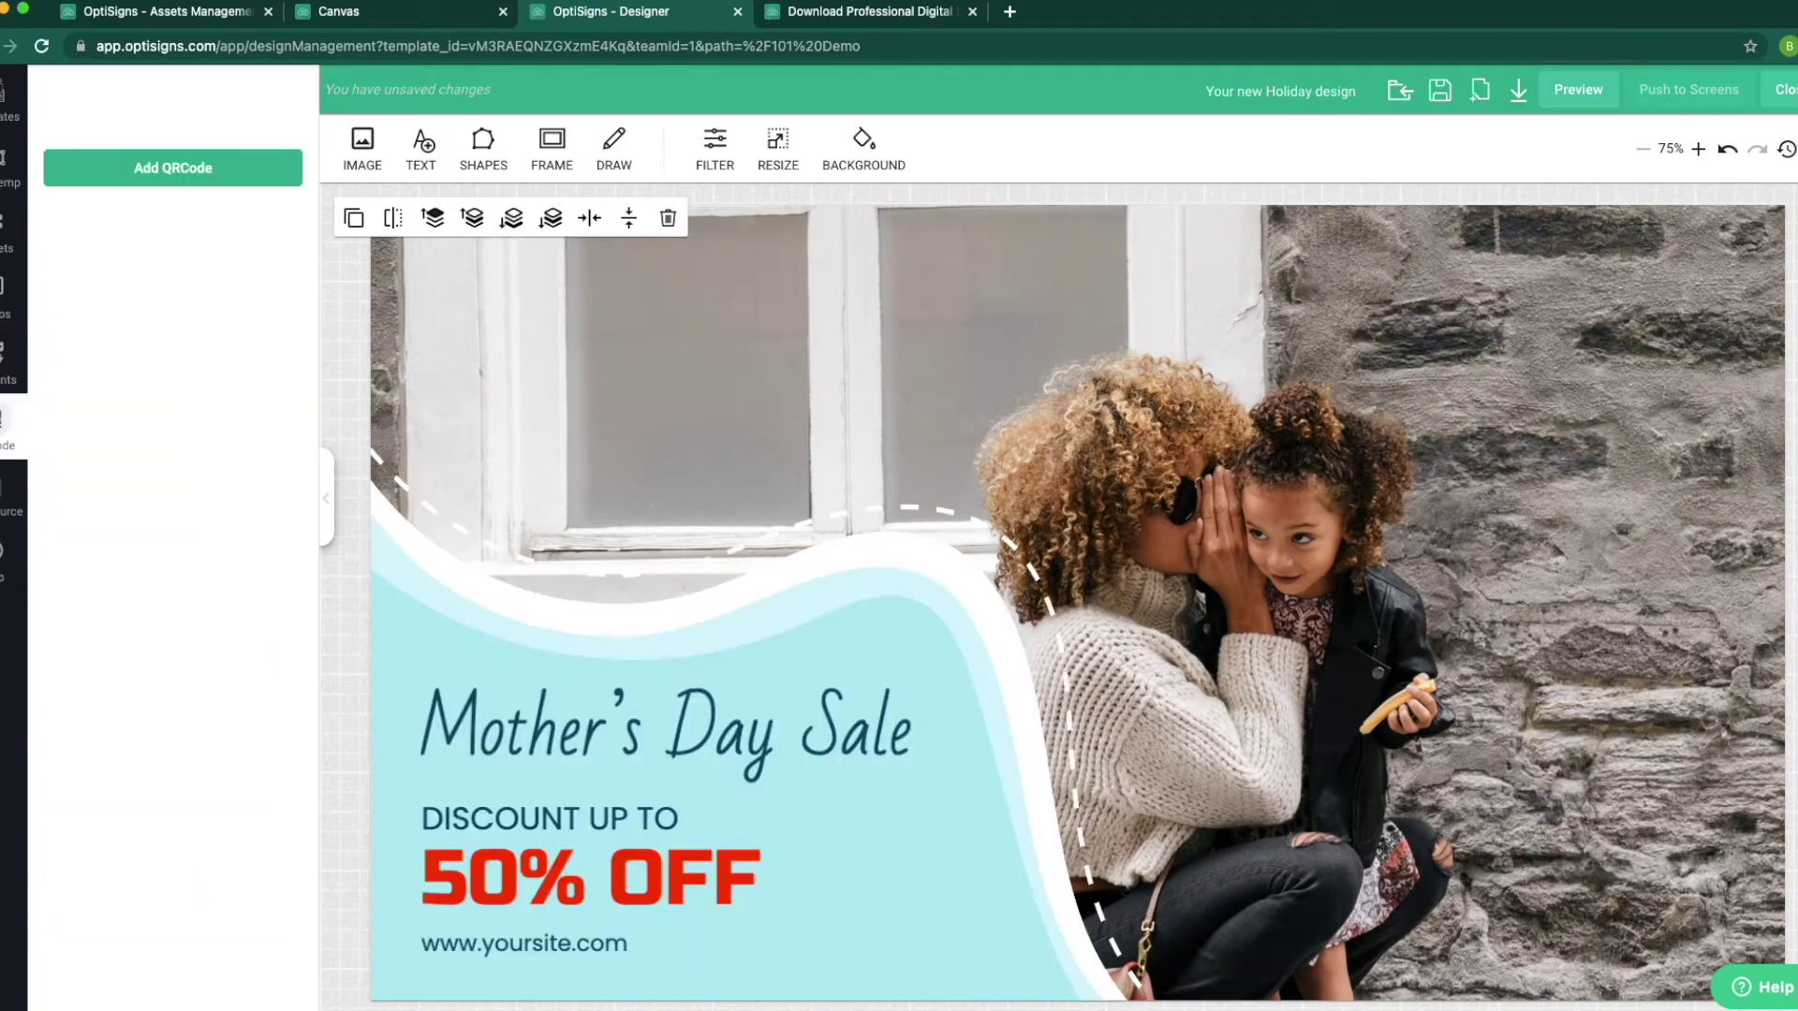
{"action": "left_click", "coordinate": [172, 167]}
{"action": "left_click_drag", "start_coordinate": [1114, 618], "coordinate": [871, 815]}
{"action": "left_click", "coordinate": [173, 312]}
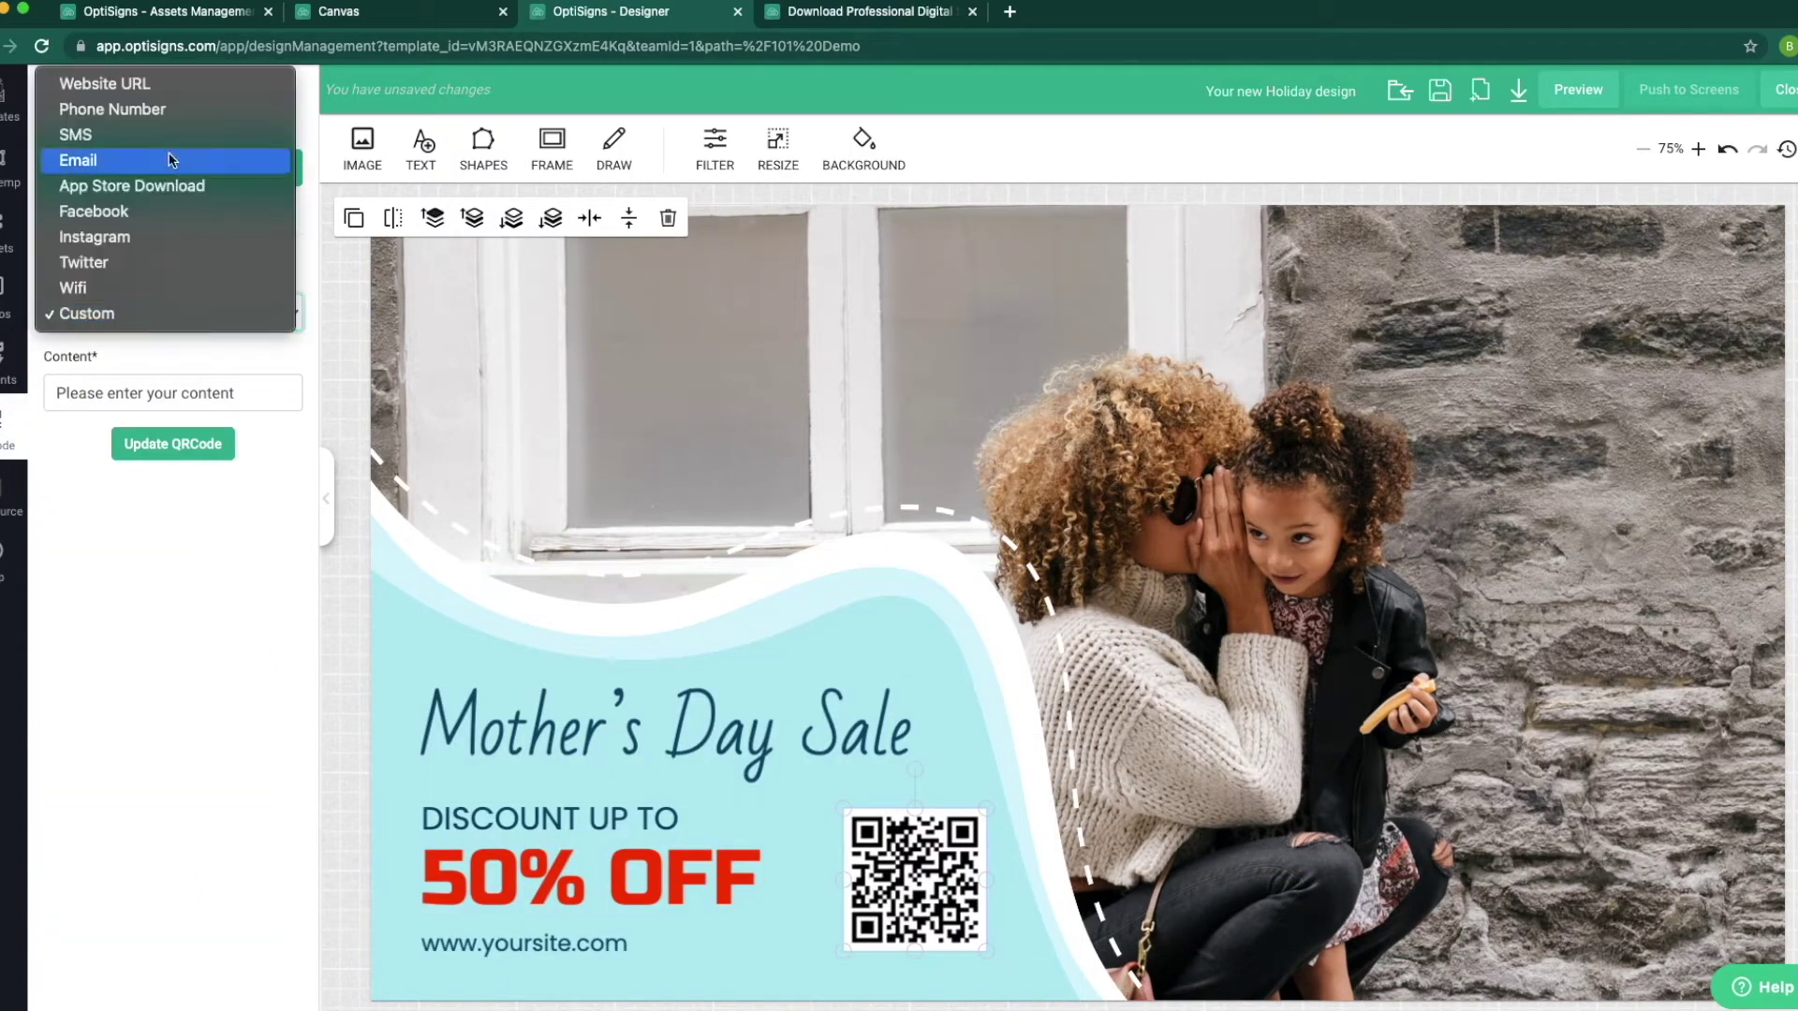
{"action": "left_click", "coordinate": [103, 81]}
{"action": "left_click", "coordinate": [173, 394]}
{"action": "left_click", "coordinate": [171, 456]}
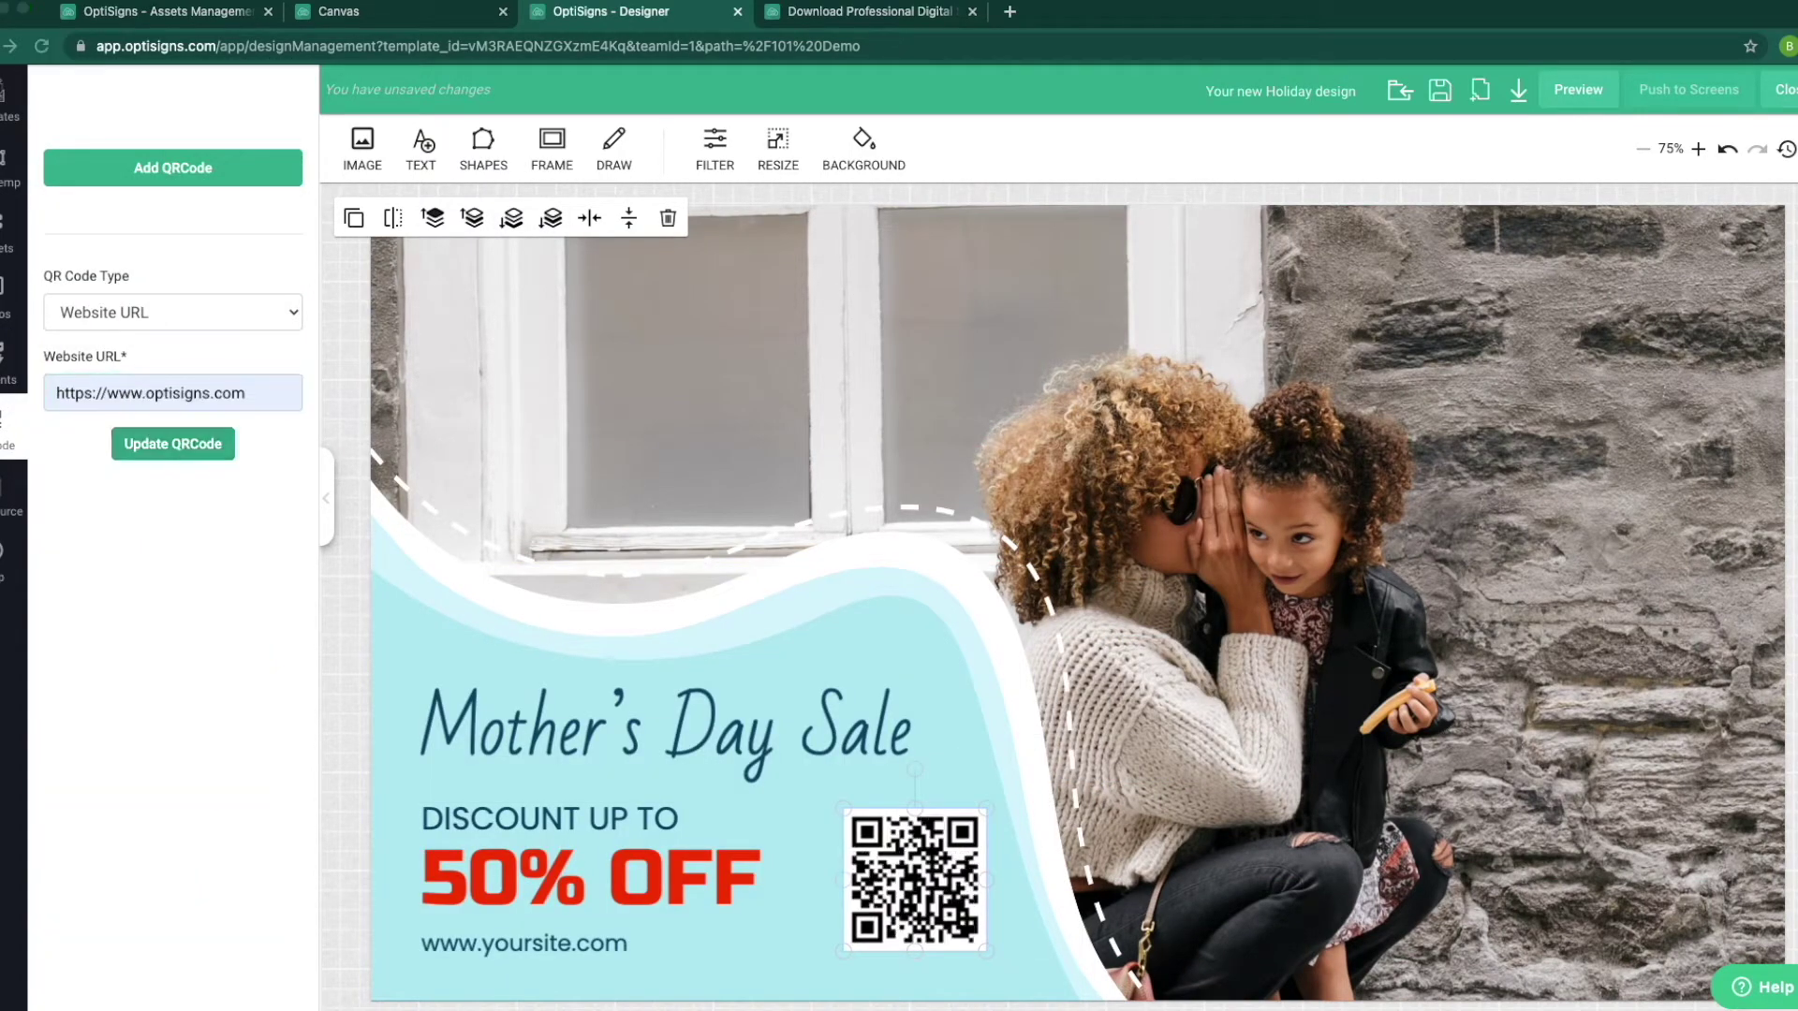
Add clock and weather widgets, then close the unsaved Designer tab
{"action": "left_click", "coordinate": [9, 225]}
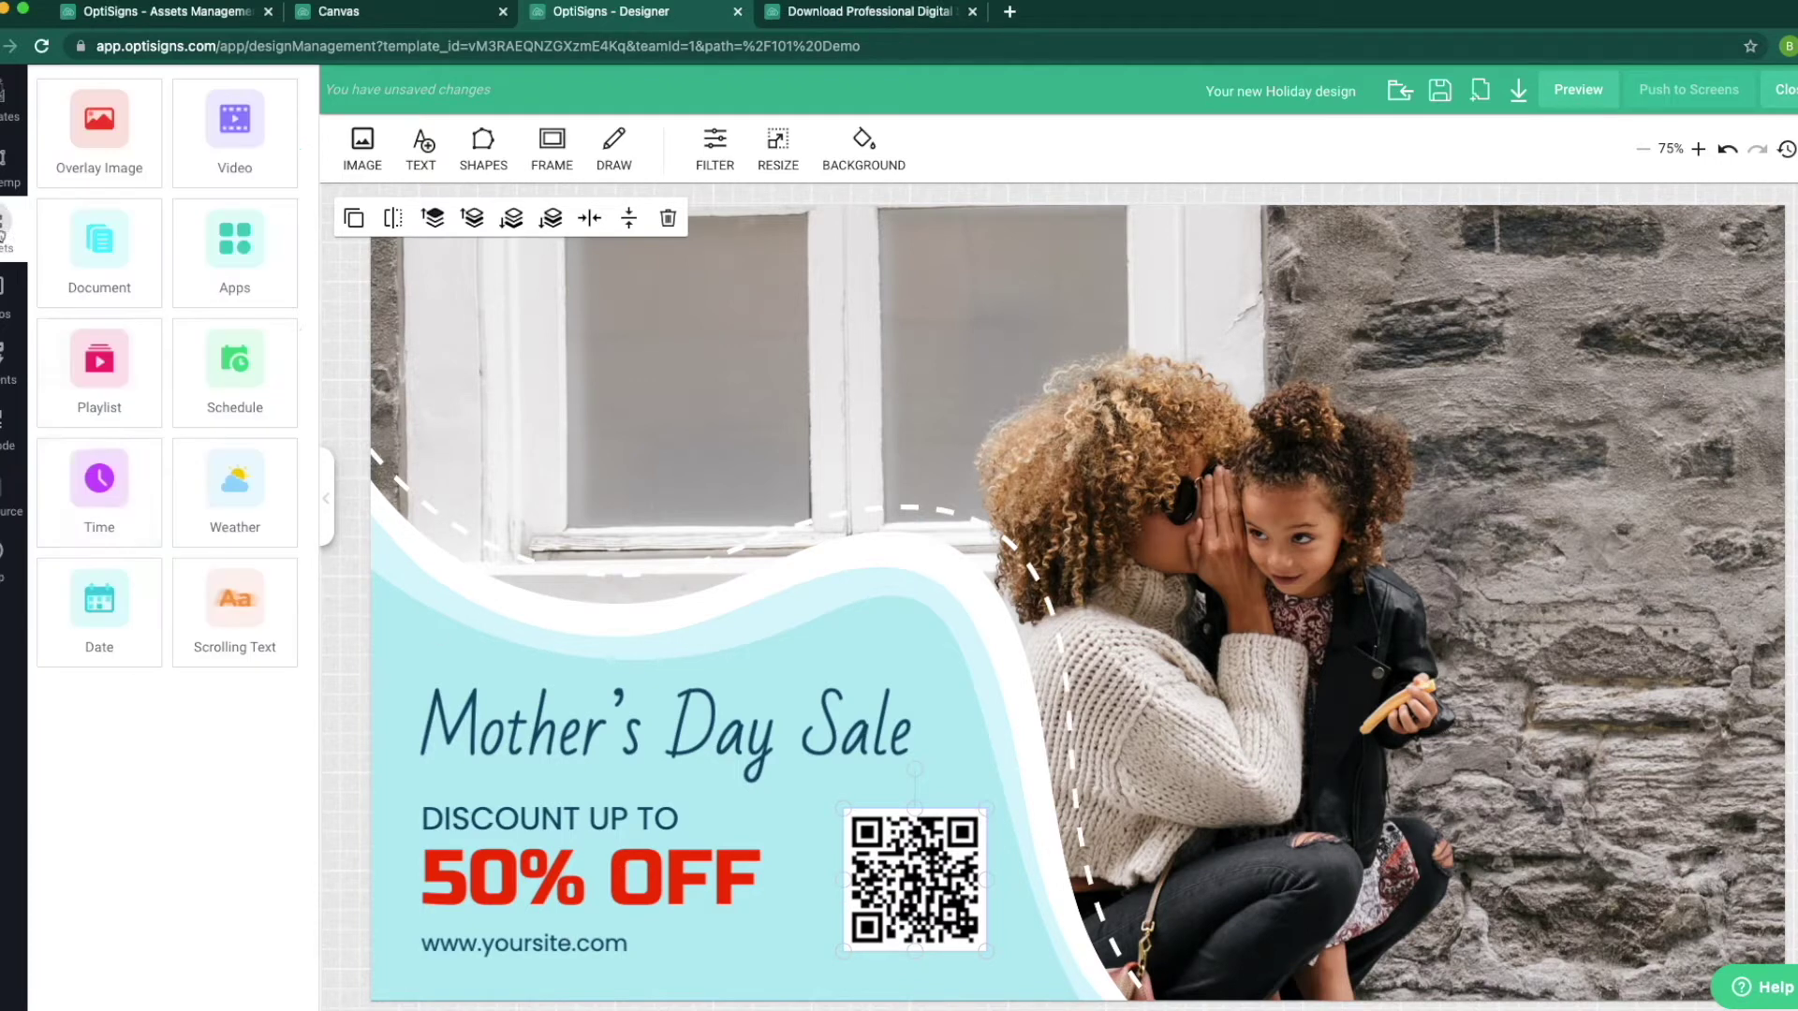
{"action": "left_click", "coordinate": [128, 520]}
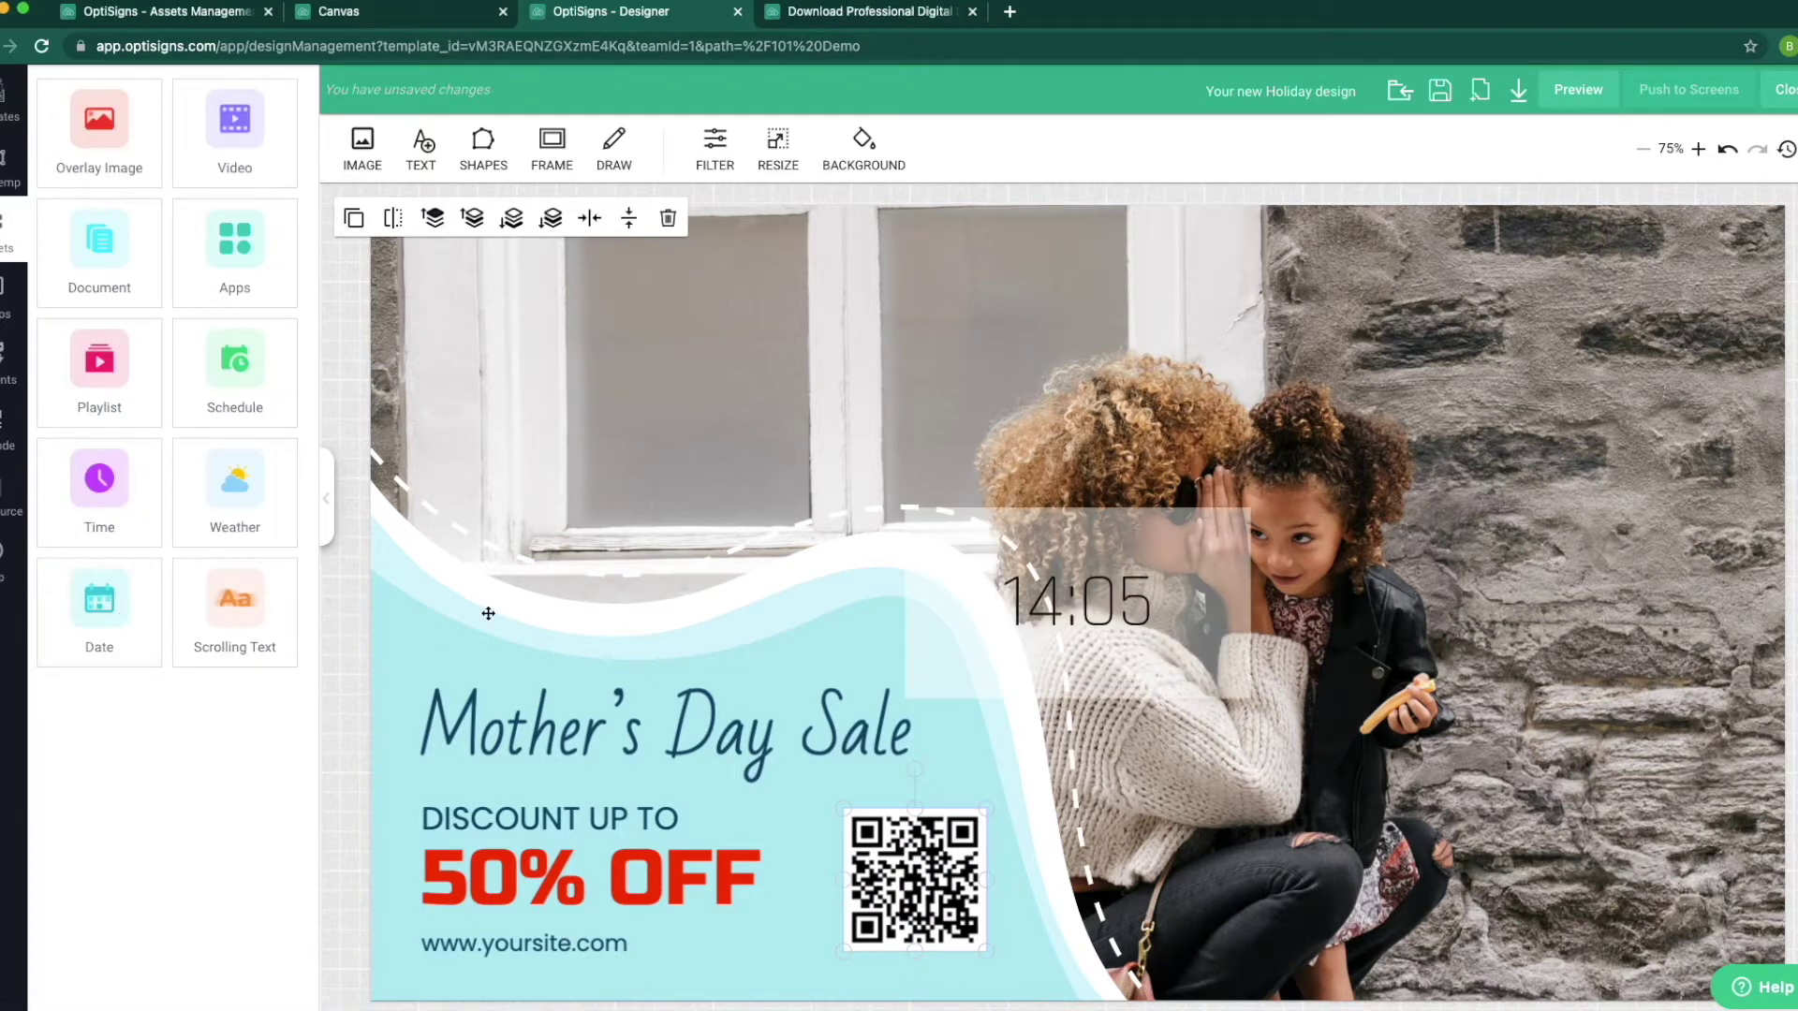
{"action": "left_click", "coordinate": [239, 517]}
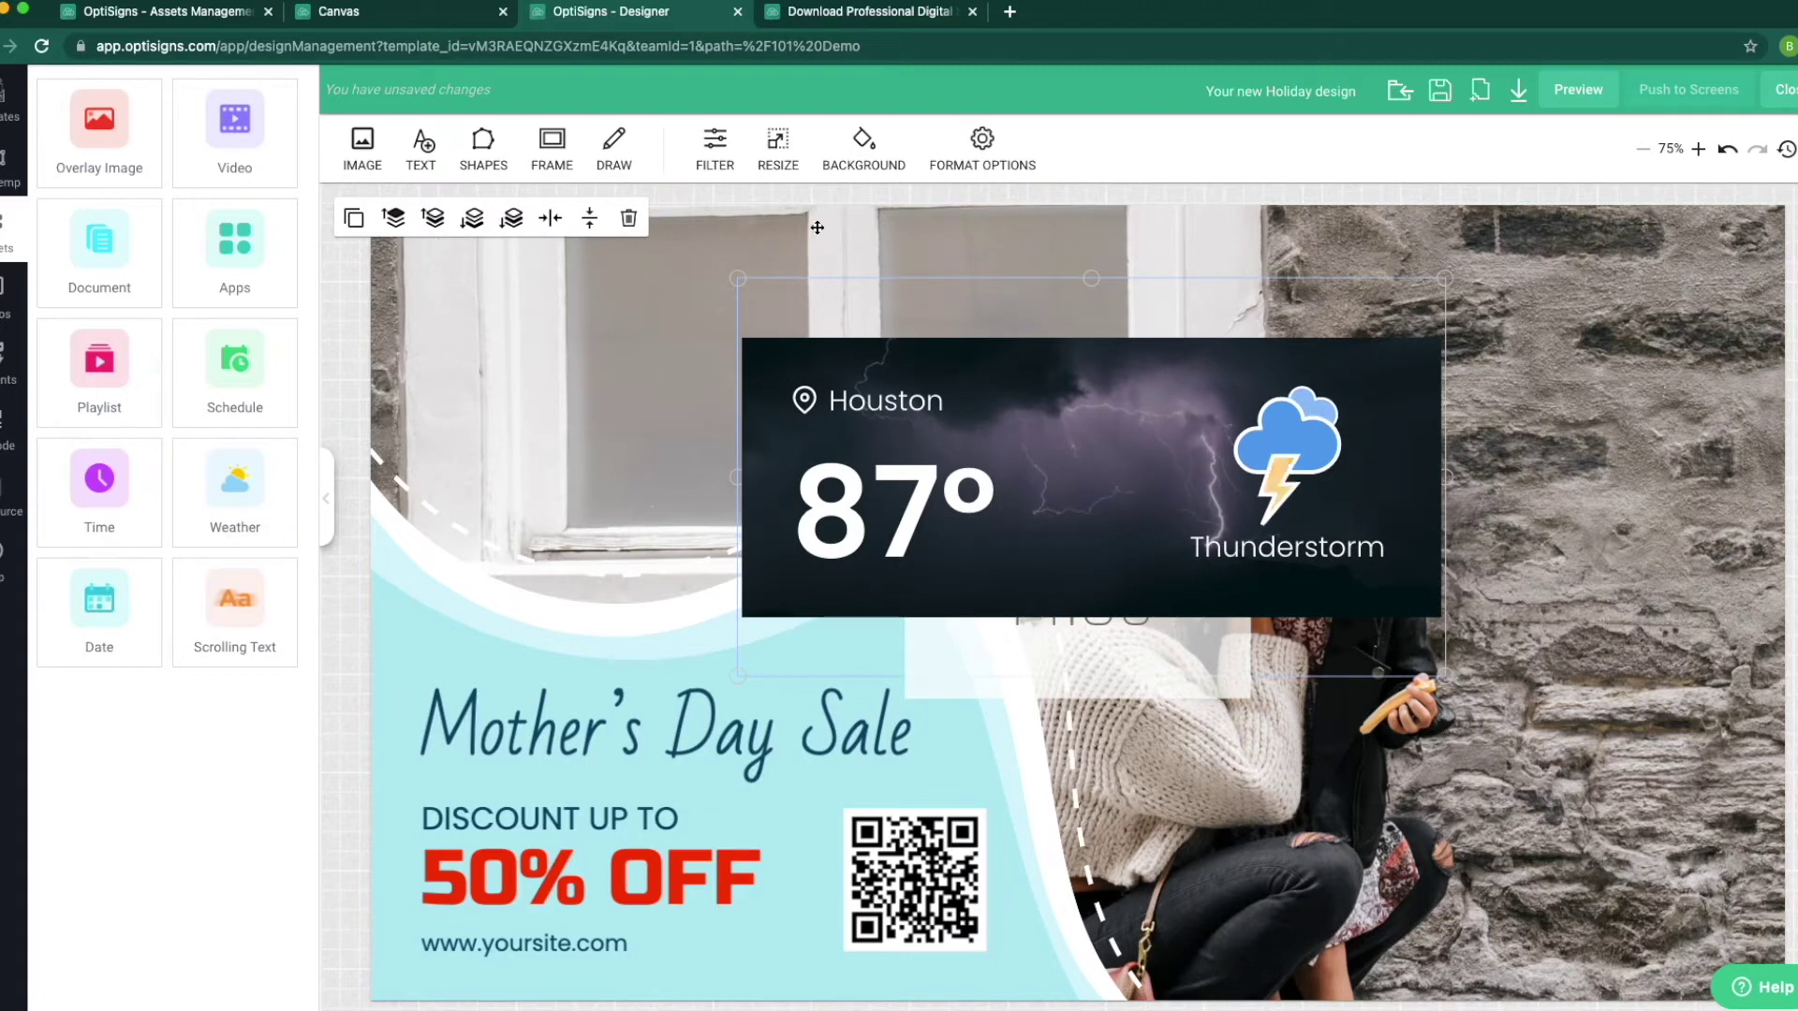
{"action": "left_click", "coordinate": [1316, 91]}
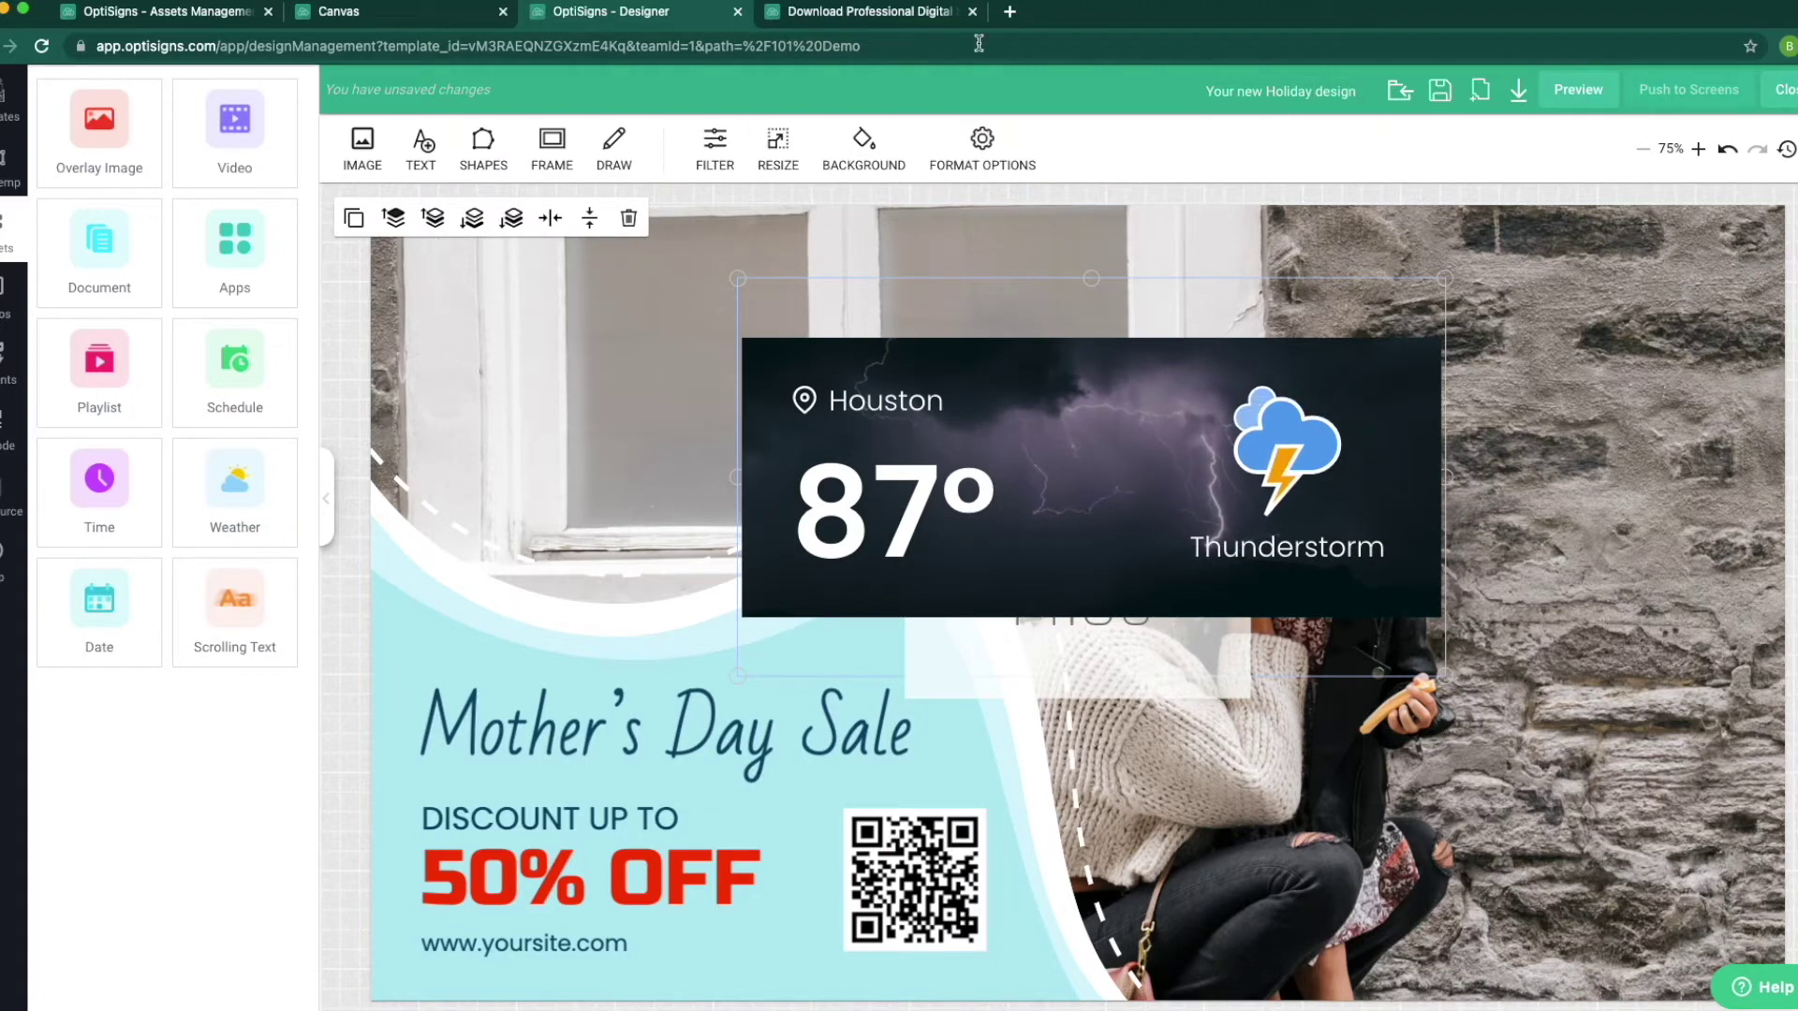
{"action": "left_click", "coordinate": [505, 13]}
Leave the design without saving, close the templates tab and return to Files/Assets
{"action": "left_click", "coordinate": [957, 368]}
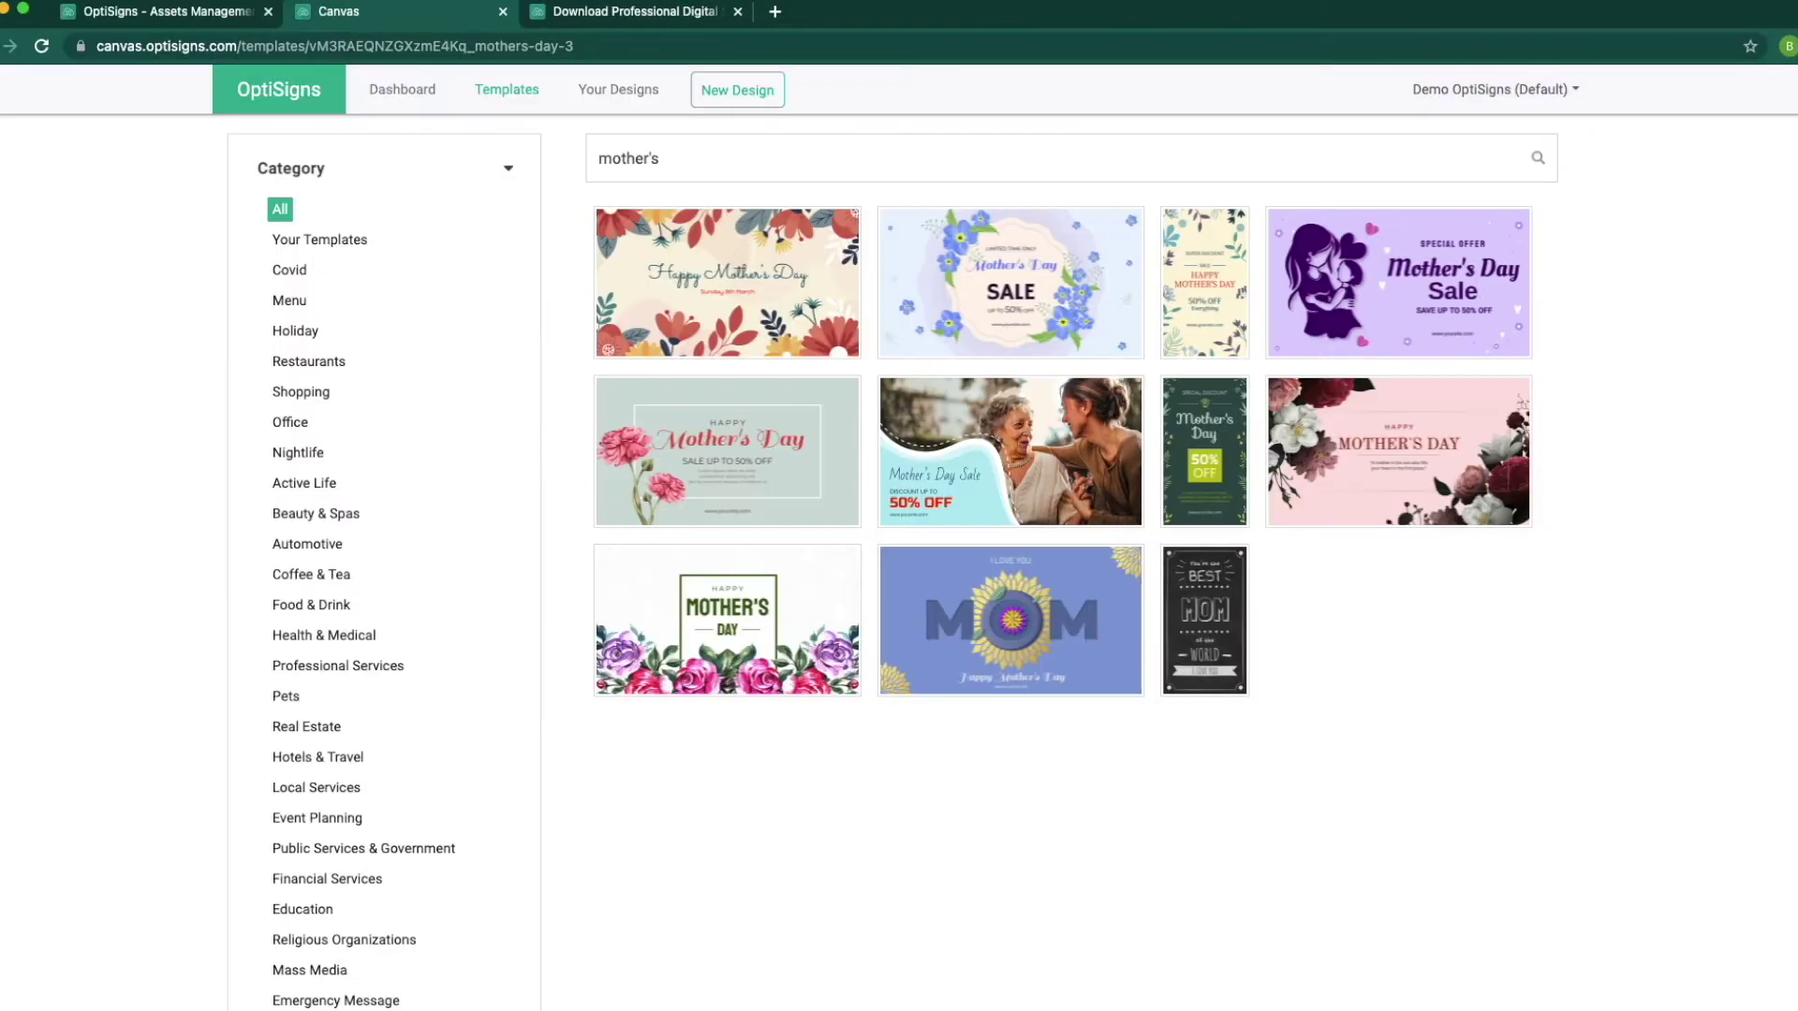
{"action": "left_click", "coordinate": [504, 13]}
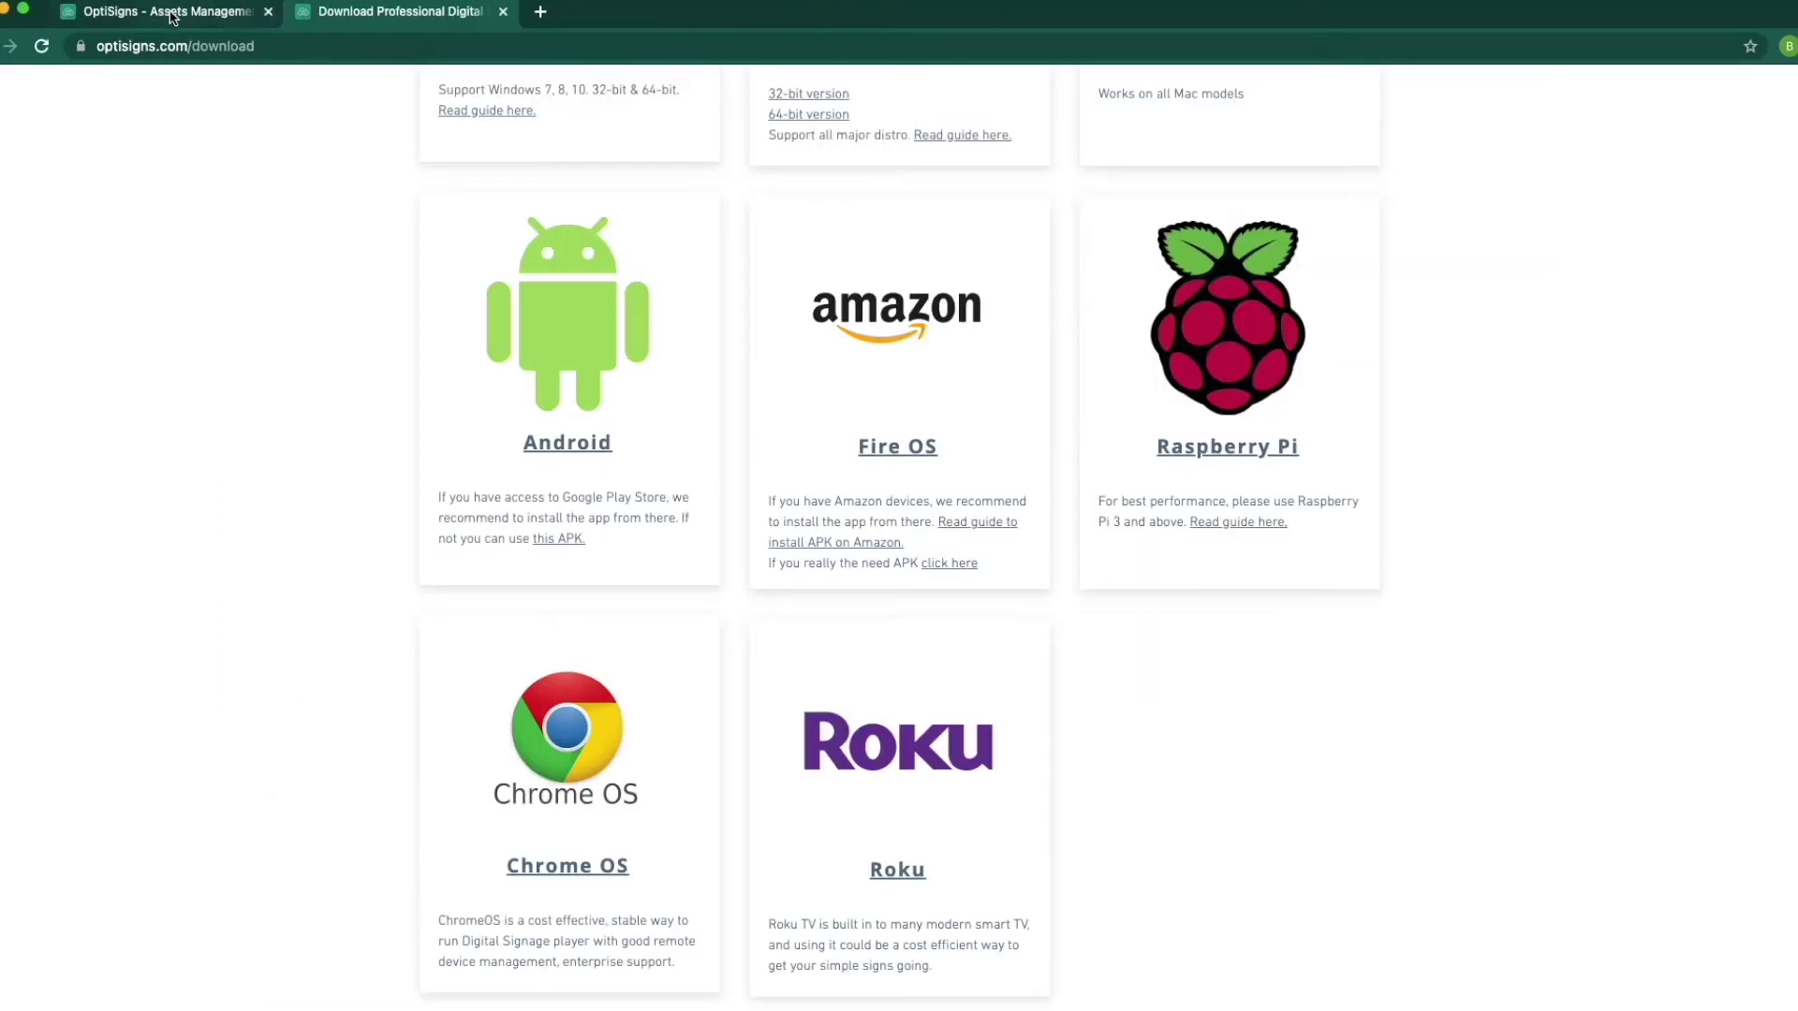
{"action": "left_click", "coordinate": [169, 11]}
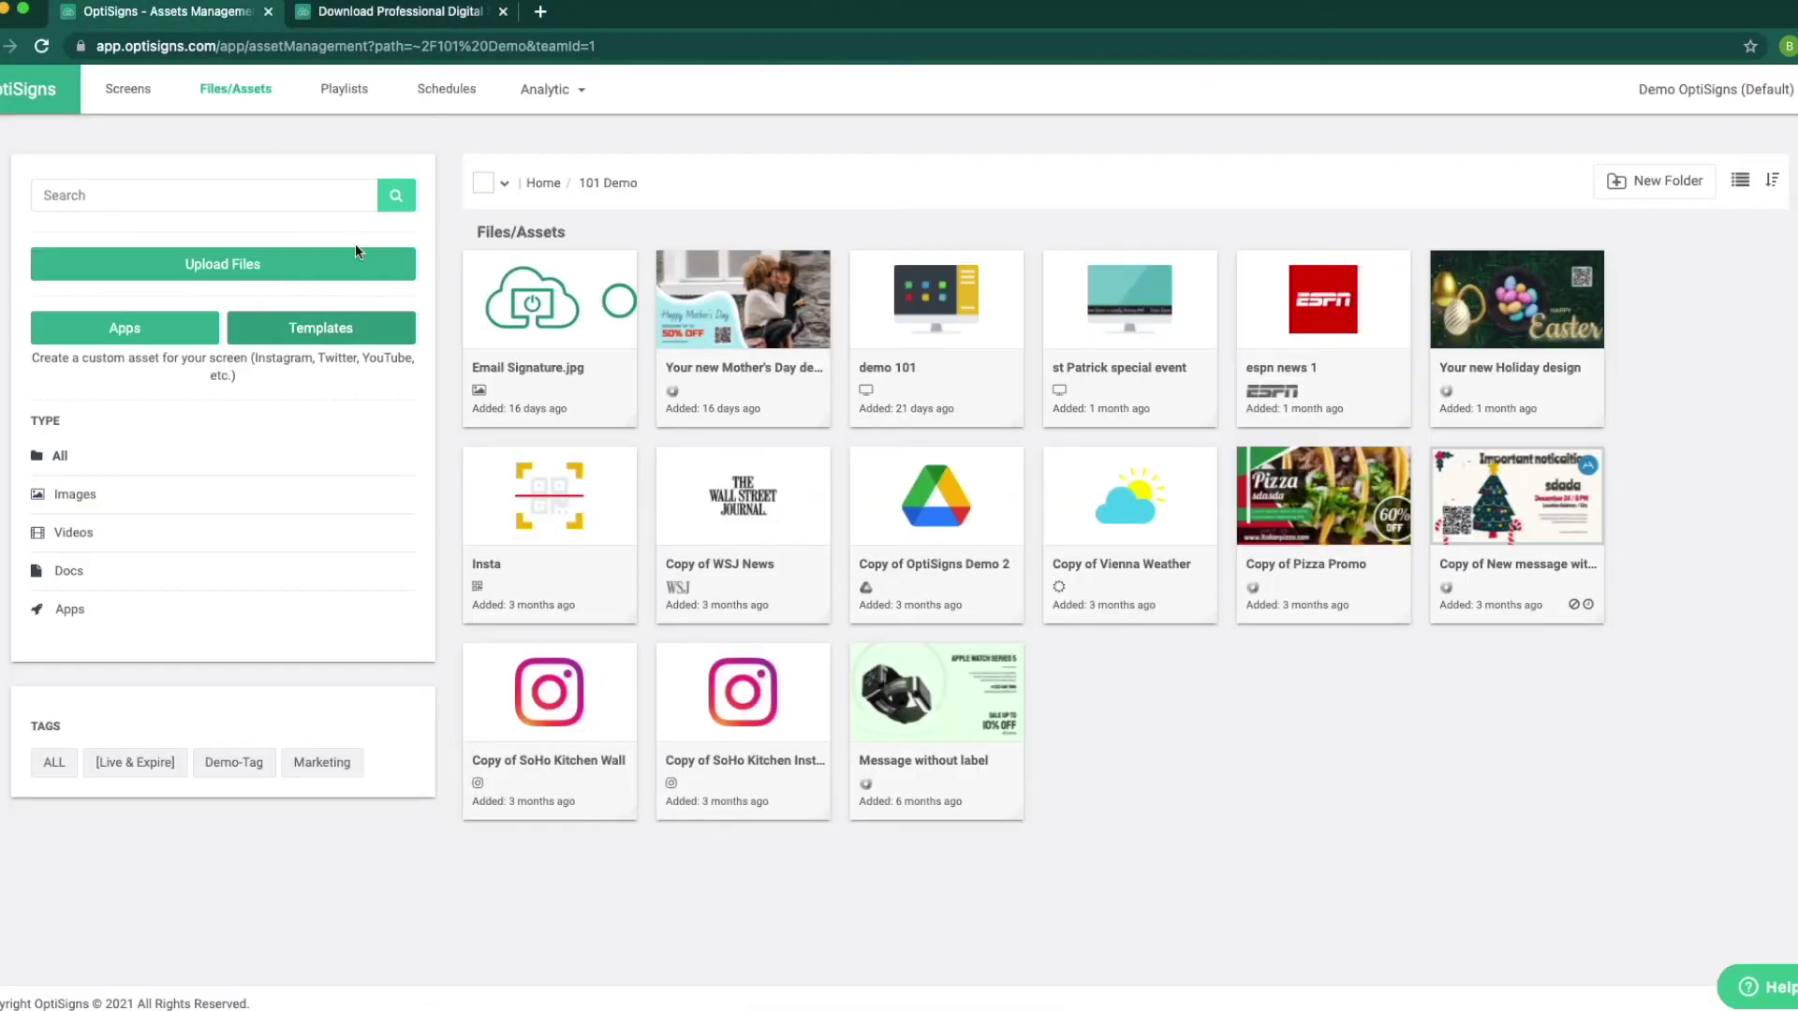
Bring up the Apps catalogue and browse the Select App grid from Designer to Virtual Screen
{"action": "left_click", "coordinate": [198, 334]}
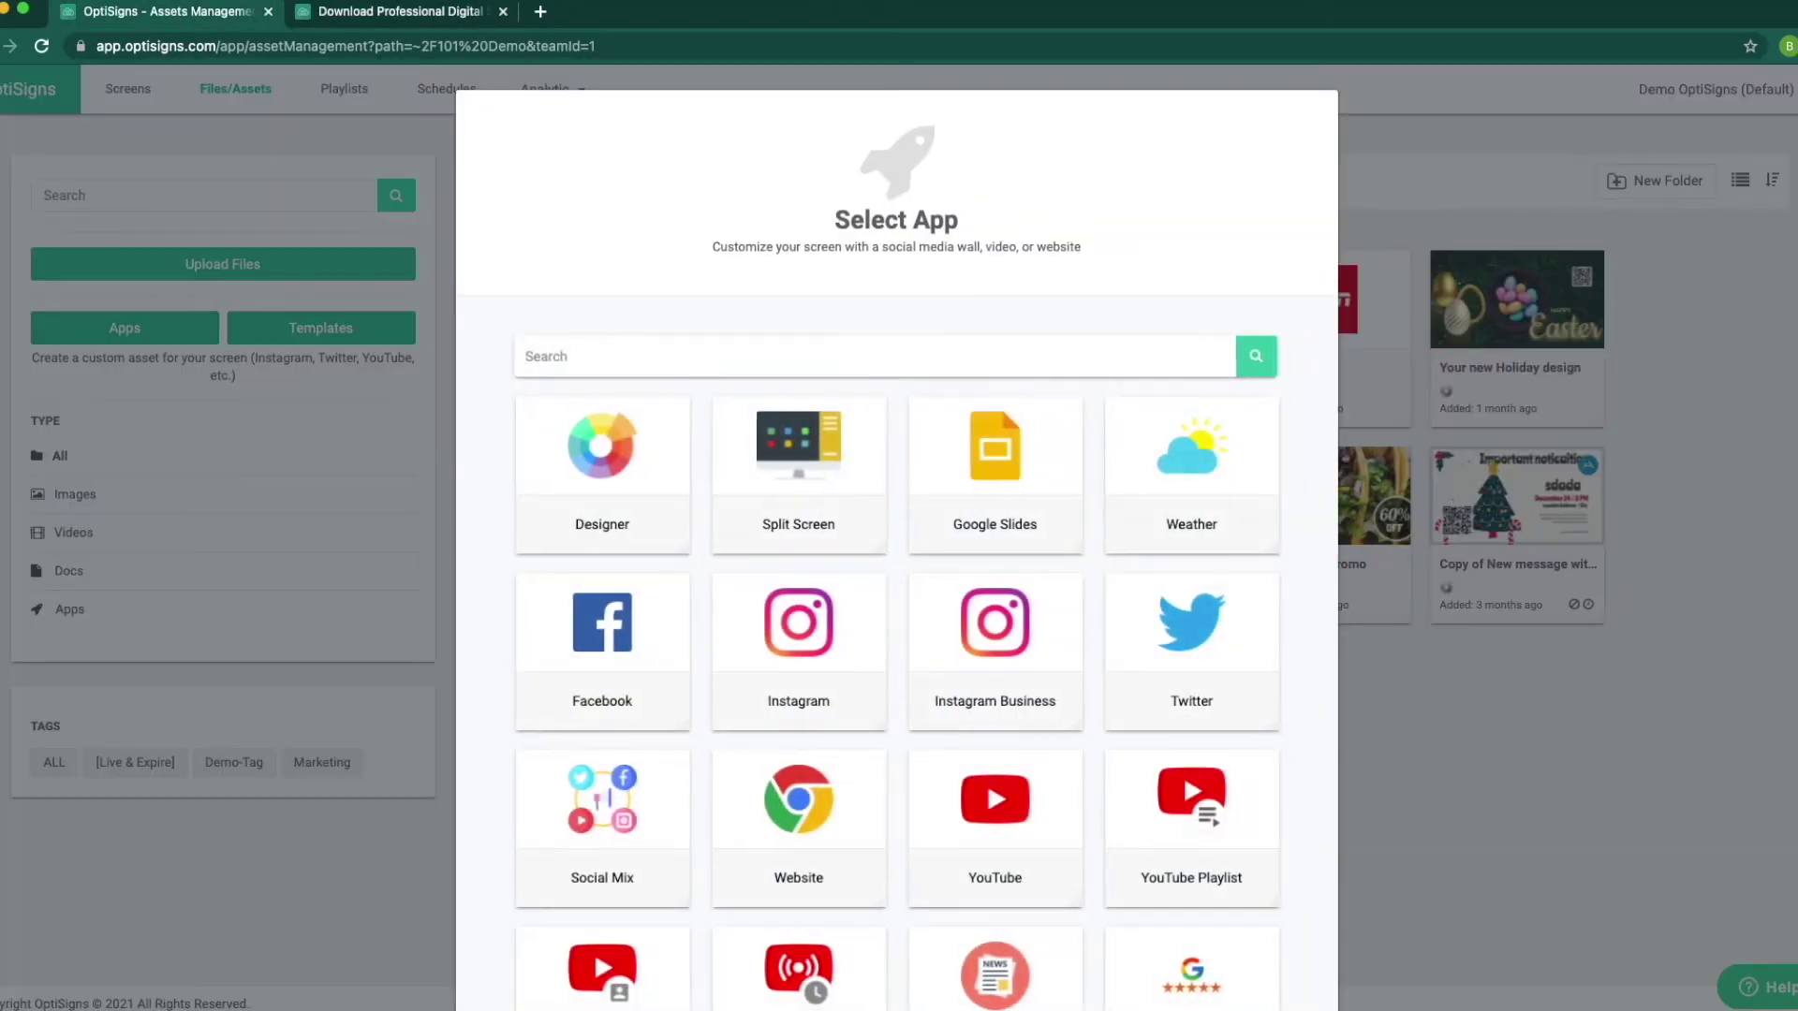
{"action": "scroll", "coordinate": [907, 482], "scroll_direction": "down", "scroll_amount": 4}
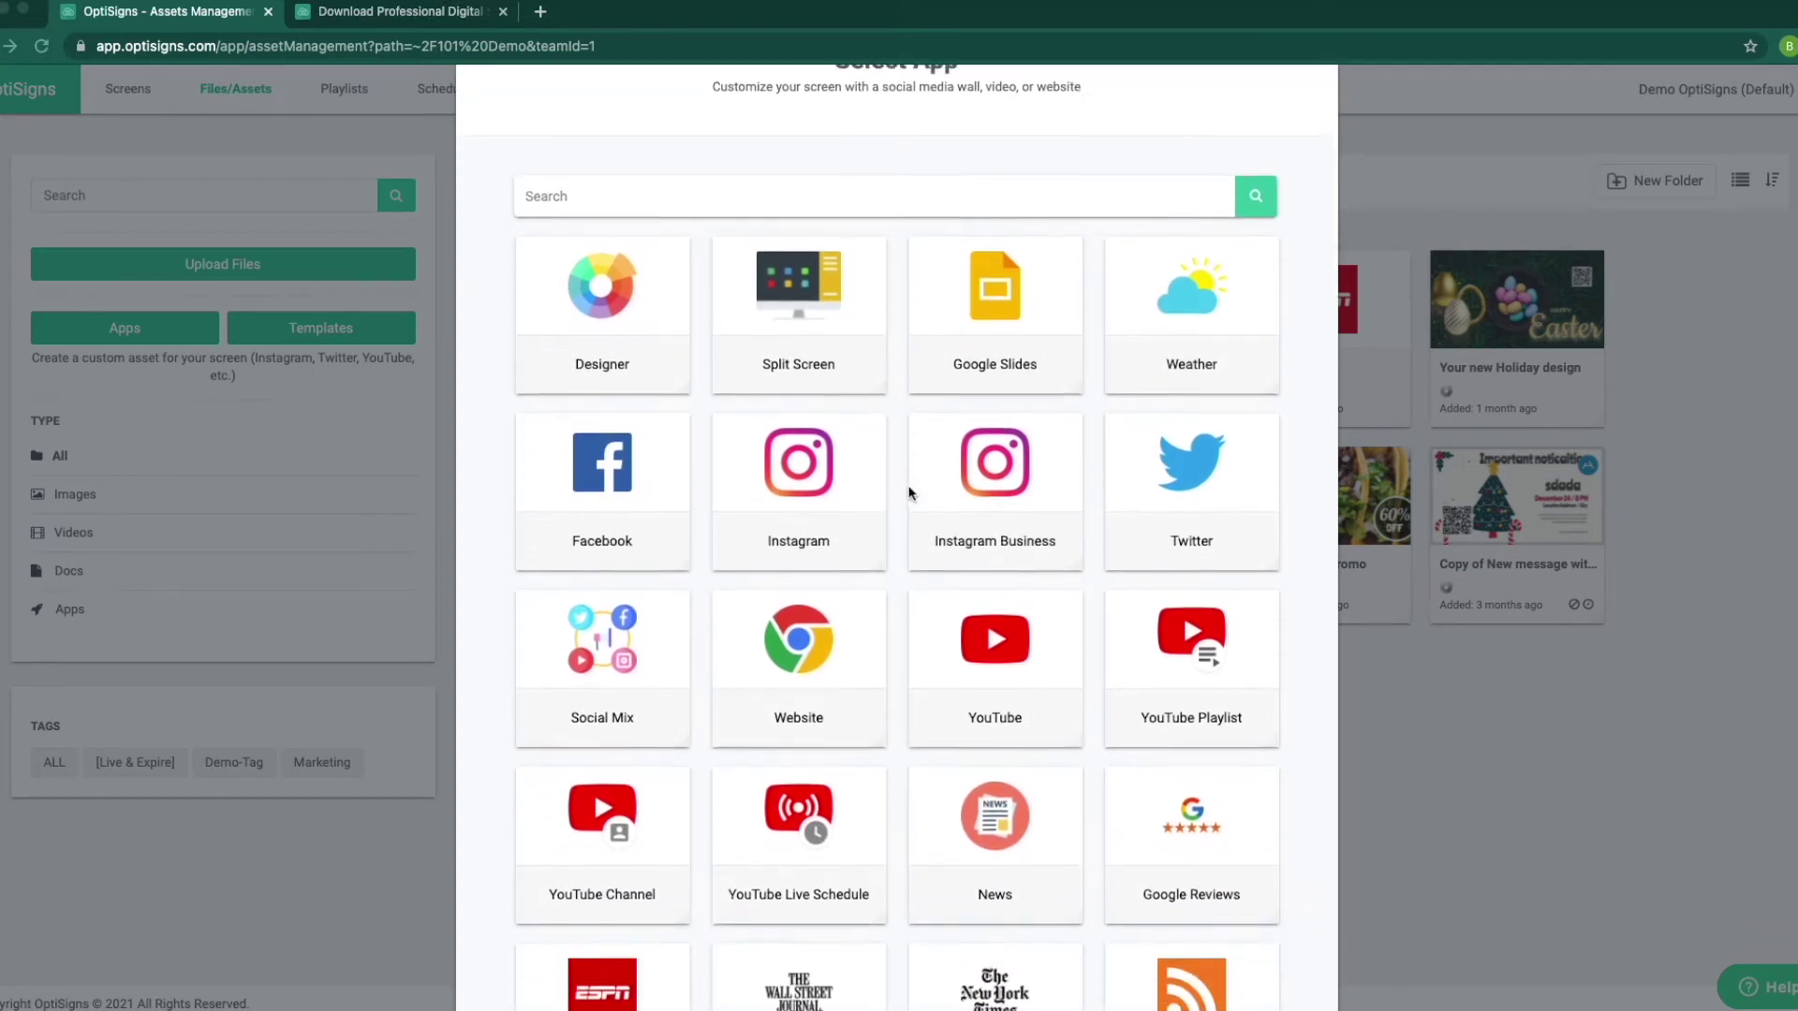
{"action": "scroll", "coordinate": [911, 494], "scroll_direction": "down", "scroll_amount": 5}
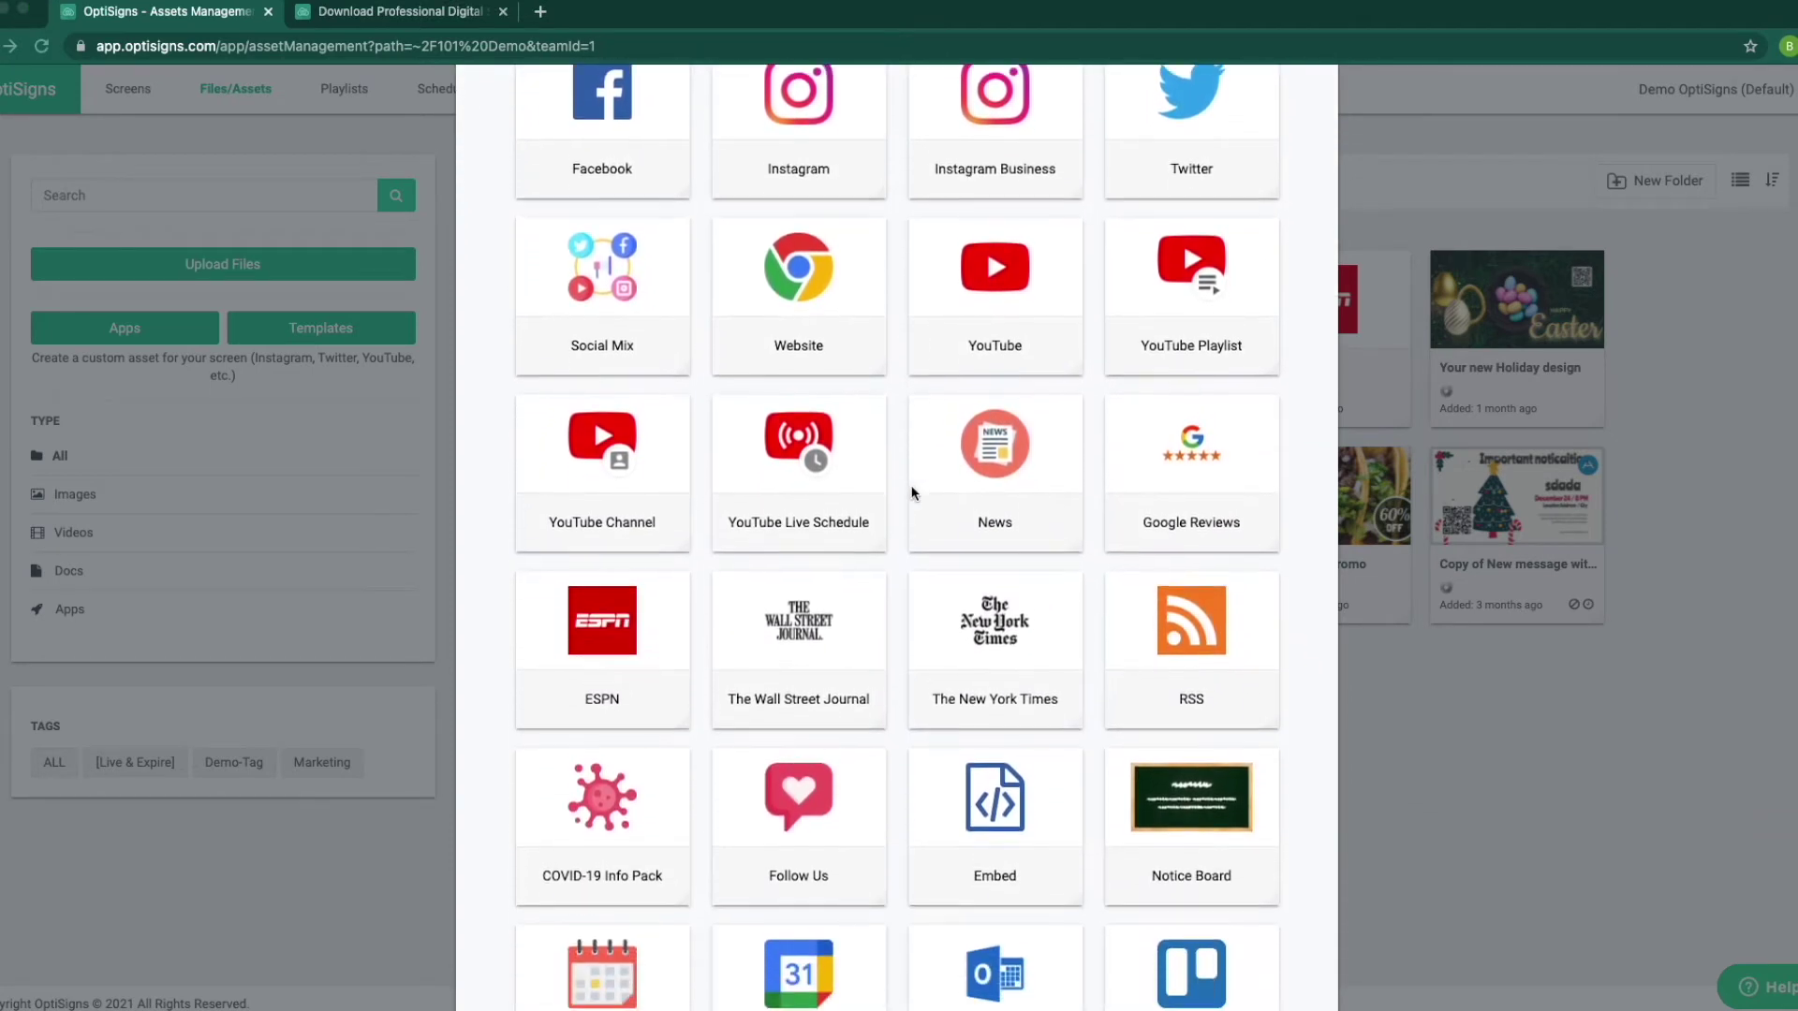
{"action": "scroll", "coordinate": [912, 493], "scroll_direction": "down", "scroll_amount": 7}
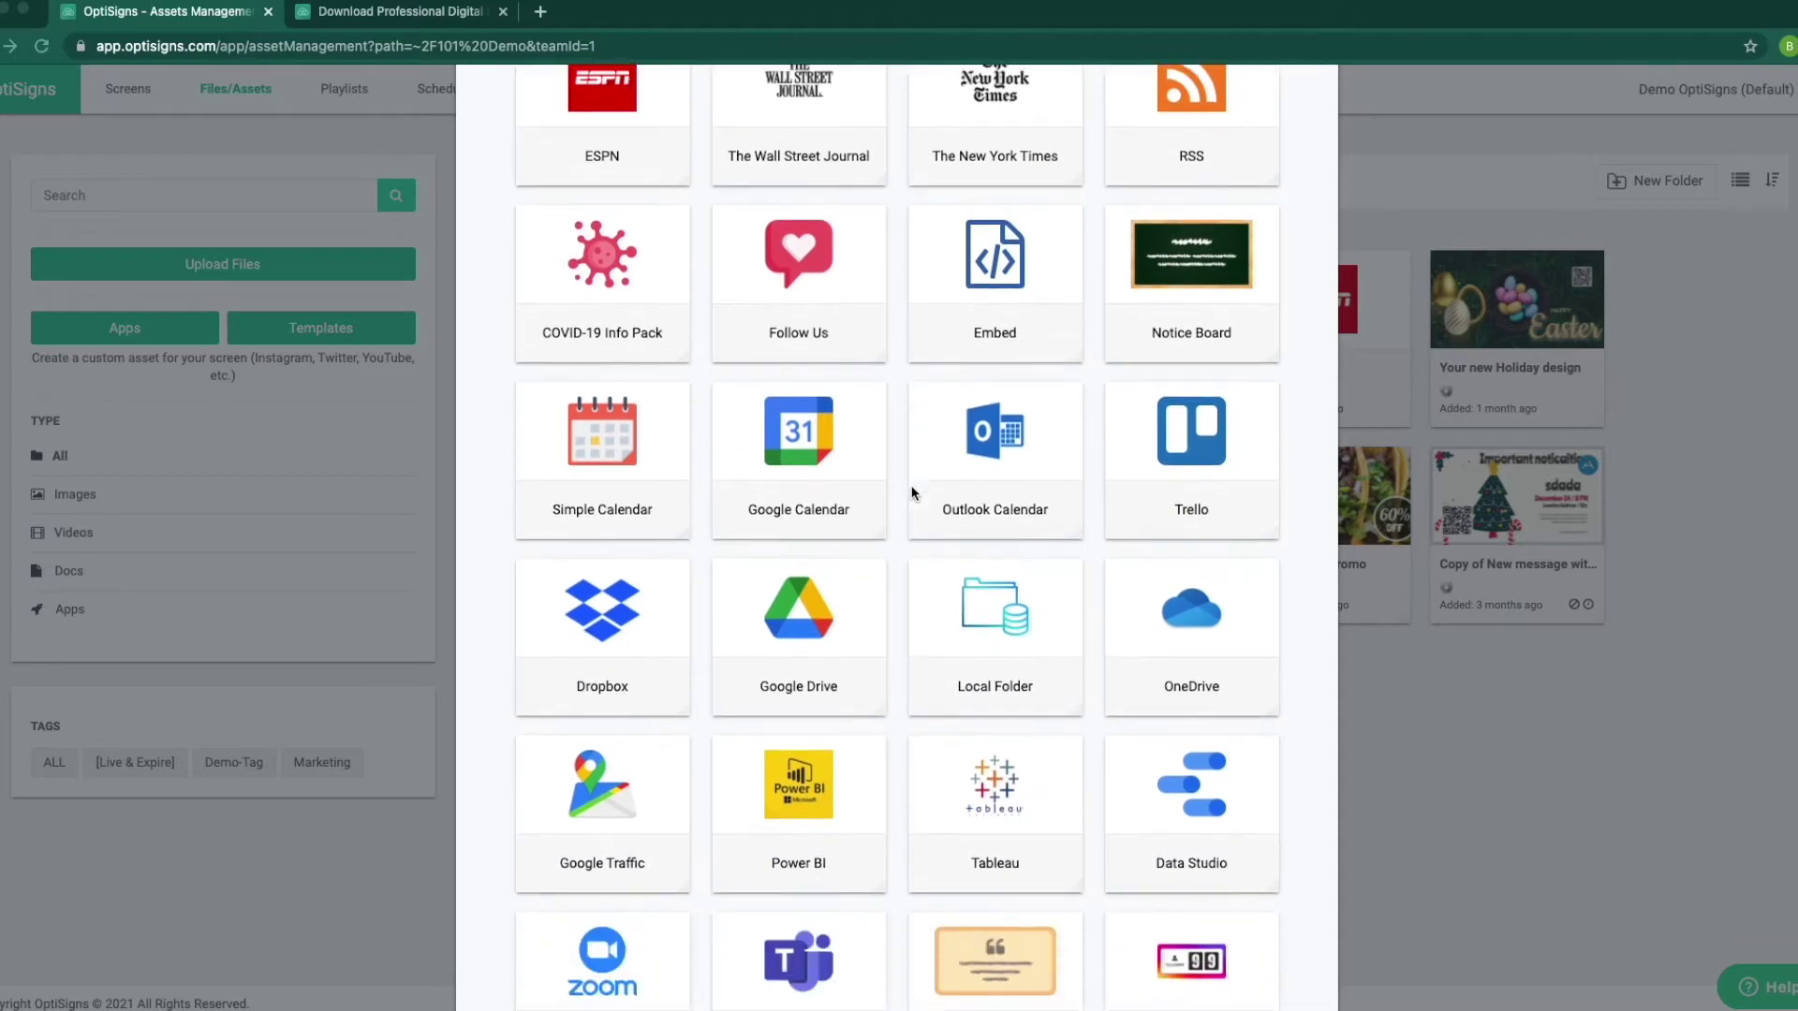
{"action": "scroll", "coordinate": [912, 494], "scroll_direction": "down", "scroll_amount": 6}
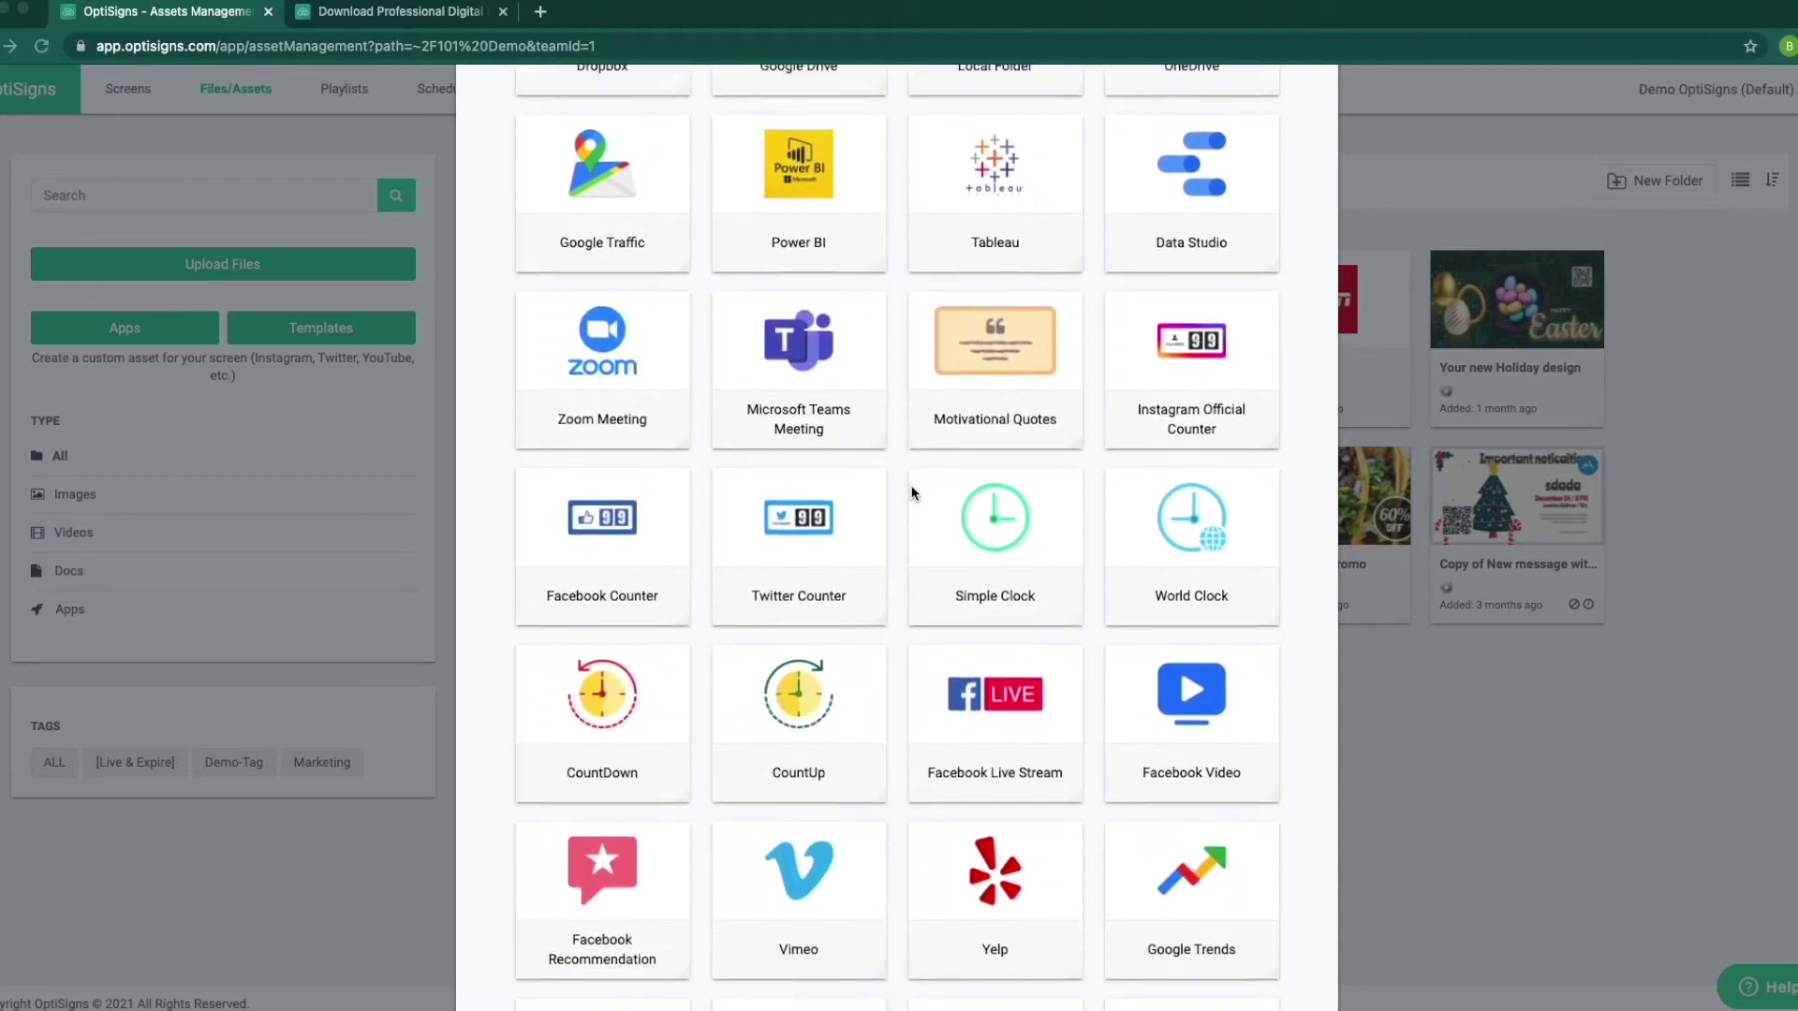
{"action": "scroll", "coordinate": [913, 494], "scroll_direction": "down", "scroll_amount": 7}
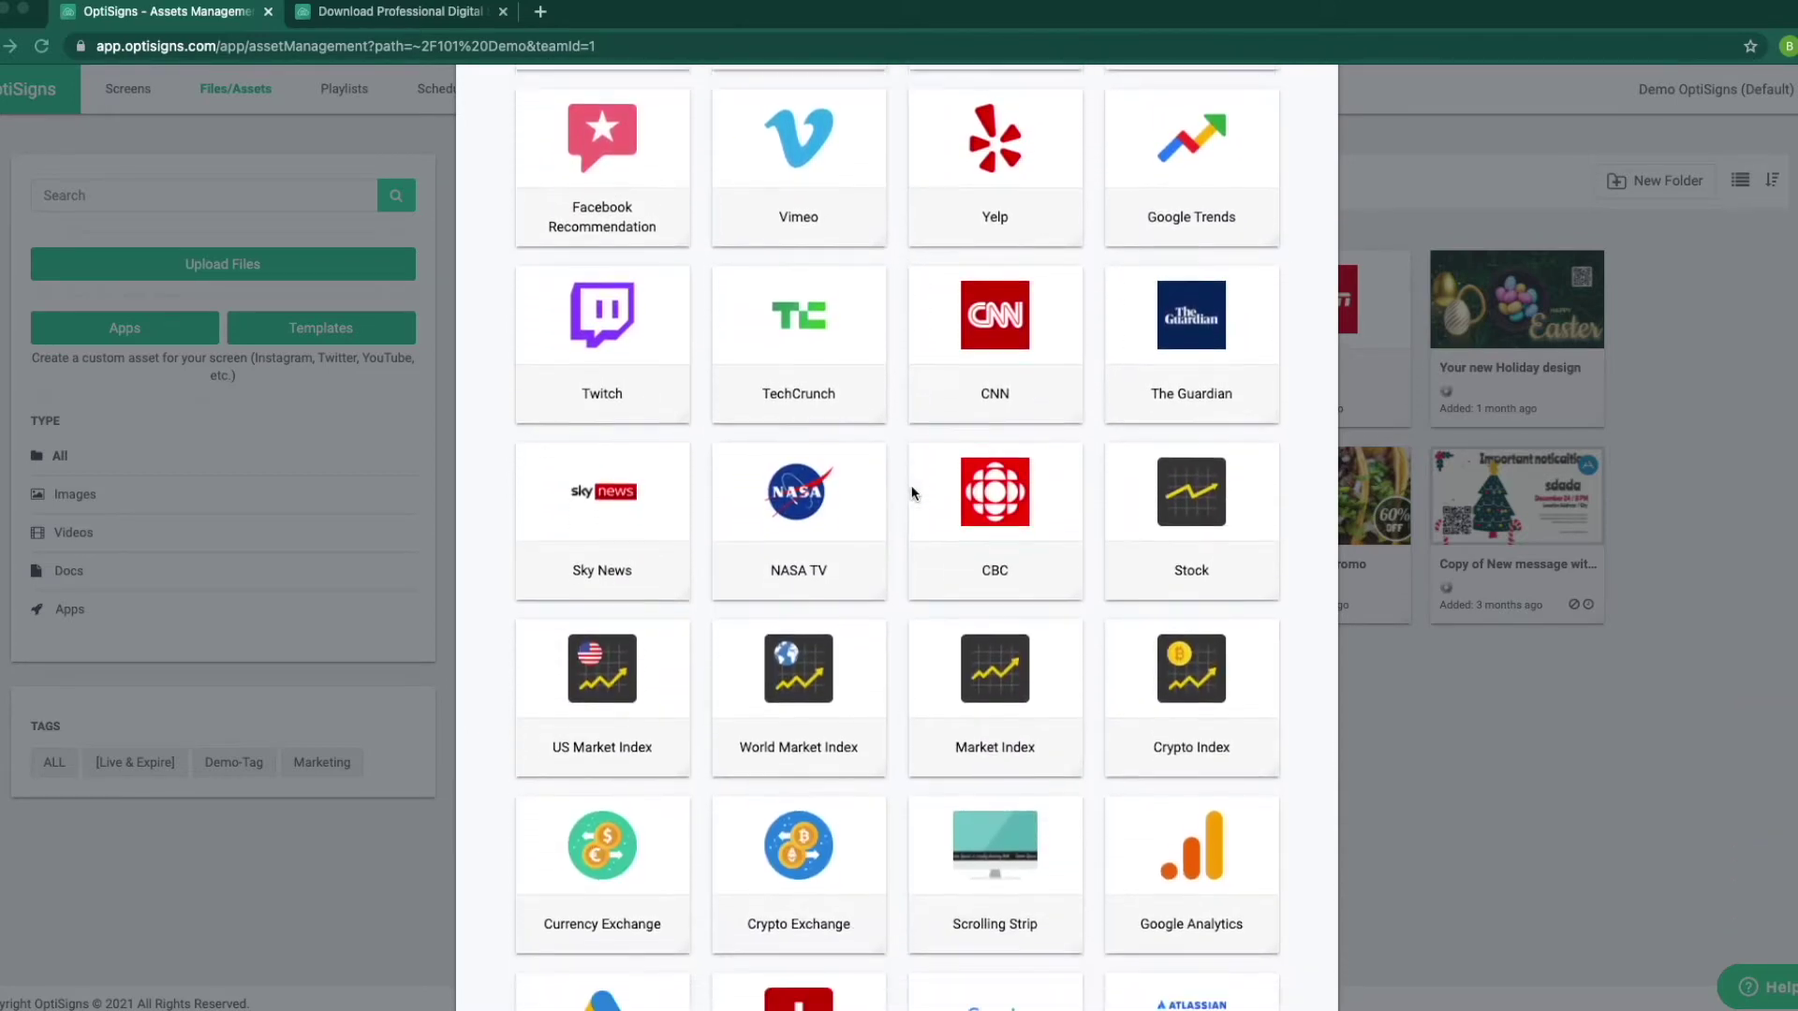
{"action": "scroll", "coordinate": [912, 493], "scroll_direction": "down", "scroll_amount": 4}
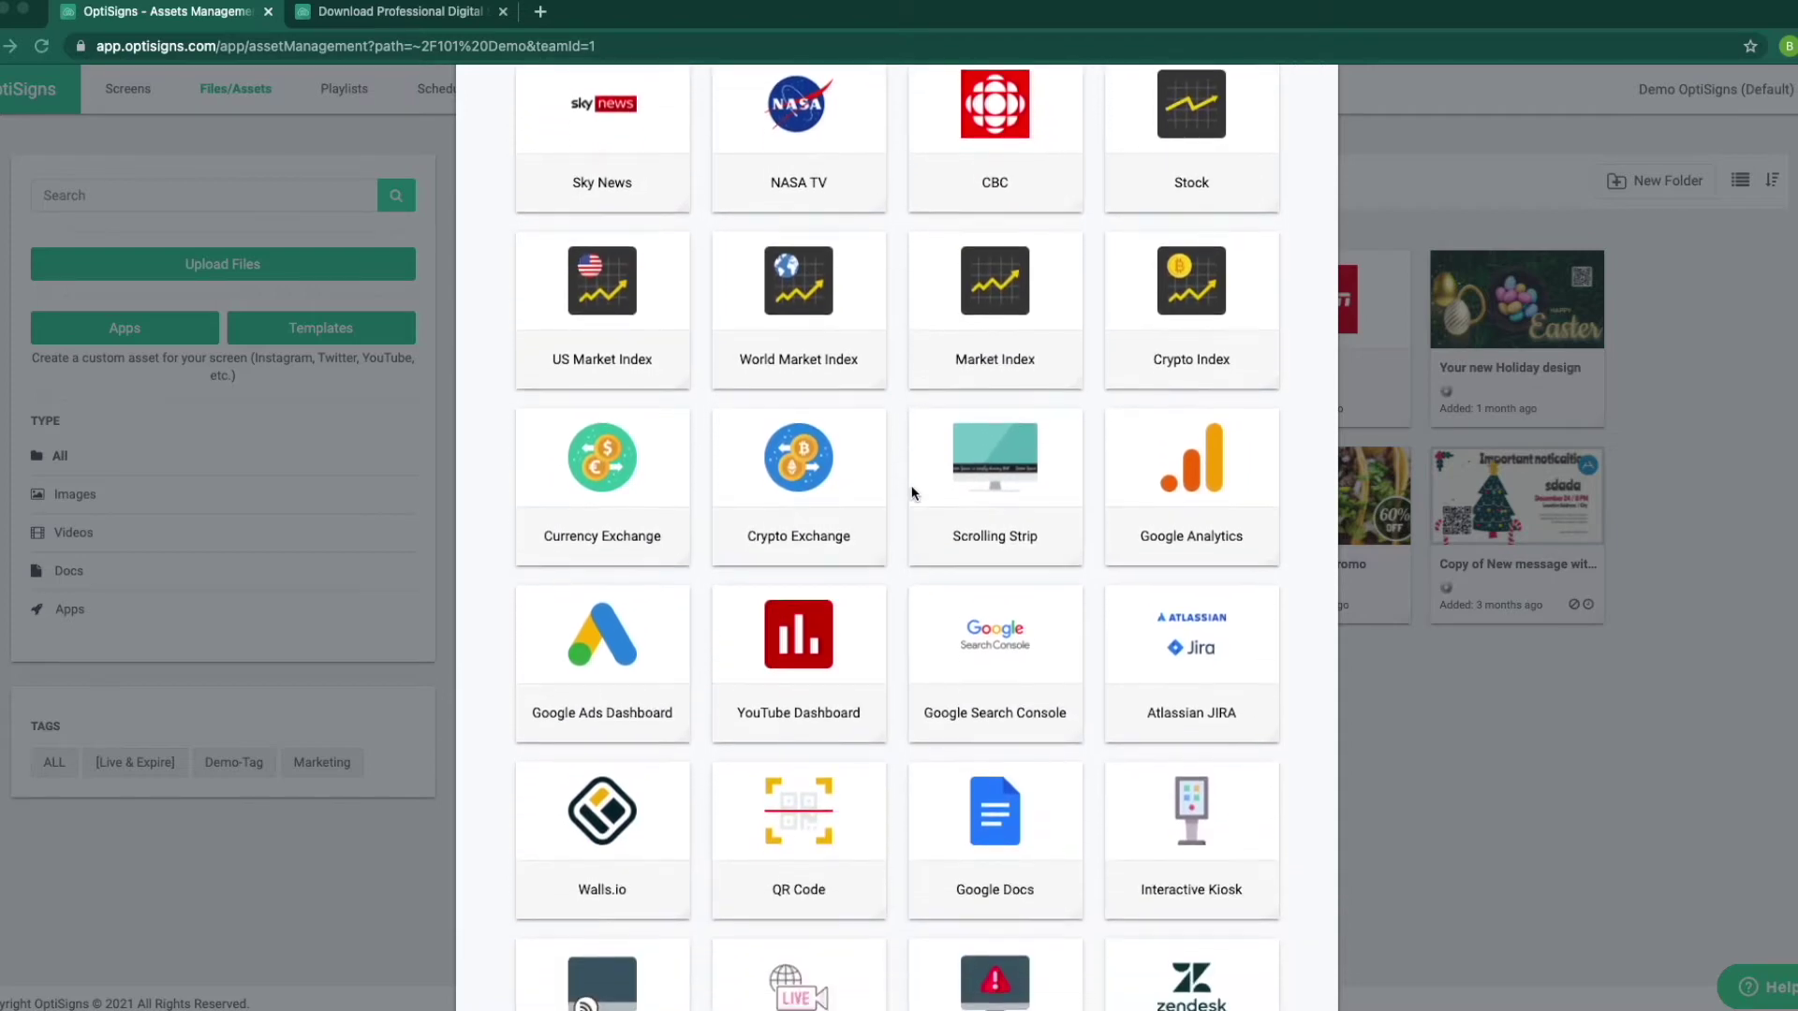
{"action": "scroll", "coordinate": [912, 494], "scroll_direction": "down", "scroll_amount": 5}
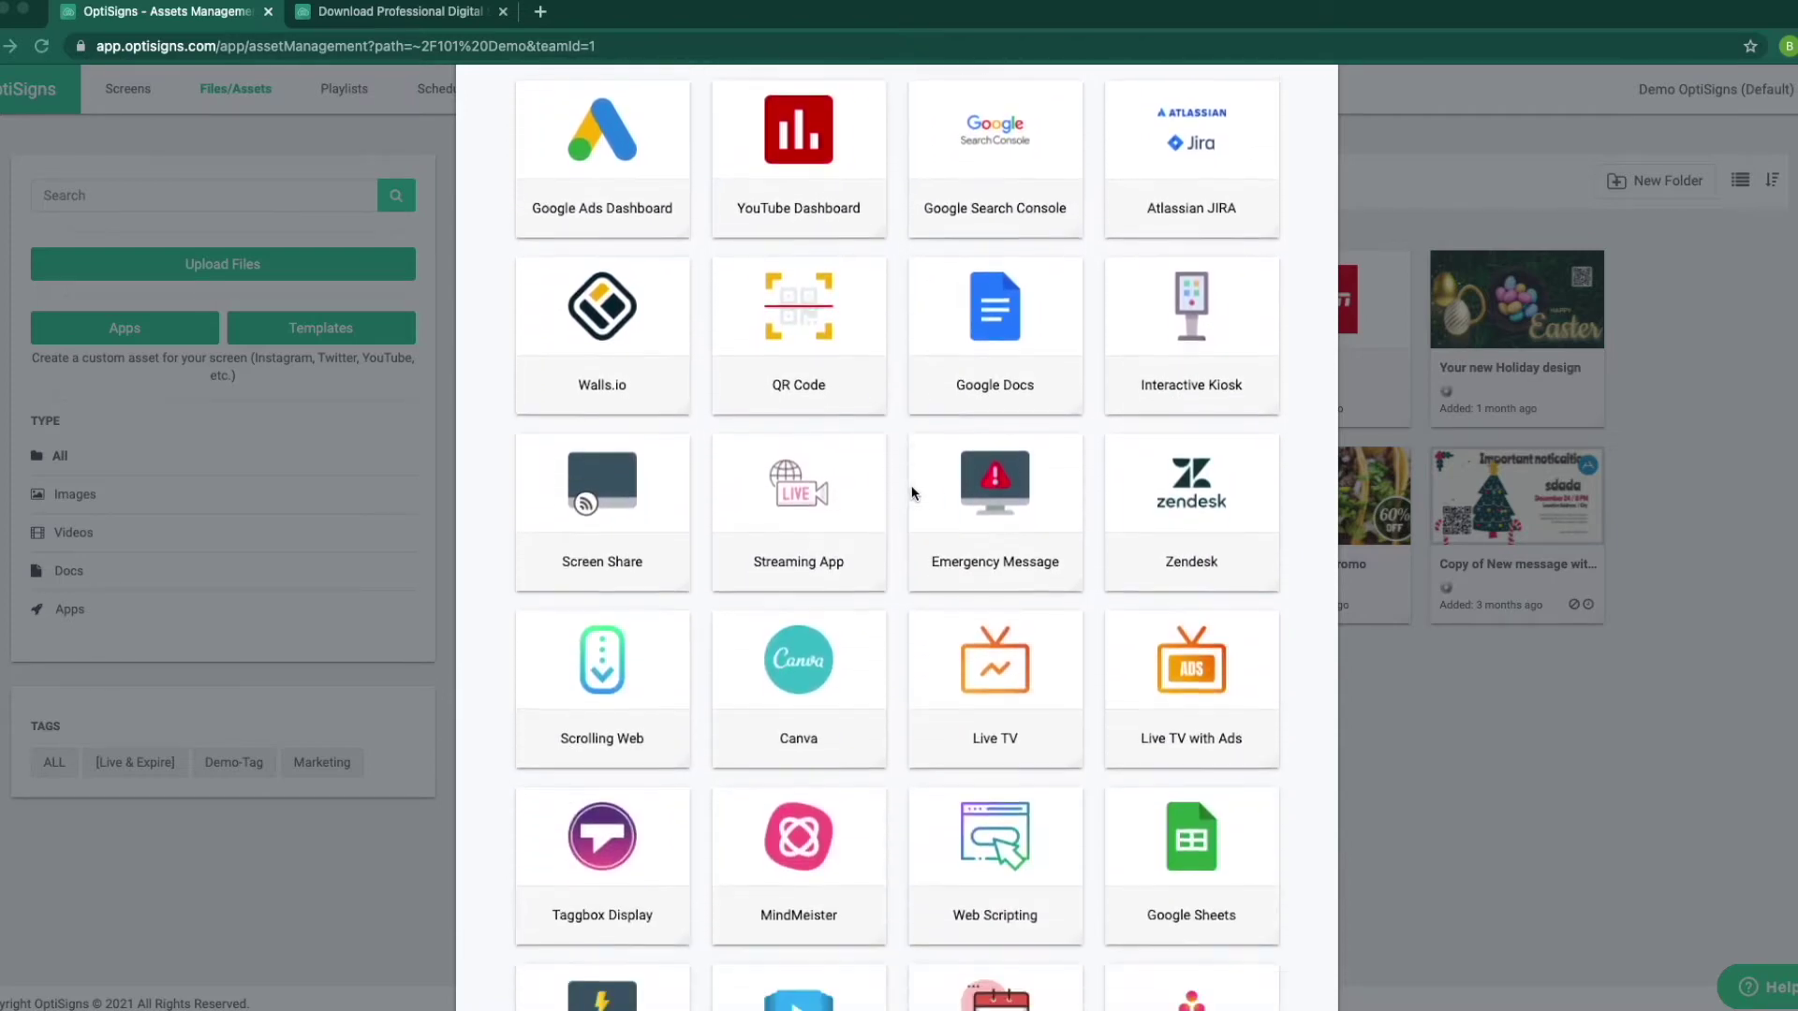
{"action": "scroll", "coordinate": [913, 494], "scroll_direction": "down", "scroll_amount": 2}
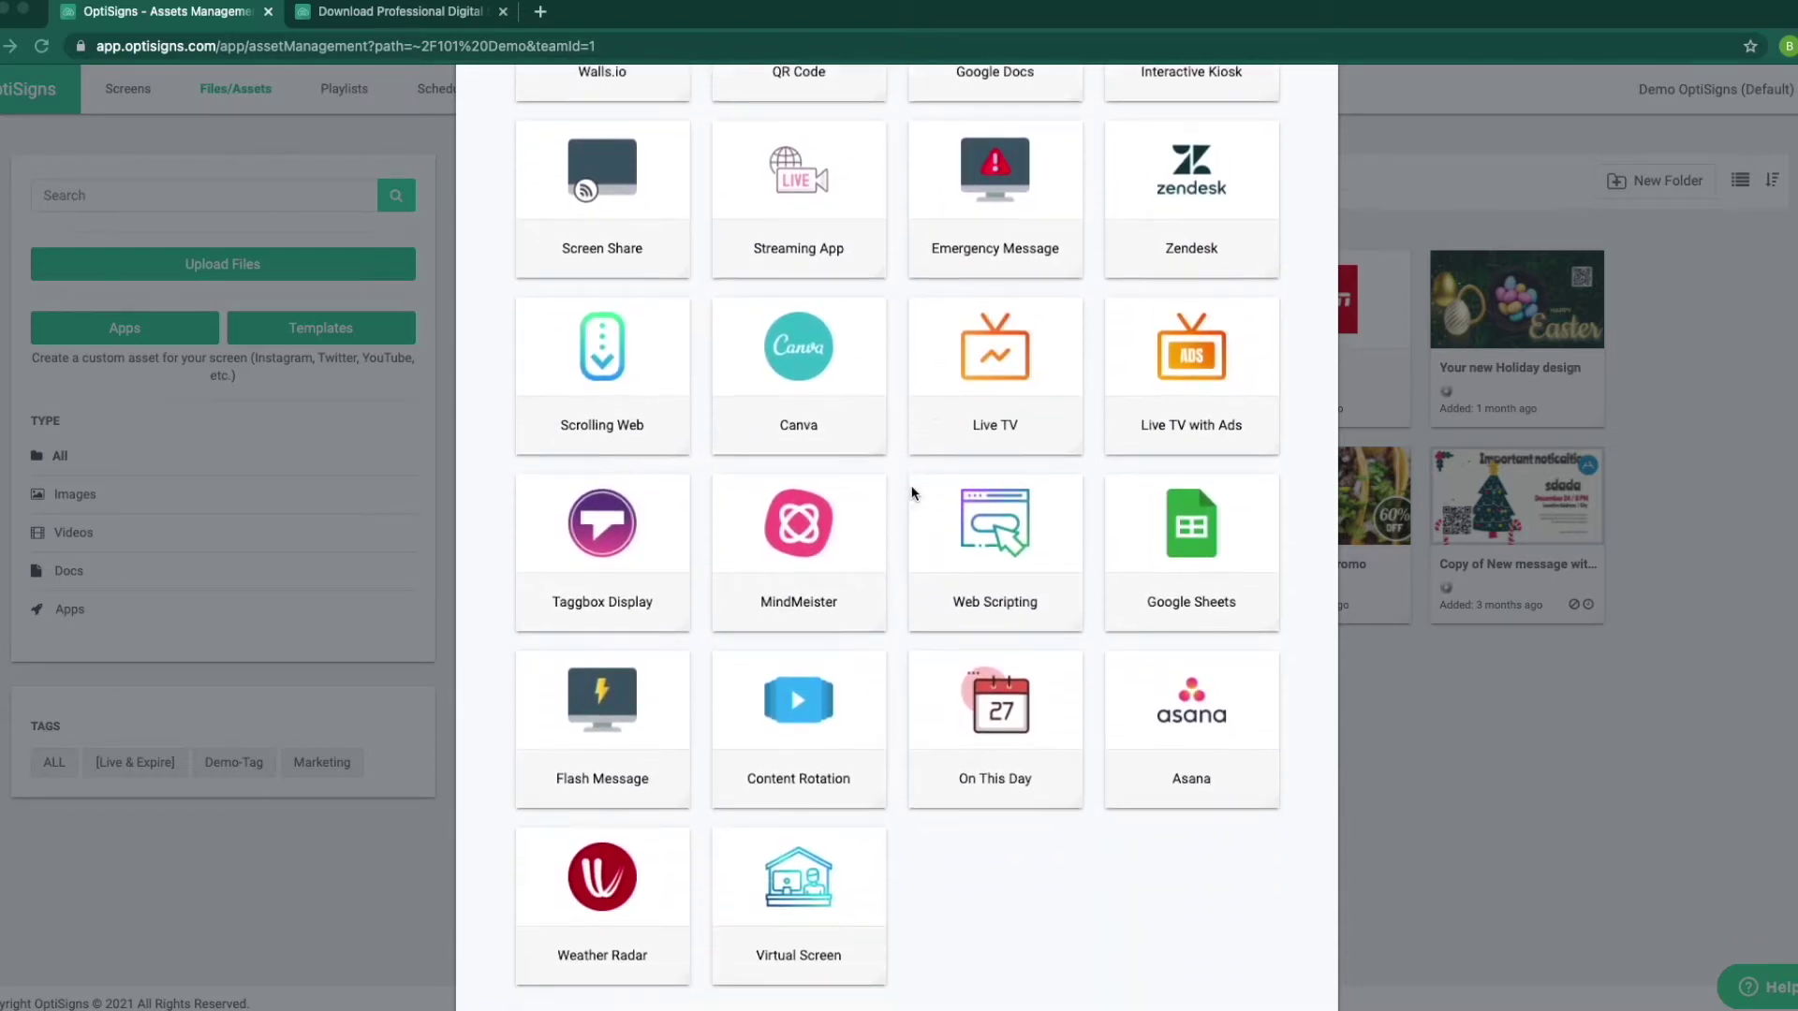
{"action": "scroll", "coordinate": [912, 494], "scroll_direction": "down", "scroll_amount": 1}
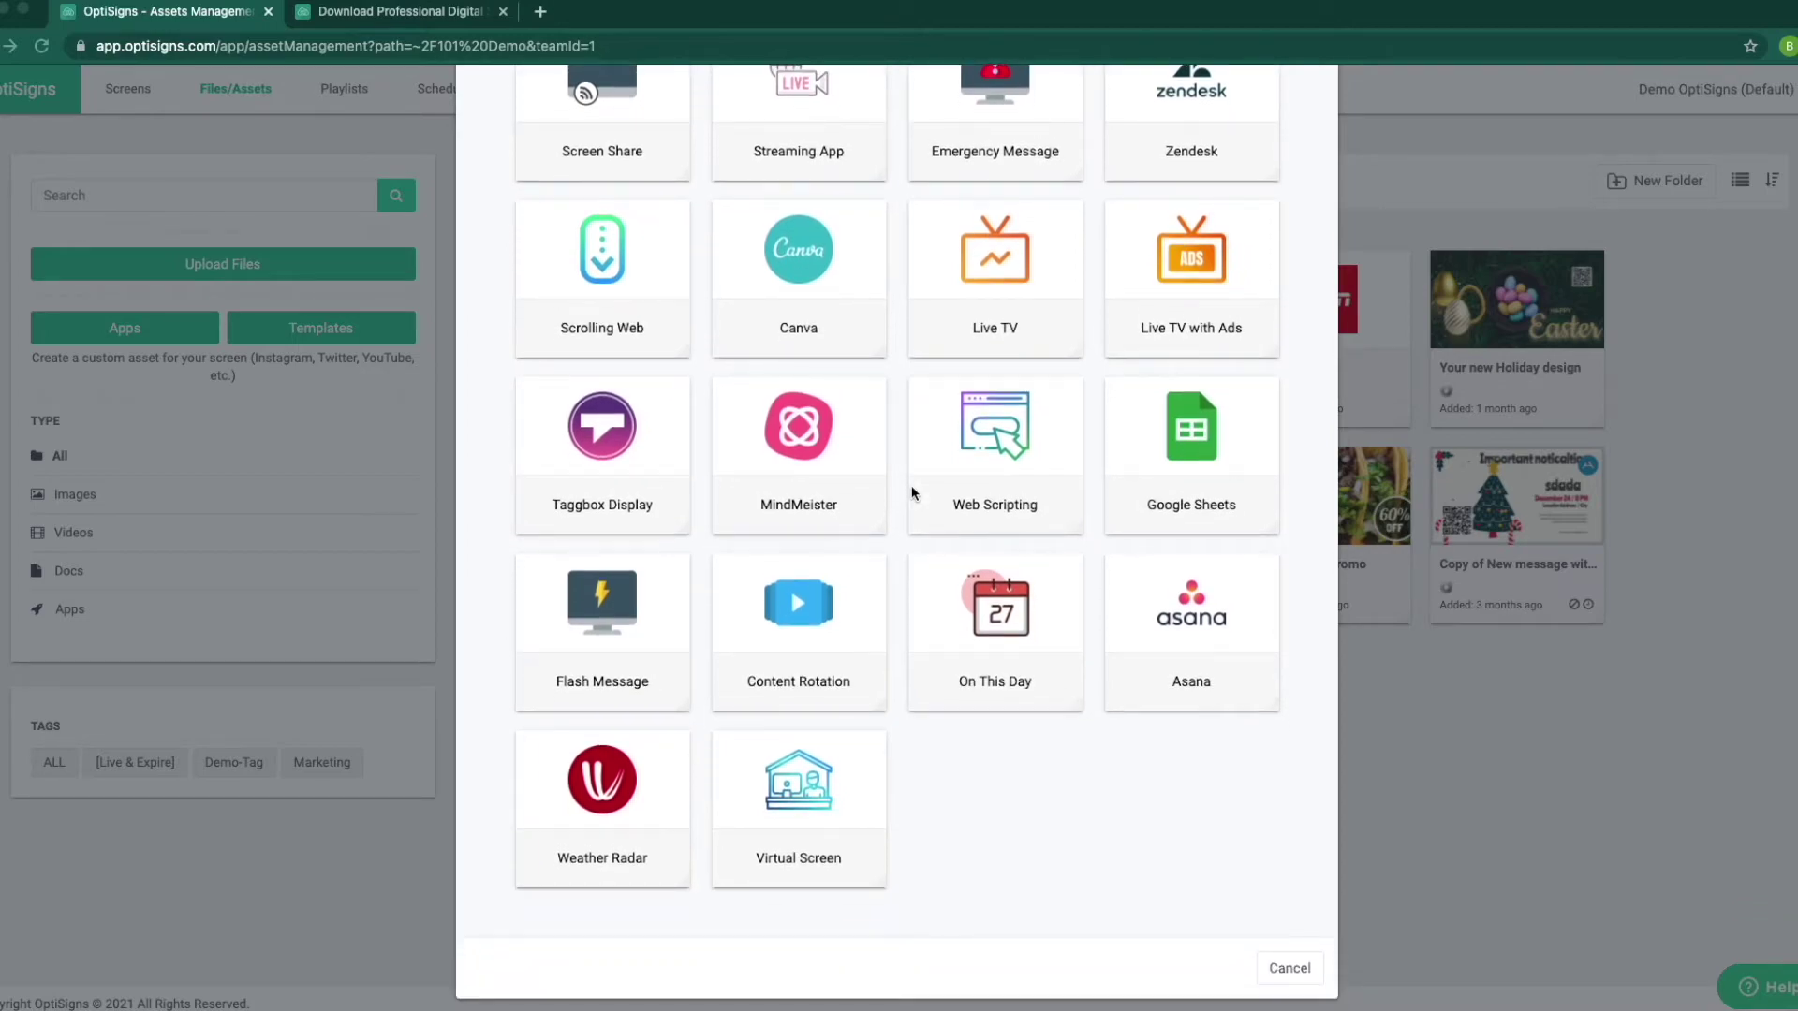
{"action": "scroll", "coordinate": [912, 493], "scroll_direction": "up", "scroll_amount": 12}
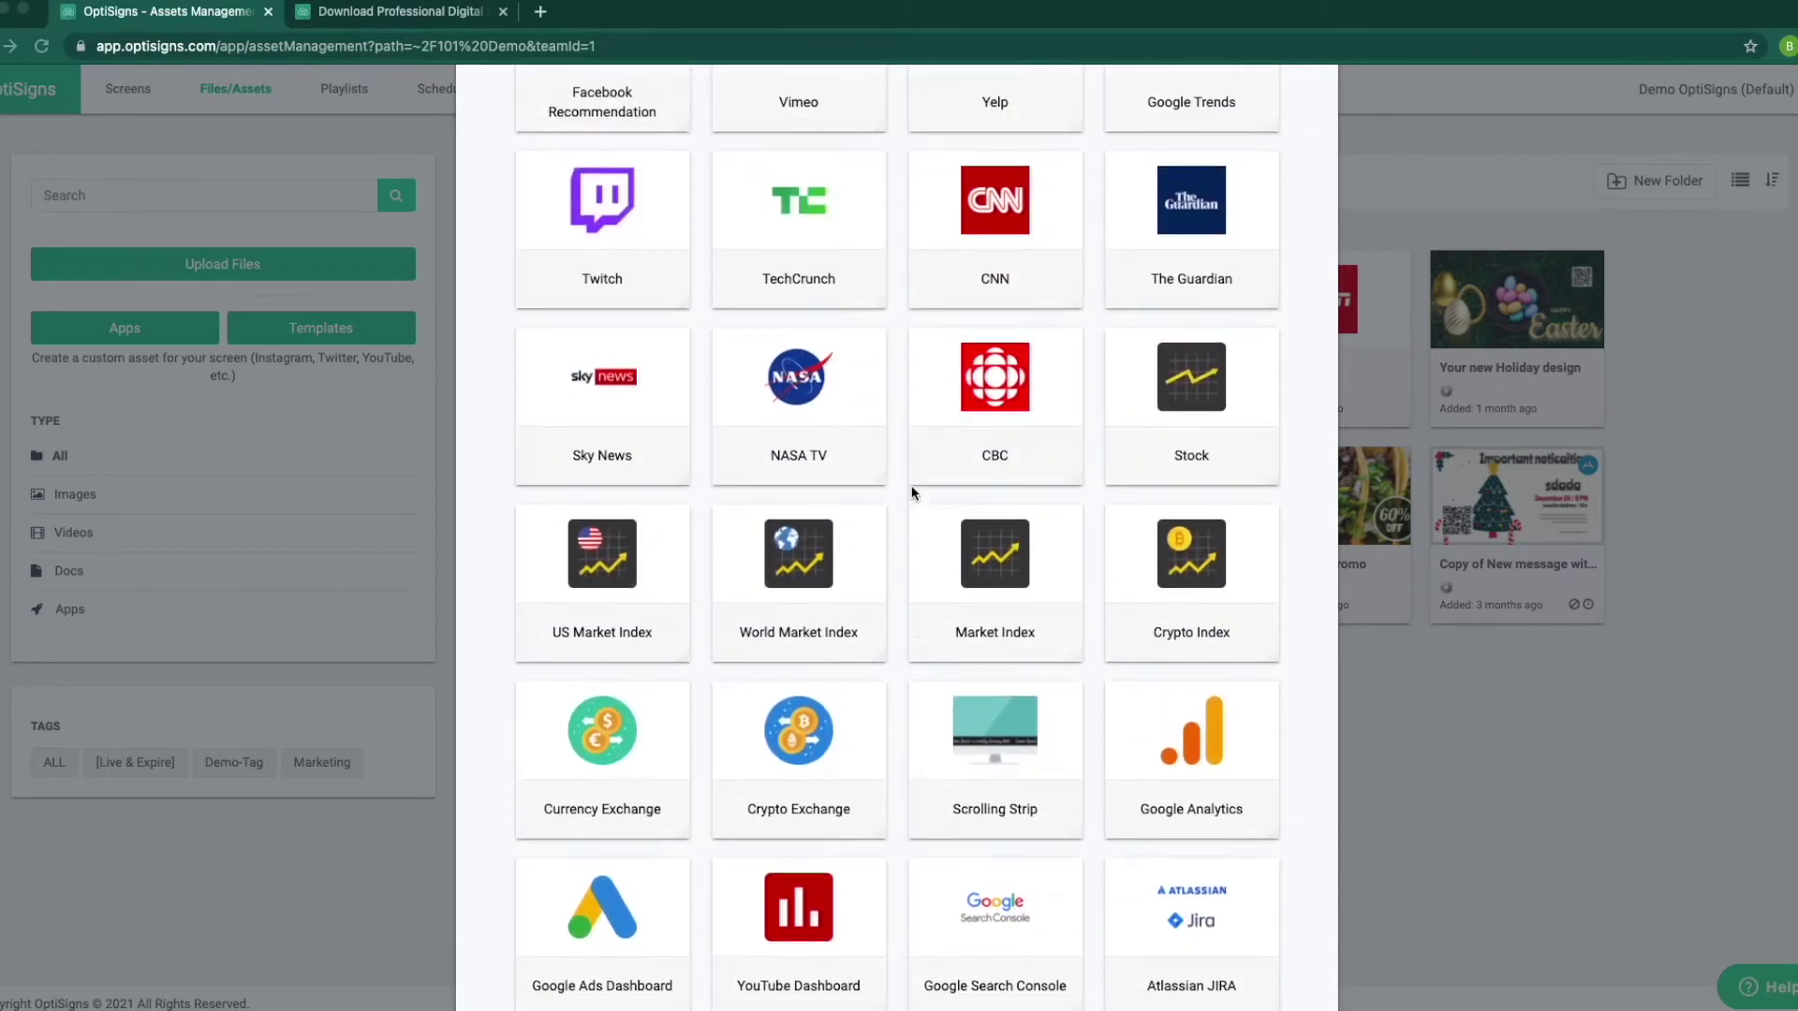
{"action": "scroll", "coordinate": [913, 494], "scroll_direction": "up", "scroll_amount": 12}
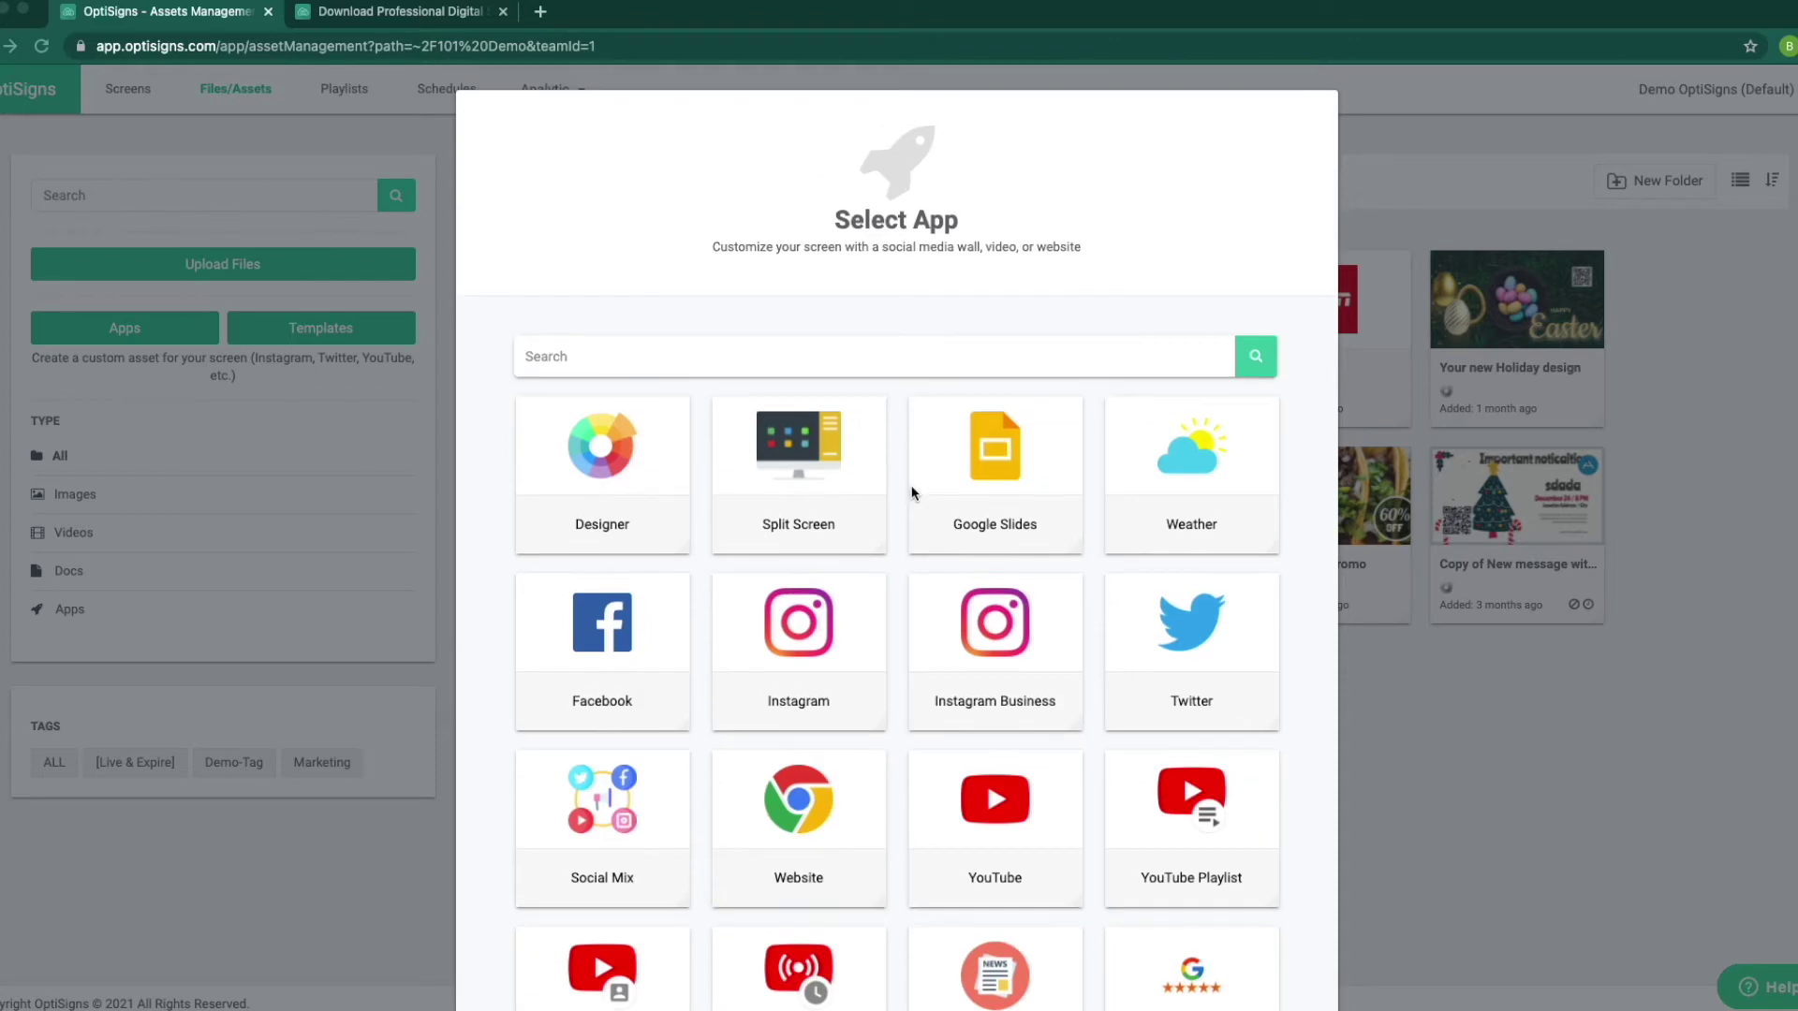
Start a Weather app asset, skim the Weather Wall help article and close it
{"action": "left_click", "coordinate": [1169, 479]}
{"action": "scroll", "coordinate": [971, 502], "scroll_direction": "down", "scroll_amount": 2}
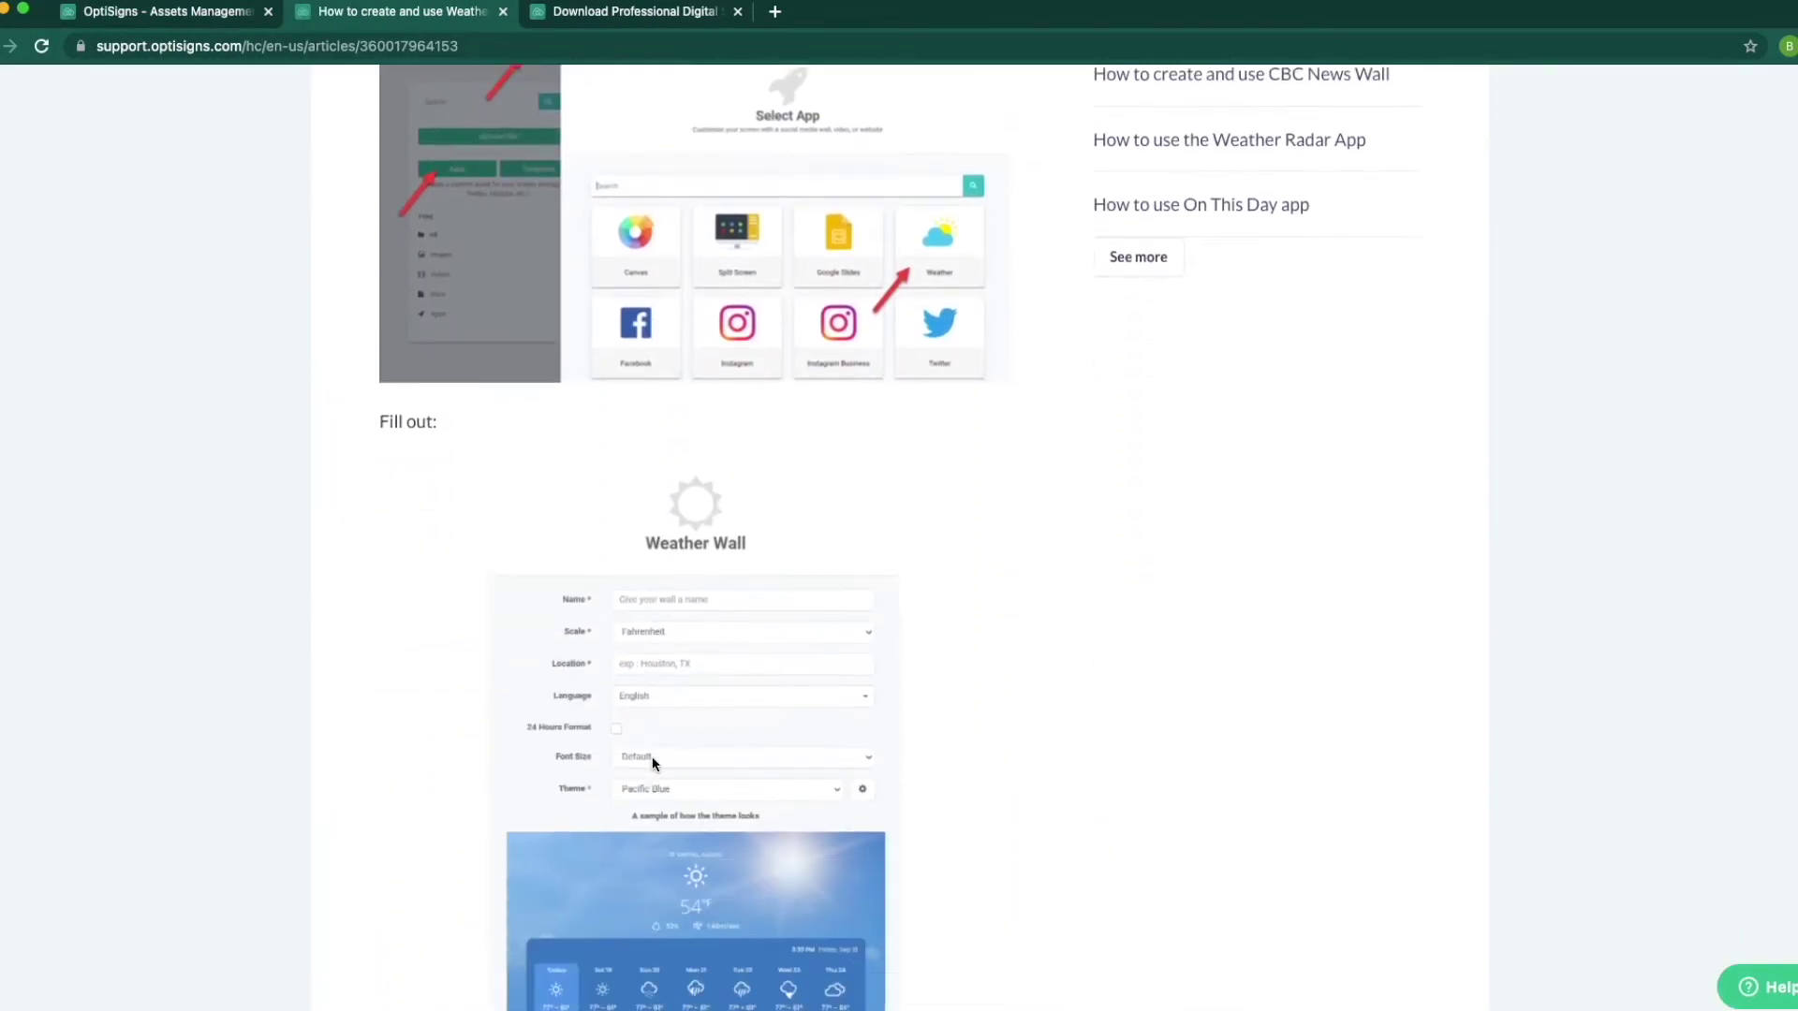
{"action": "scroll", "coordinate": [653, 764], "scroll_direction": "down", "scroll_amount": 10}
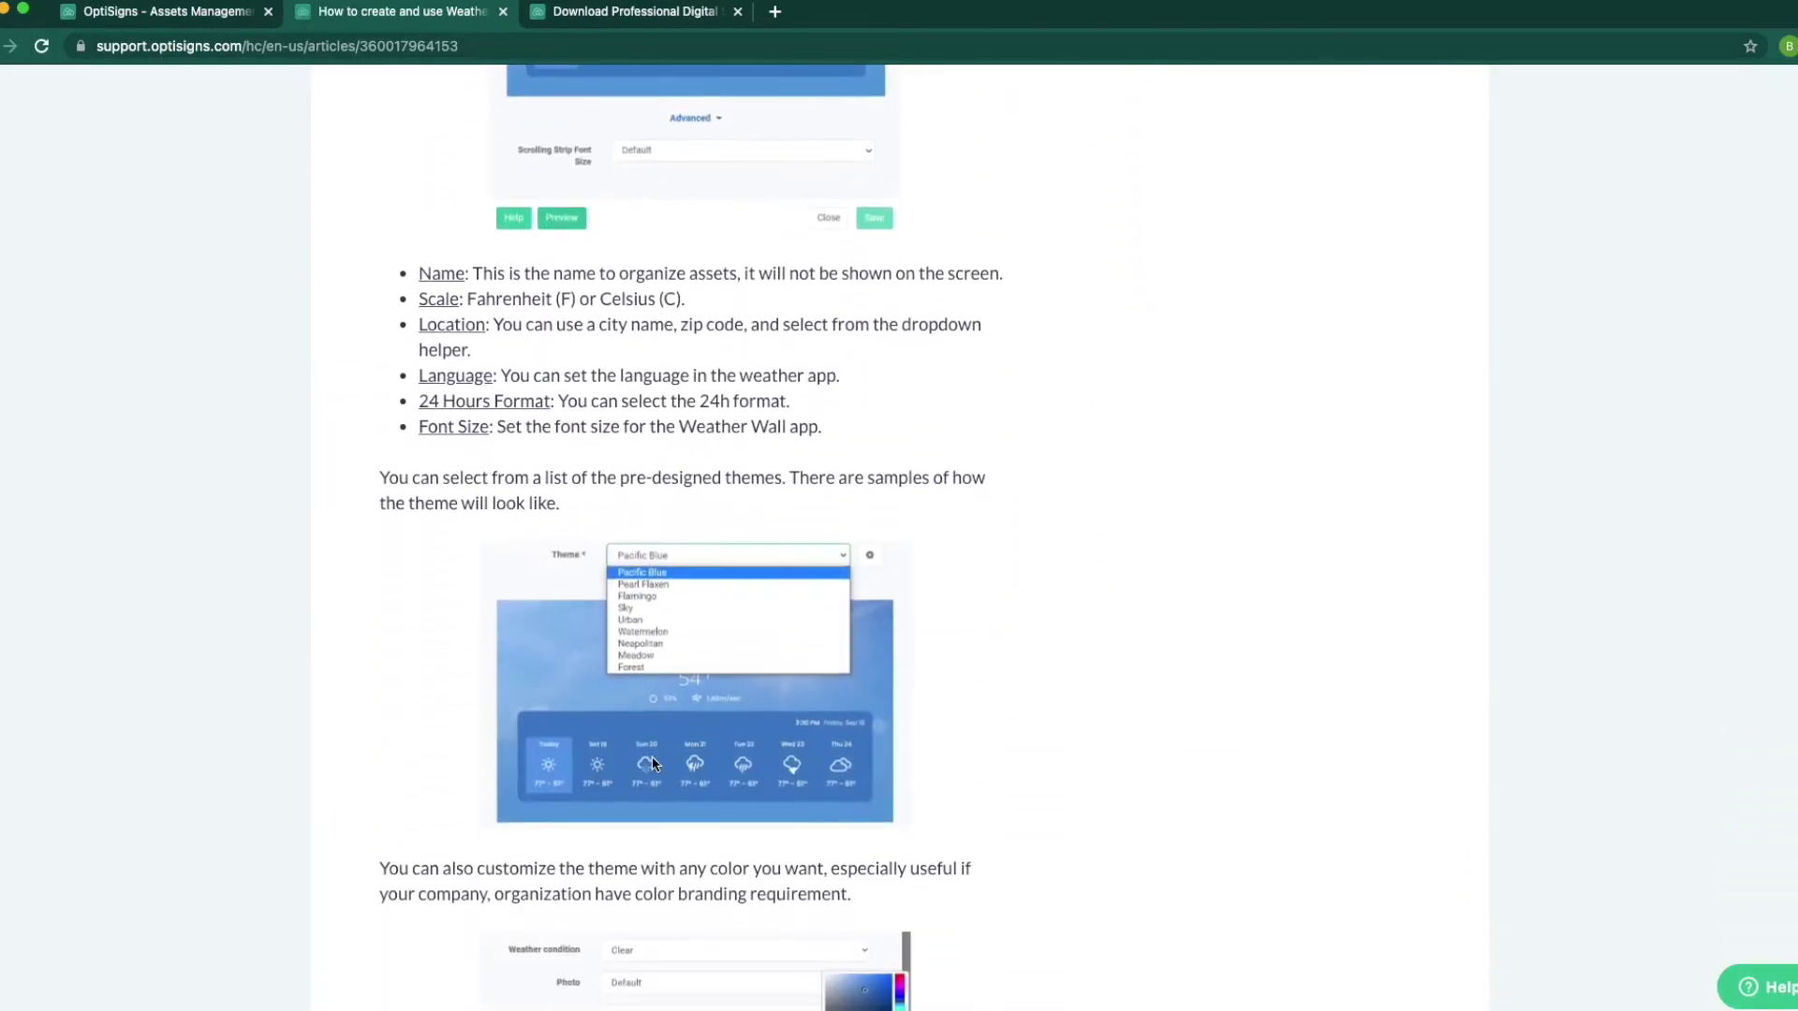
{"action": "scroll", "coordinate": [653, 763], "scroll_direction": "down", "scroll_amount": 8}
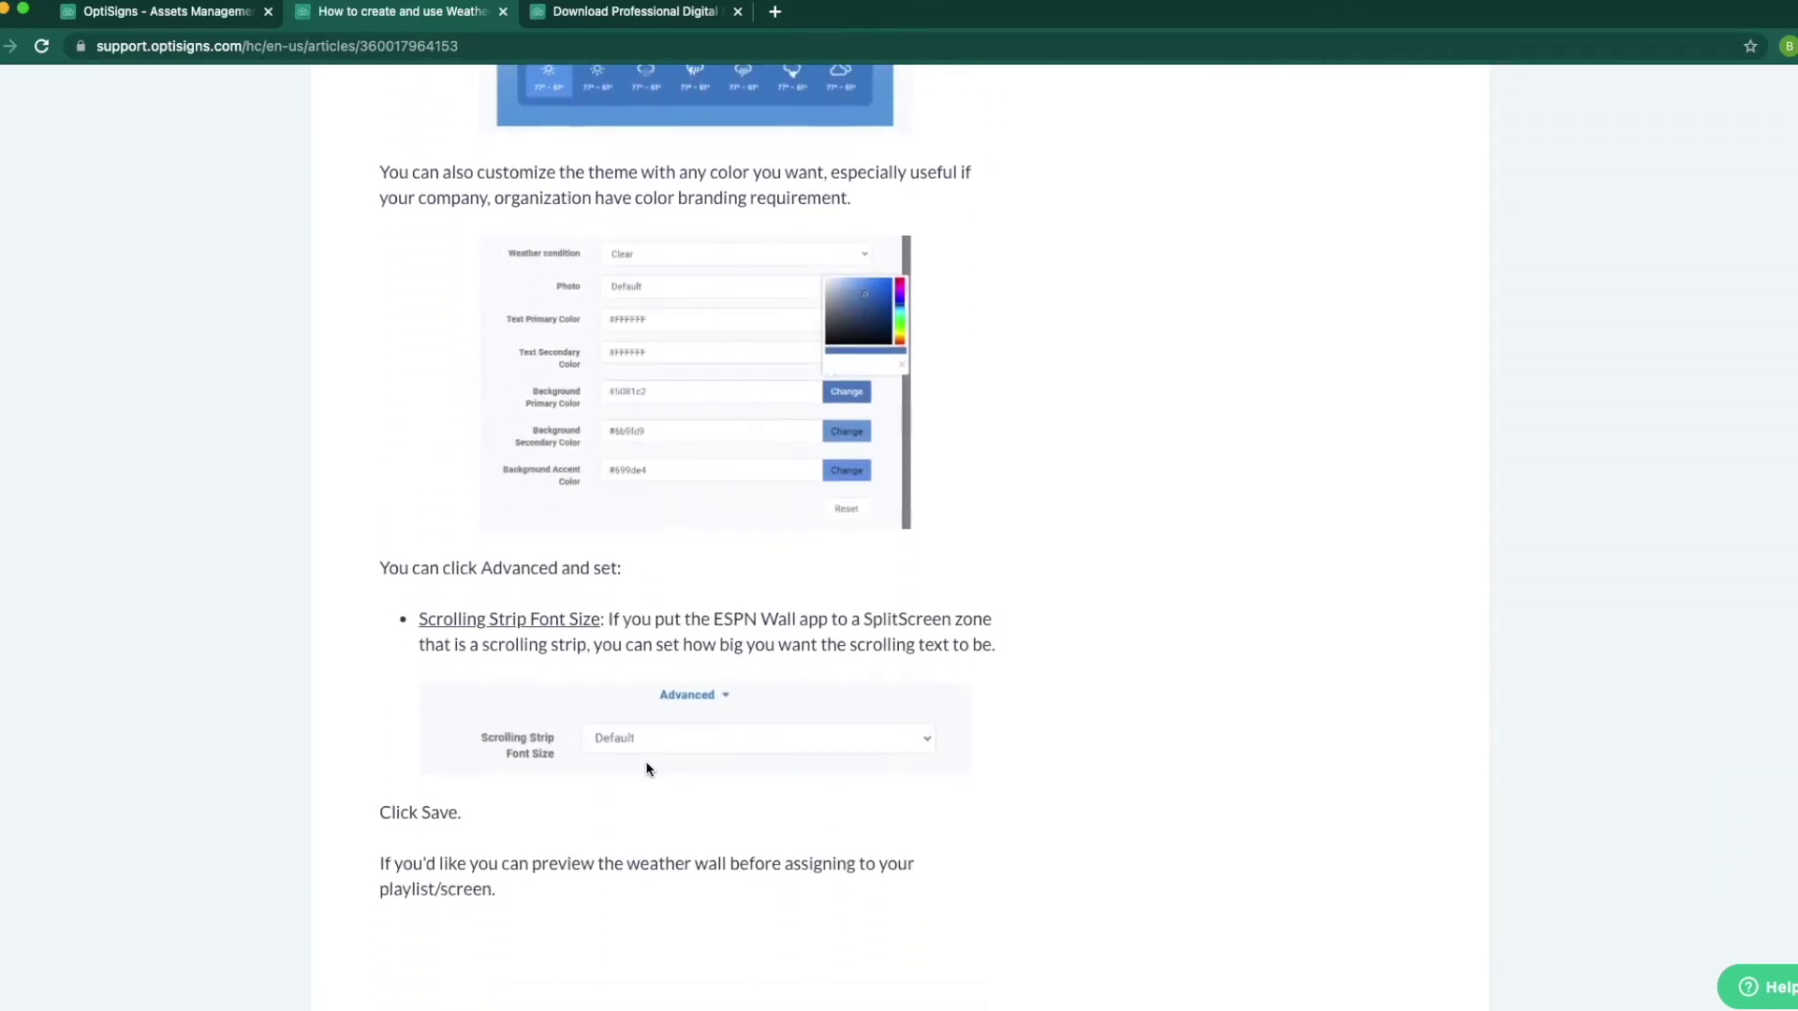
{"action": "scroll", "coordinate": [672, 634], "scroll_direction": "up", "scroll_amount": 20}
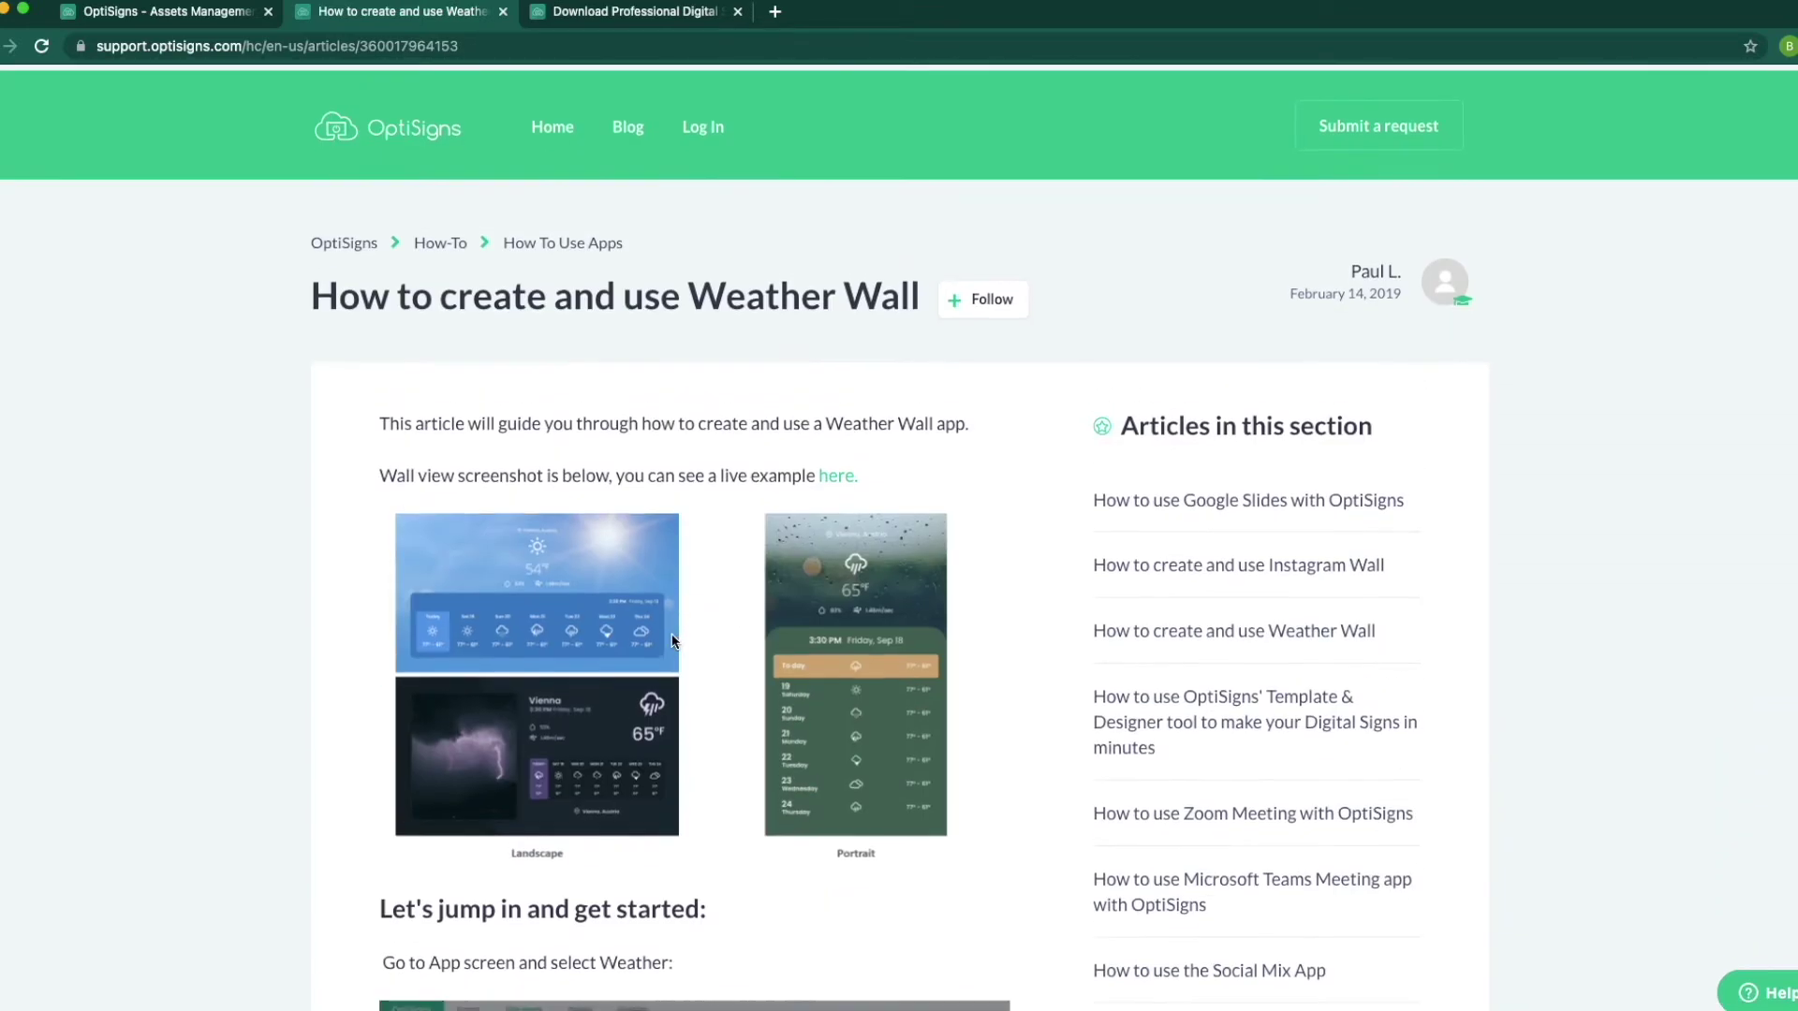
{"action": "left_click", "coordinate": [504, 12]}
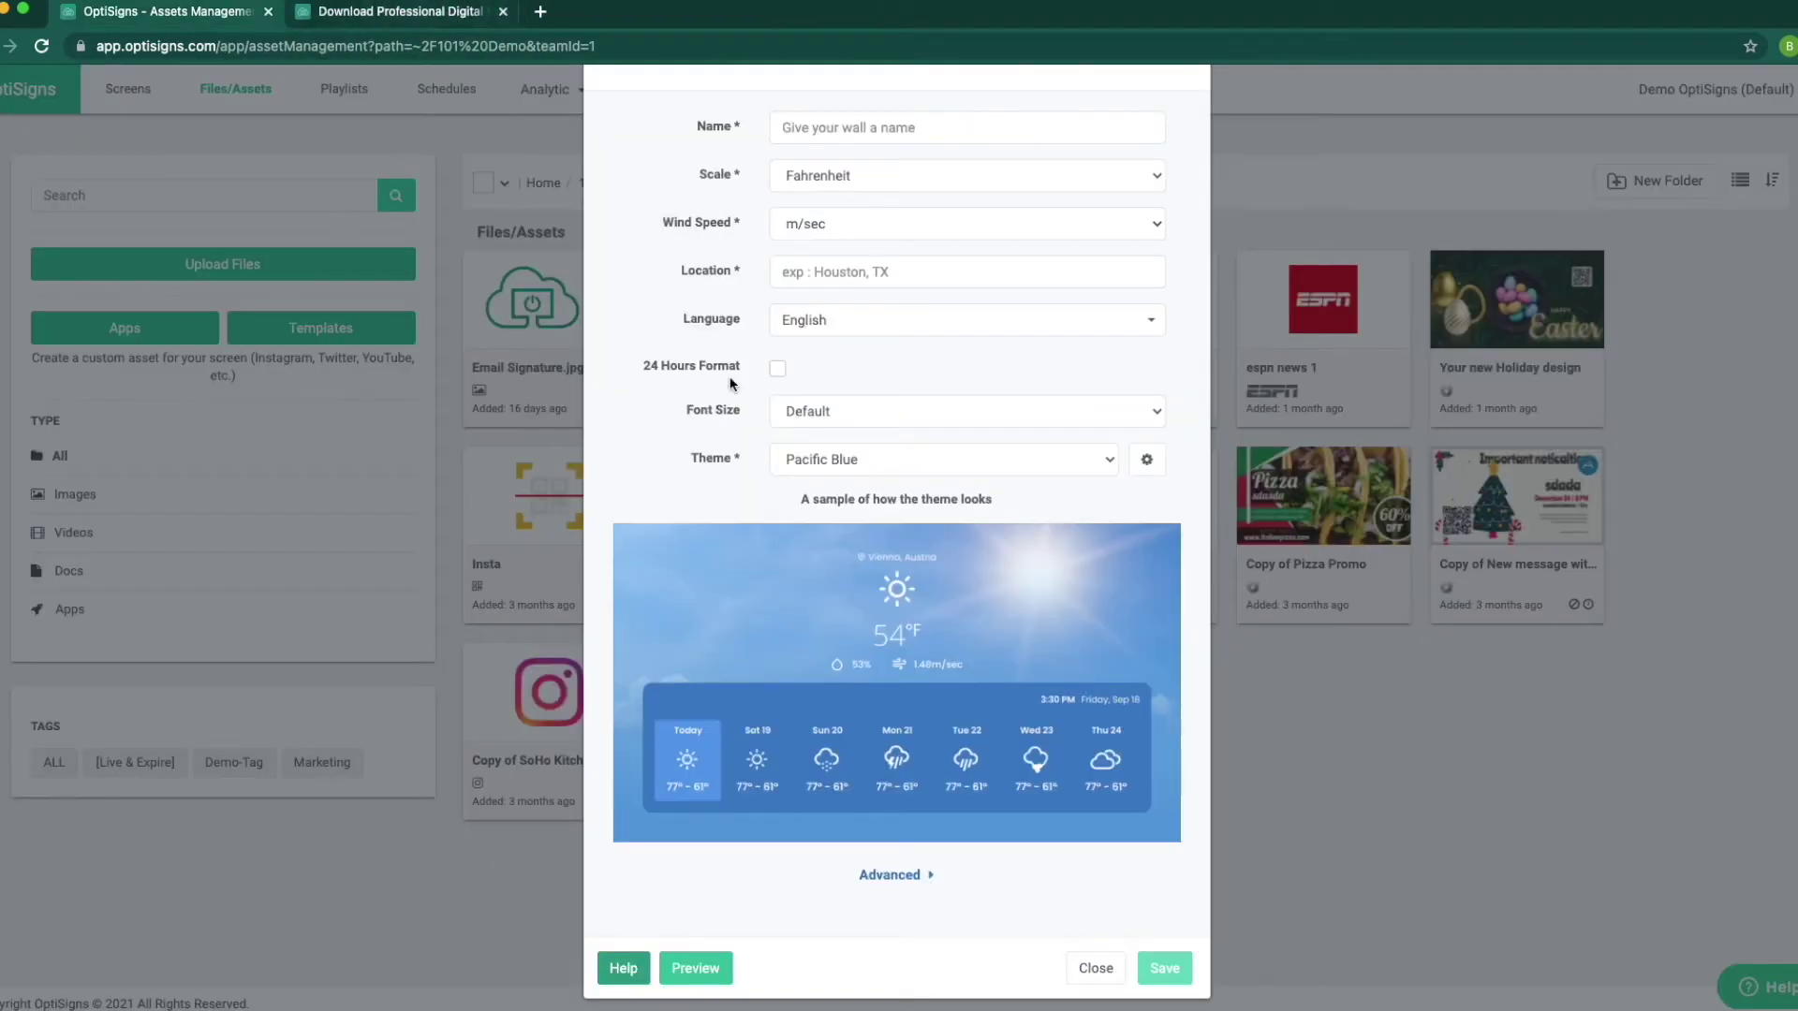
Name the weather wall Weather and set its location to Houston, TX, USA
{"action": "scroll", "coordinate": [1008, 471], "scroll_direction": "up", "scroll_amount": 3}
{"action": "left_click", "coordinate": [992, 300]}
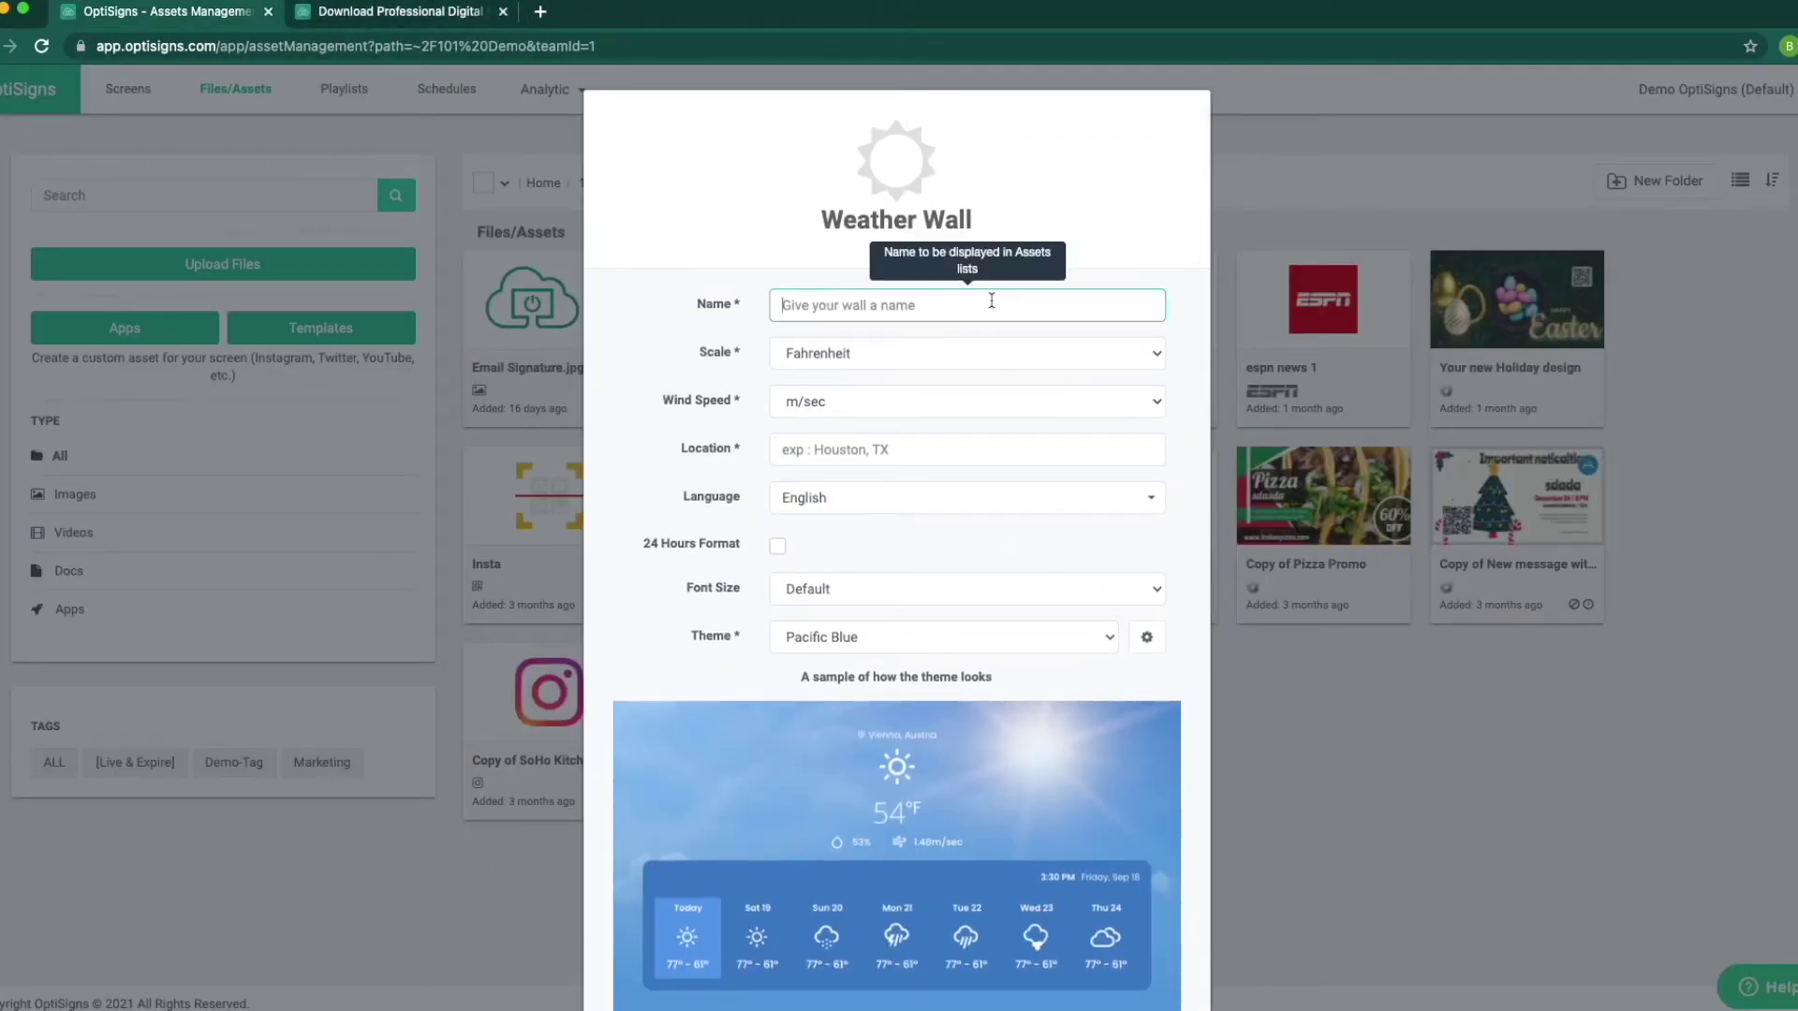
{"action": "type", "text": "Weather"}
{"action": "left_click", "coordinate": [974, 449]}
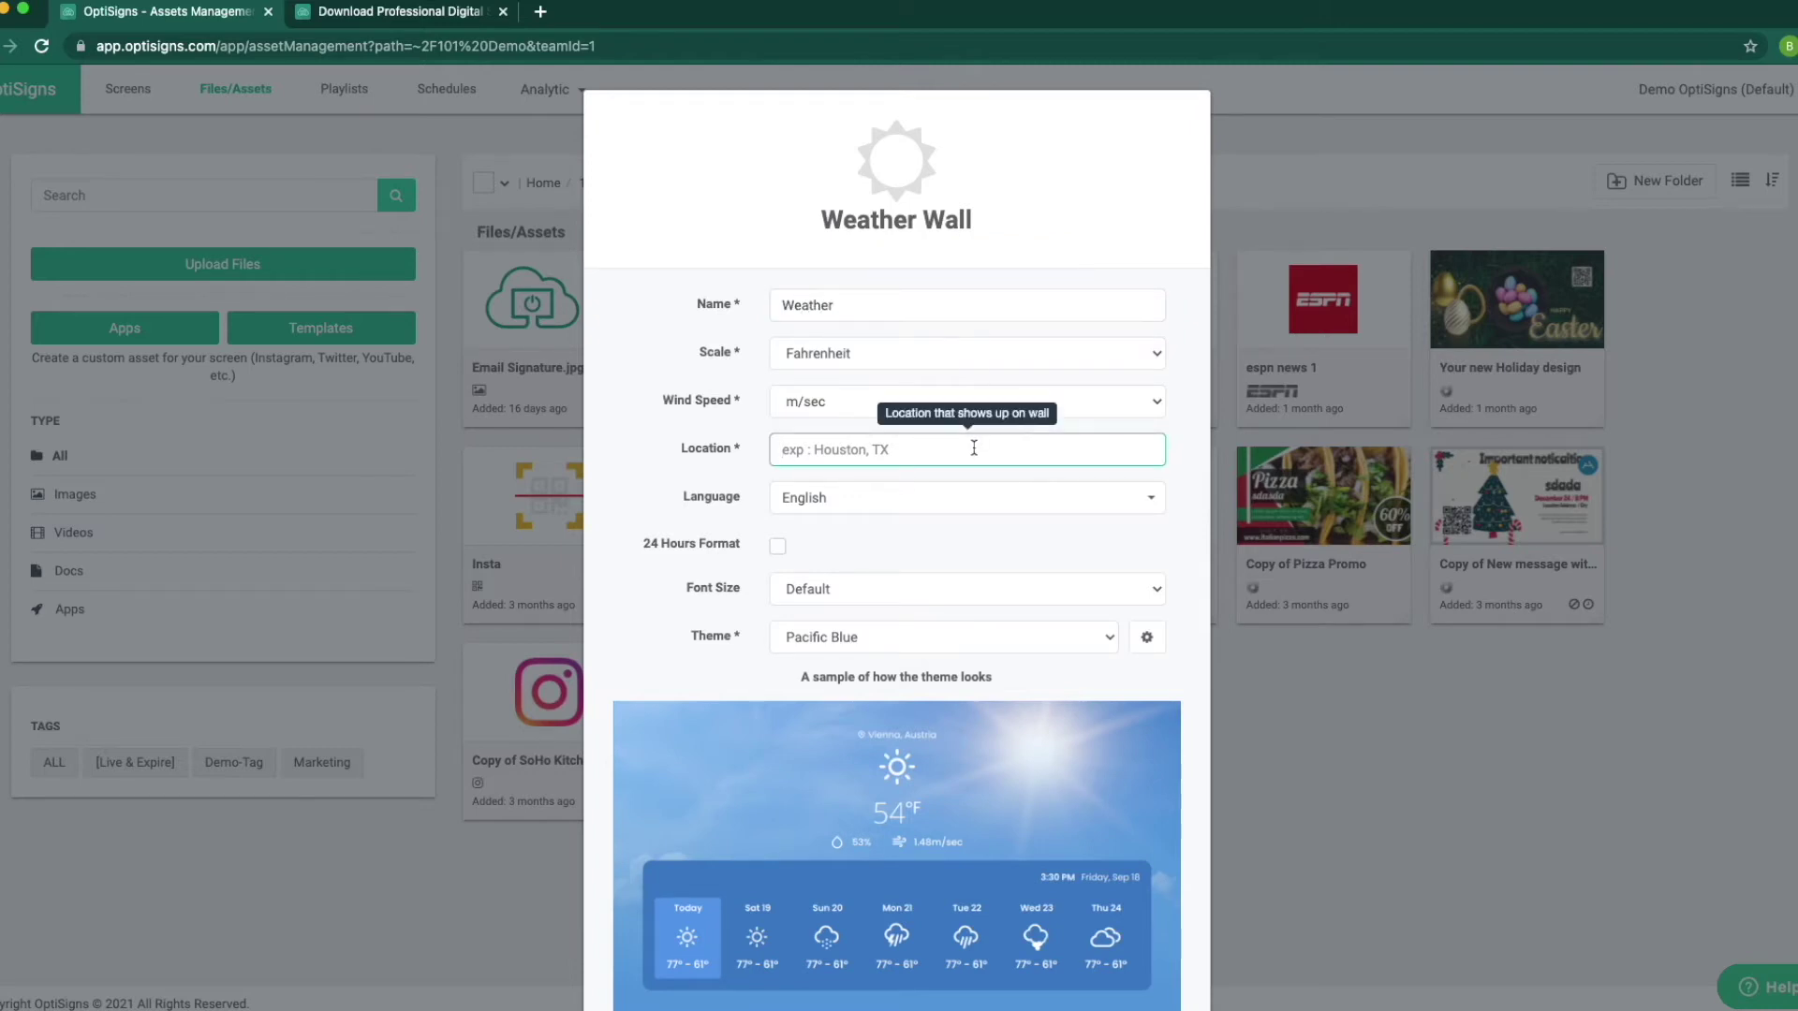
{"action": "type", "text": "Hous"}
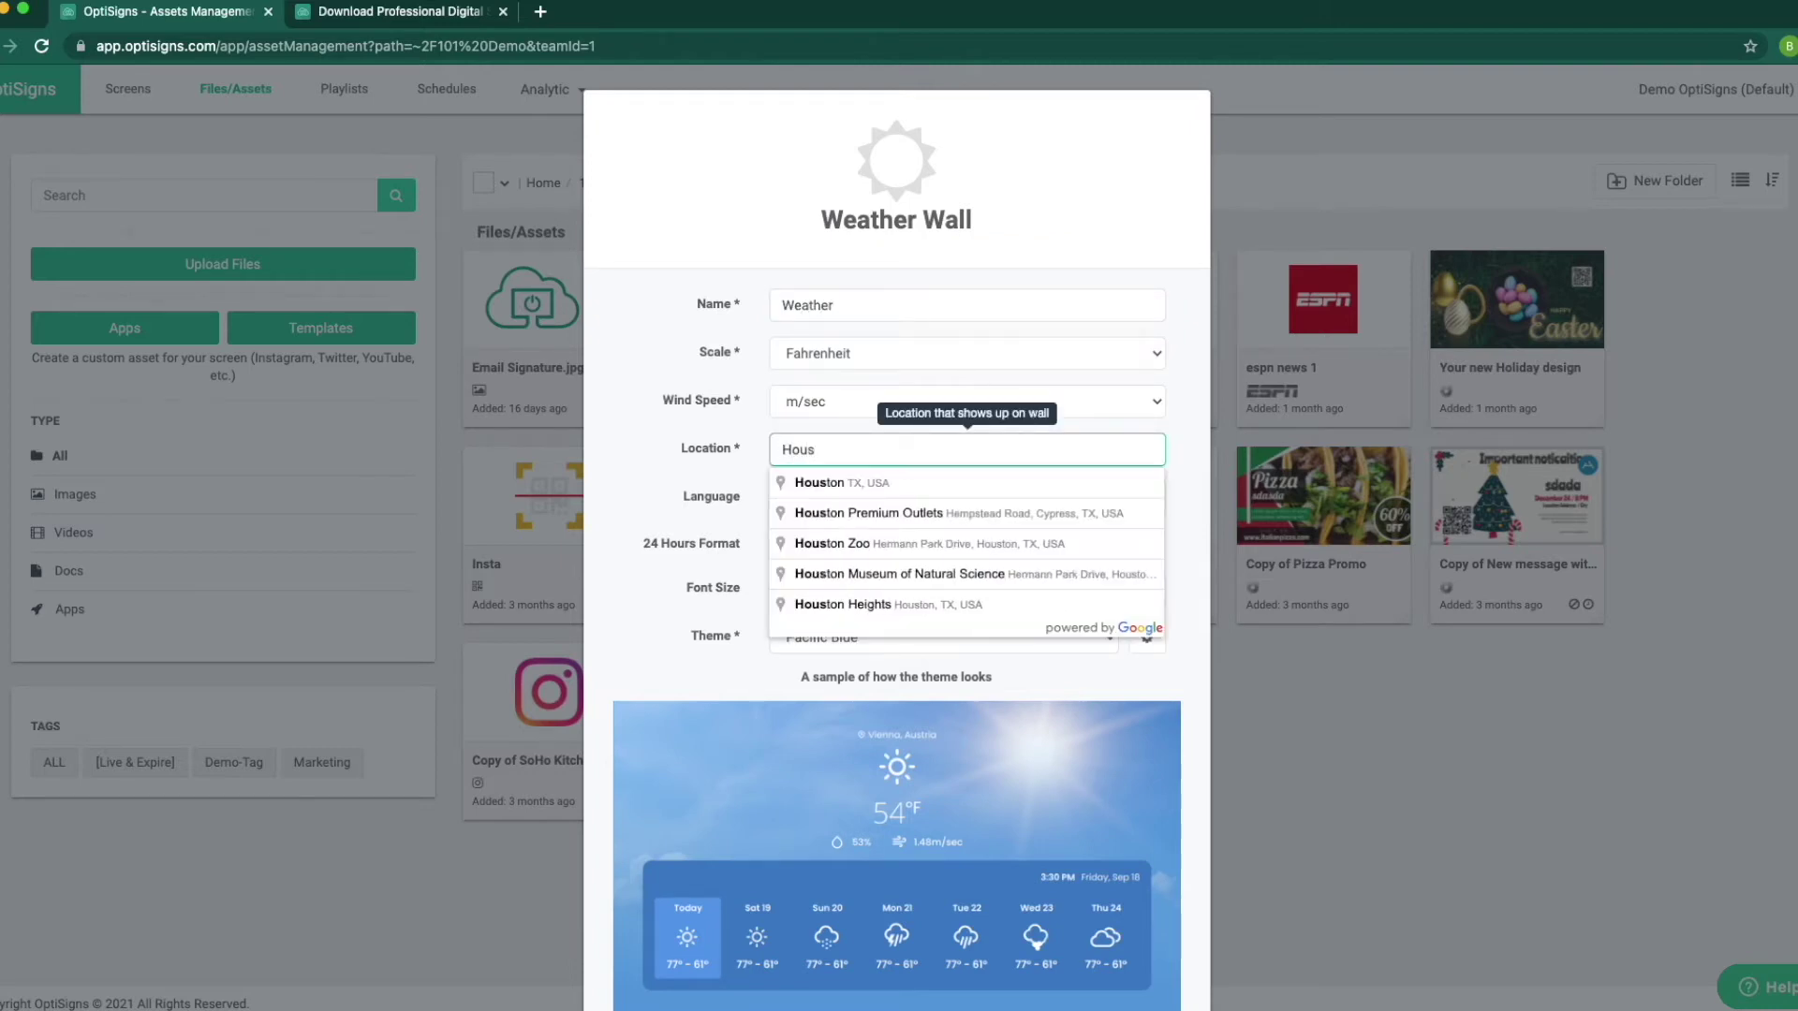
{"action": "left_click", "coordinate": [964, 482]}
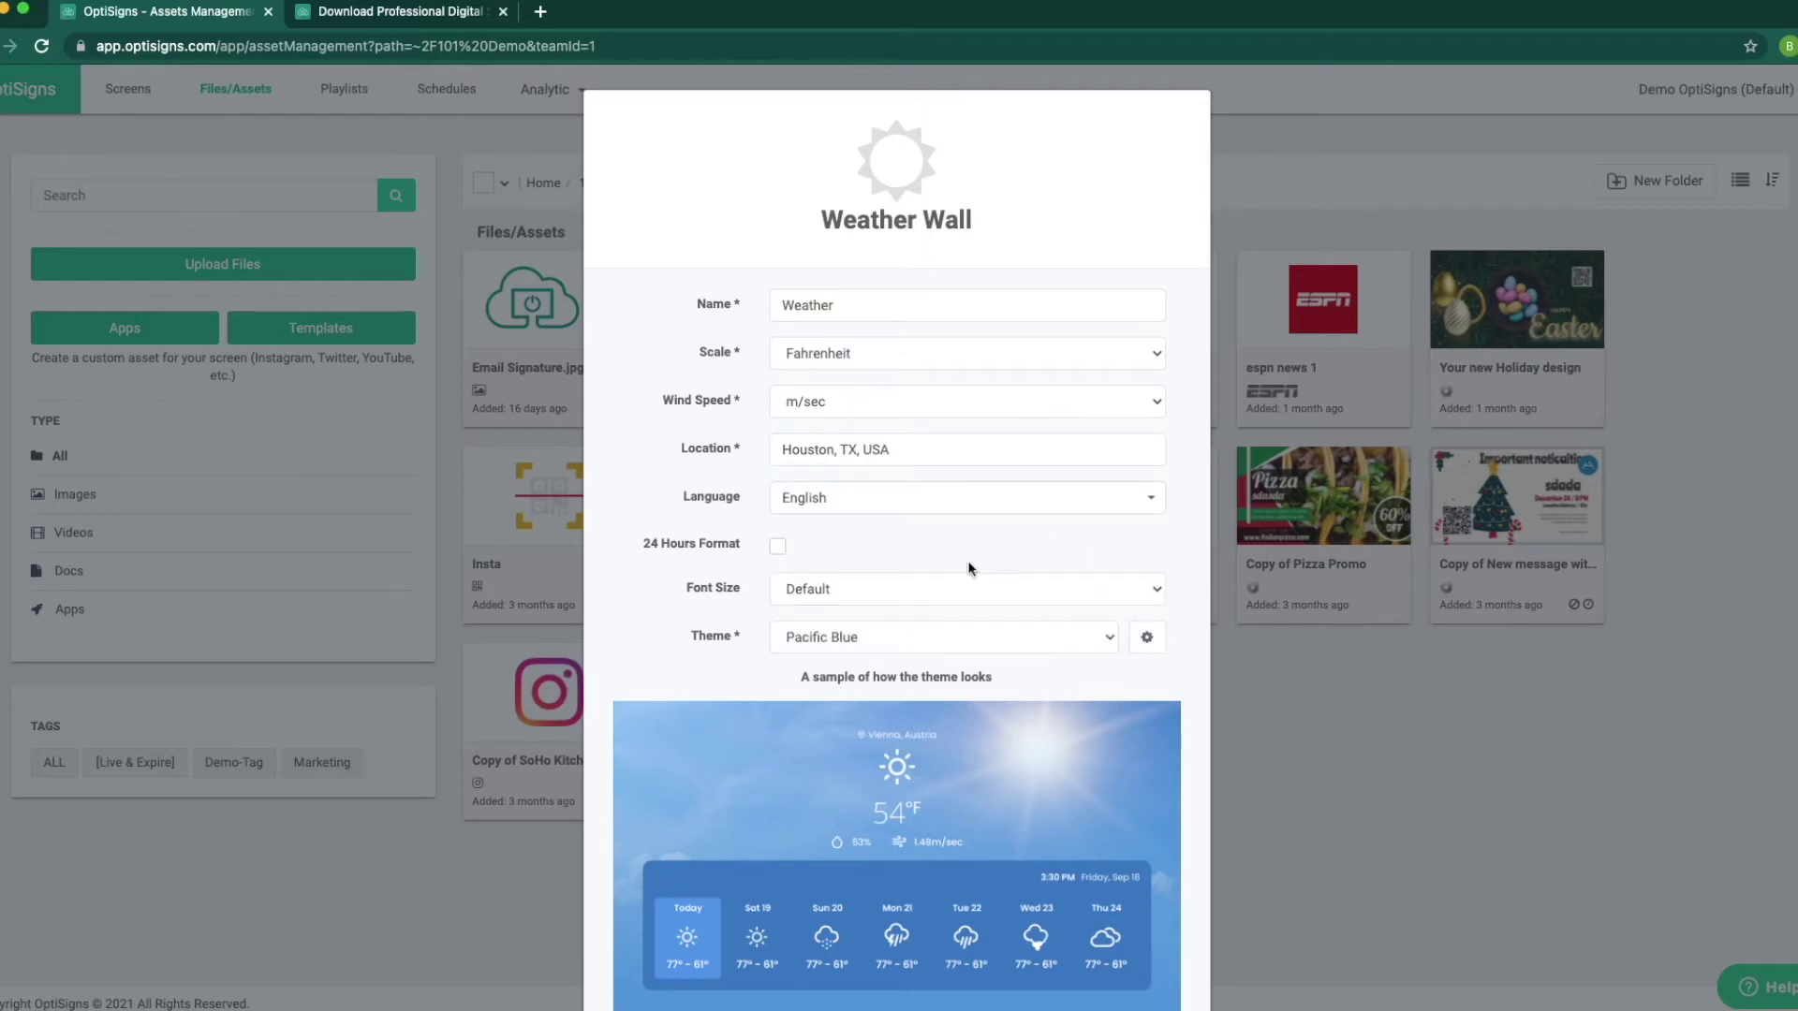
Choose the Pearl Flaxen theme and review its photo and weather condition settings
{"action": "left_click", "coordinate": [1108, 637]}
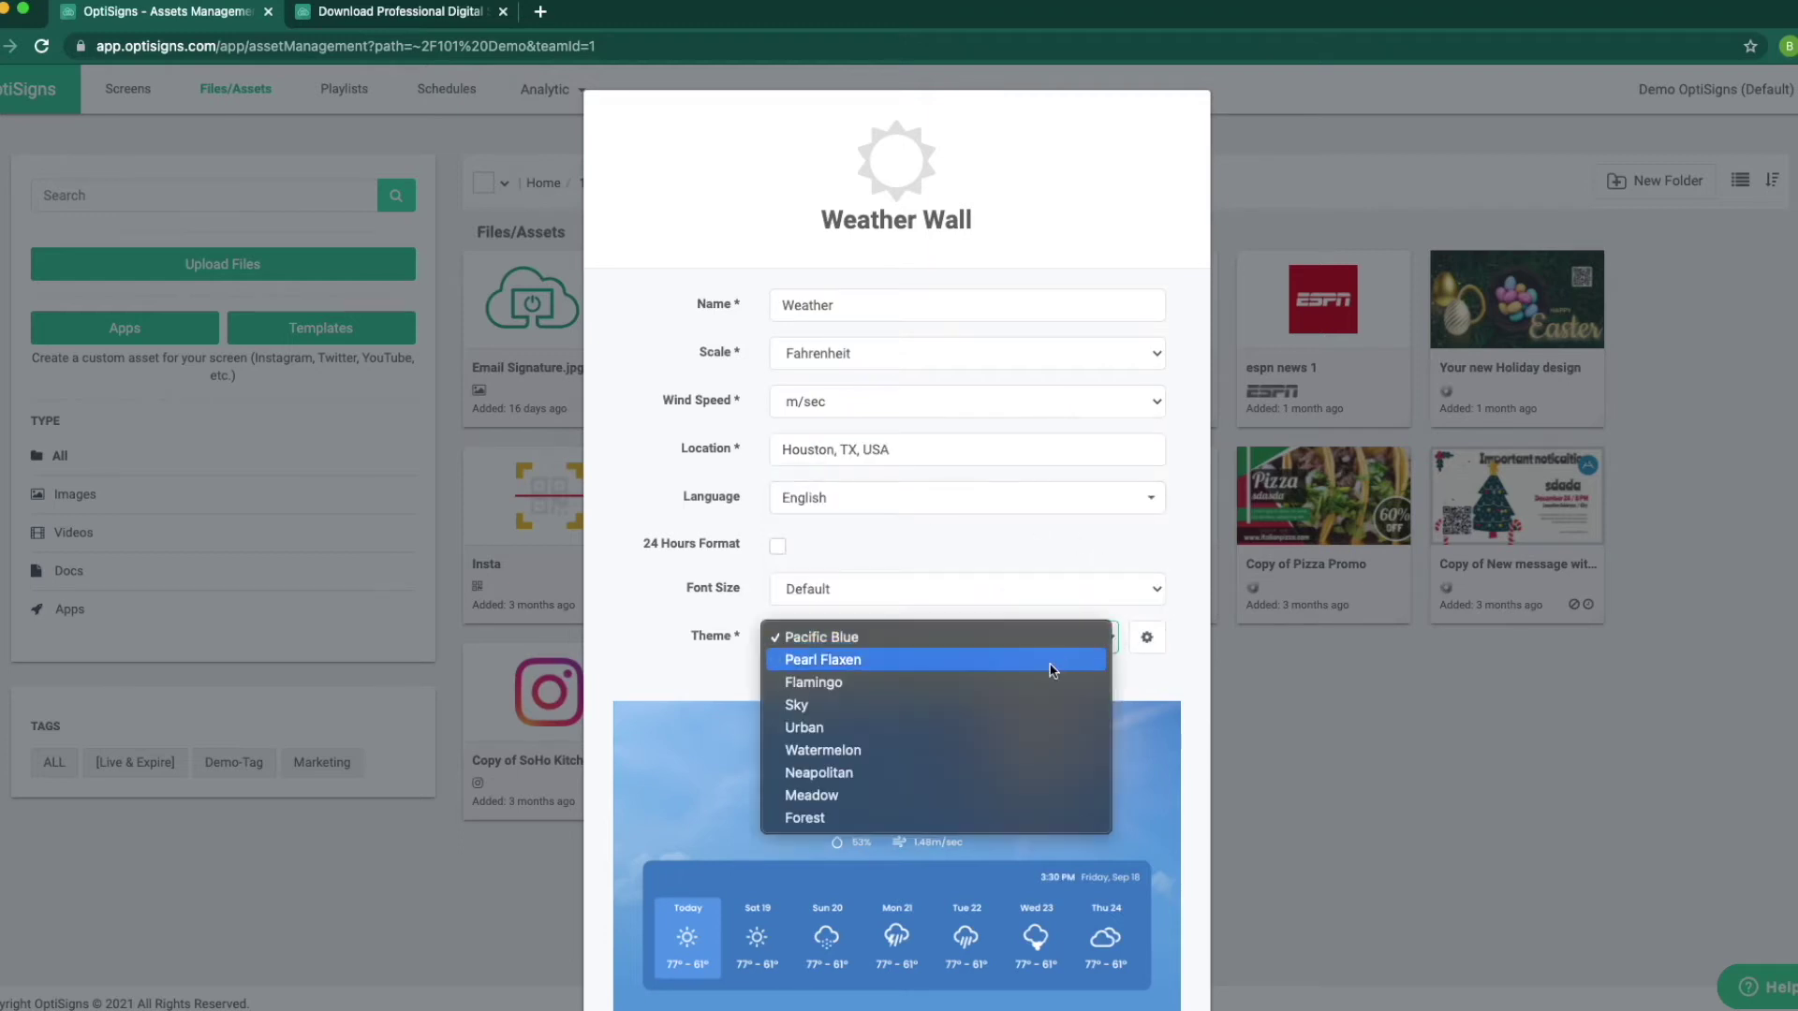
{"action": "left_click", "coordinate": [1071, 657]}
{"action": "scroll", "coordinate": [1077, 646], "scroll_direction": "down", "scroll_amount": 2}
{"action": "left_click", "coordinate": [1146, 459]}
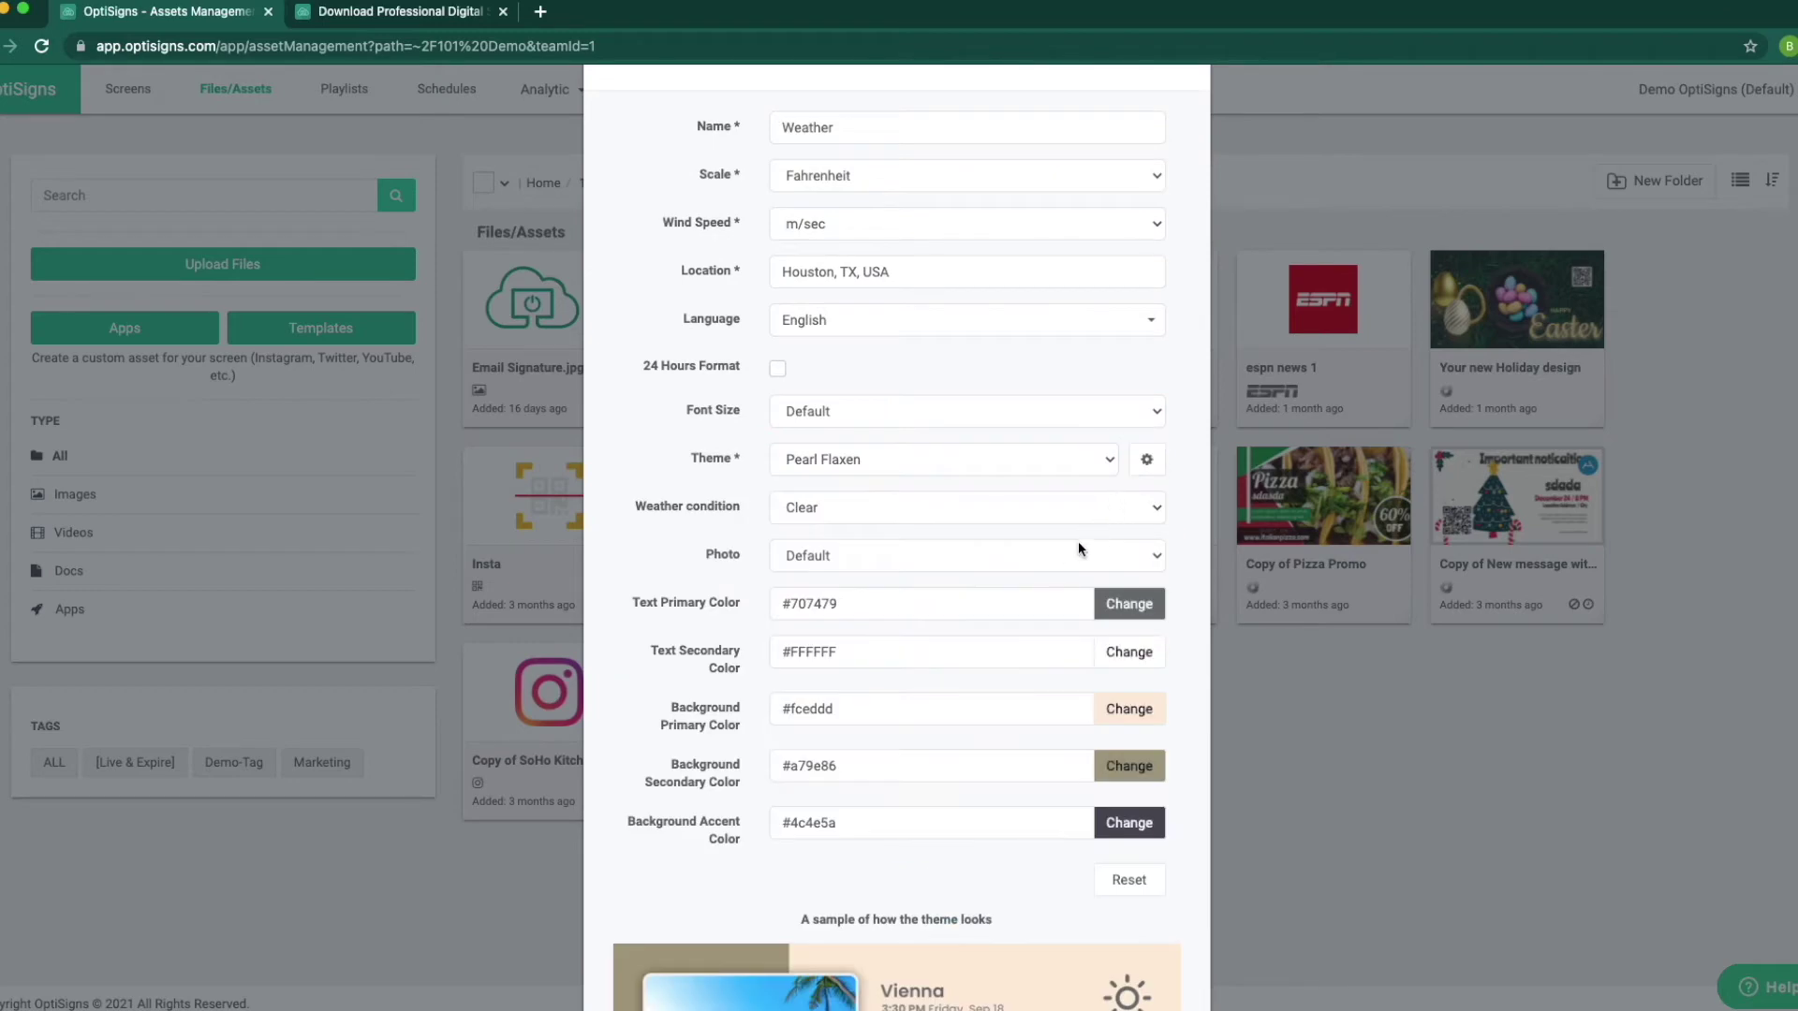
{"action": "left_click", "coordinate": [1071, 511]}
{"action": "left_click", "coordinate": [1034, 554]}
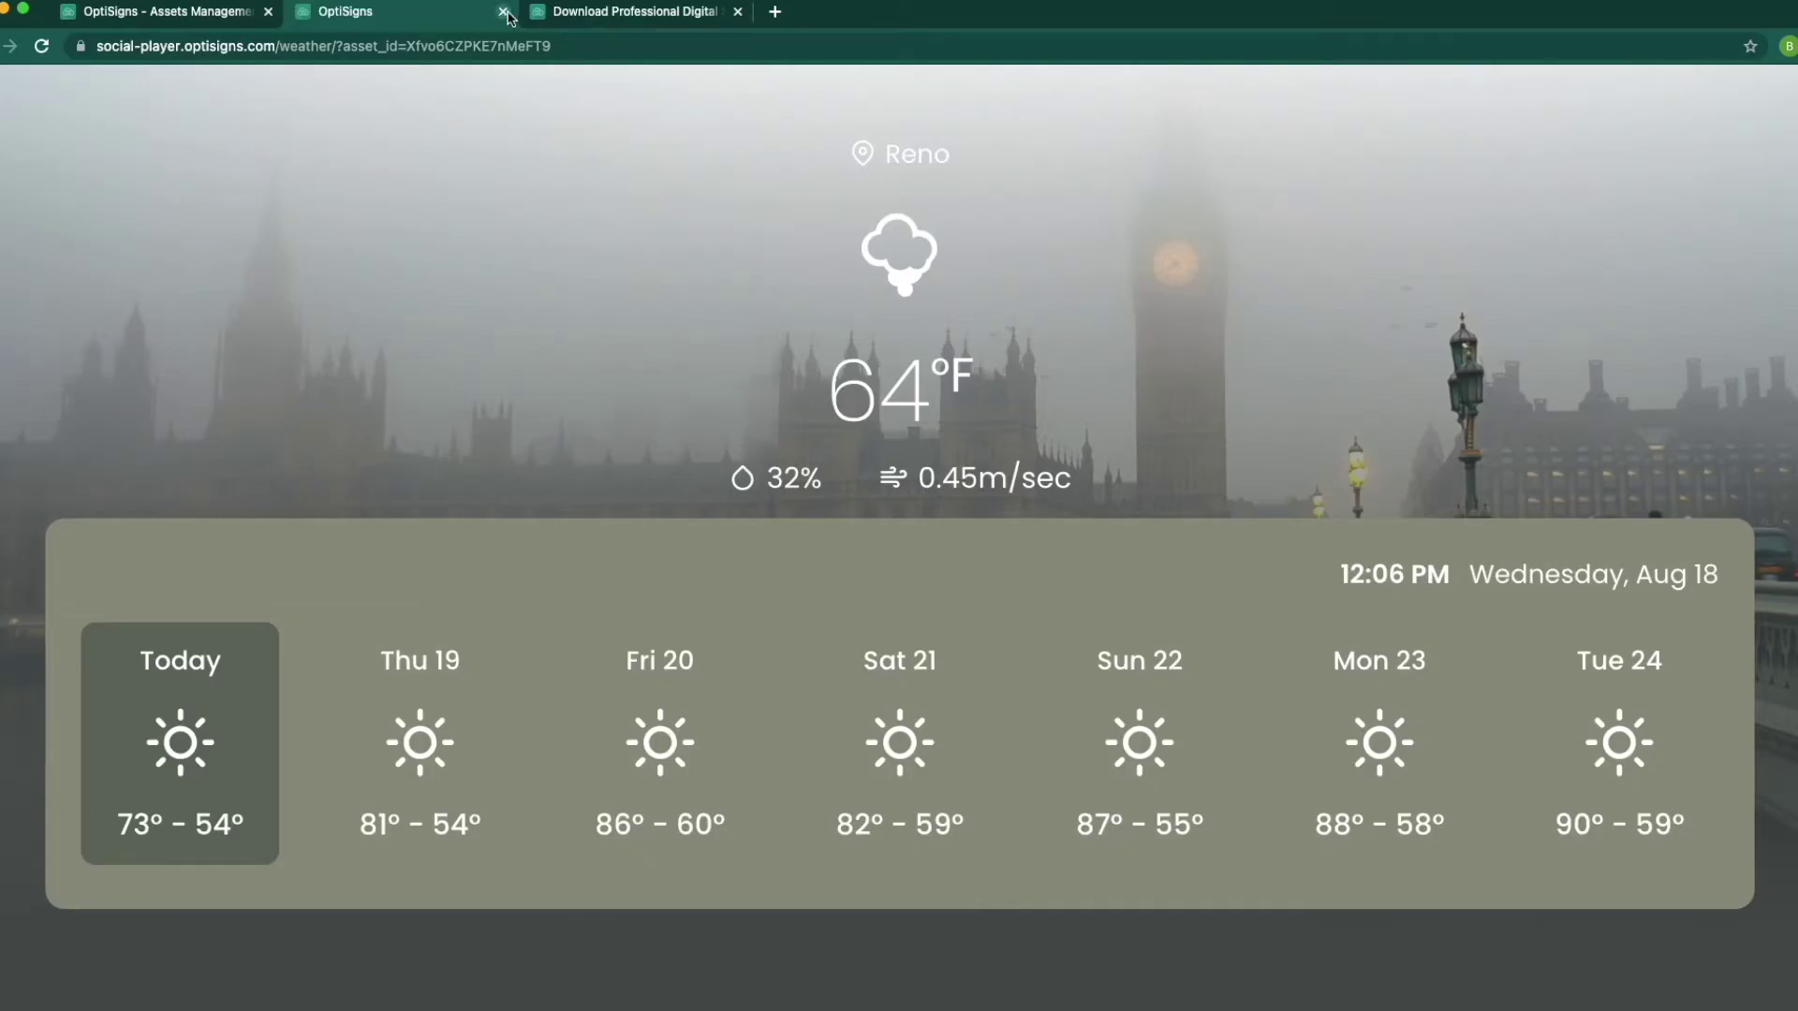
{"action": "left_click", "coordinate": [504, 13]}
{"action": "left_click", "coordinate": [610, 656]}
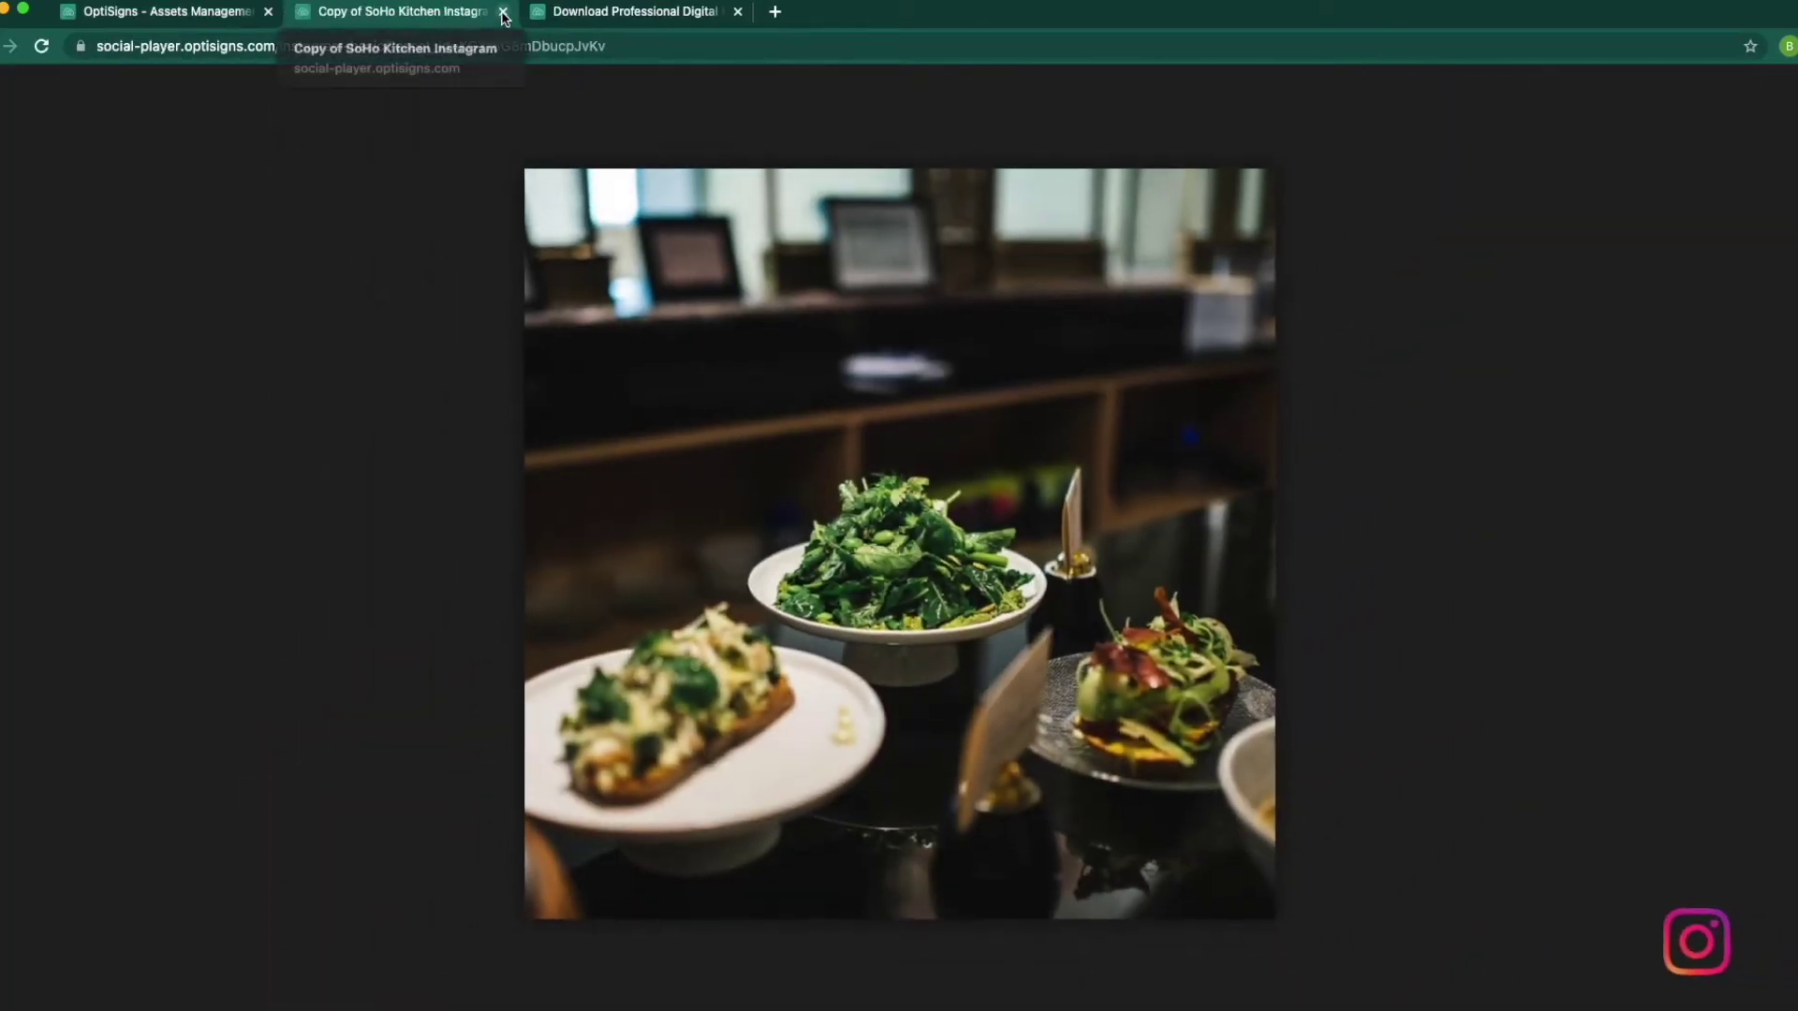
{"action": "left_click", "coordinate": [504, 13]}
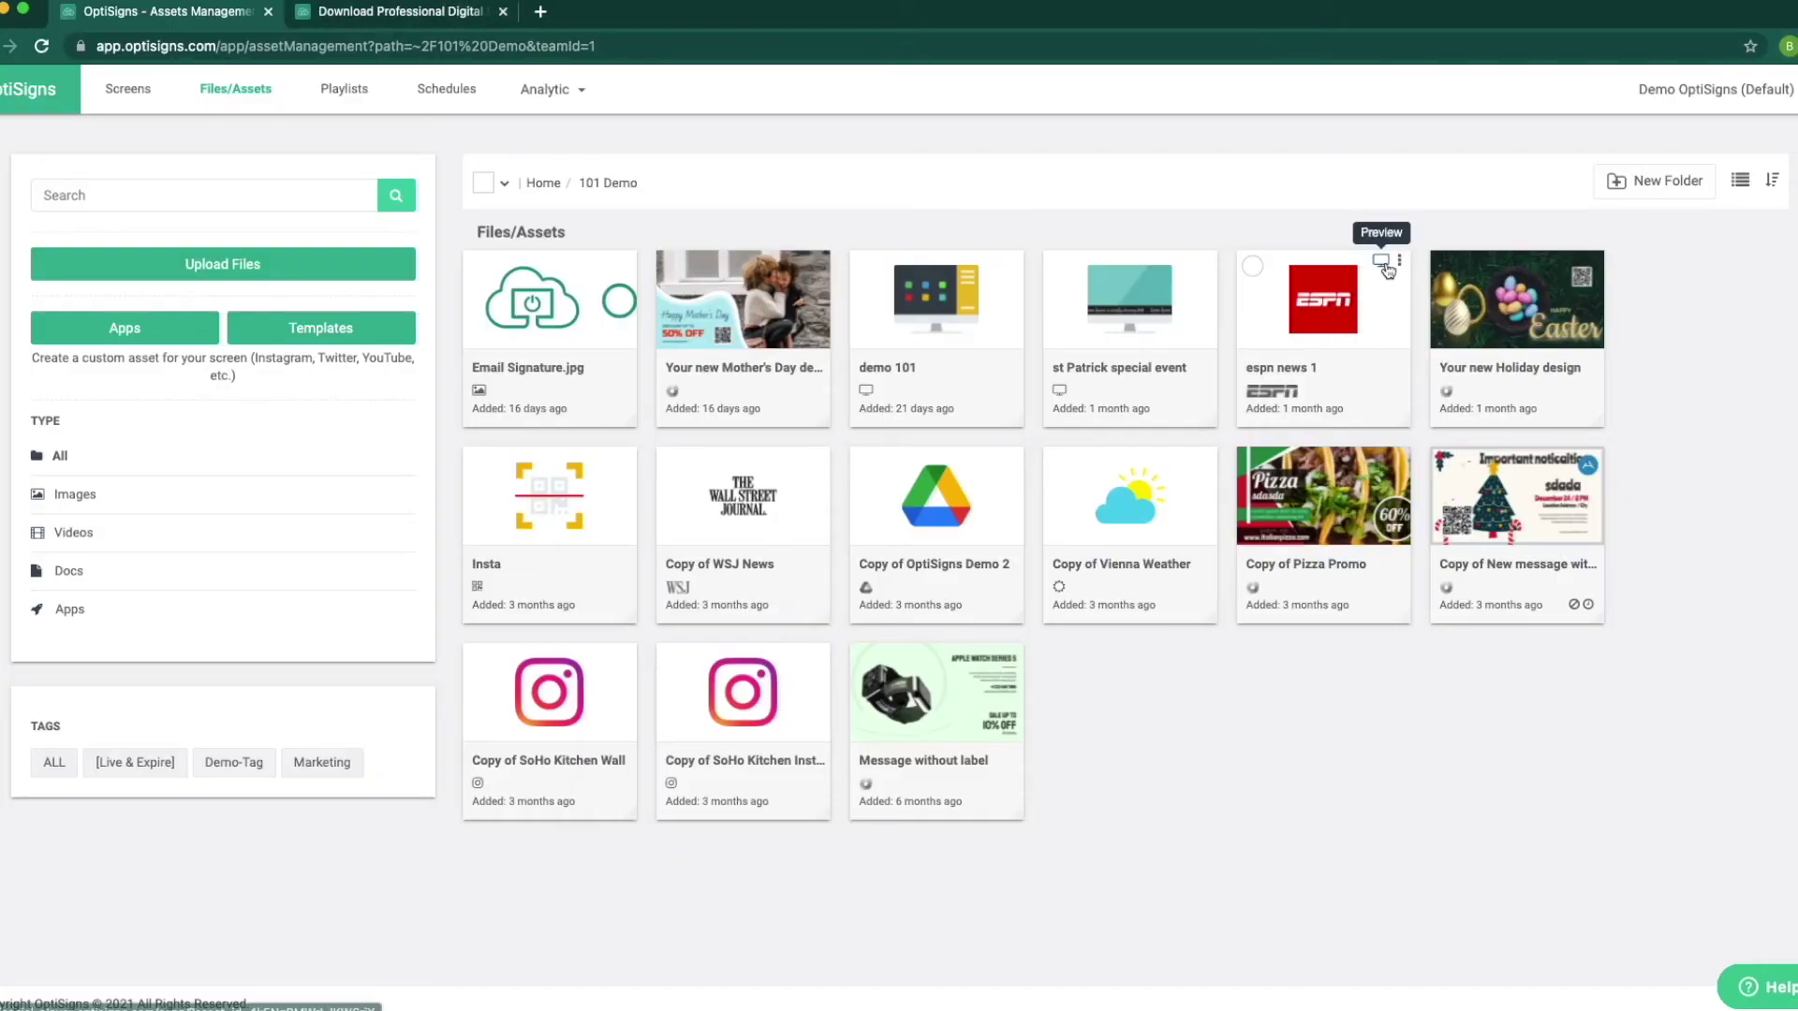
{"action": "left_click", "coordinate": [1380, 266]}
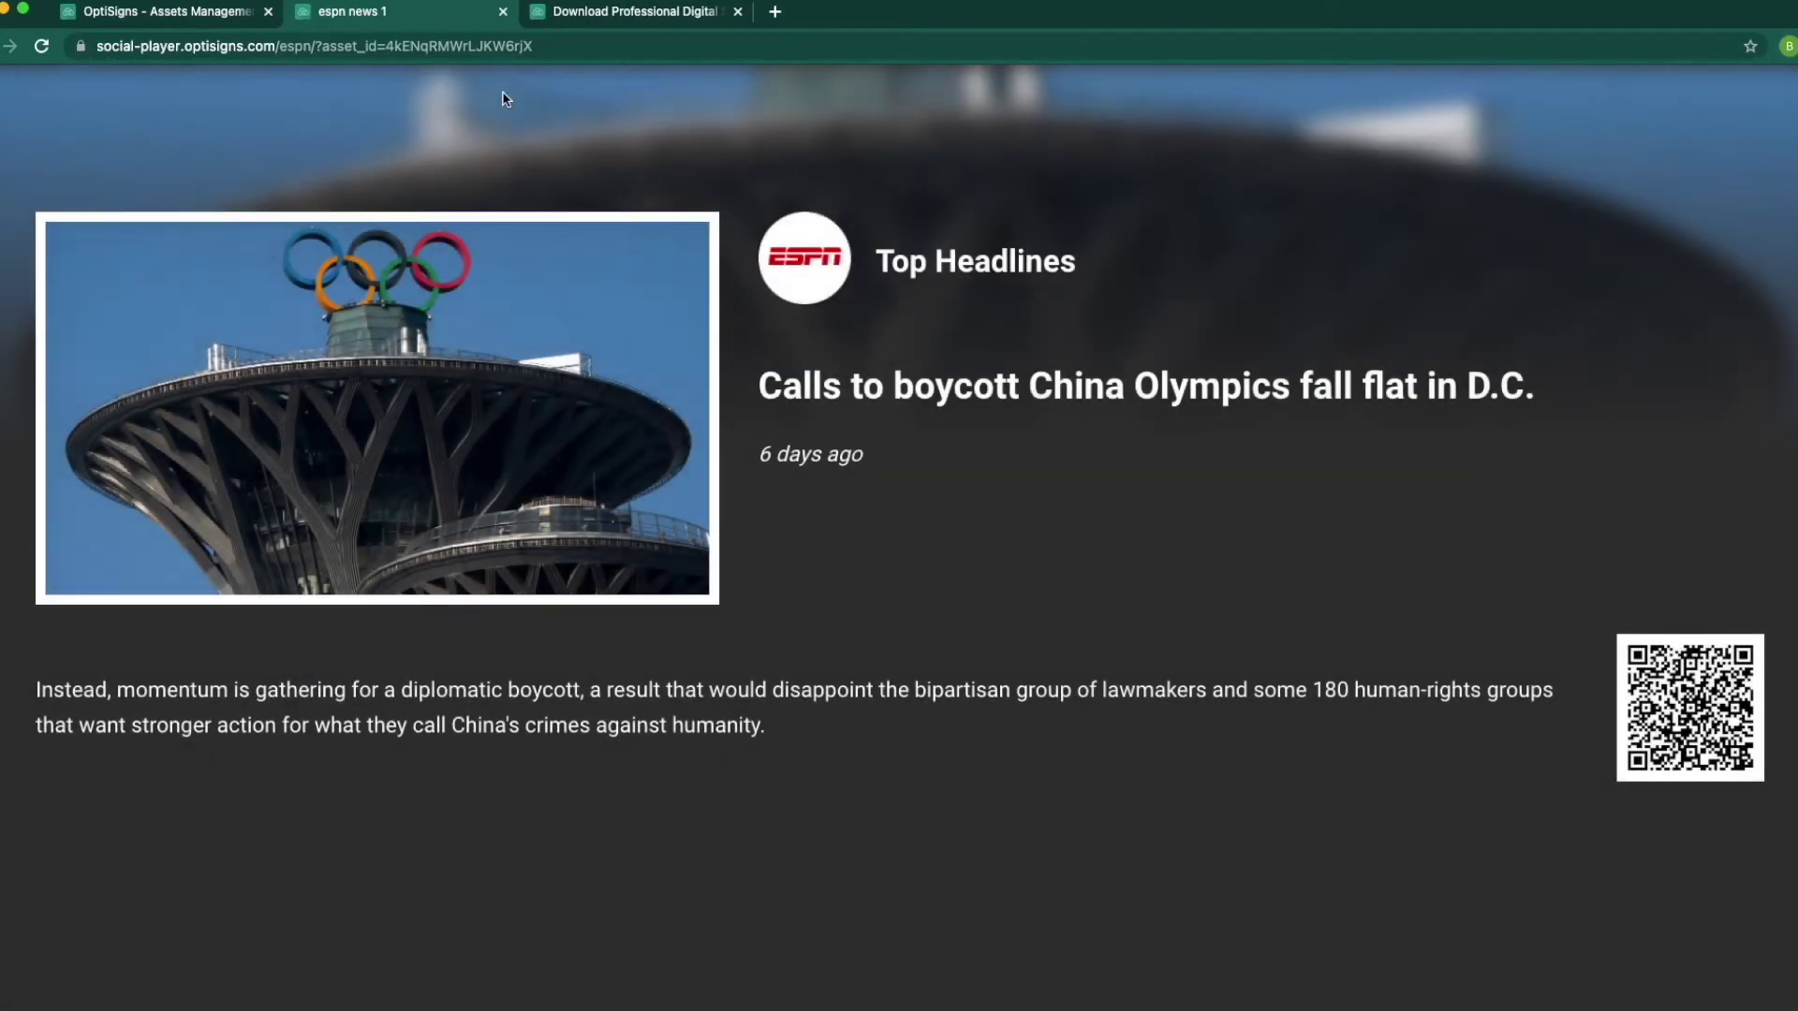
{"action": "left_click", "coordinate": [502, 11]}
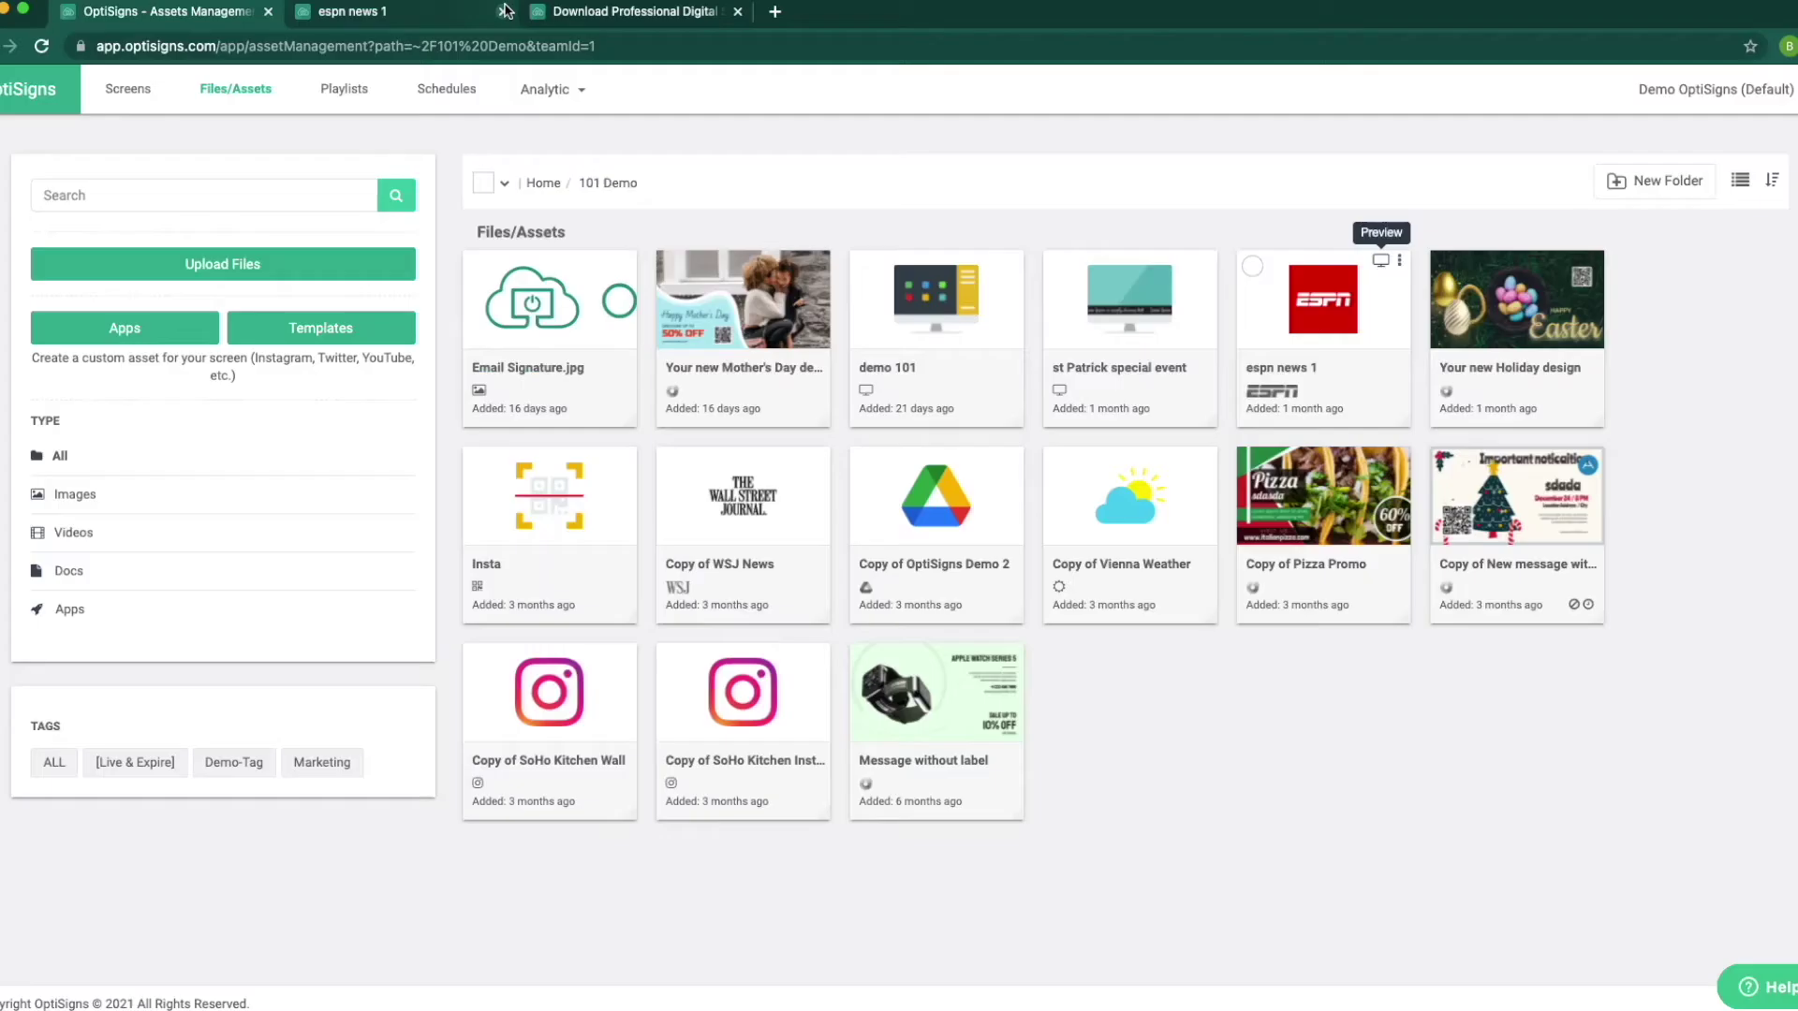
{"action": "left_click", "coordinate": [192, 339]}
{"action": "left_click", "coordinate": [798, 459]}
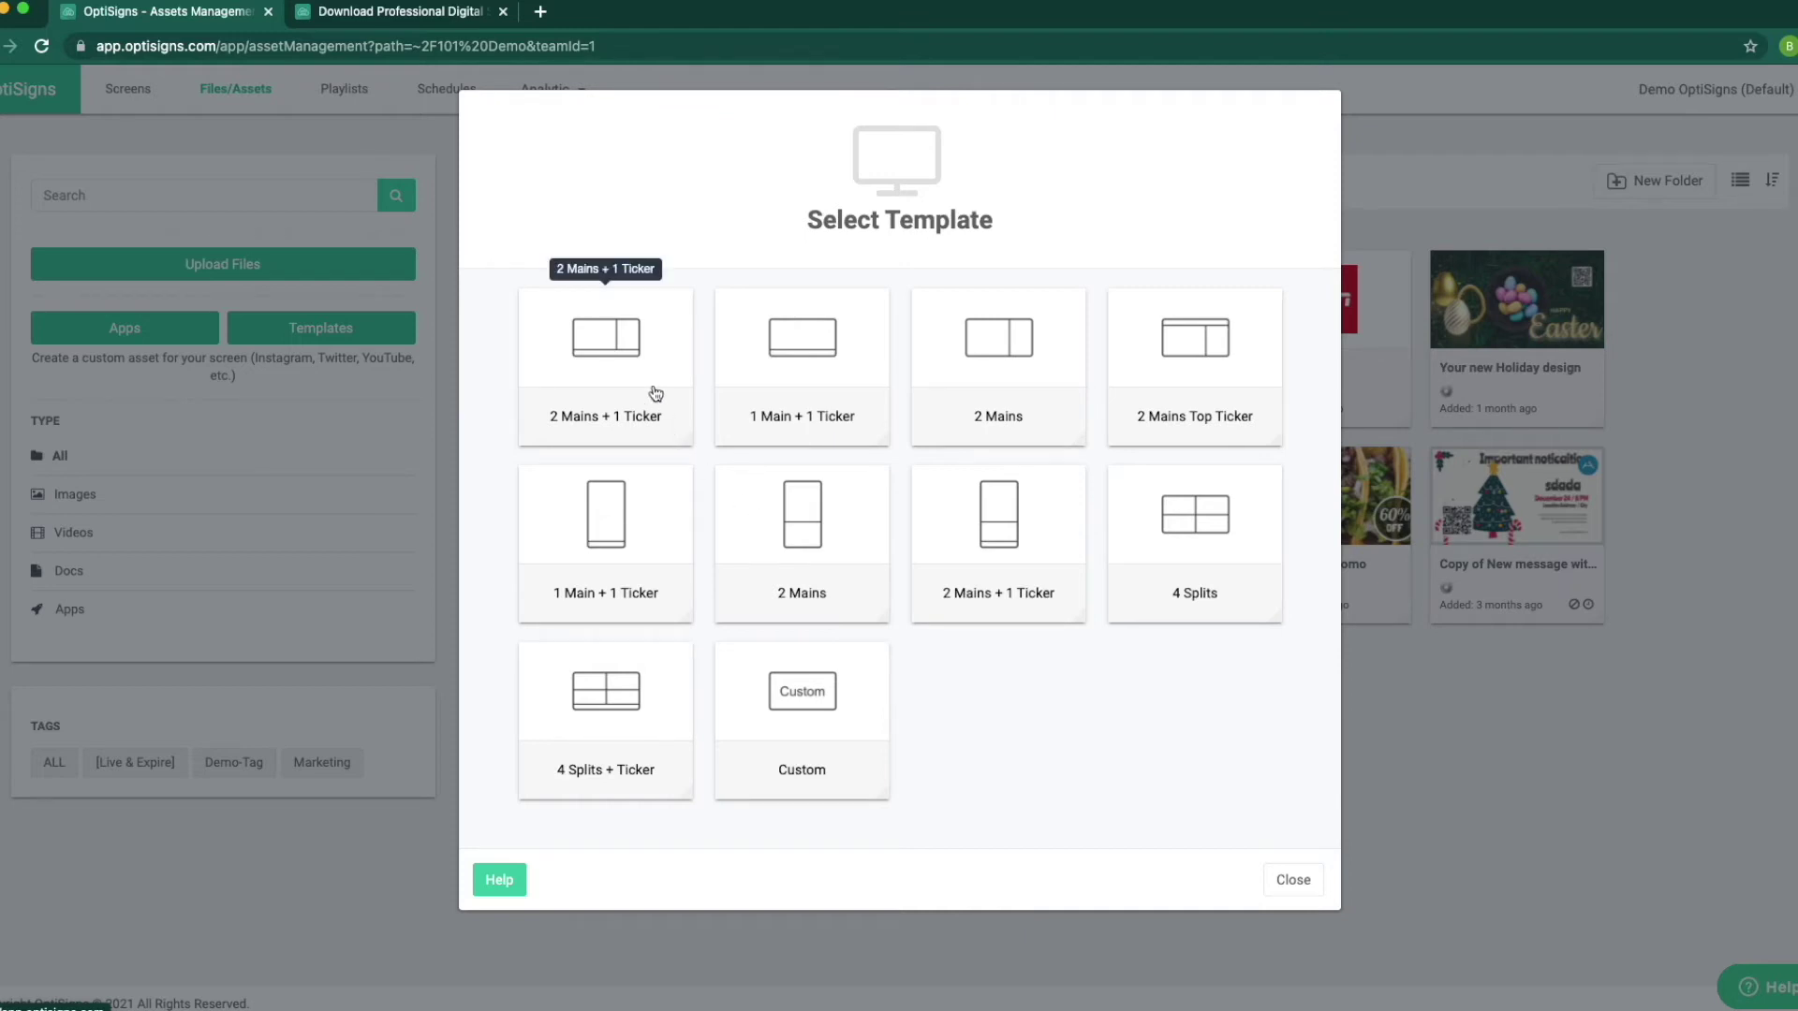
Start from the 2 Mains + 1 Ticker template and shrink Zone 1 to a quarter-width top-left box
{"action": "left_click", "coordinate": [655, 394]}
{"action": "left_click", "coordinate": [638, 162]}
{"action": "left_click", "coordinate": [639, 163]}
{"action": "left_click_drag", "start_coordinate": [789, 314], "coordinate": [1091, 492]}
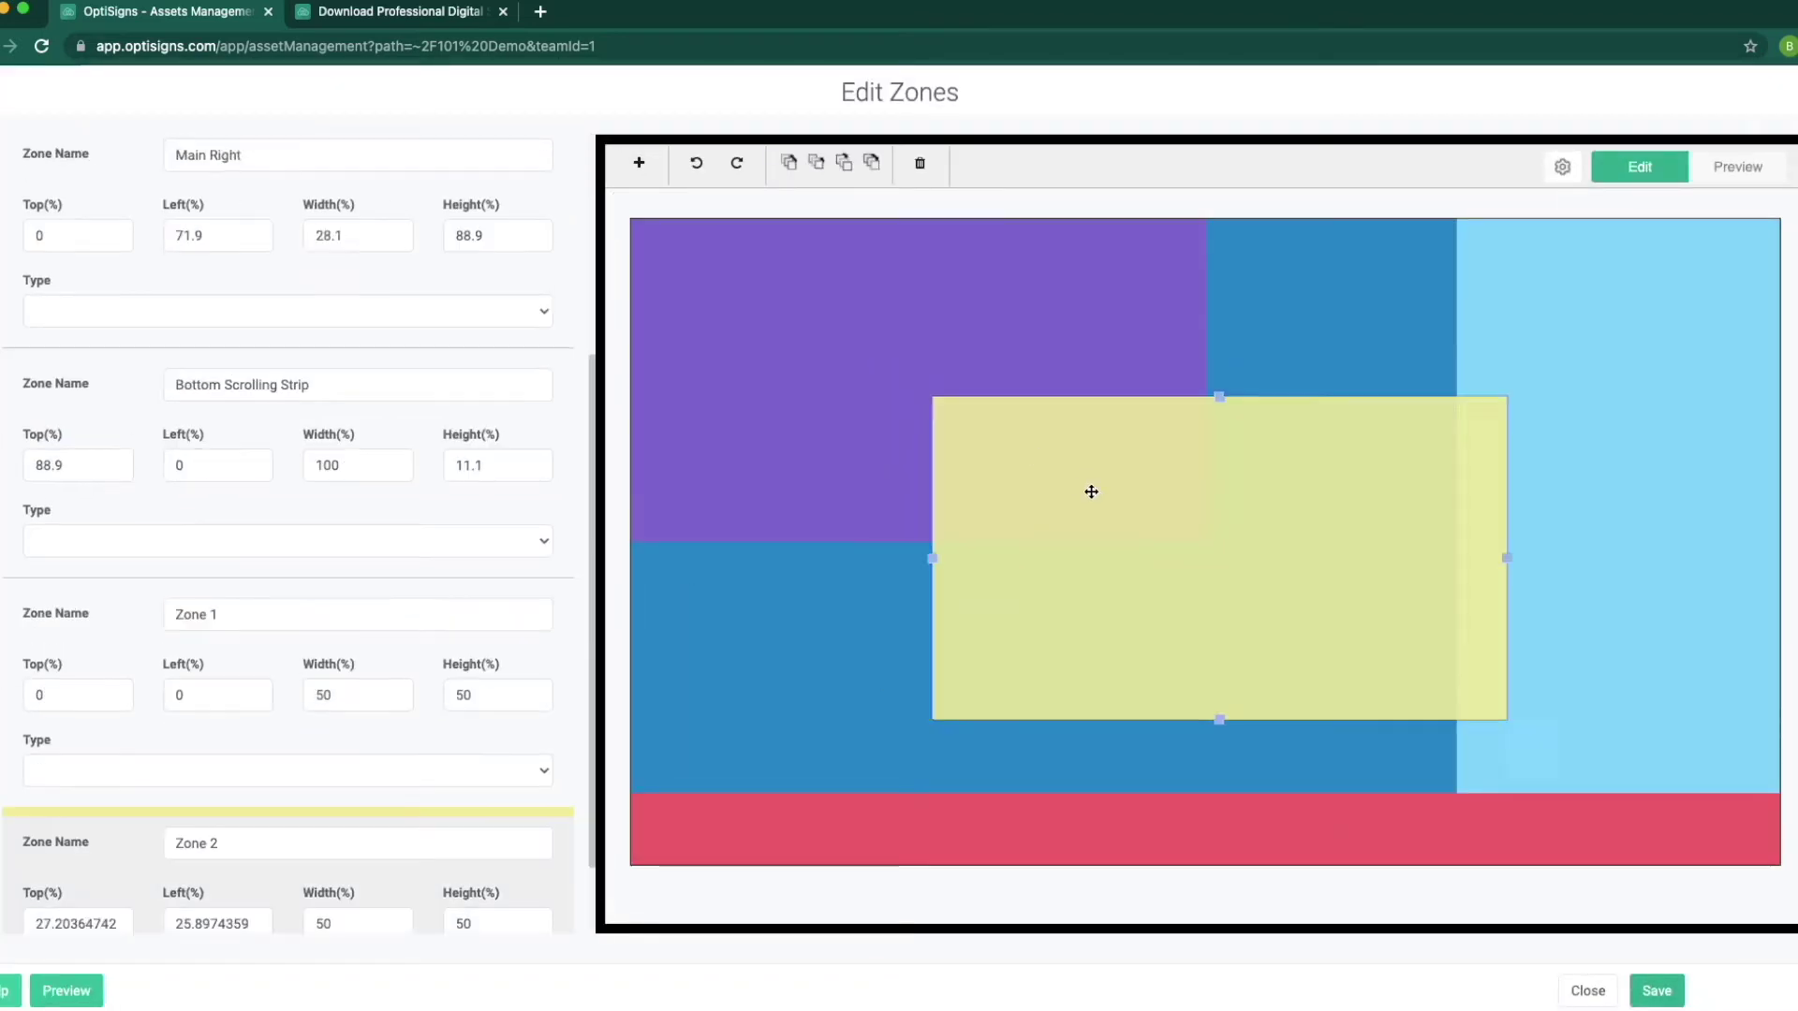
{"action": "left_click", "coordinate": [920, 163]}
{"action": "left_click_drag", "start_coordinate": [918, 541], "coordinate": [918, 323]}
{"action": "left_click_drag", "start_coordinate": [1206, 270], "coordinate": [909, 270]}
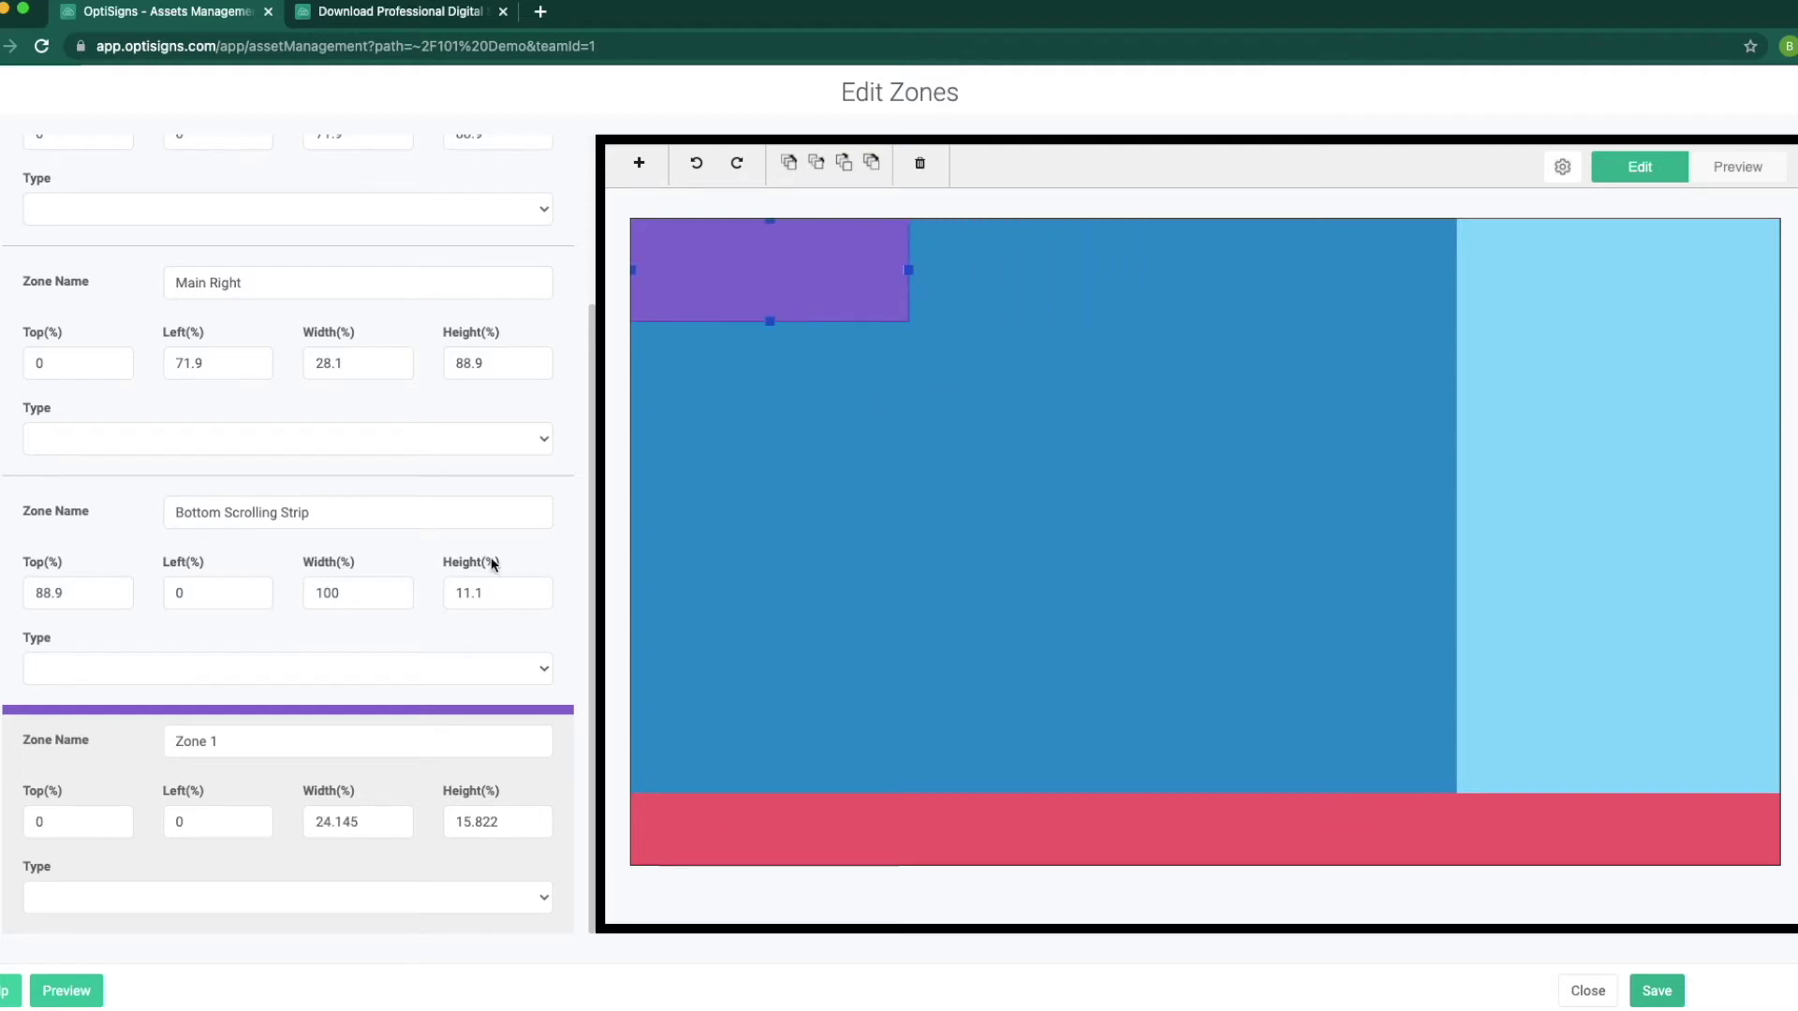
Add Zone 2 beside Zone 1 at the same height, stretching to Main Right's edge
{"action": "left_click", "coordinate": [639, 162]}
{"action": "left_click_drag", "start_coordinate": [1015, 378], "coordinate": [1208, 377]}
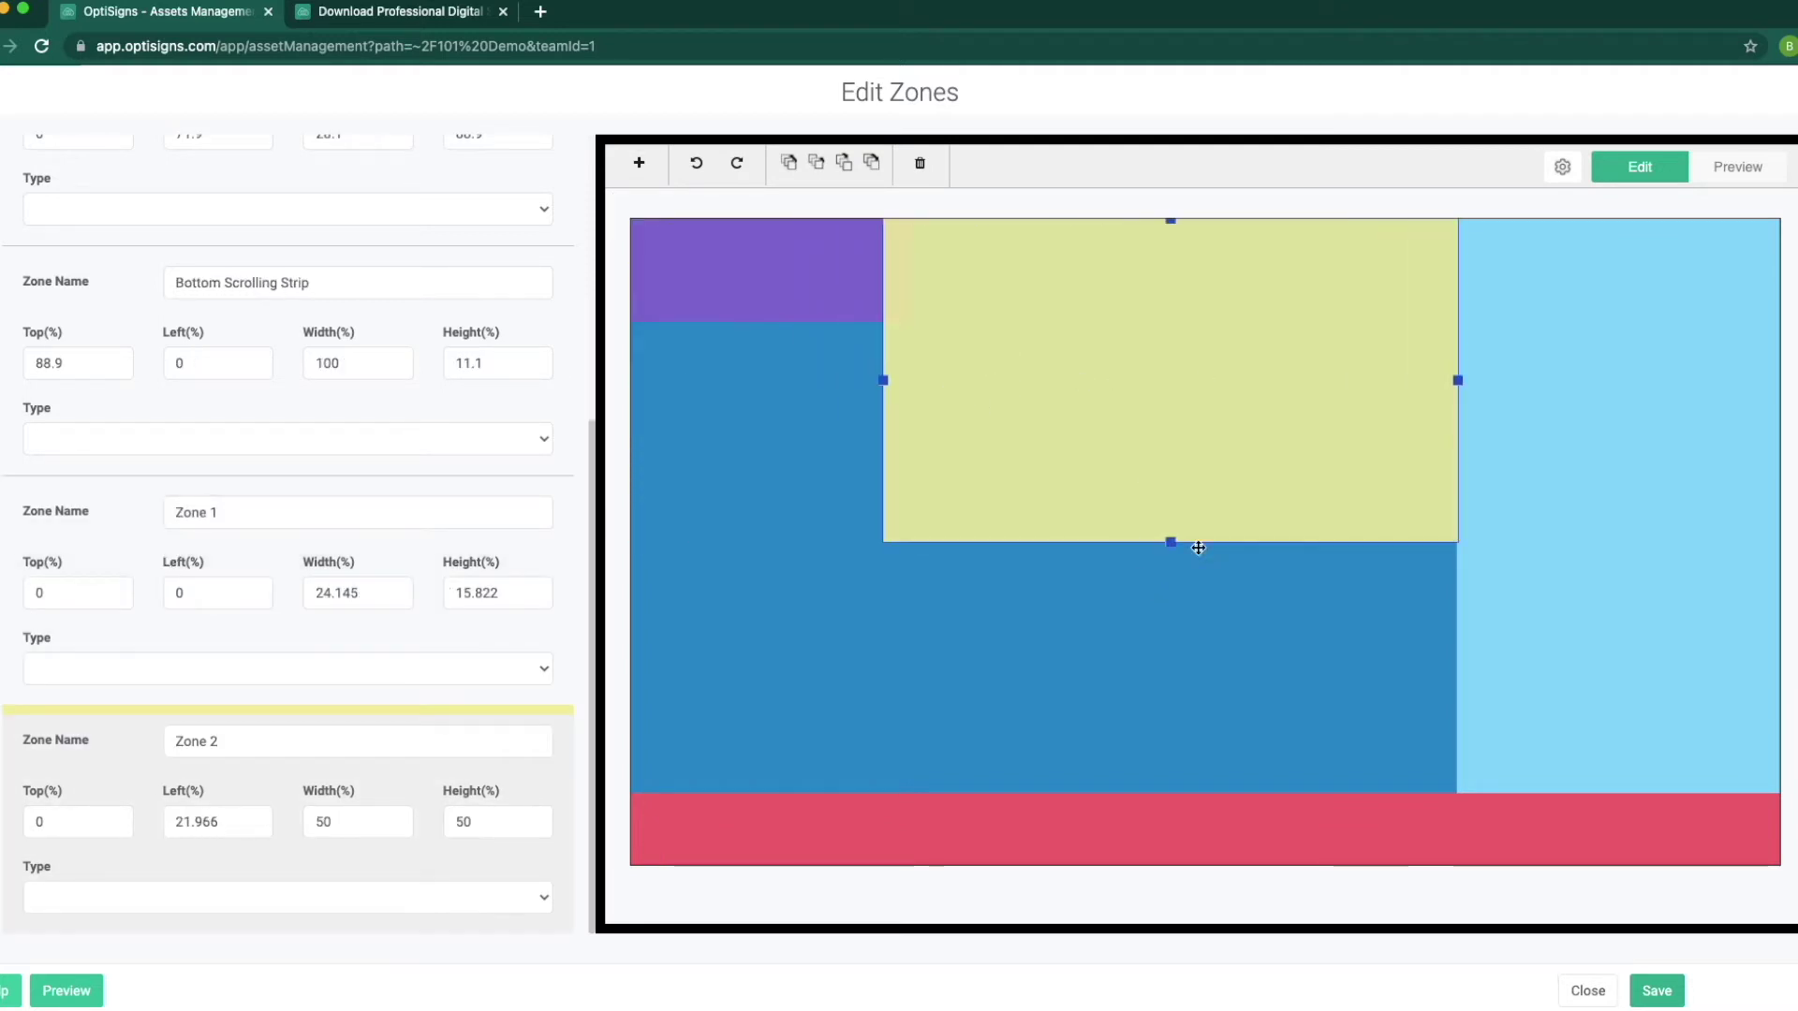
{"action": "left_click_drag", "start_coordinate": [1173, 543], "coordinate": [1188, 261]}
{"action": "left_click_drag", "start_coordinate": [885, 264], "coordinate": [909, 265]}
{"action": "left_click_drag", "start_coordinate": [1460, 264], "coordinate": [1457, 265]}
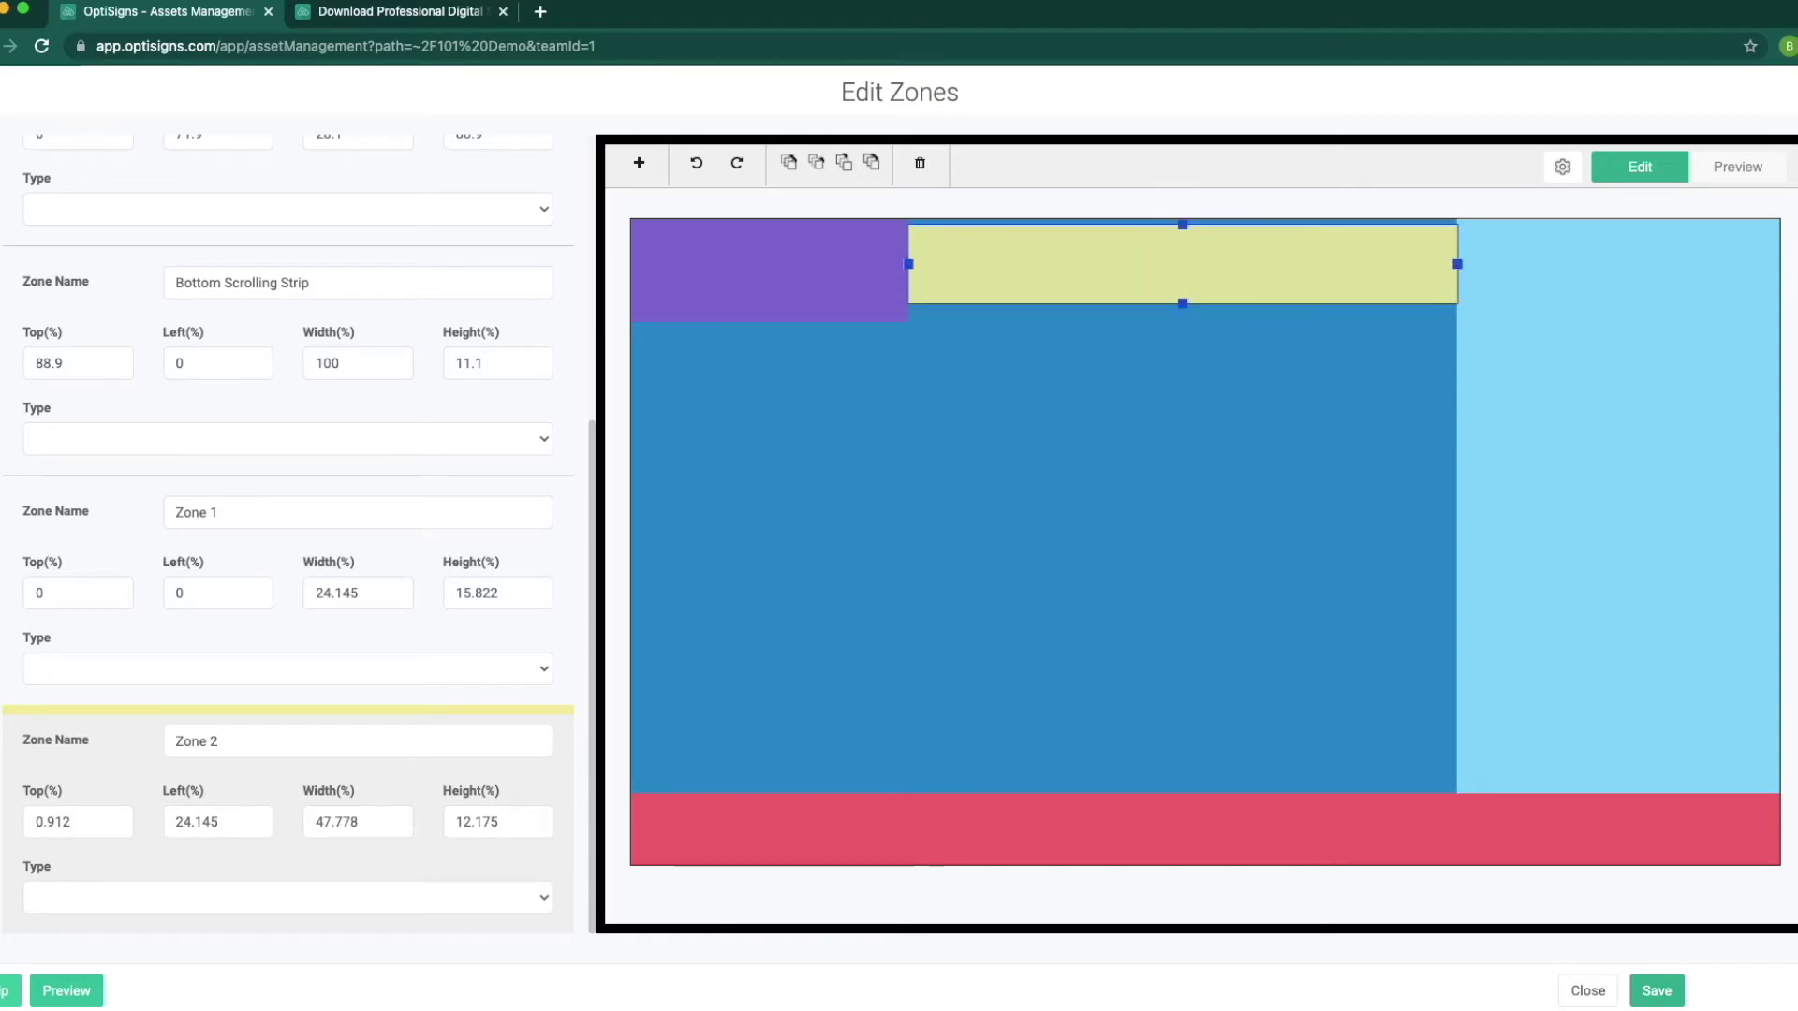
Assign Email Signature.jpg to Zone 1 and st Patrick special event to Zone 2
{"action": "left_click", "coordinate": [734, 269]}
{"action": "left_click", "coordinate": [141, 668]}
{"action": "left_click", "coordinate": [138, 647]}
{"action": "left_click", "coordinate": [717, 440]}
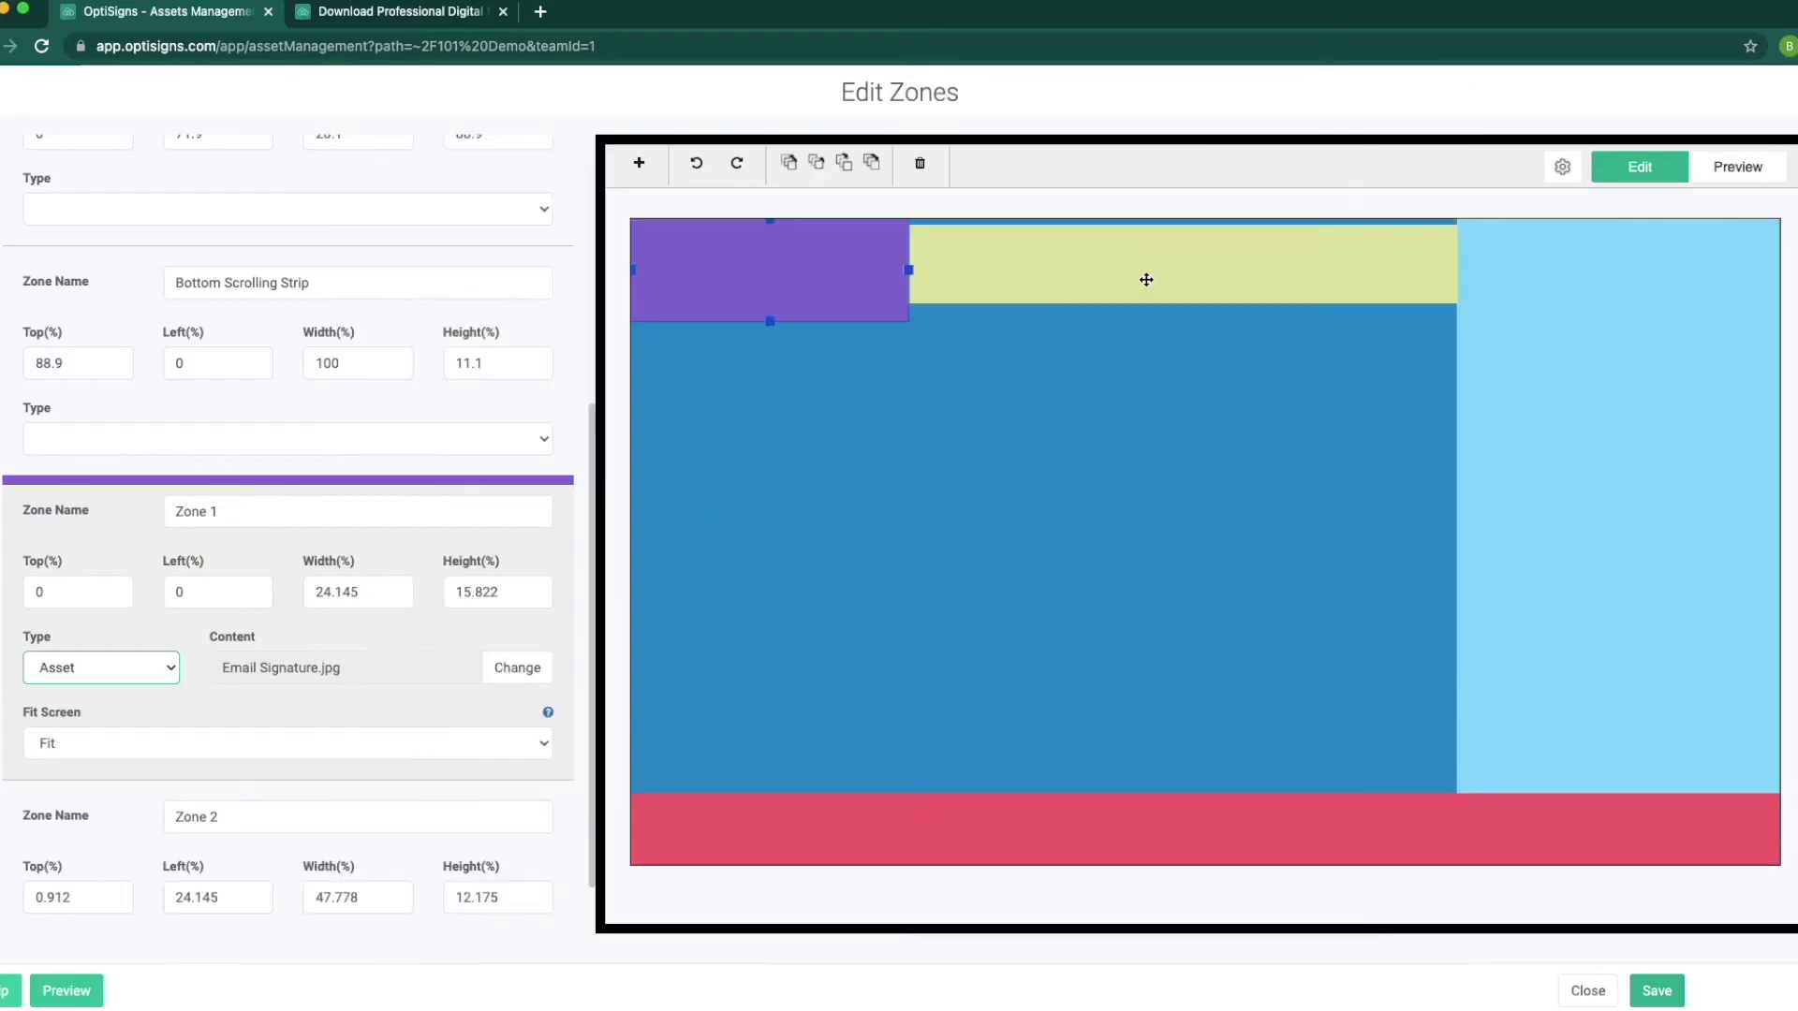
{"action": "left_click", "coordinate": [1148, 278]}
{"action": "left_click", "coordinate": [101, 899]}
{"action": "left_click", "coordinate": [56, 919]}
{"action": "left_click", "coordinate": [1108, 475]}
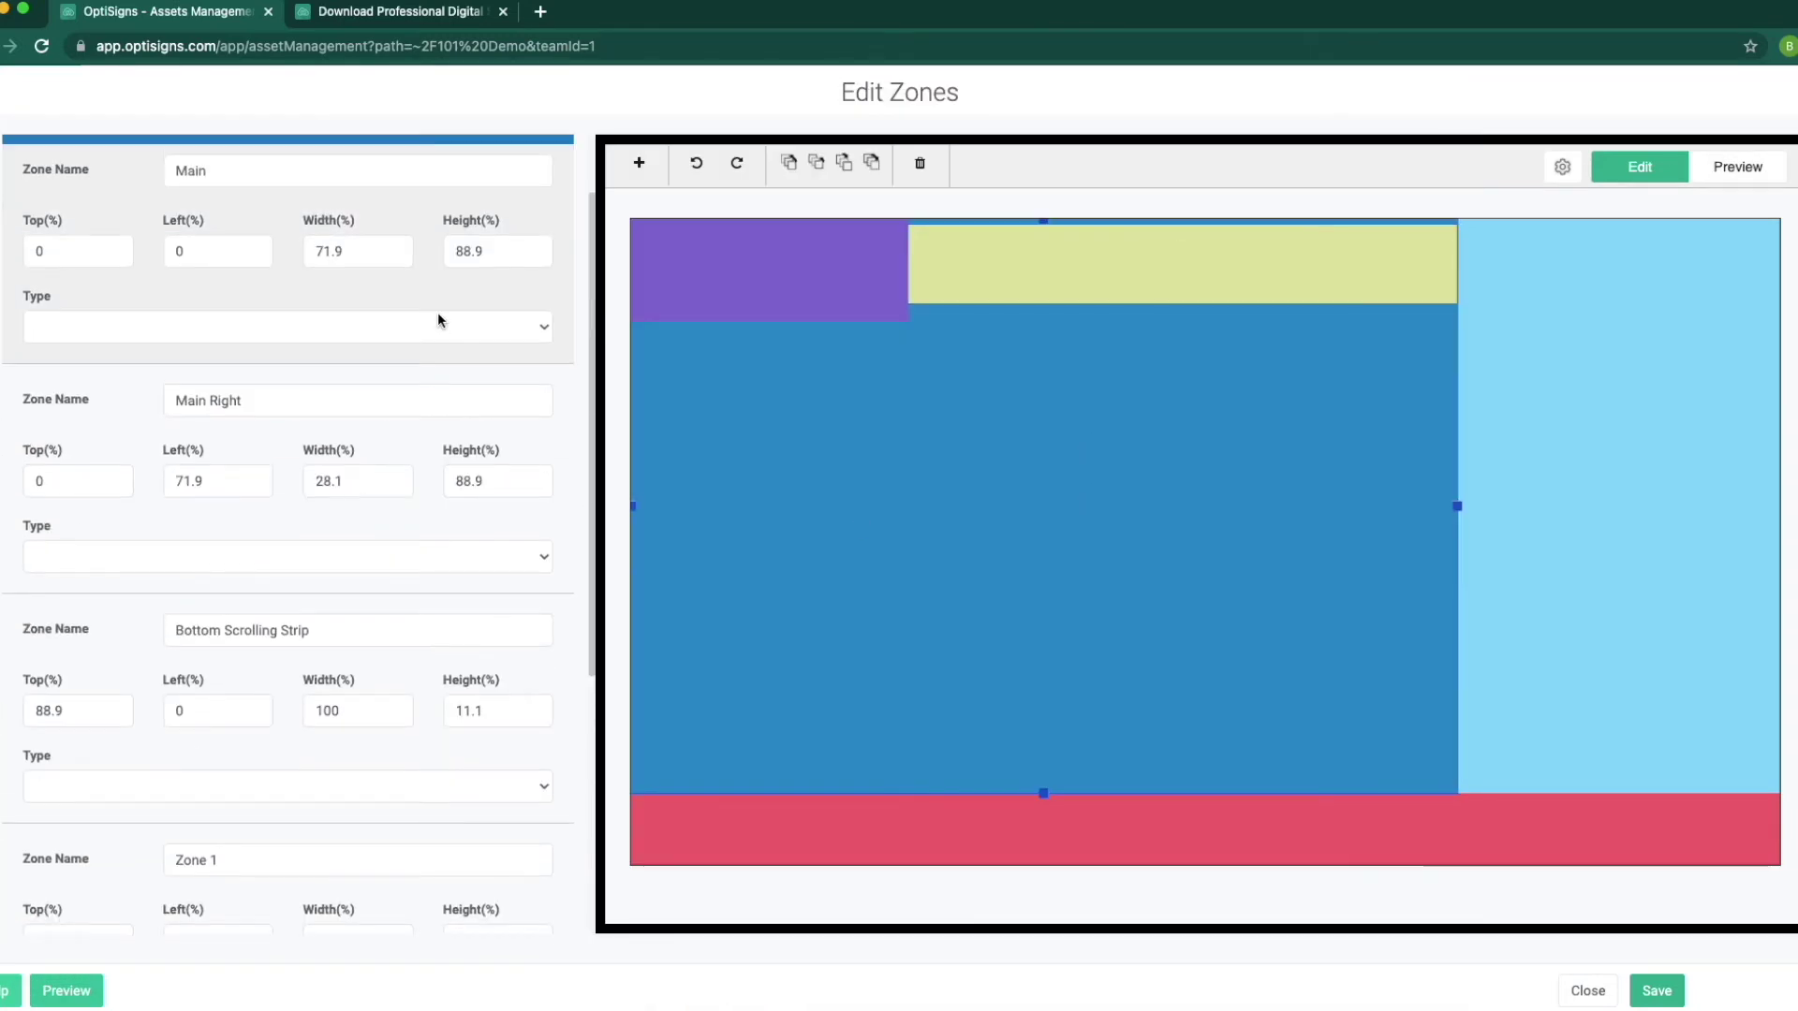
Set the Main zone to the 101 AZ Demo playlist and Main Right to Copy of SoHo Kitchen Wall
{"action": "left_click", "coordinate": [401, 325]}
{"action": "left_click", "coordinate": [401, 374]}
{"action": "type", "text": "01"}
{"action": "left_click", "coordinate": [385, 353]}
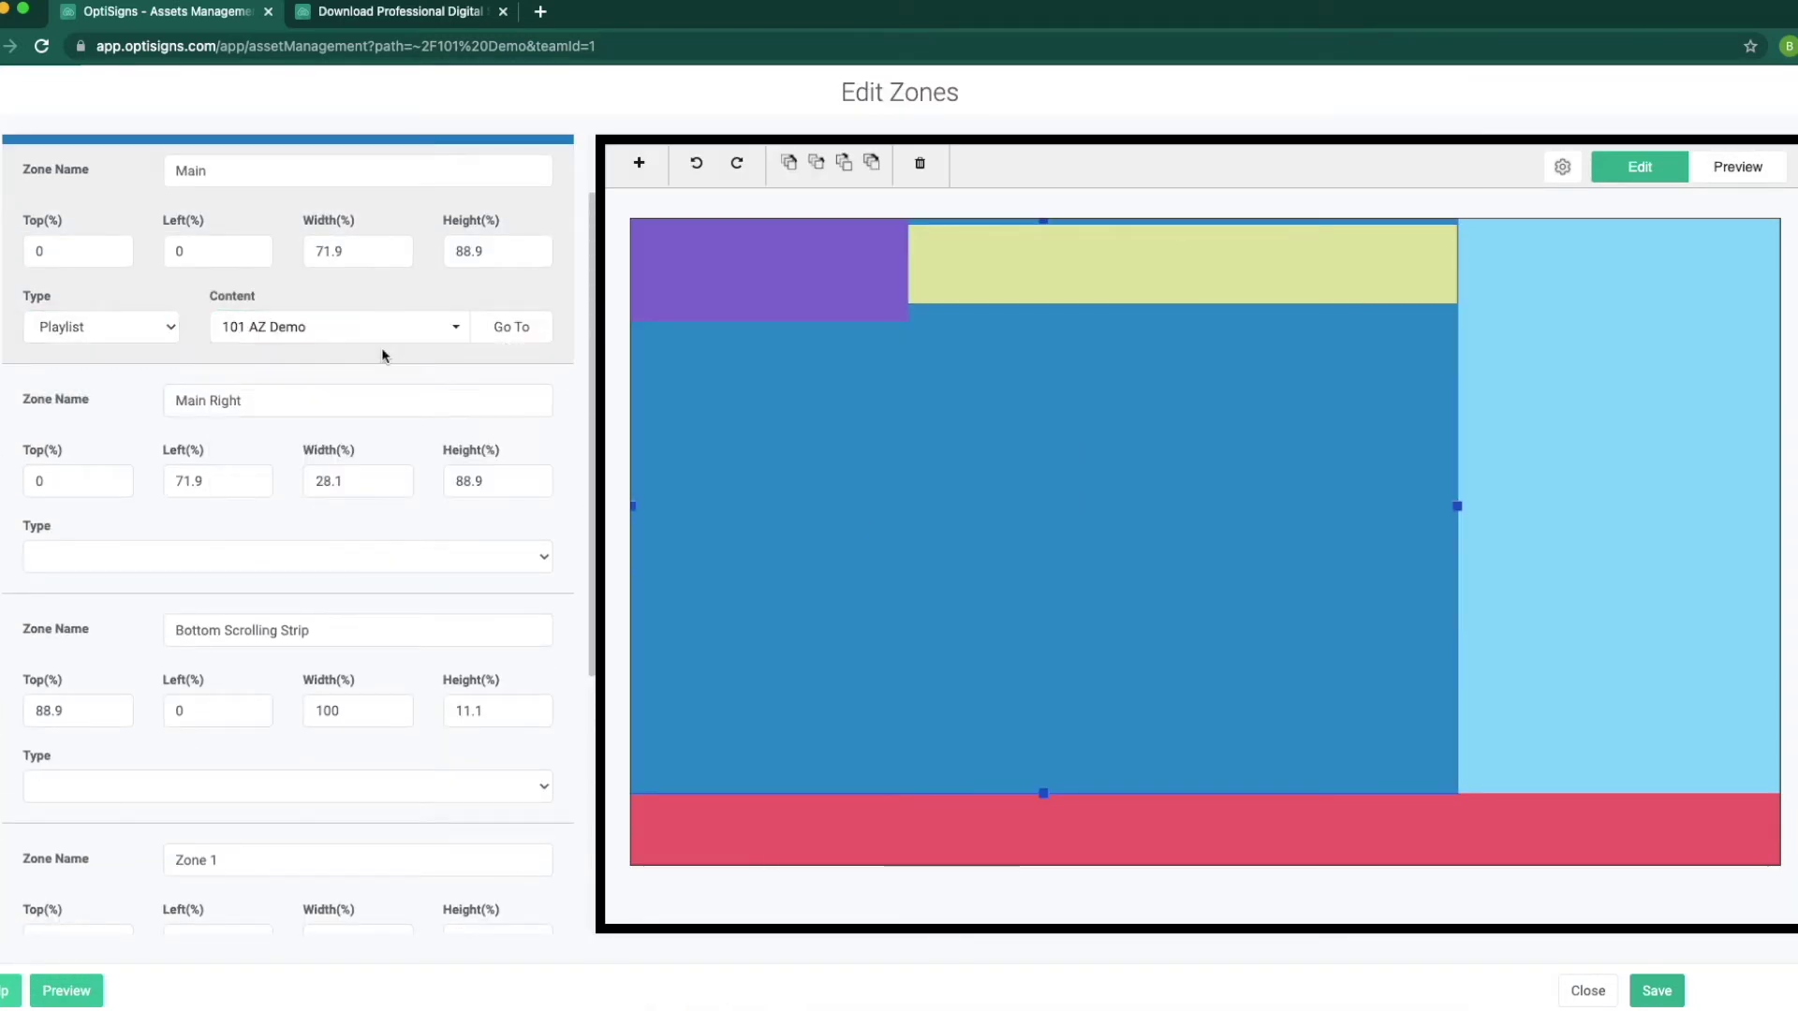
{"action": "scroll", "coordinate": [450, 337], "scroll_direction": "down", "scroll_amount": 3}
{"action": "left_click", "coordinate": [450, 328]}
{"action": "left_click", "coordinate": [402, 349]}
Assign the Copy of Vienna Weather asset to the Bottom Scrolling Strip
{"action": "left_click", "coordinate": [1314, 824]}
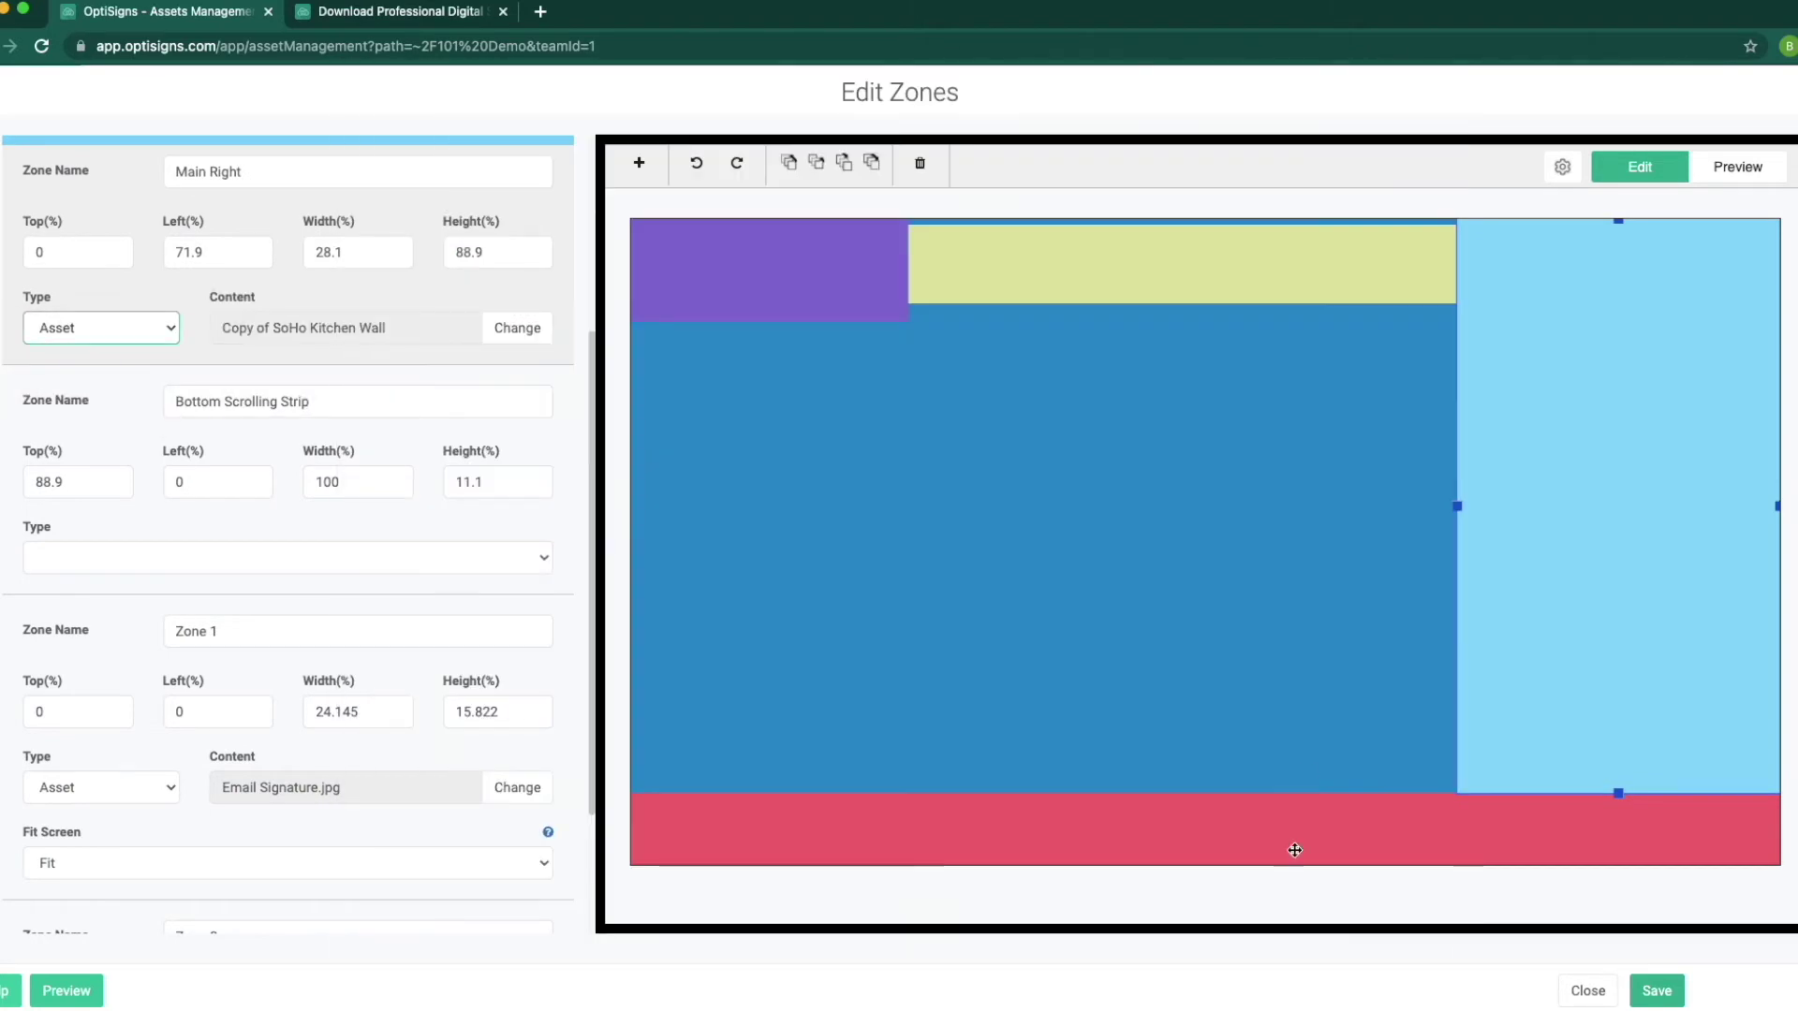
{"action": "scroll", "coordinate": [169, 375], "scroll_direction": "down", "scroll_amount": 2}
{"action": "left_click", "coordinate": [101, 362]}
{"action": "left_click", "coordinate": [57, 386]}
{"action": "scroll", "coordinate": [723, 631], "scroll_direction": "down", "scroll_amount": 2}
{"action": "left_click", "coordinate": [723, 631]}
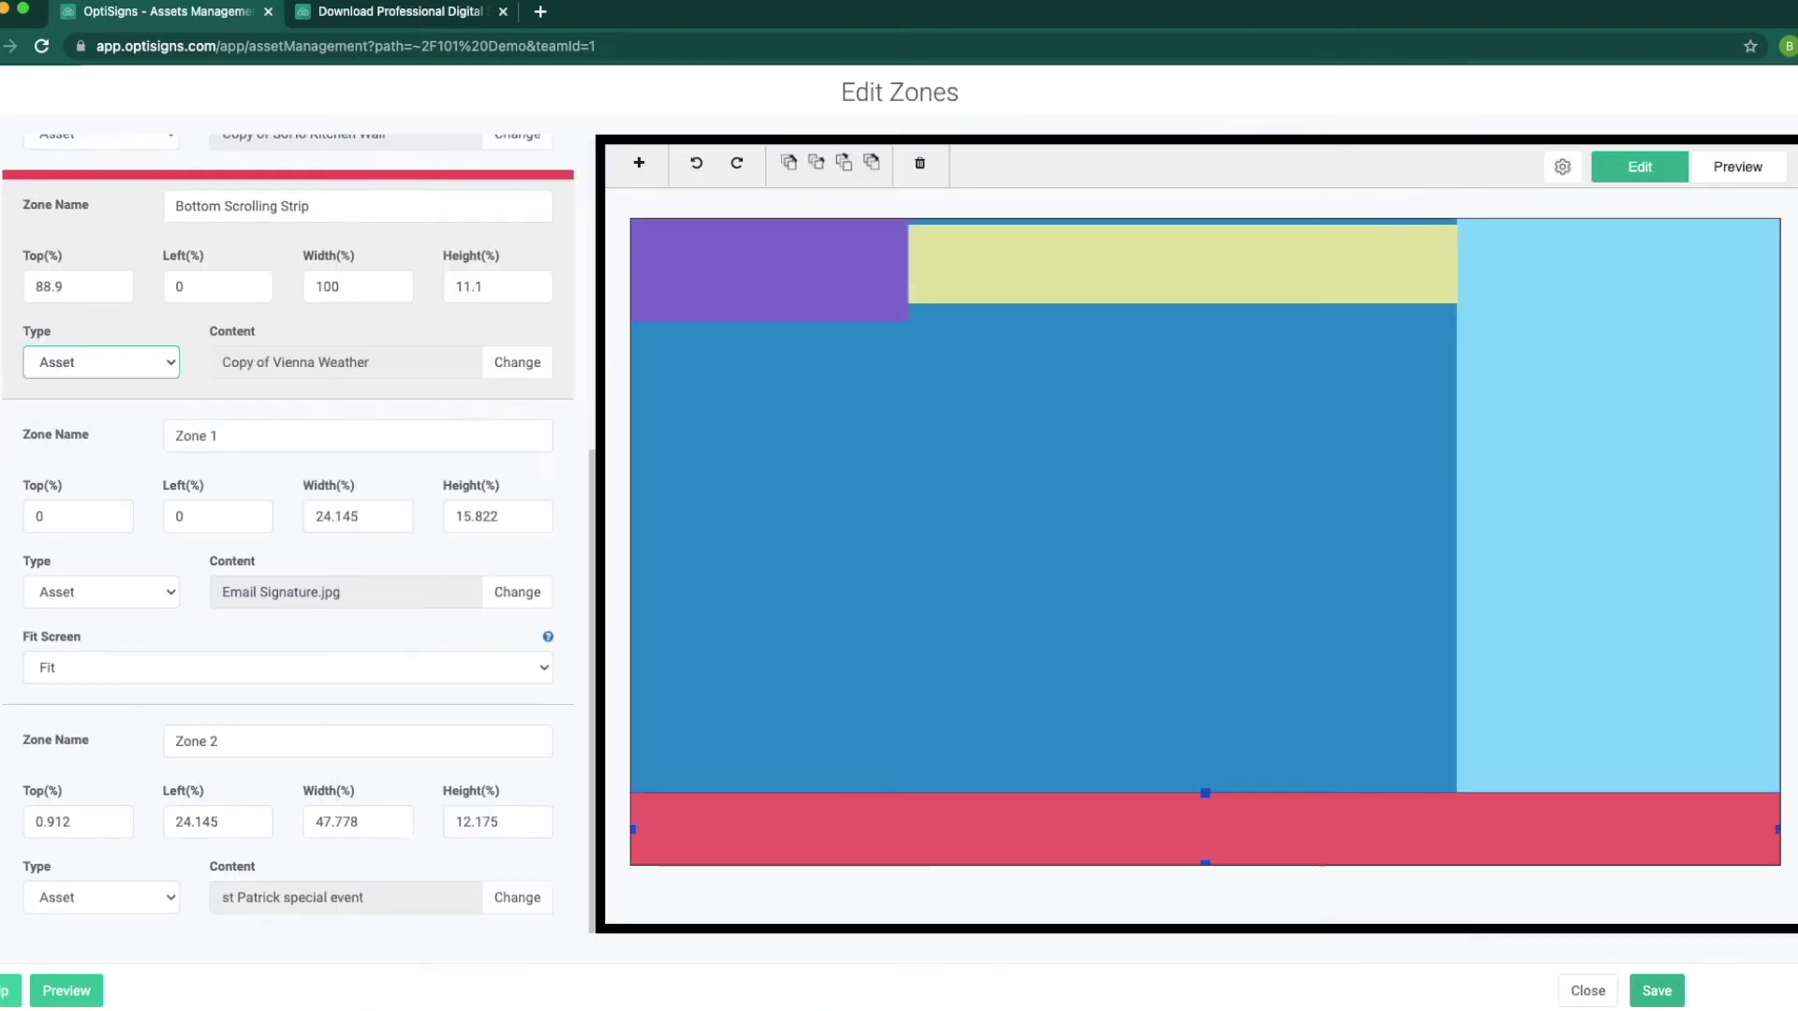
Preview the split-screen layout and exit the Edit Zones editor
{"action": "left_click", "coordinate": [1755, 172]}
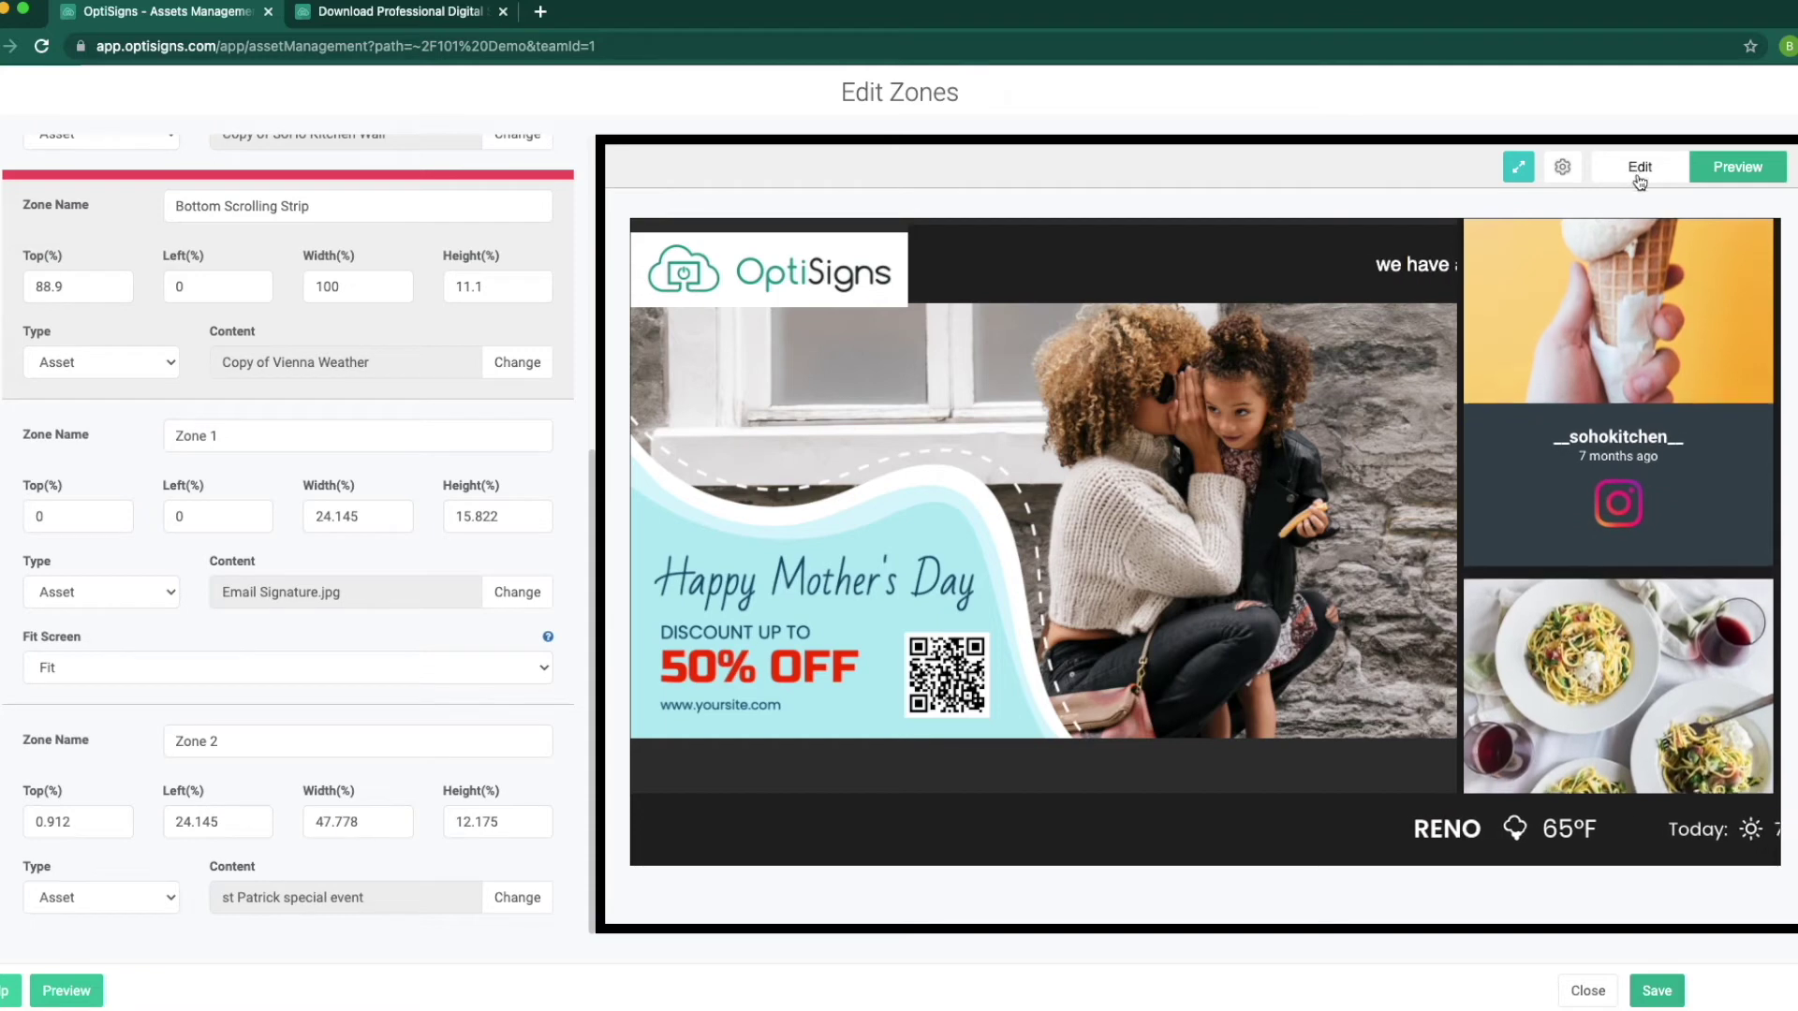
{"action": "left_click", "coordinate": [1588, 991]}
{"action": "left_click", "coordinate": [919, 360]}
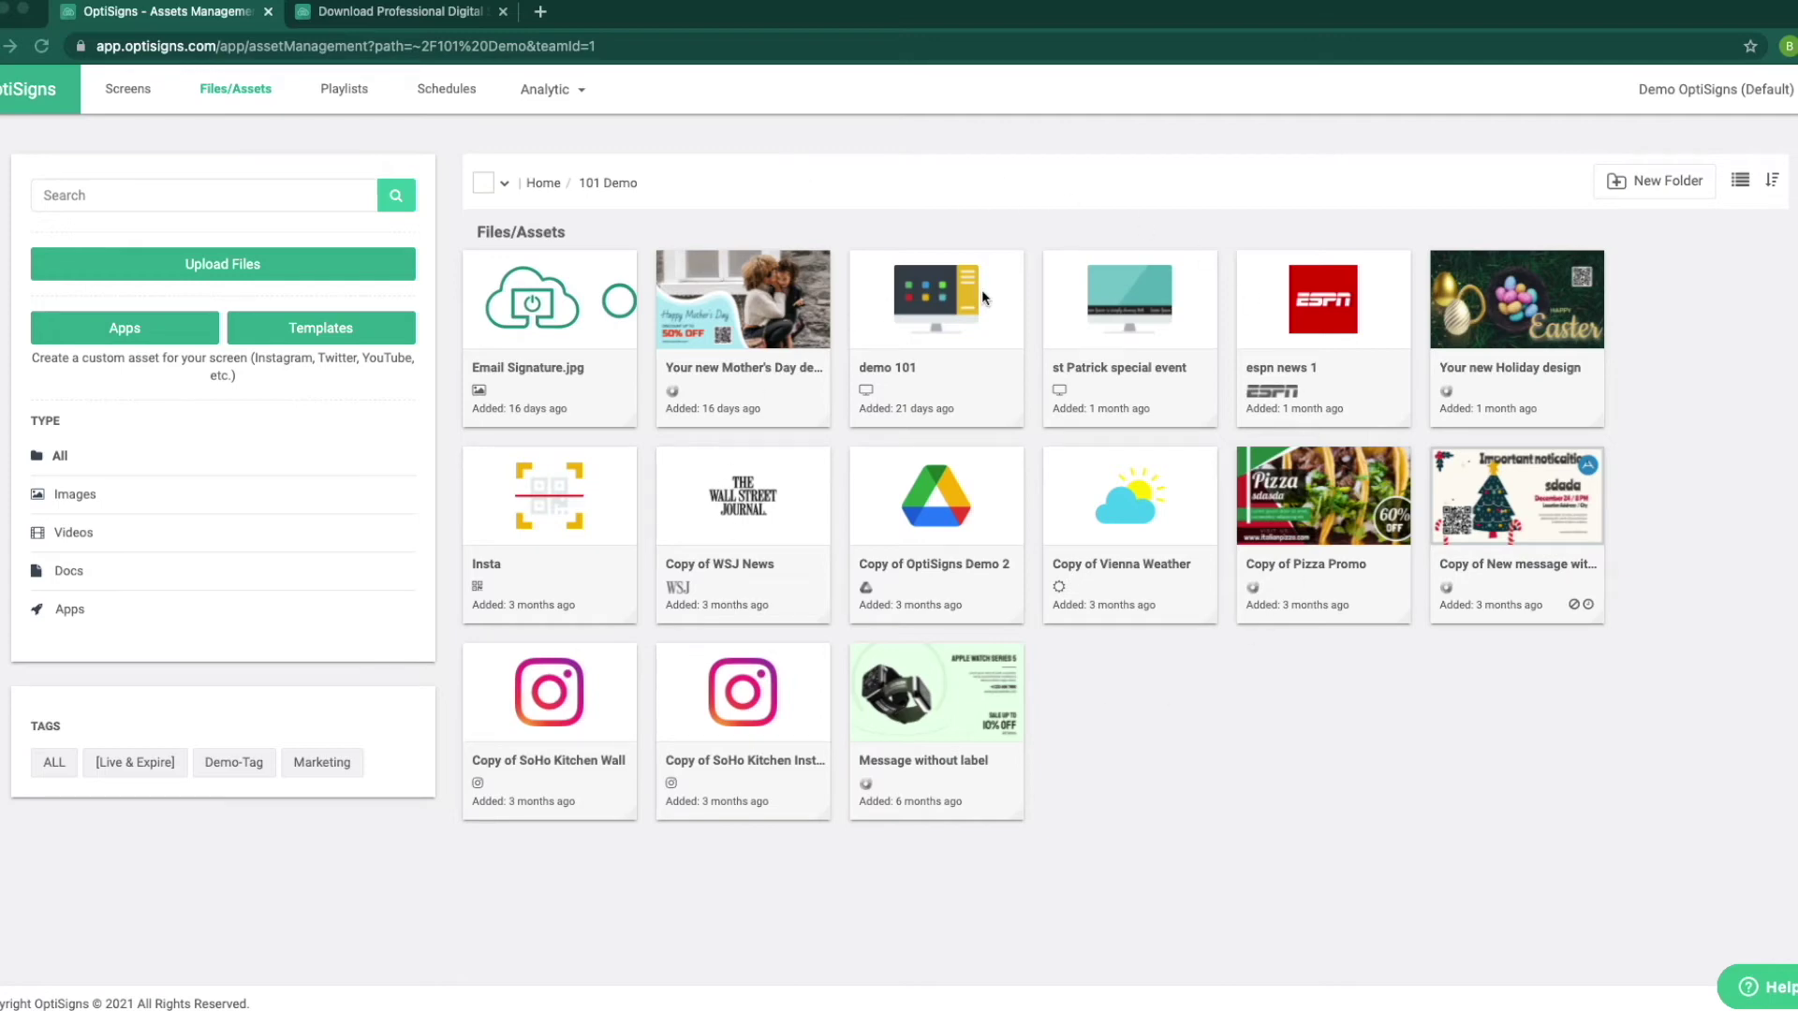
Add st Patrick special event, Copy of New message with label and SoHo Kitchen Instagram to 101 AZ Demo
{"action": "left_click", "coordinate": [361, 94]}
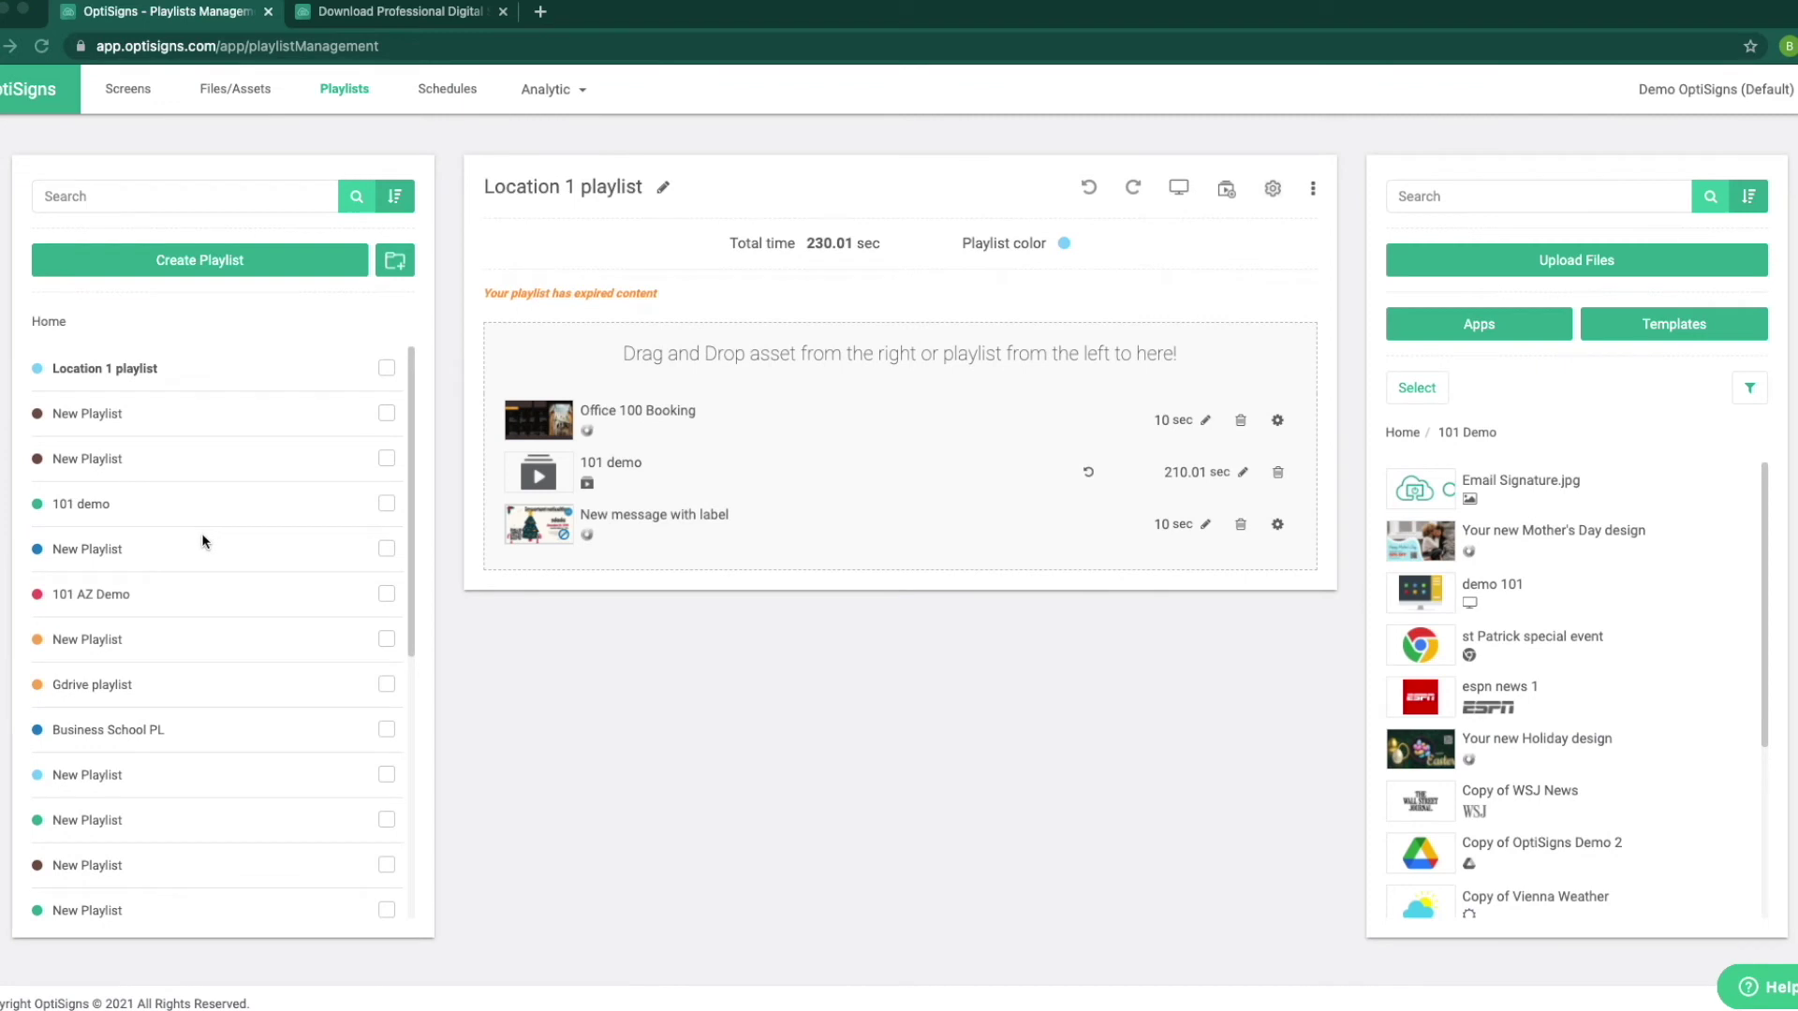
{"action": "left_click", "coordinate": [122, 595]}
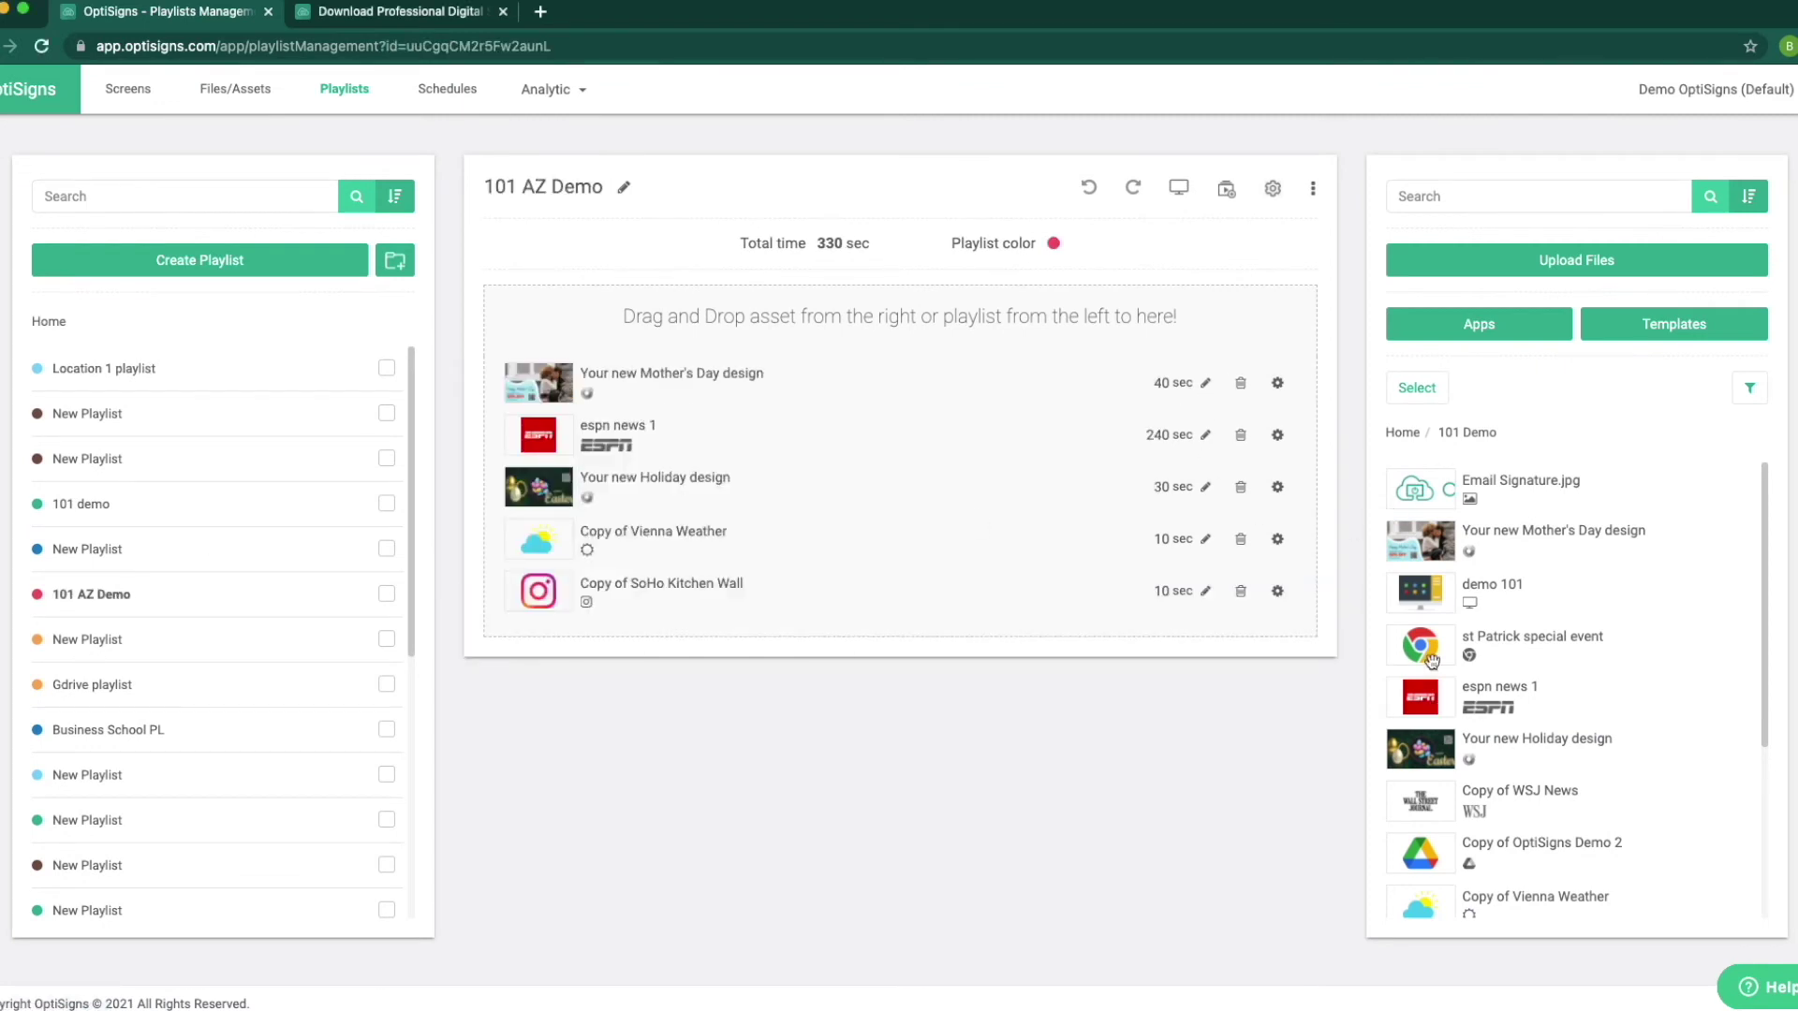
{"action": "left_click_drag", "start_coordinate": [1431, 661], "coordinate": [843, 590]}
{"action": "scroll", "coordinate": [1573, 712], "scroll_direction": "down", "scroll_amount": 3}
{"action": "left_click_drag", "start_coordinate": [1517, 735], "coordinate": [946, 618]}
{"action": "left_click_drag", "start_coordinate": [1421, 840], "coordinate": [1003, 575]}
Set the playlist item durations to 50, 50 and 30 seconds, totalling 460 sec
{"action": "type", "text": "50"}
{"action": "key", "text": "Return"}
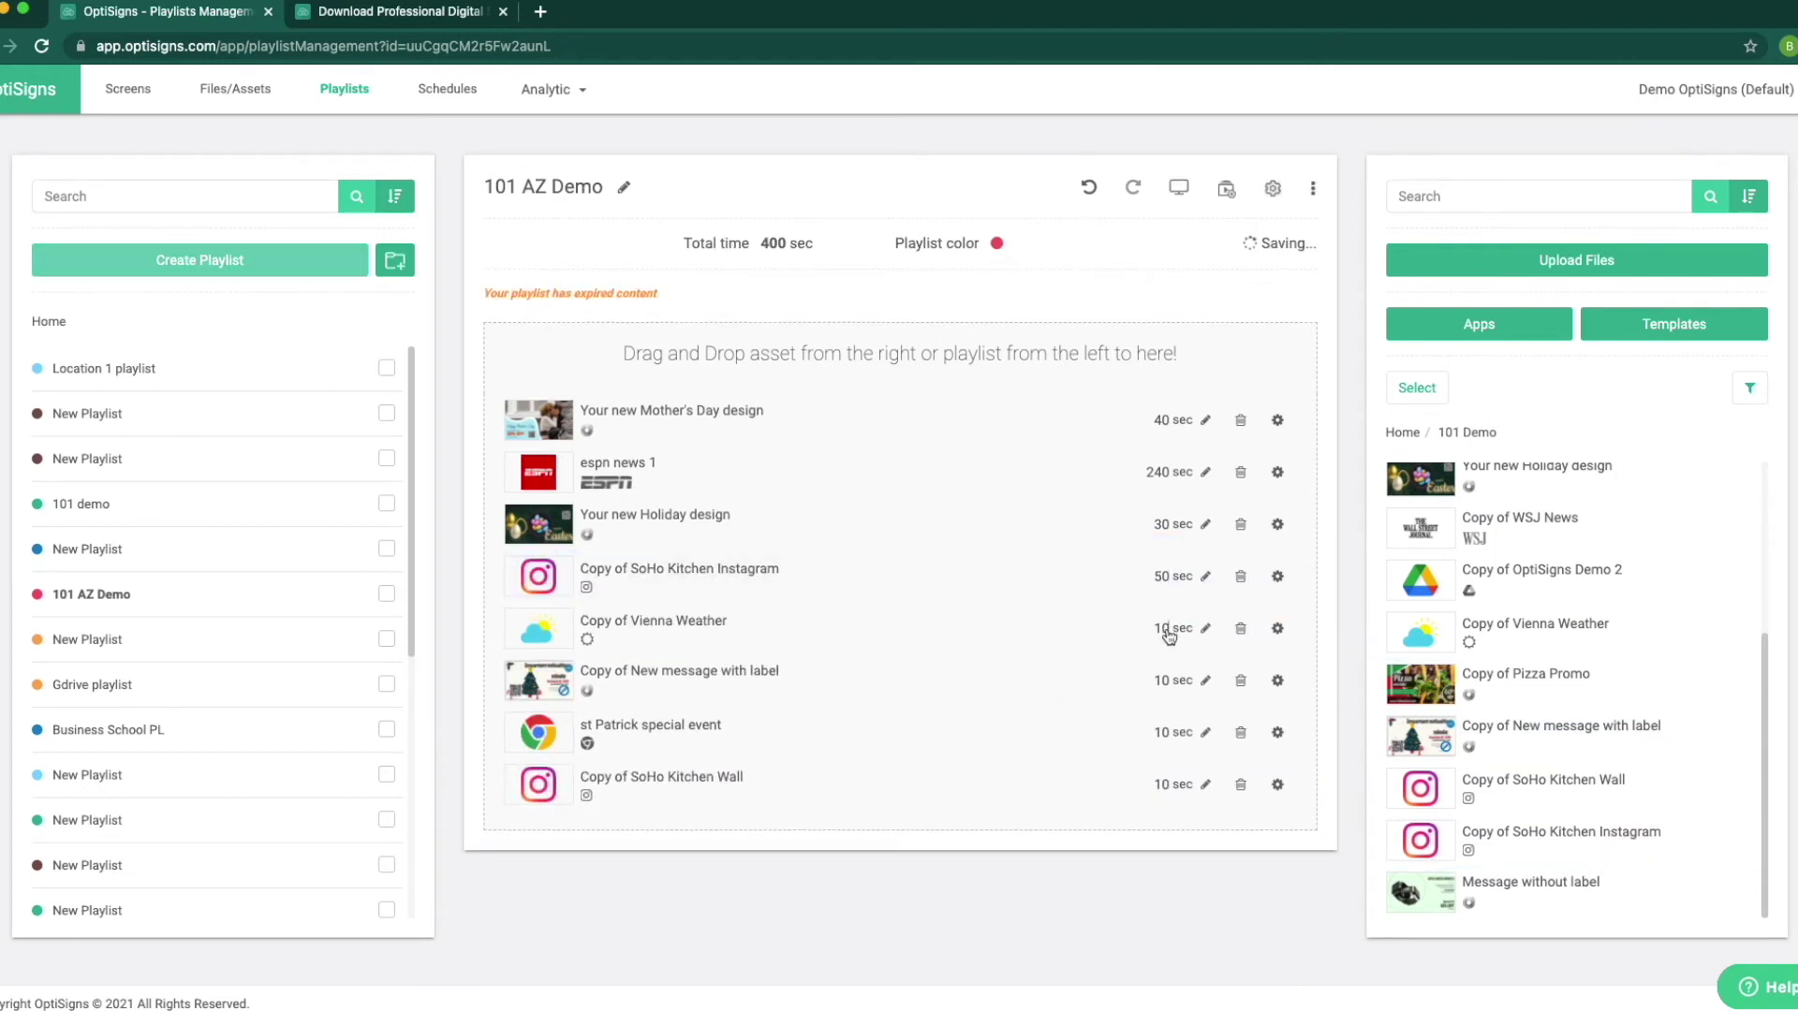
{"action": "double_click", "coordinate": [1161, 628]}
{"action": "type", "text": "50"}
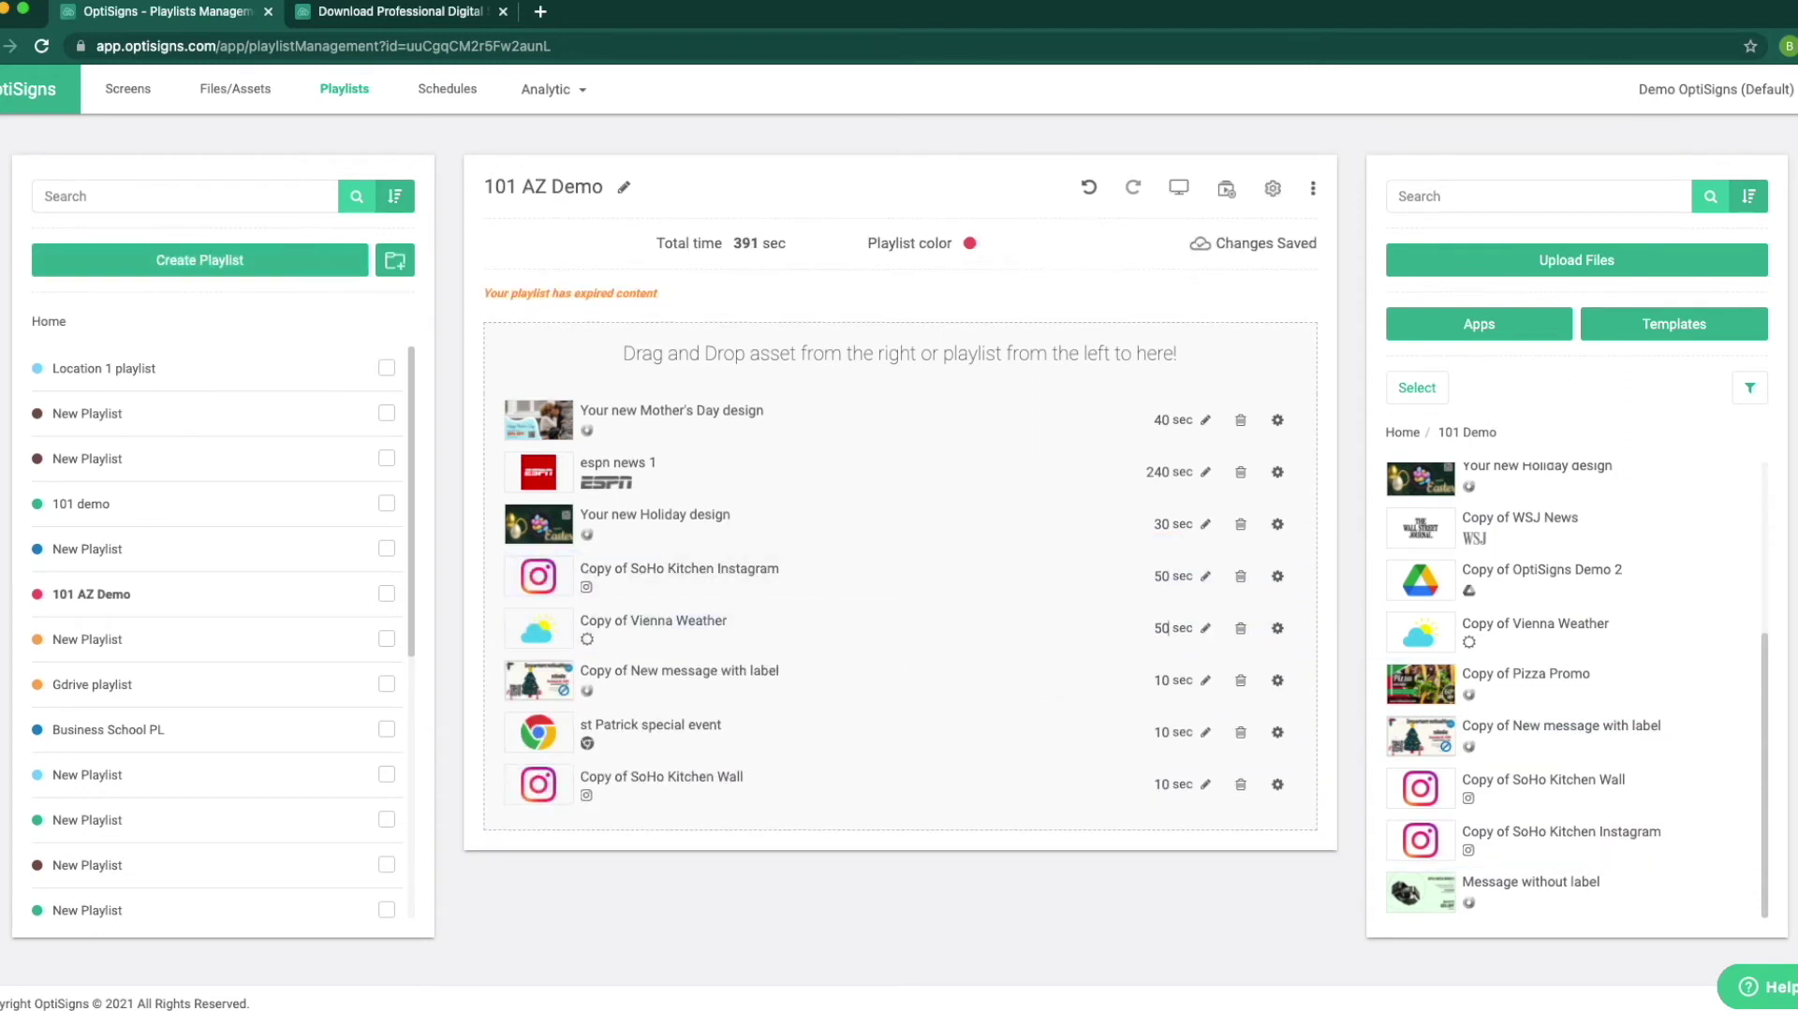
{"action": "double_click", "coordinate": [1161, 681]}
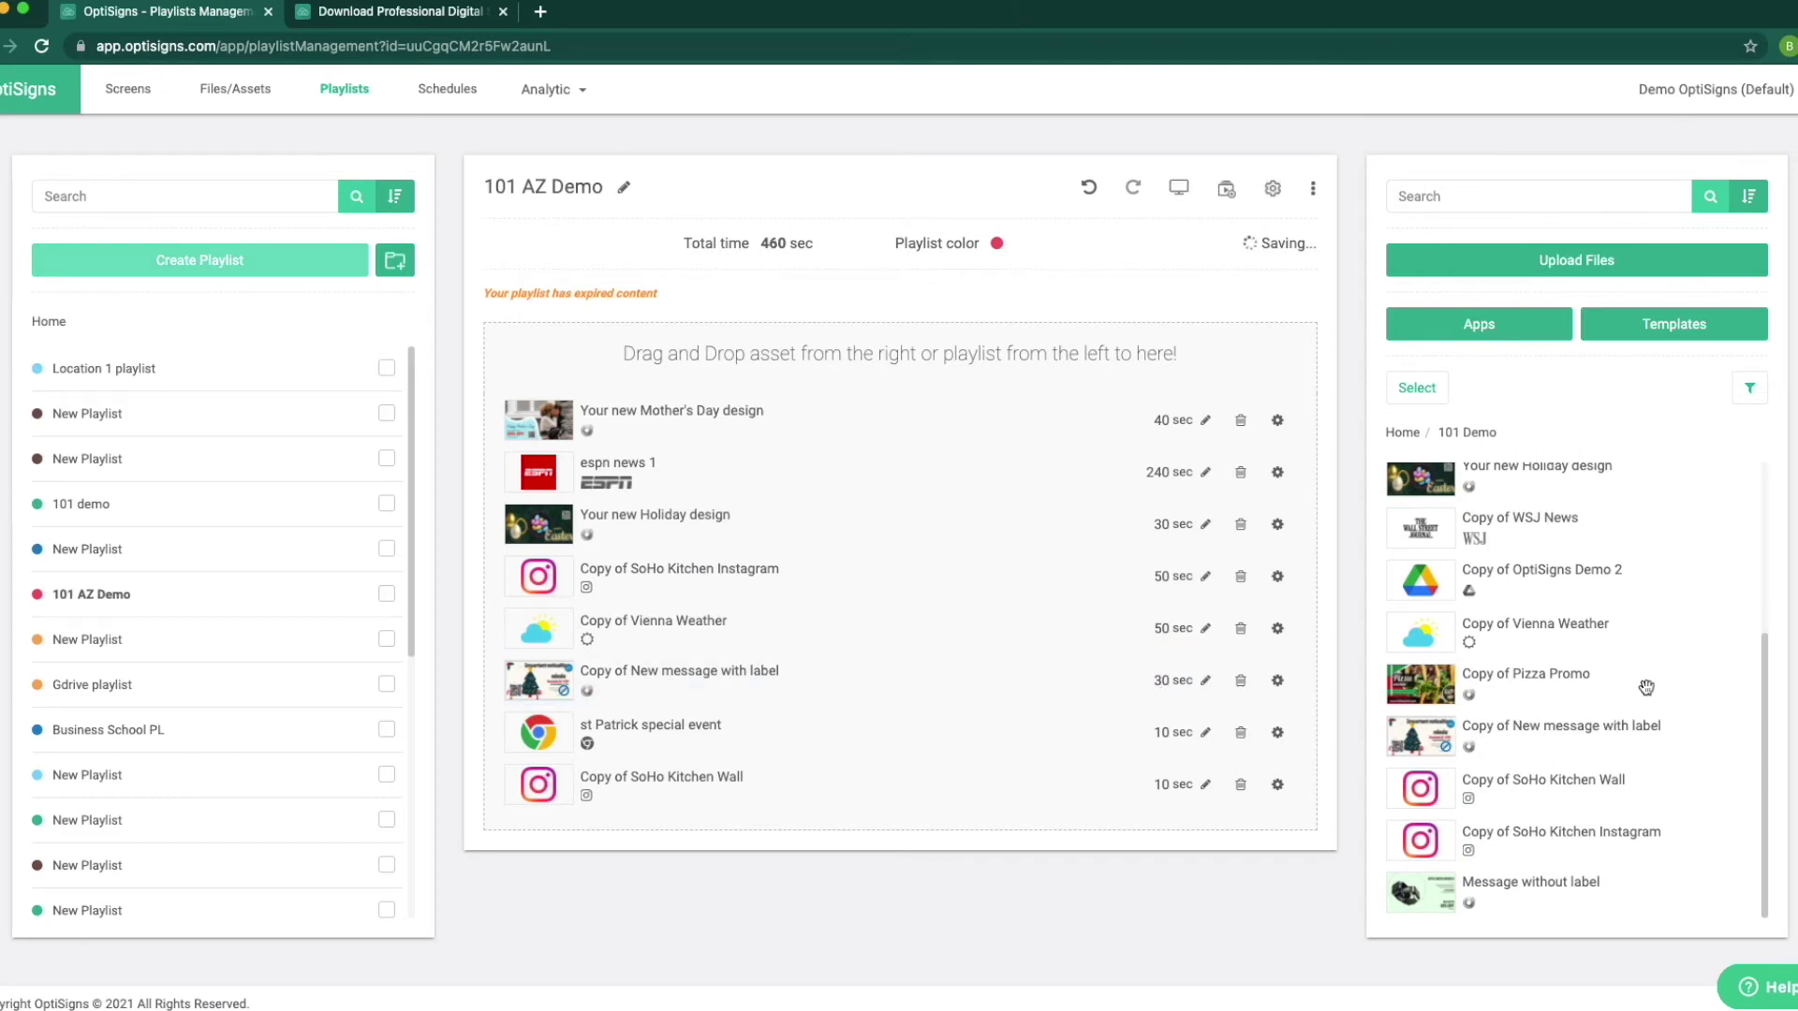
{"action": "key", "text": "Return"}
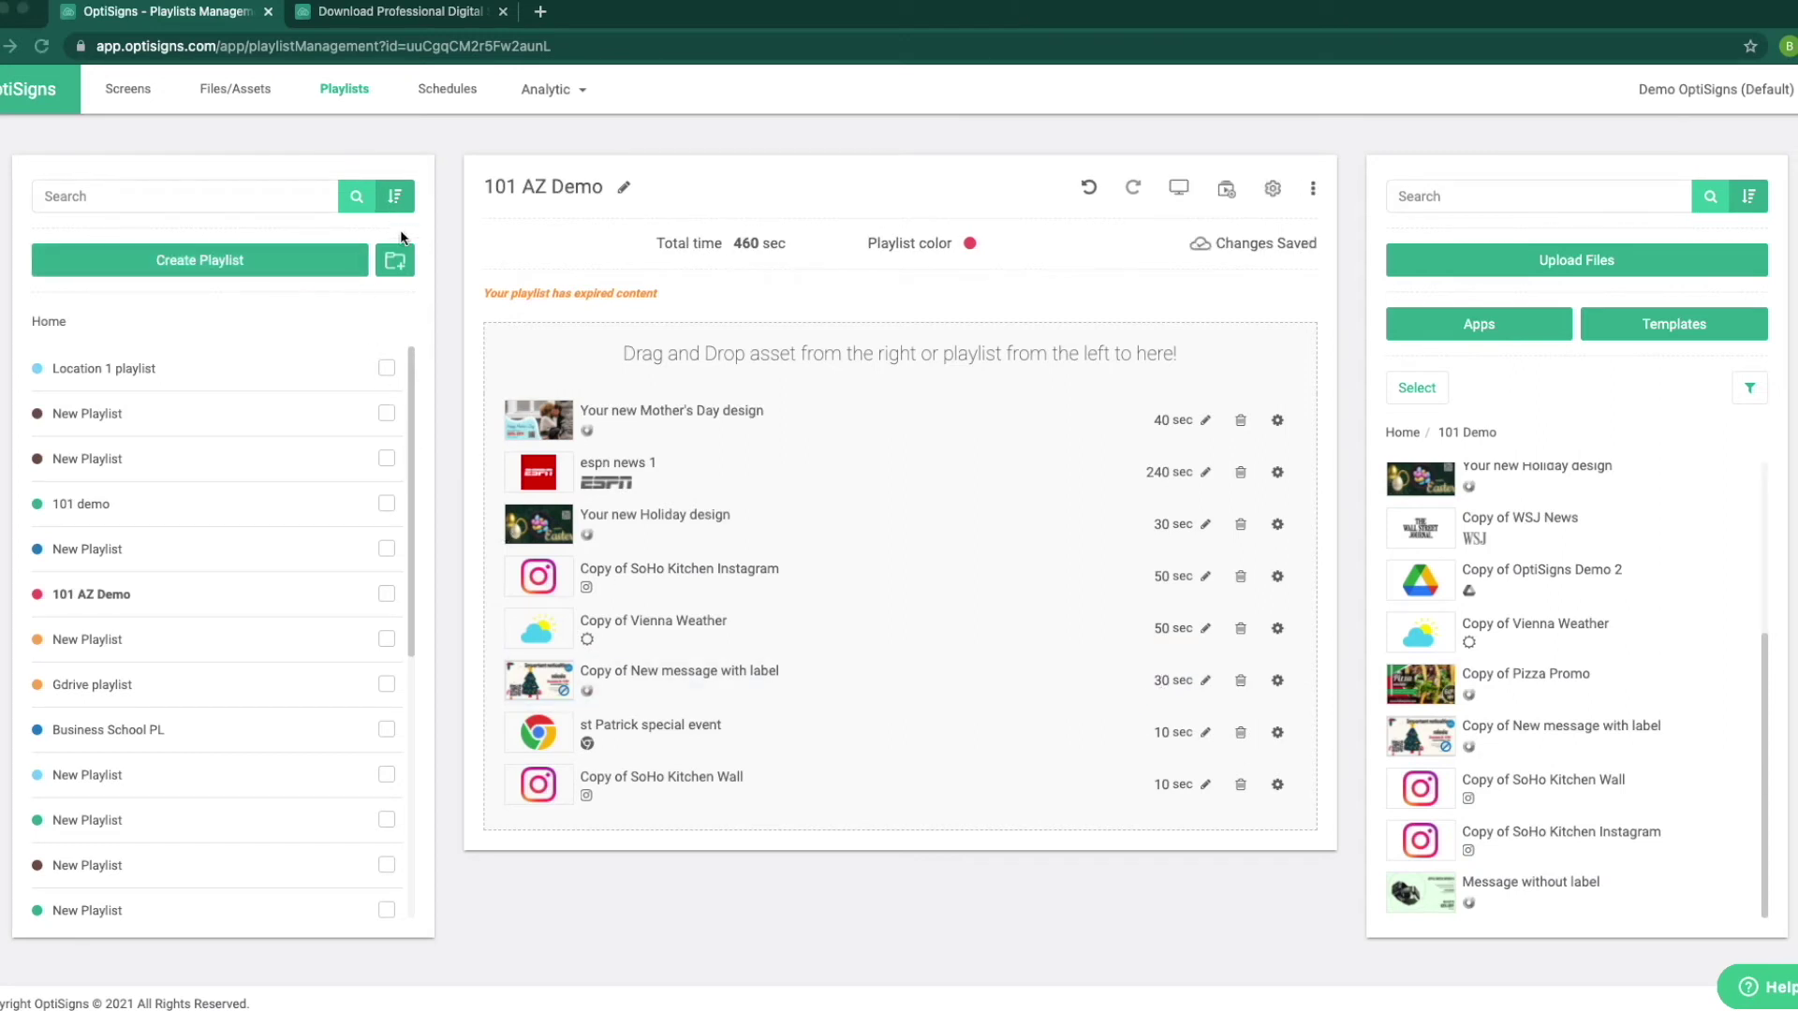
Show New Schedule's Aug 15 – 21, 2021 week scrolled to the evening hours
{"action": "left_click", "coordinate": [451, 90]}
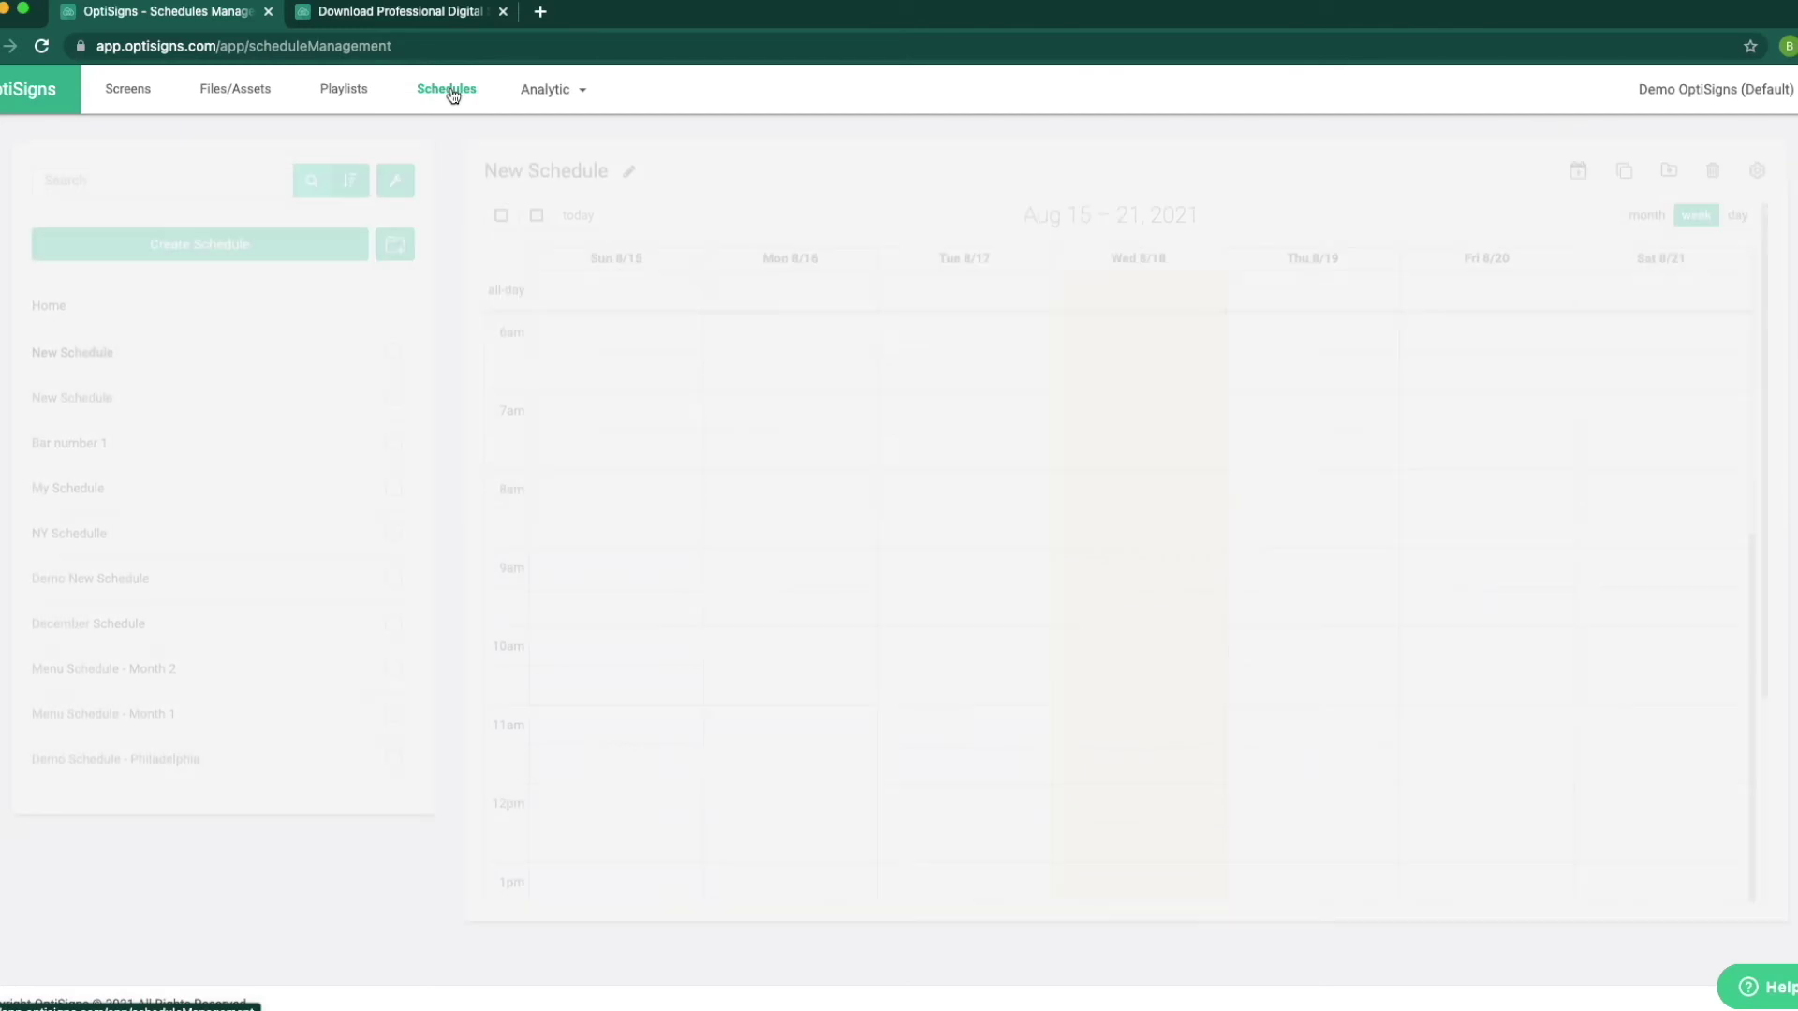
{"action": "left_click", "coordinate": [174, 356]}
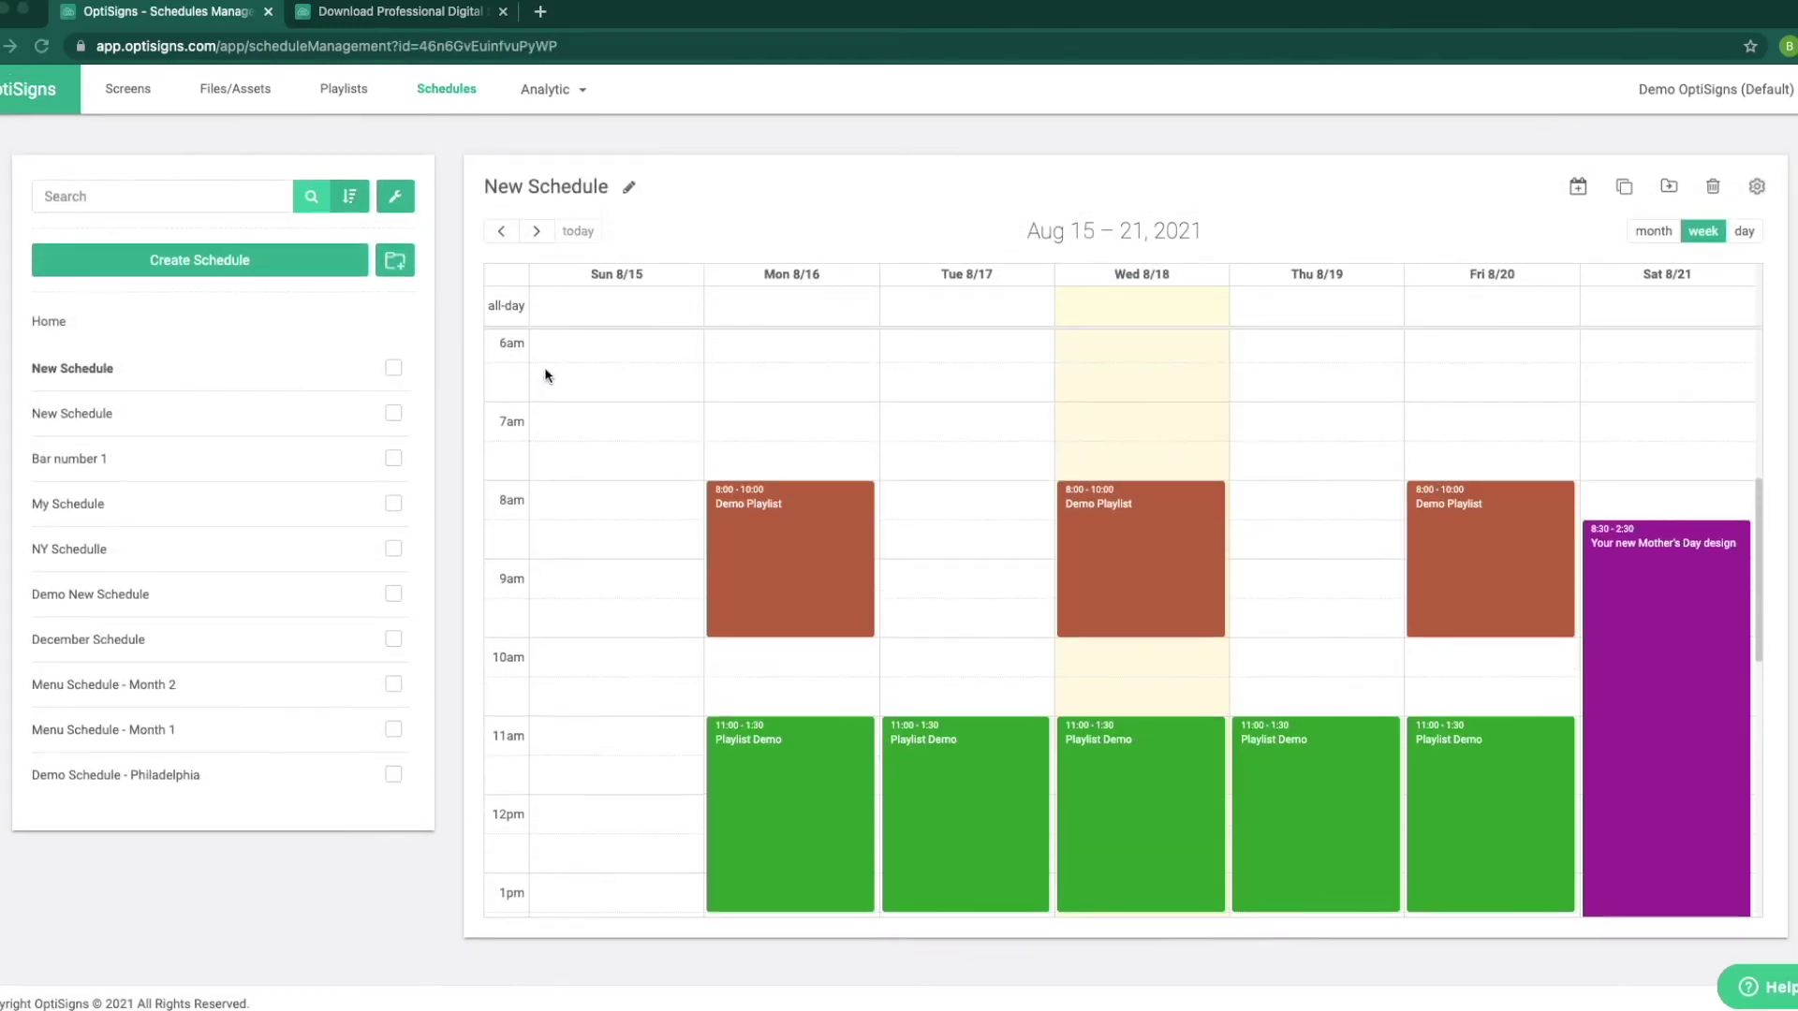
{"action": "scroll", "coordinate": [528, 383], "scroll_direction": "down", "scroll_amount": 5}
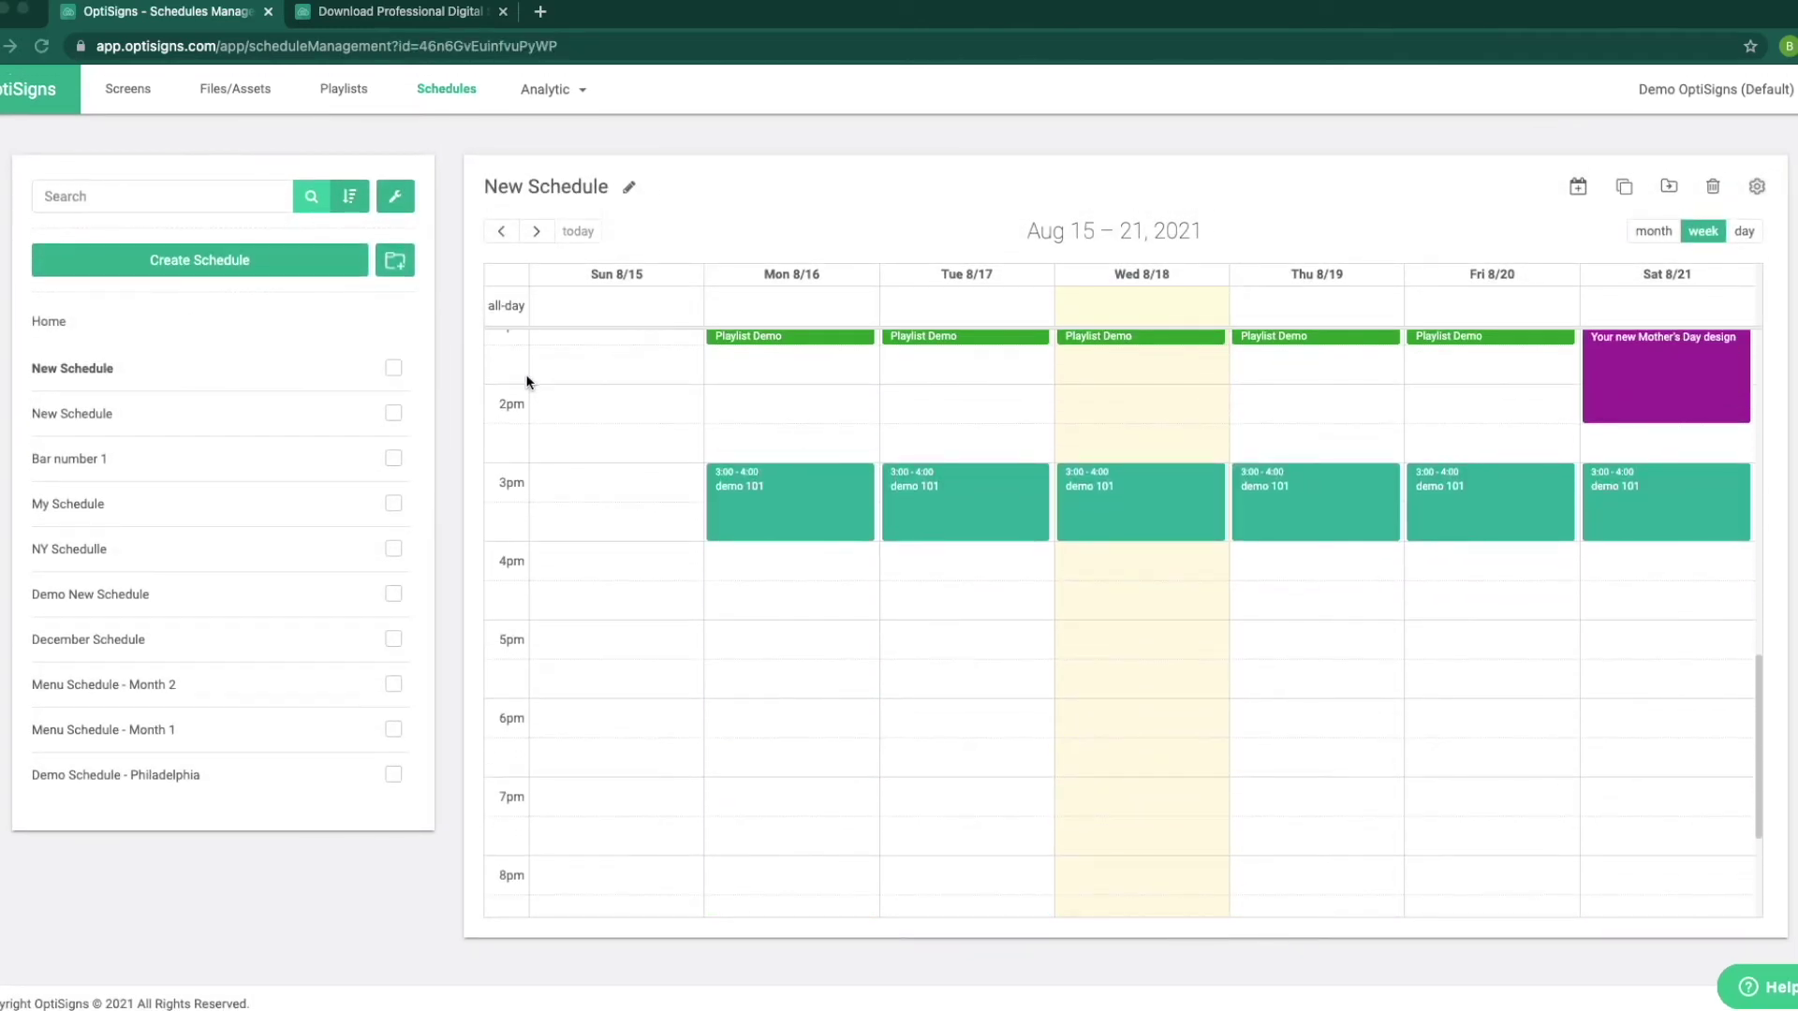
{"action": "scroll", "coordinate": [772, 564], "scroll_direction": "down", "scroll_amount": 2}
{"action": "scroll", "coordinate": [773, 563], "scroll_direction": "up", "scroll_amount": 5}
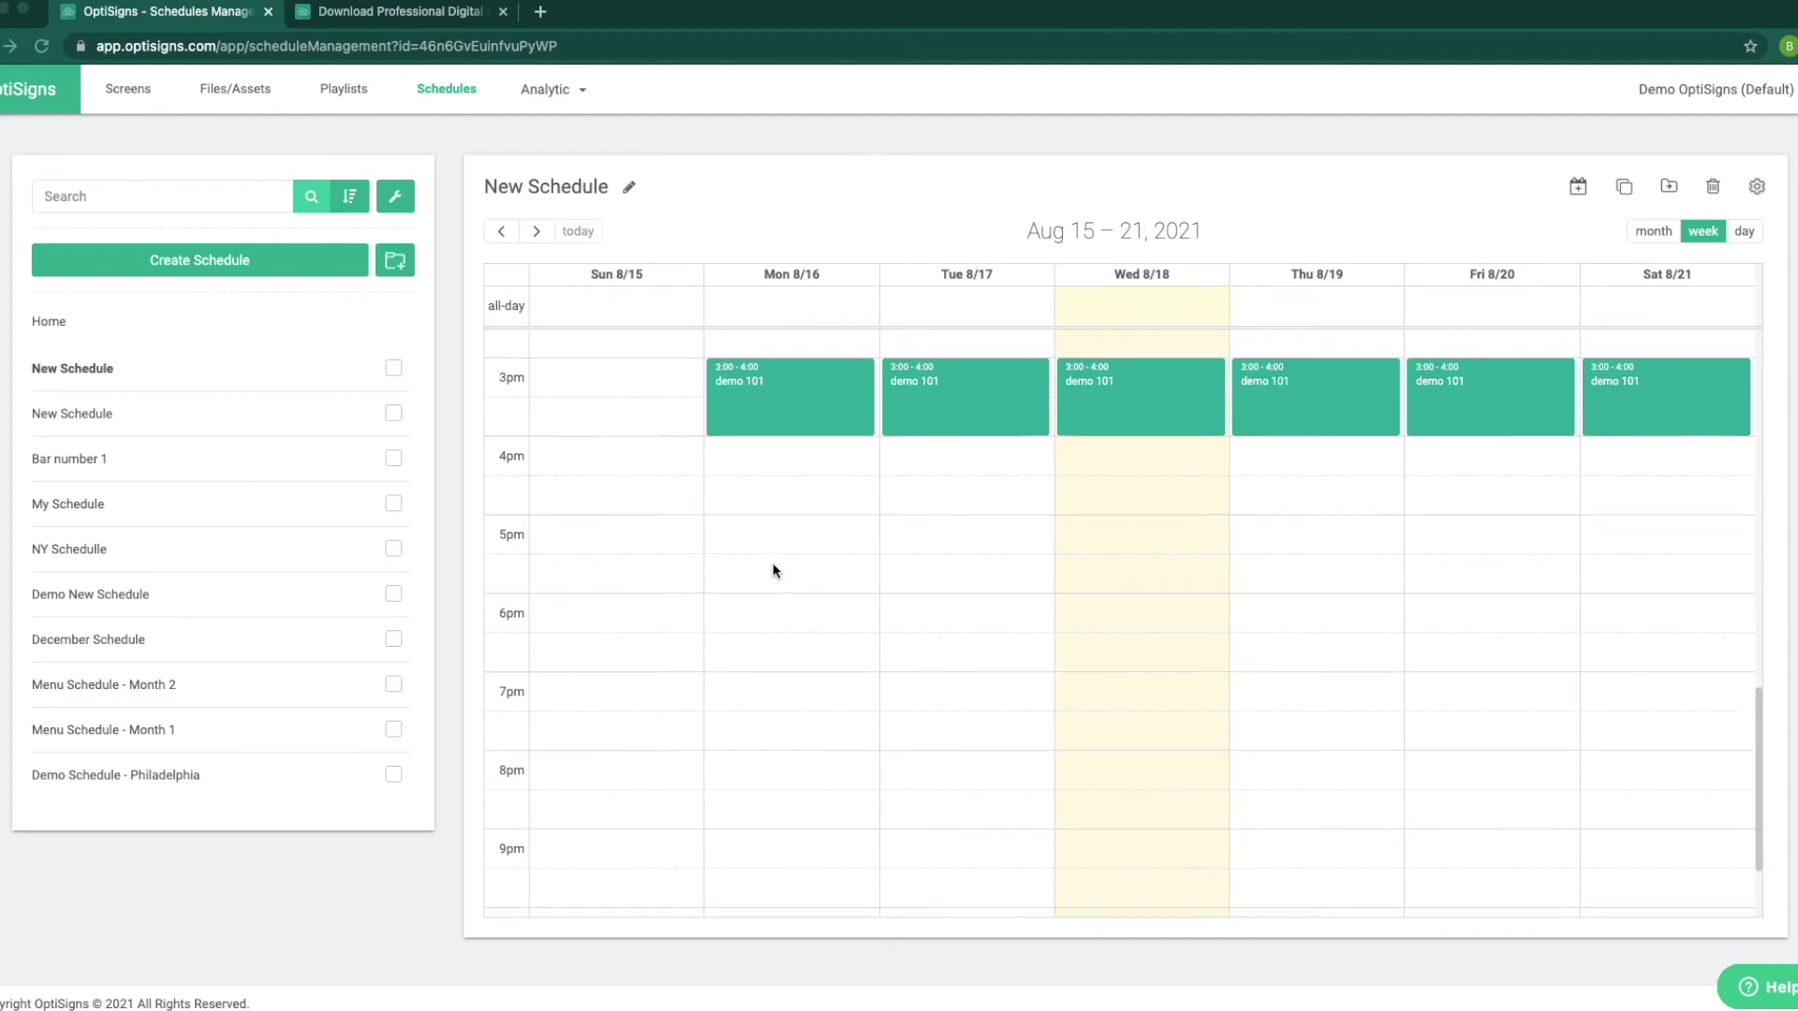
{"action": "scroll", "coordinate": [772, 566], "scroll_direction": "down", "scroll_amount": 5}
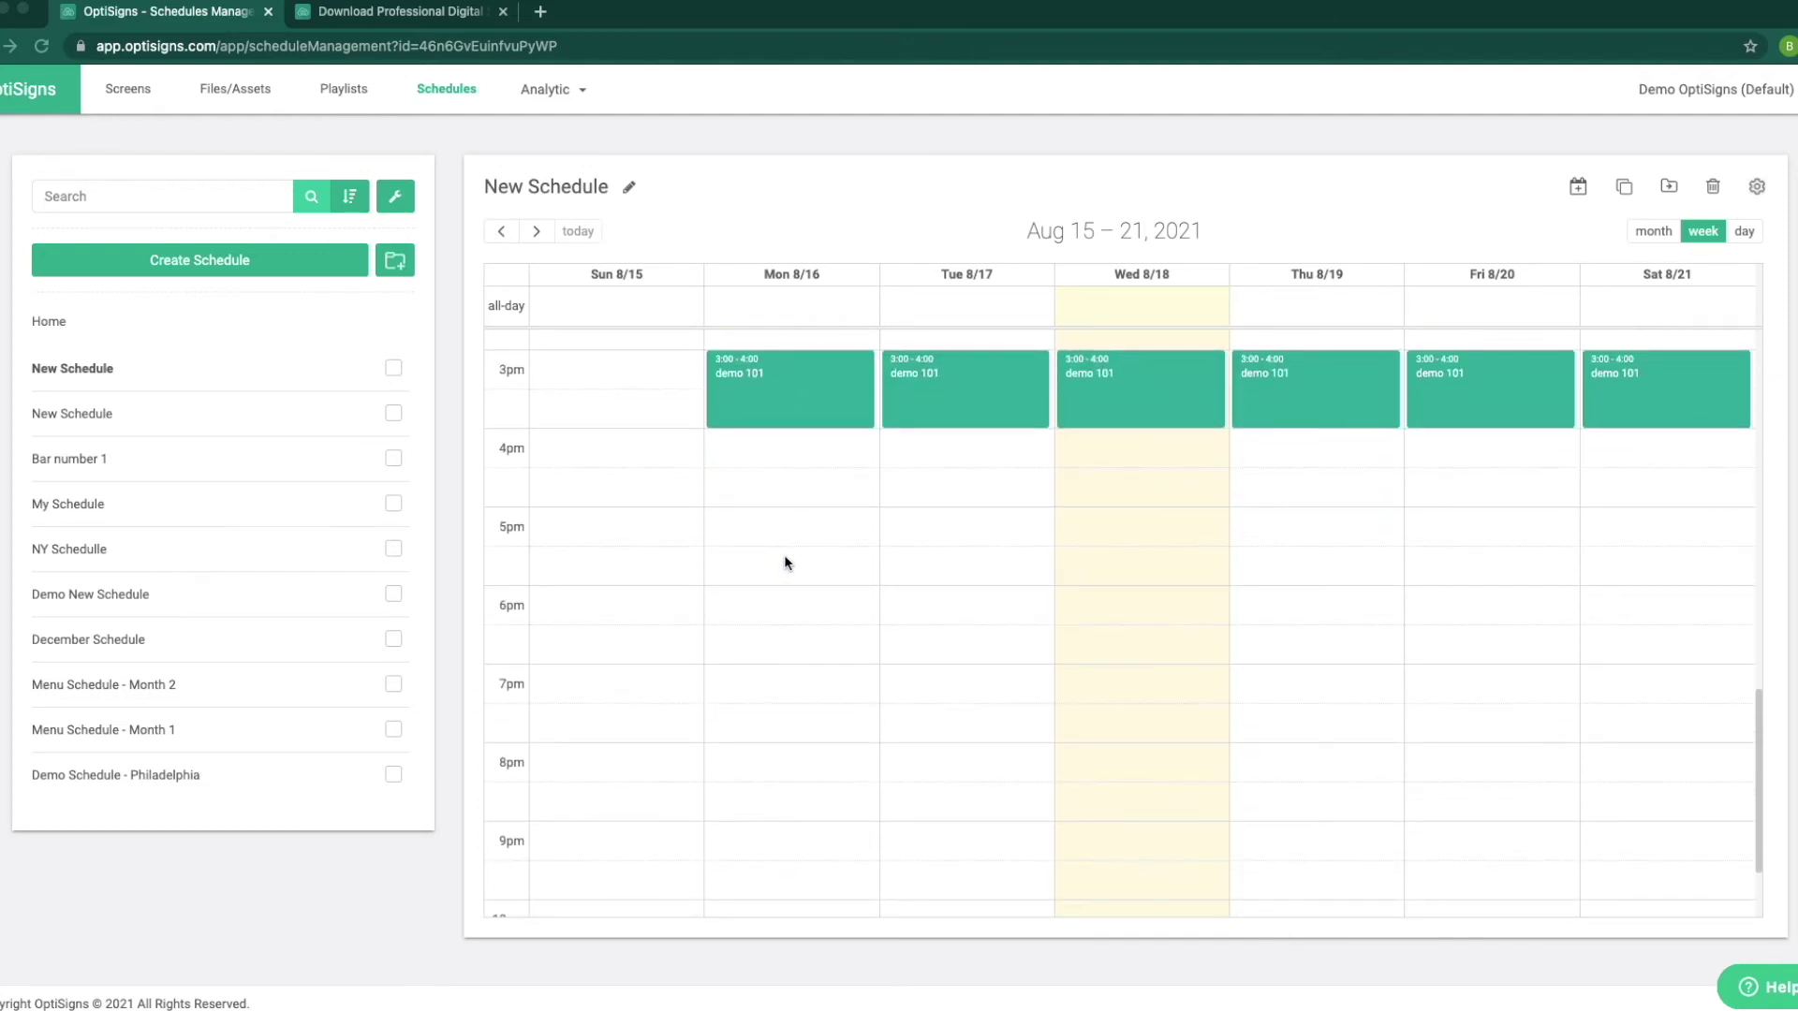
Create a Monday 5–7 pm event showing the asset Your new Mother's Day design
{"action": "left_click_drag", "start_coordinate": [795, 543], "coordinate": [799, 634]}
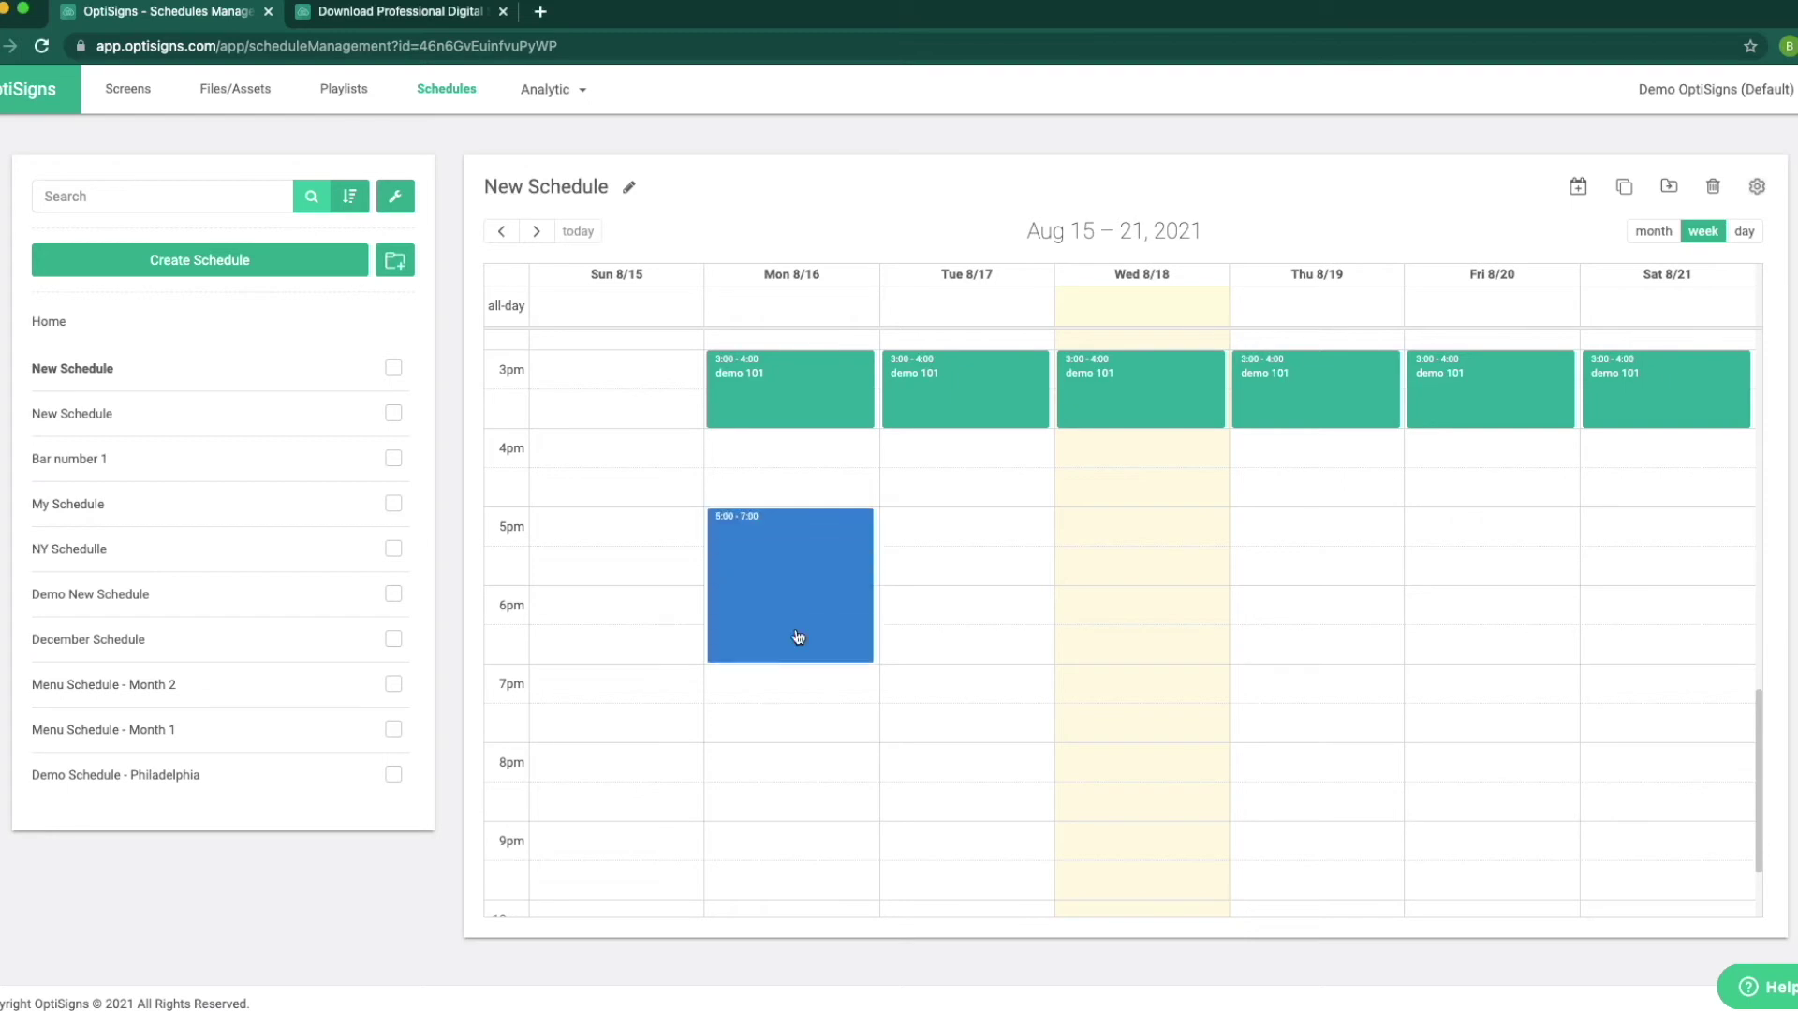
{"action": "left_click", "coordinate": [913, 272]}
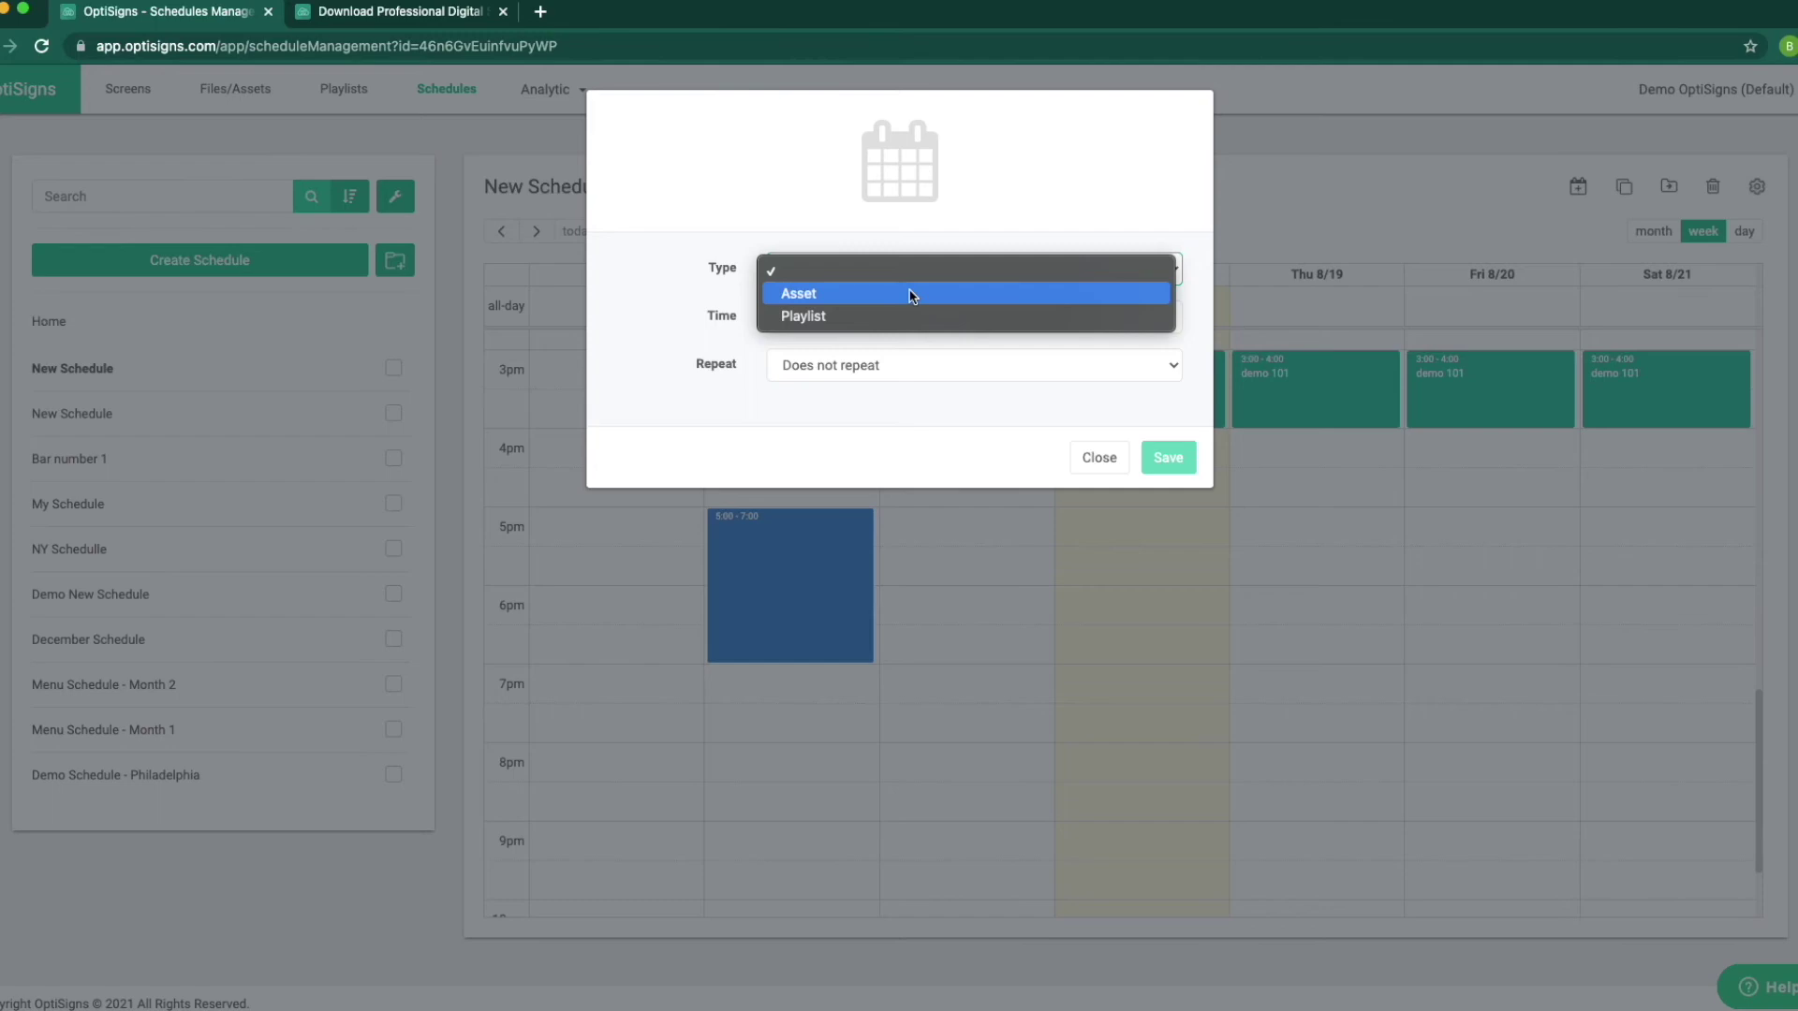
{"action": "left_click", "coordinate": [911, 296]}
{"action": "left_click", "coordinate": [894, 412]}
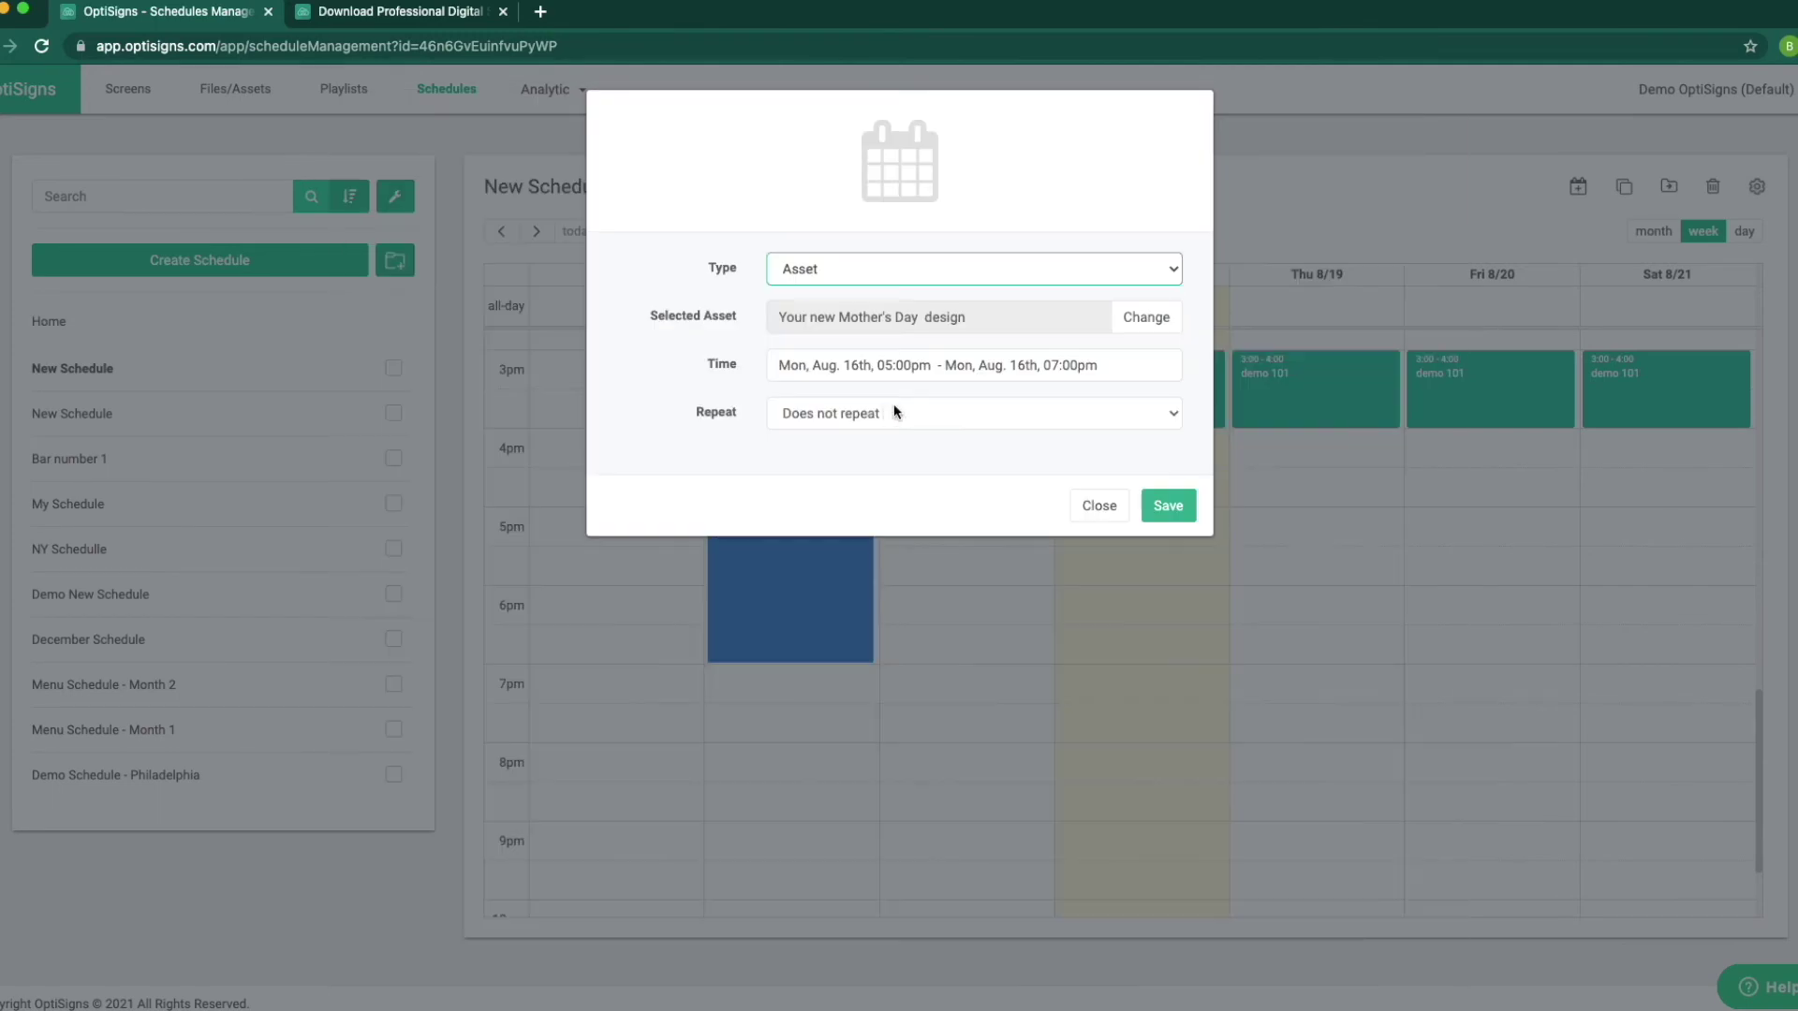
Make the event repeat every 2 weeks on Mon, Wed and Fri, save it, and view the month
{"action": "left_click", "coordinate": [955, 402]}
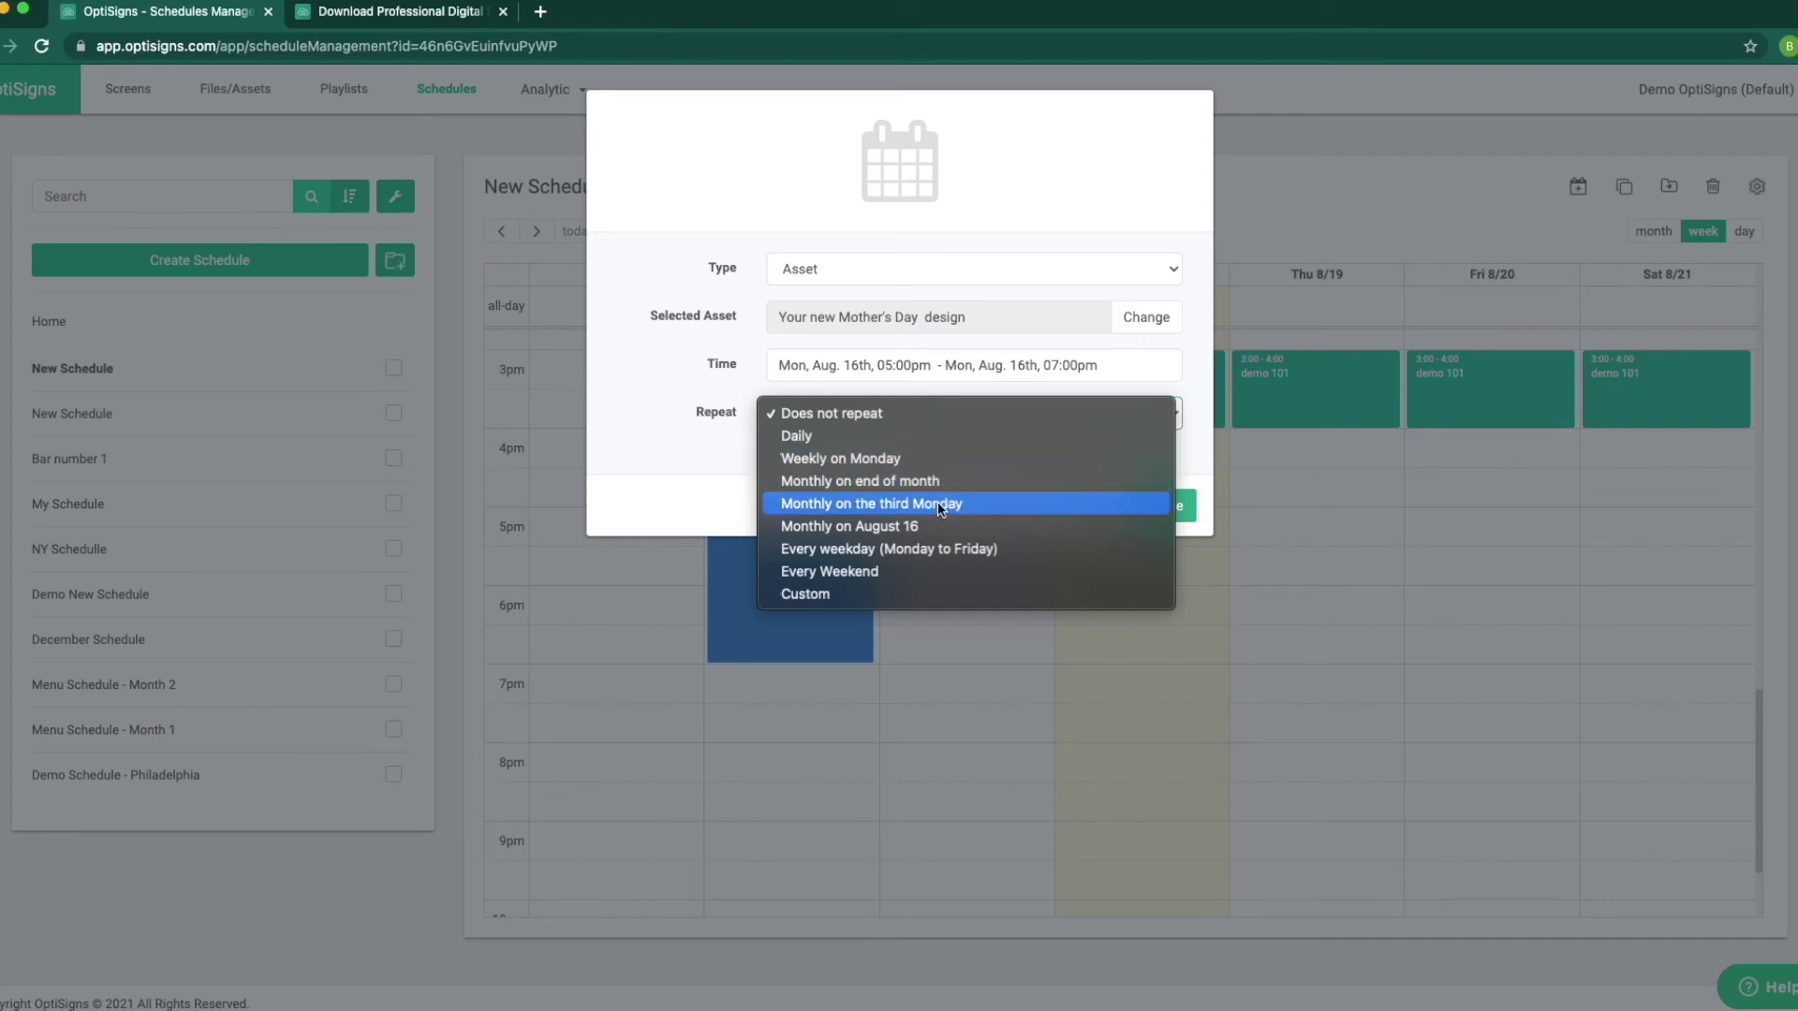
{"action": "left_click", "coordinate": [940, 594]}
{"action": "left_click", "coordinate": [1033, 305]}
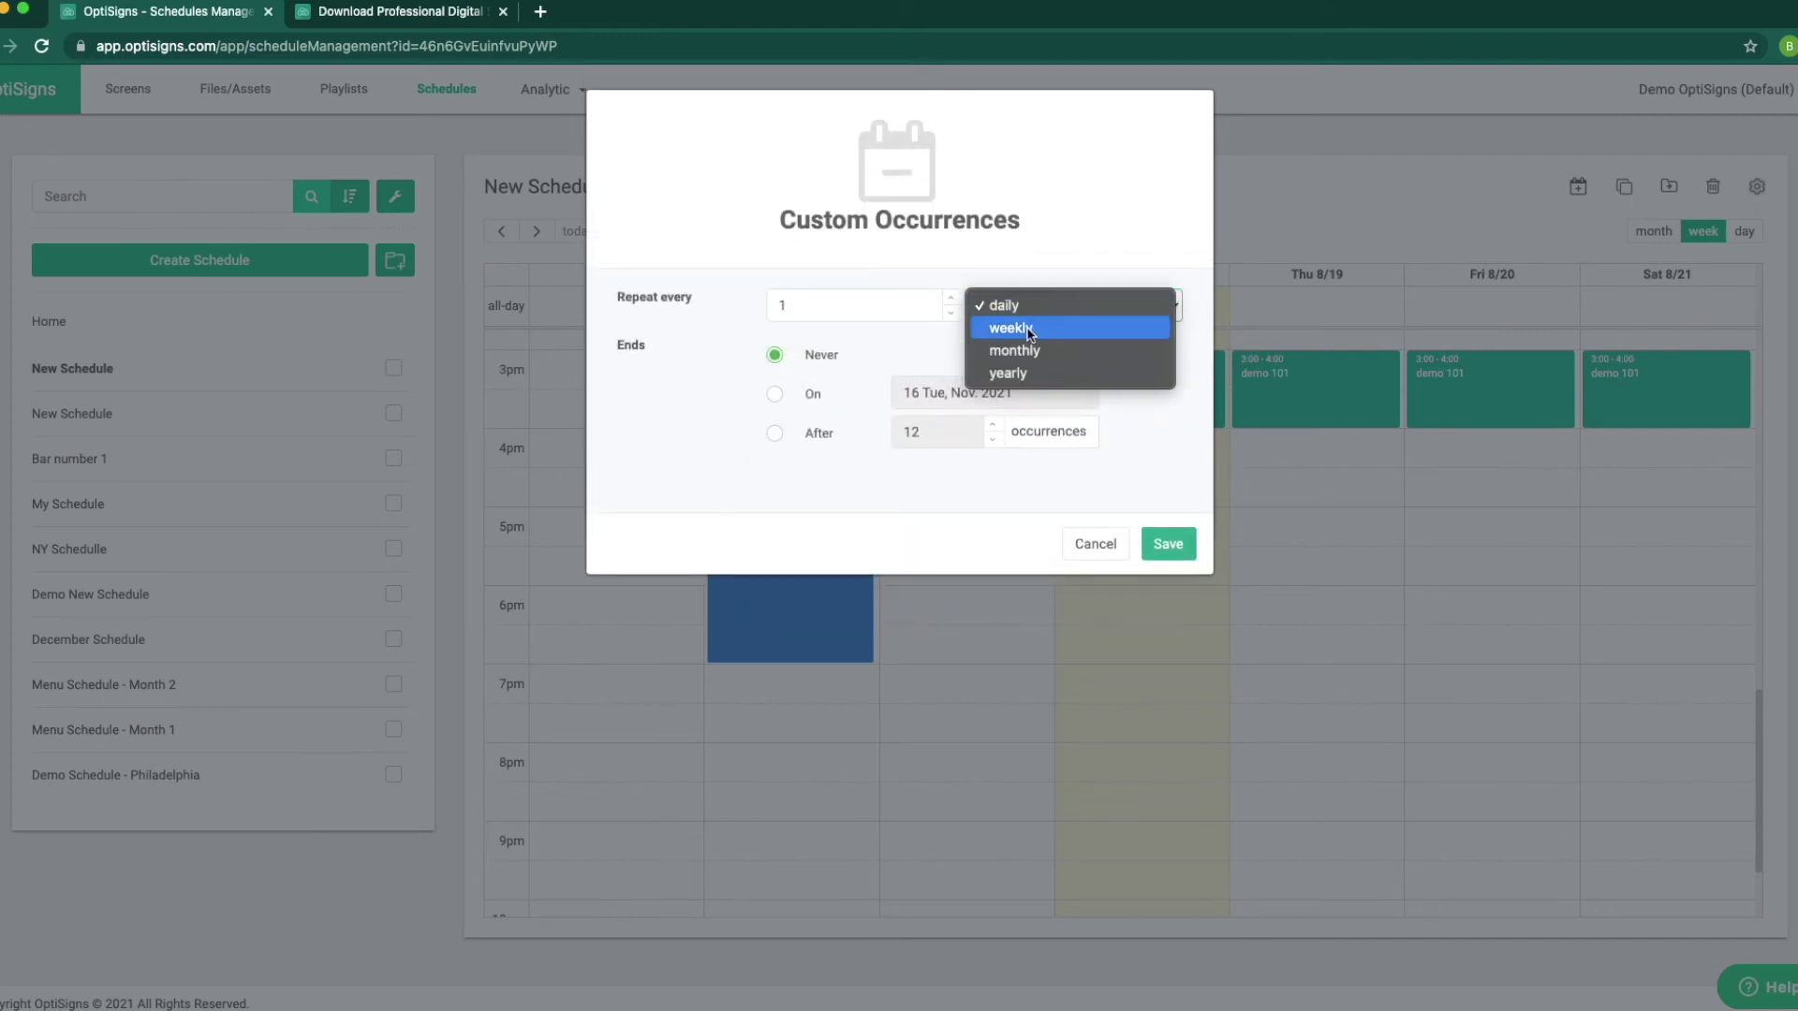
{"action": "left_click", "coordinate": [1029, 335]}
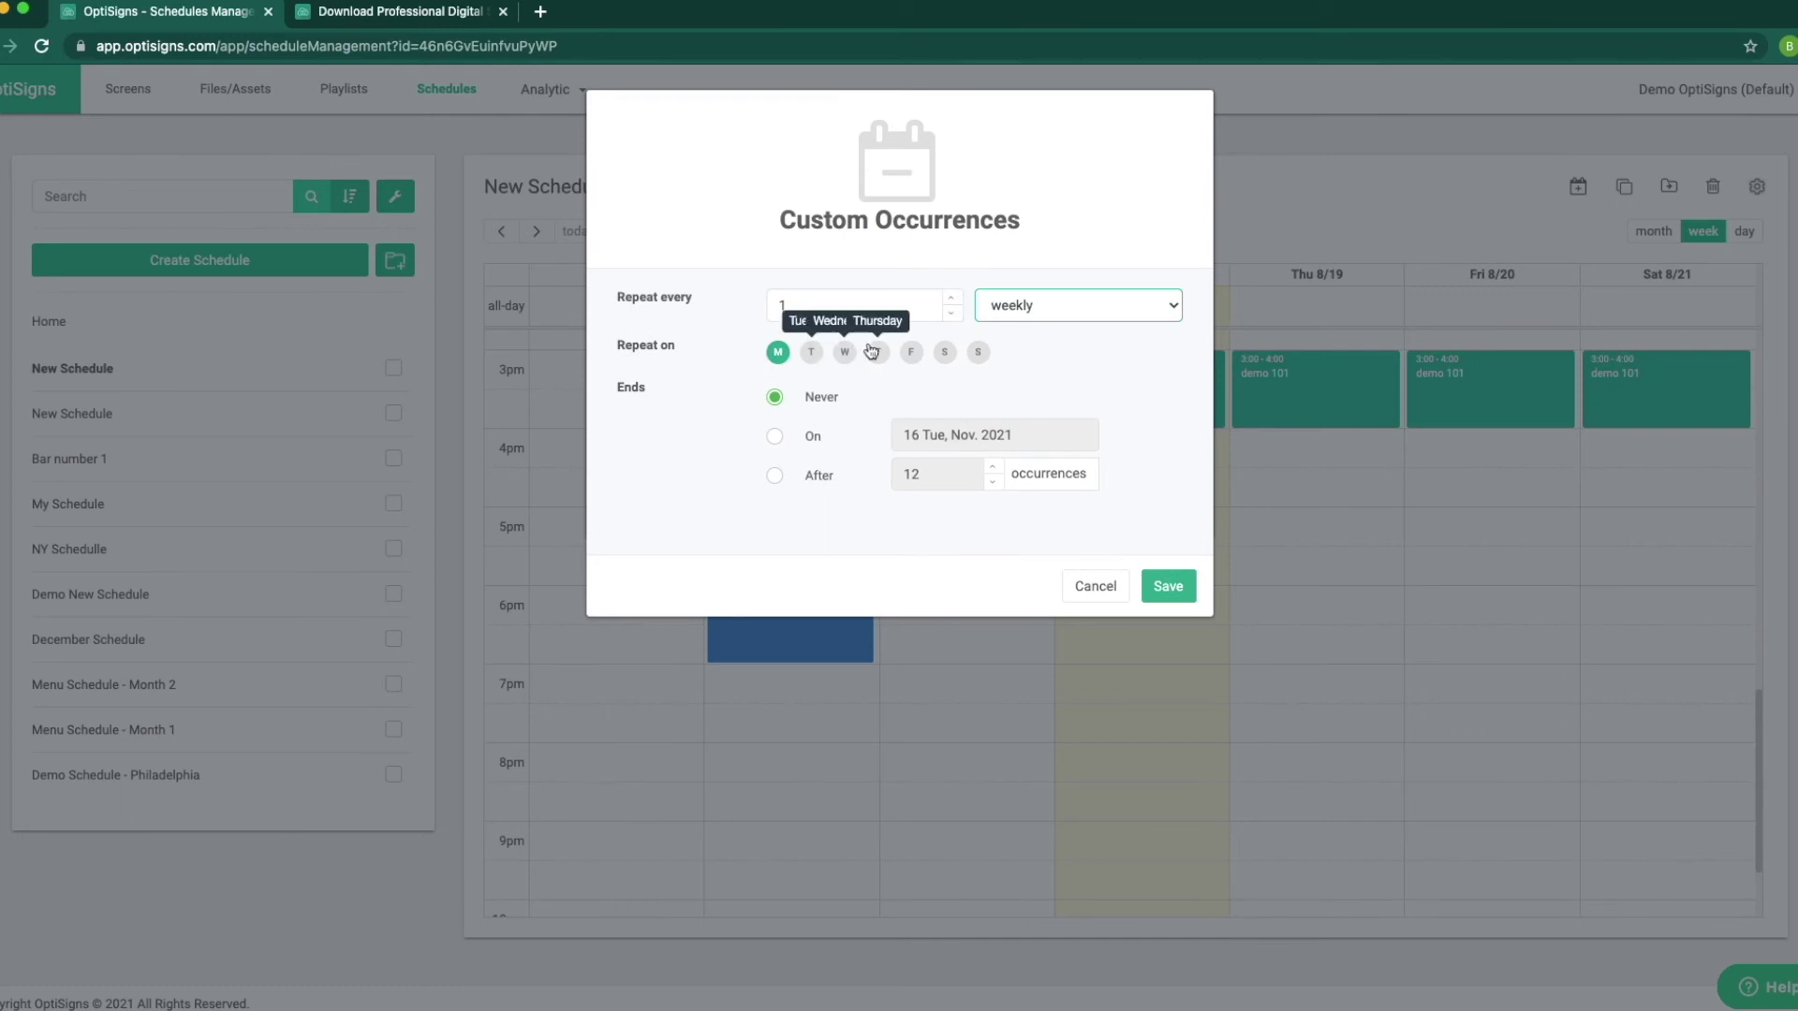
{"action": "left_click", "coordinate": [951, 298]}
{"action": "left_click", "coordinate": [842, 353]}
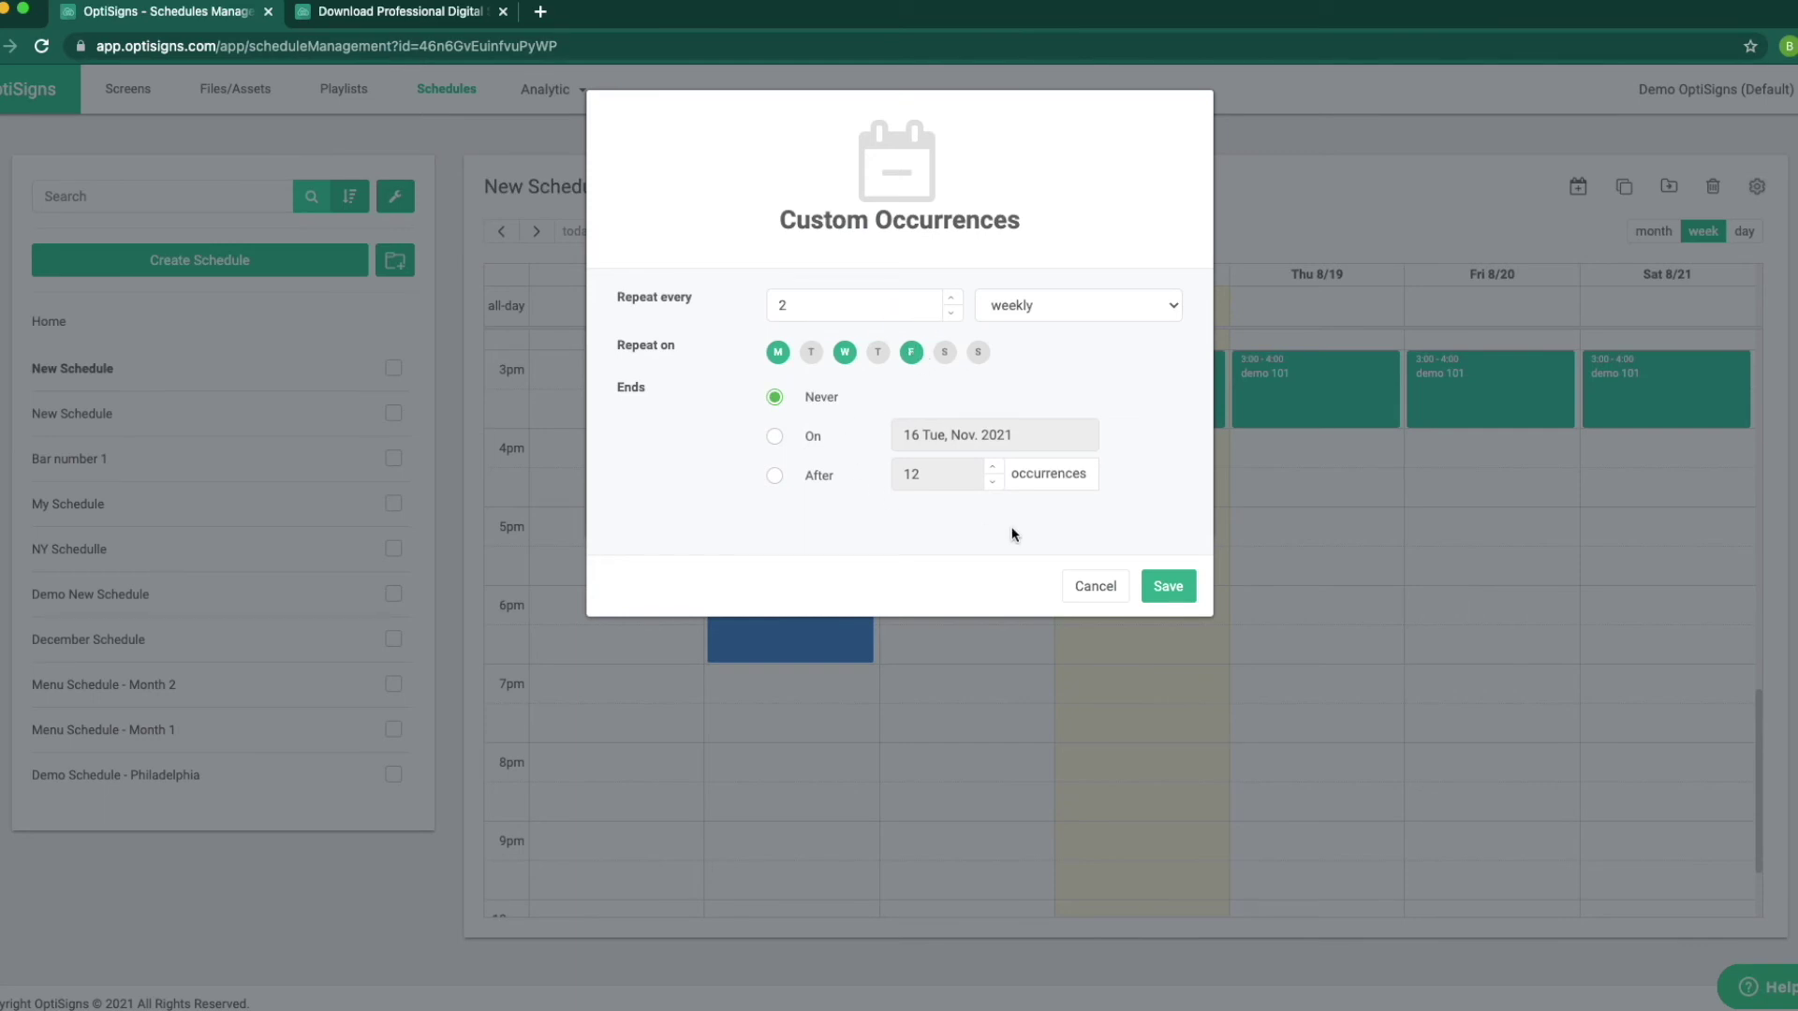
{"action": "left_click", "coordinate": [1159, 577]}
{"action": "left_click", "coordinate": [1167, 506]}
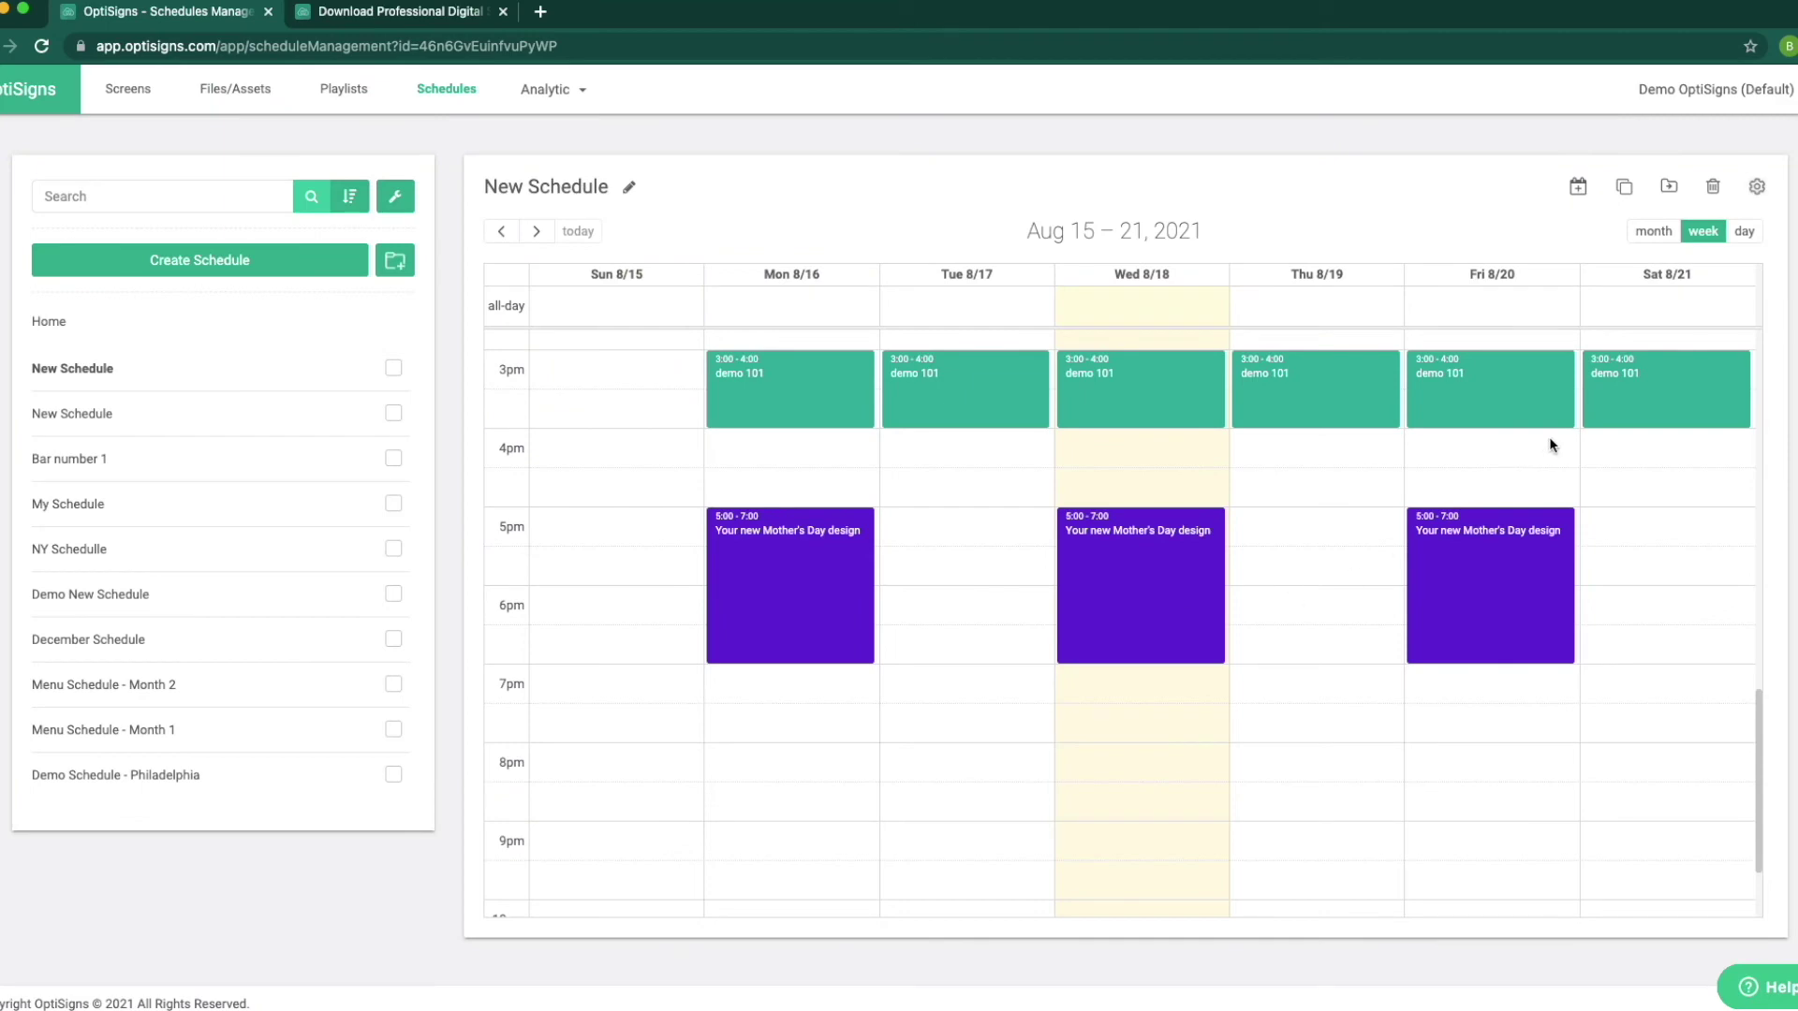
{"action": "left_click", "coordinate": [1654, 232]}
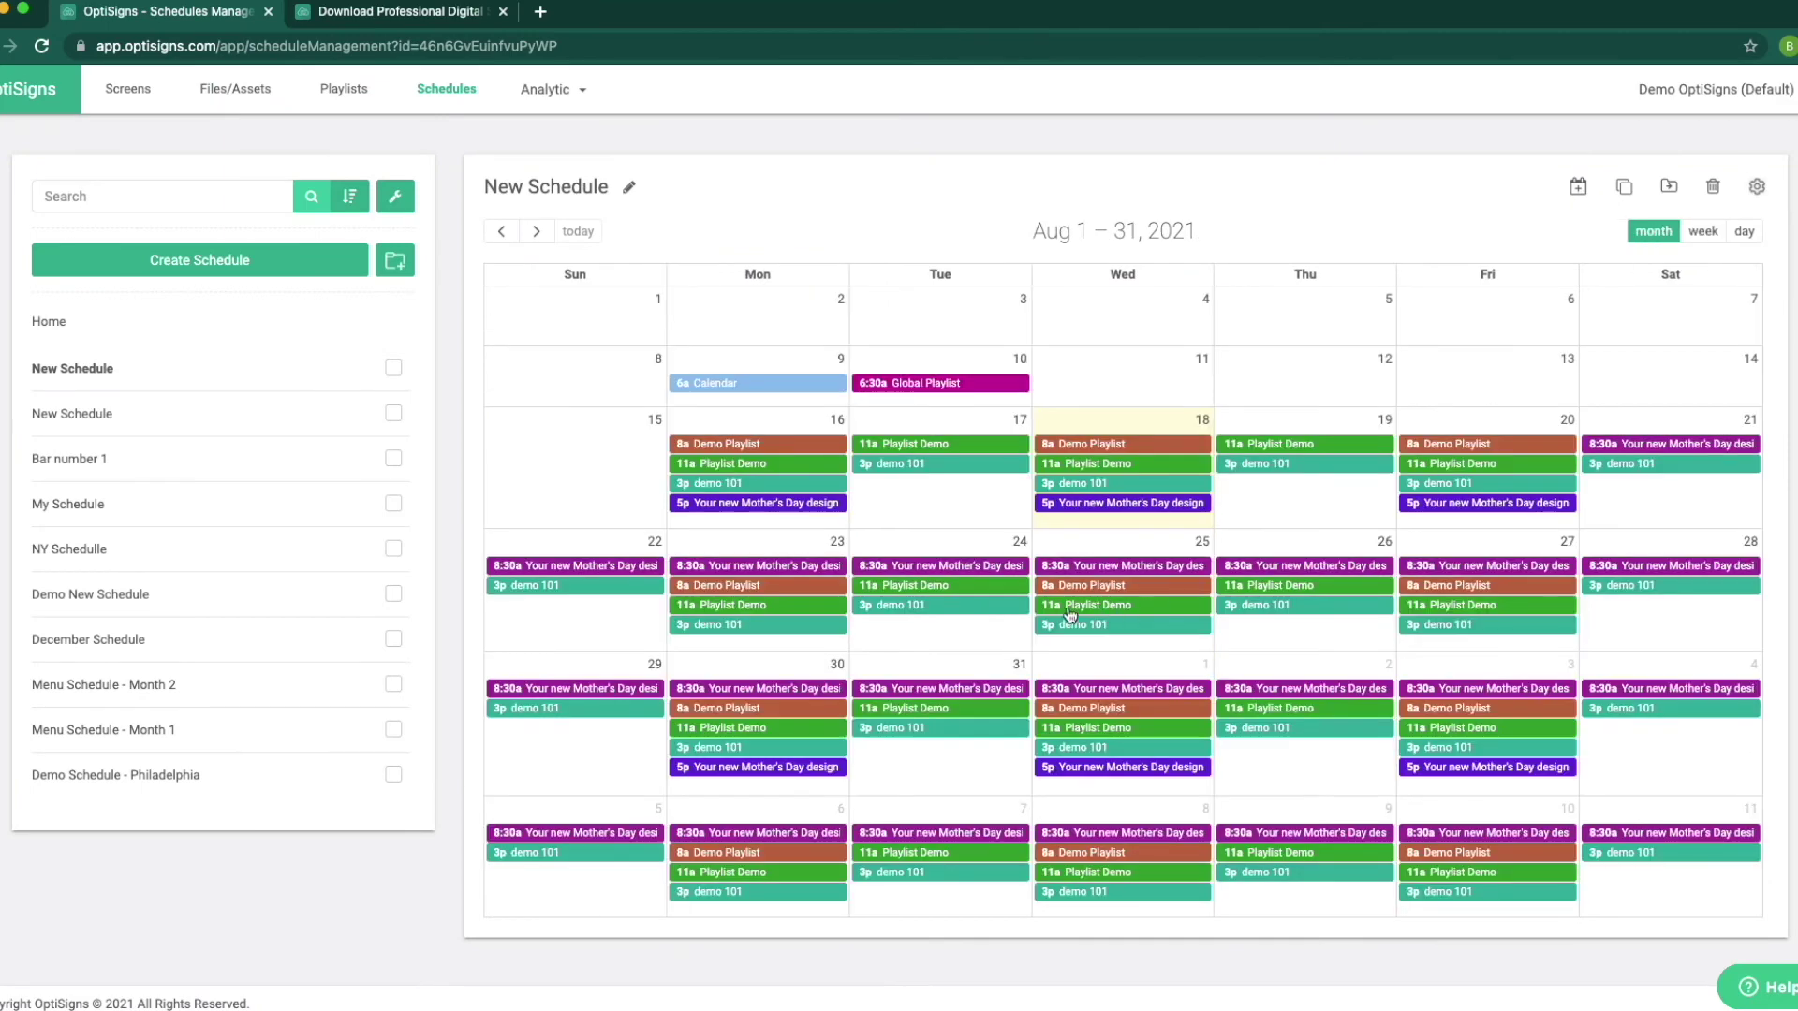
{"action": "left_click", "coordinate": [223, 89]}
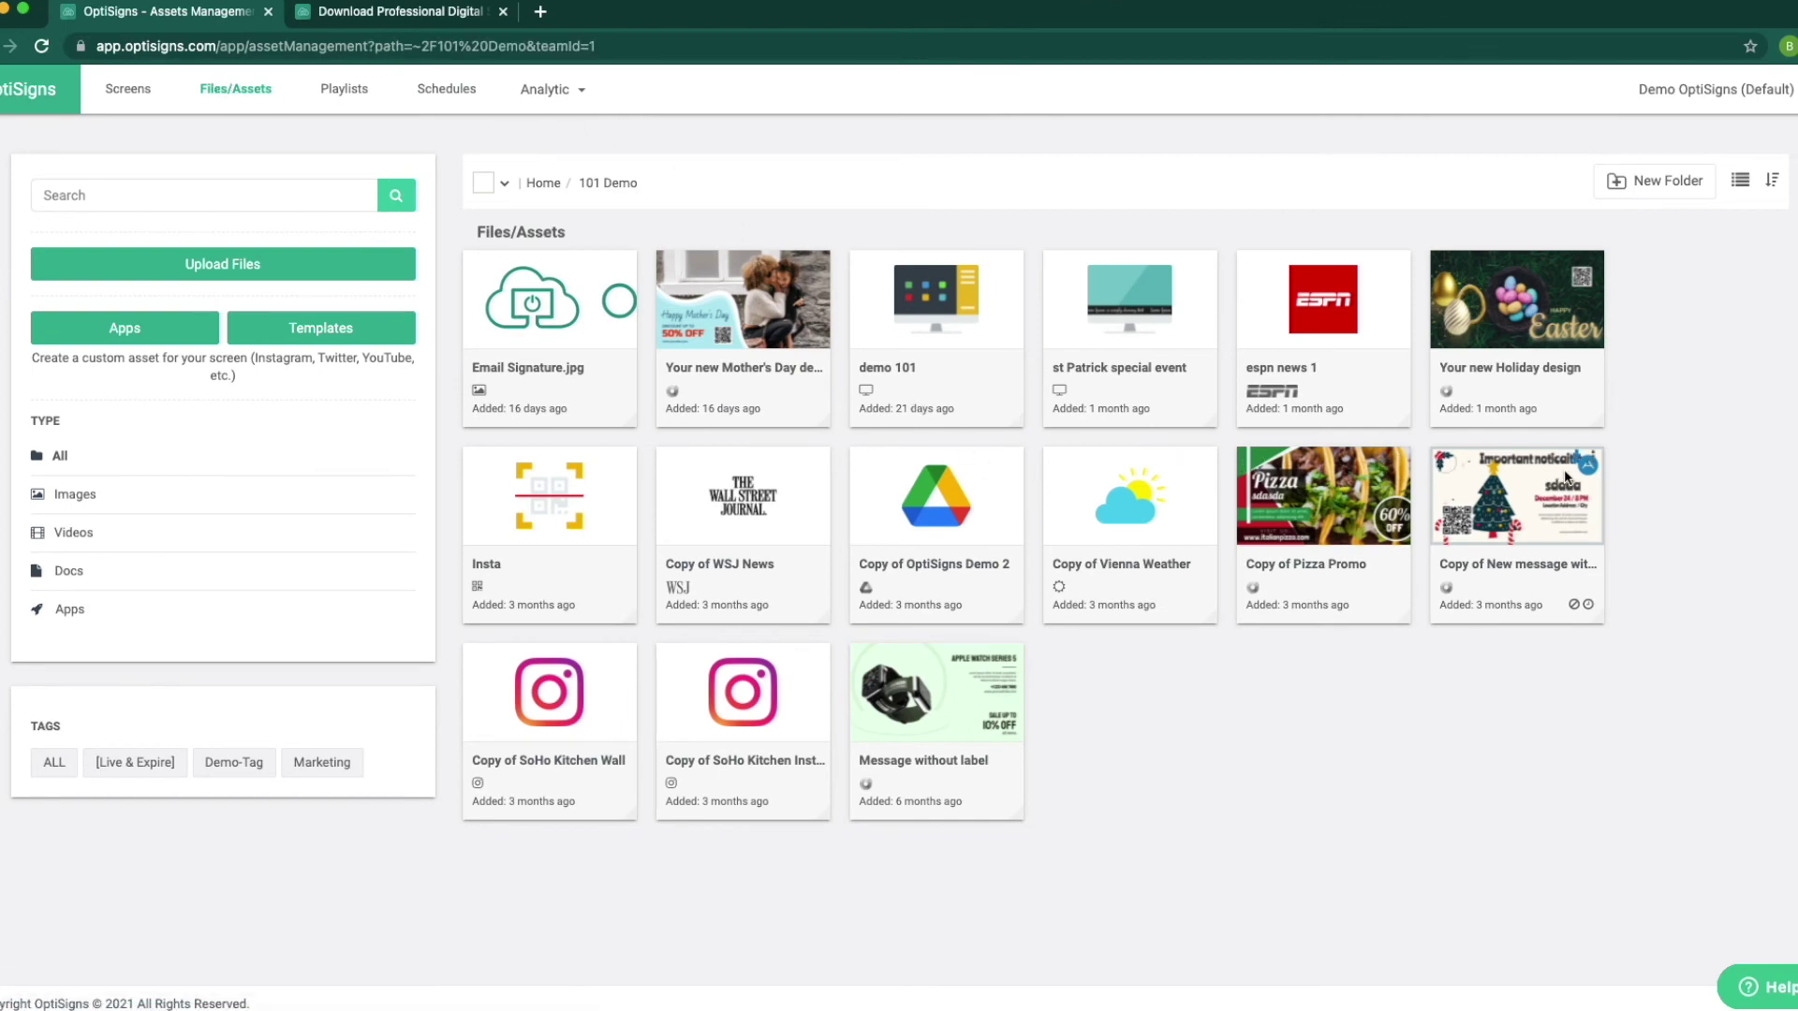
Open the Set Asset to Live / Expire settings for Copy of New message with label
{"action": "scroll", "coordinate": [1564, 469], "scroll_direction": "up", "scroll_amount": 5}
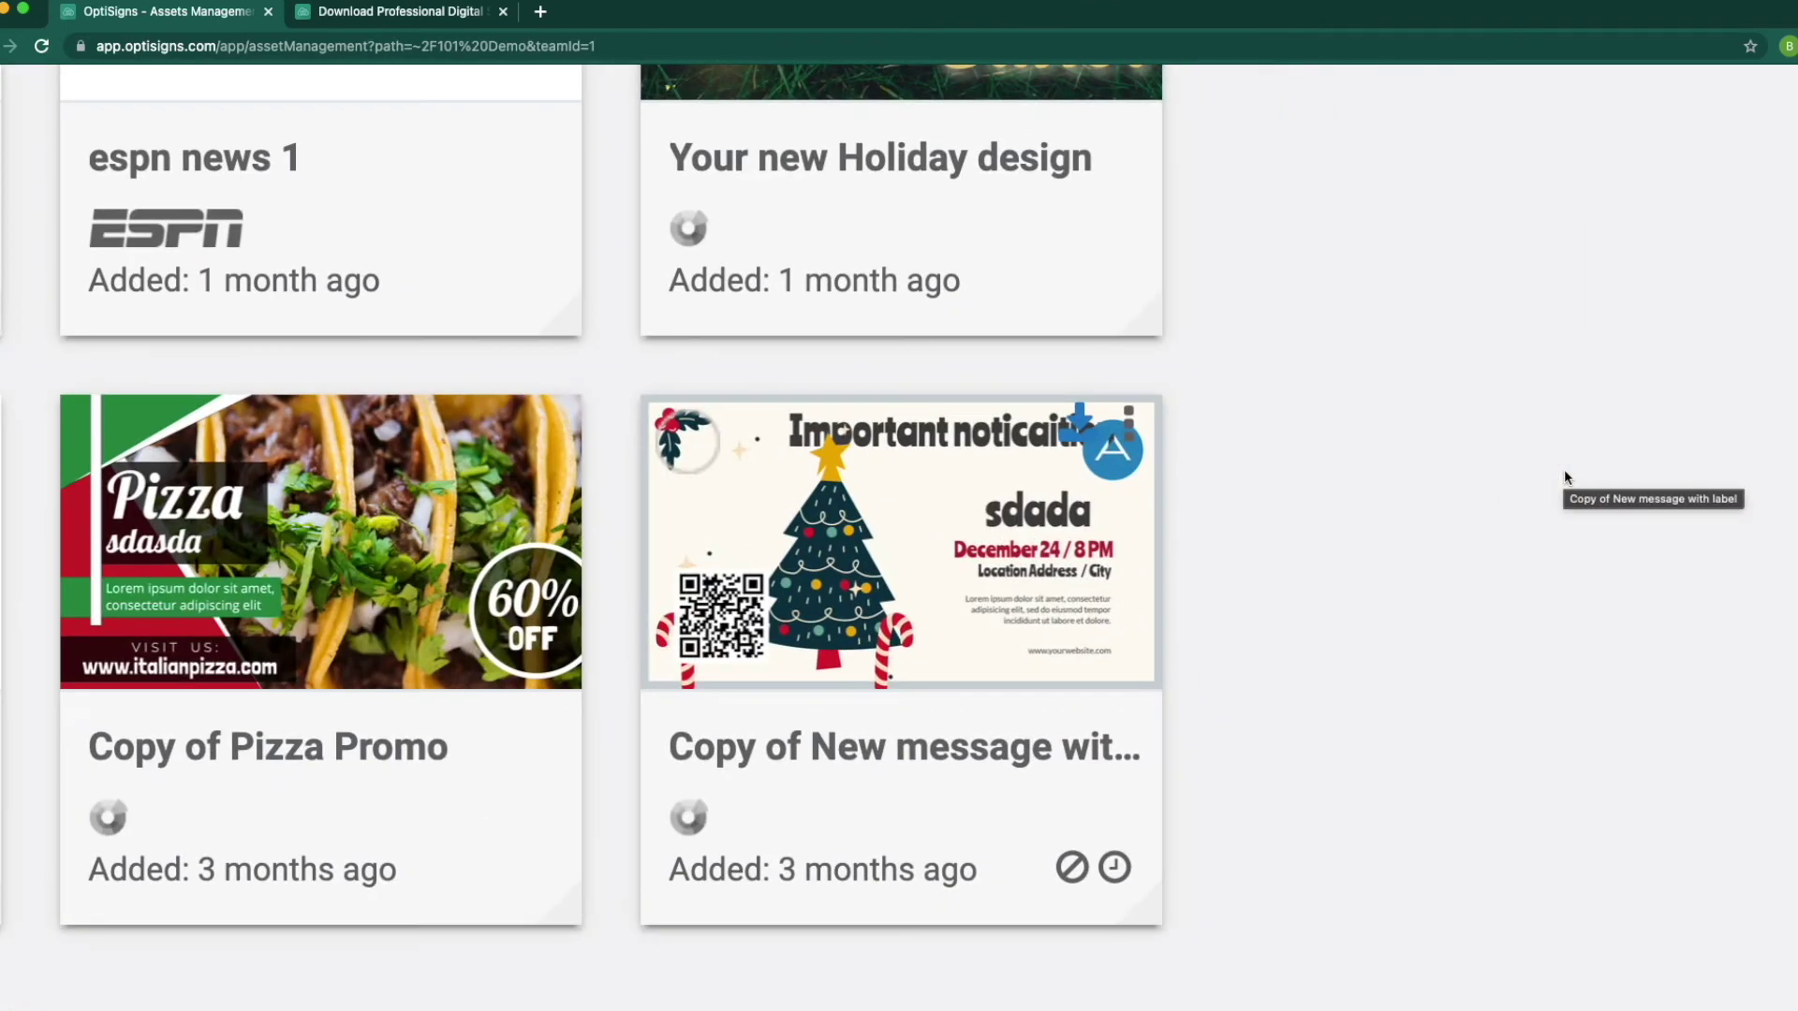
{"action": "left_click", "coordinate": [681, 449]}
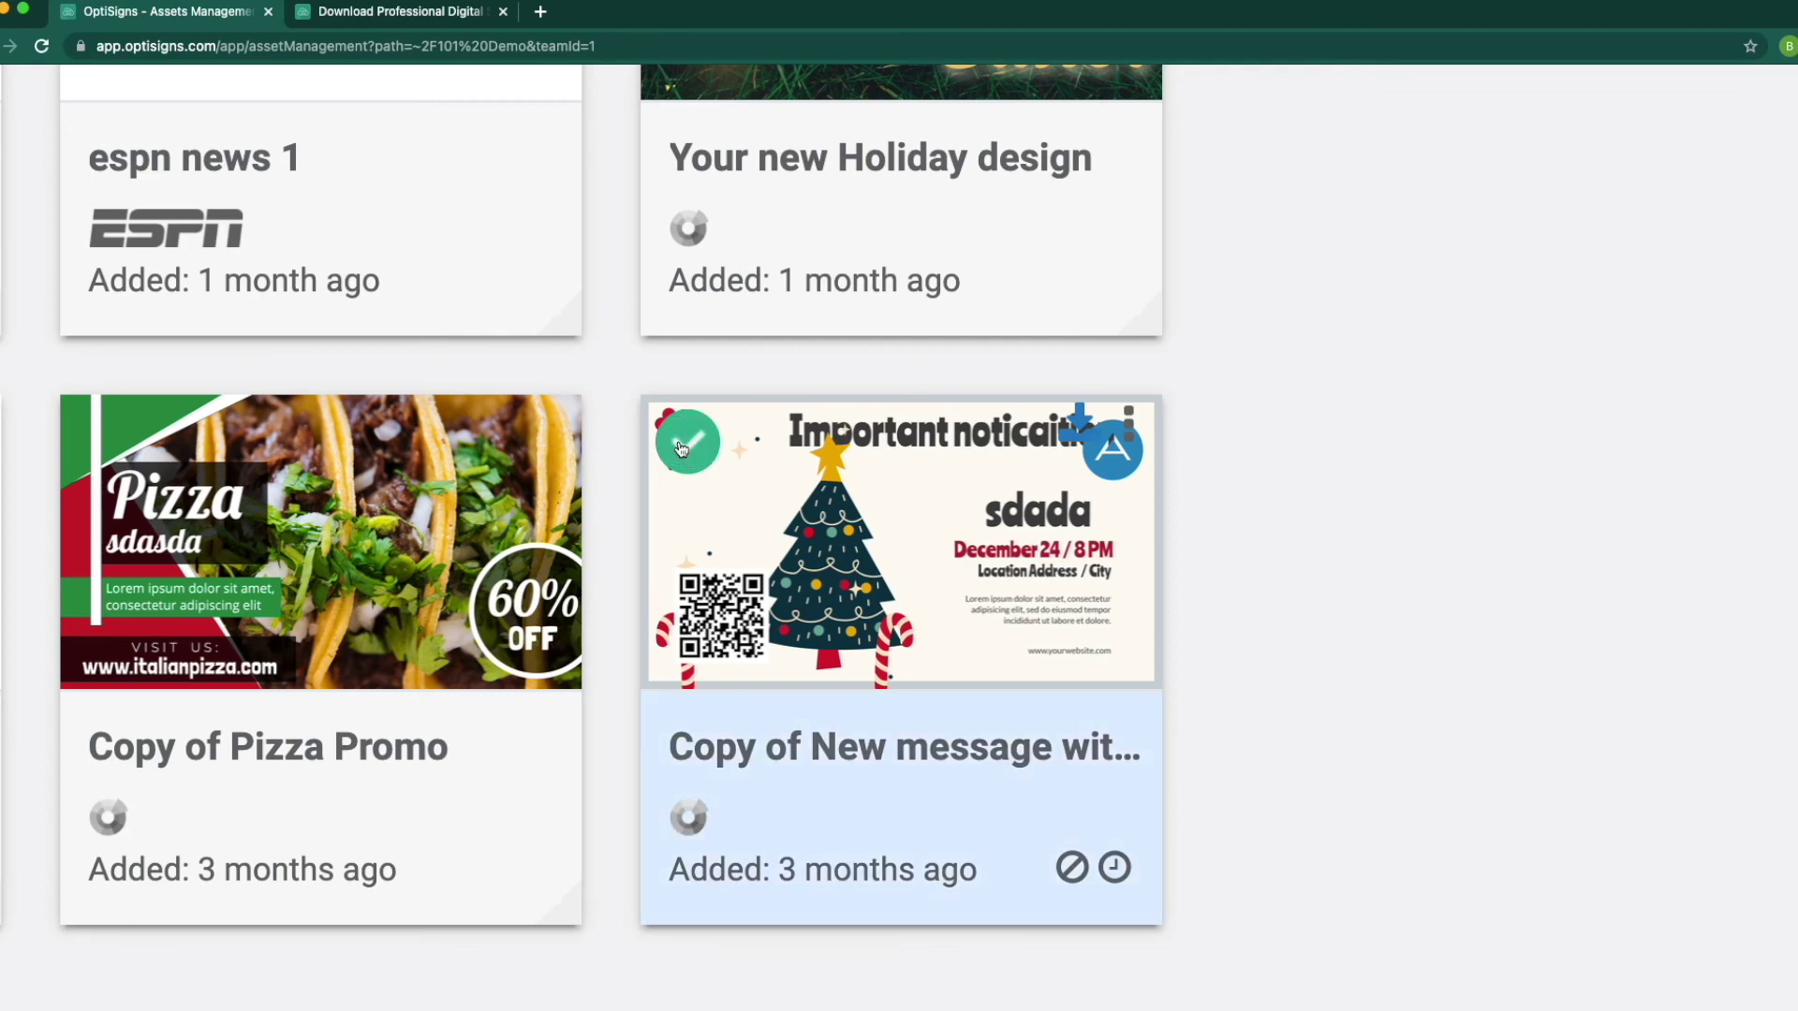
{"action": "left_click", "coordinate": [681, 449]}
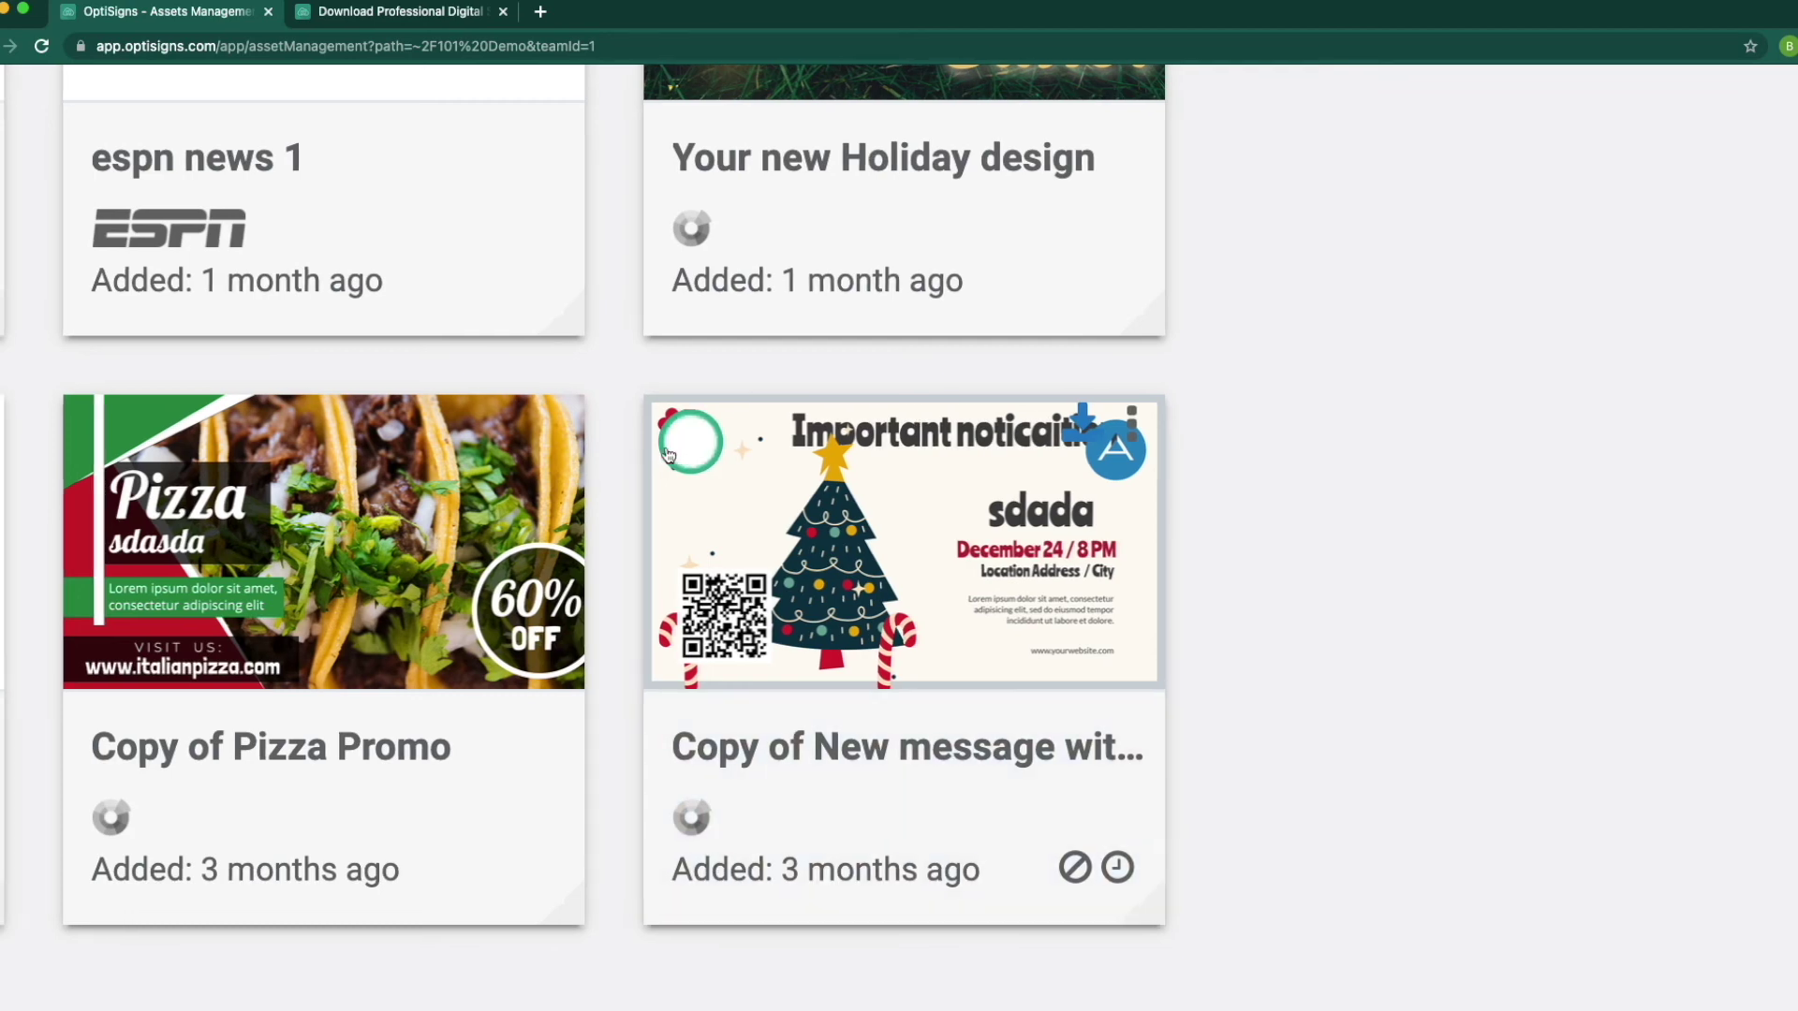
{"action": "left_click", "coordinate": [1133, 433]}
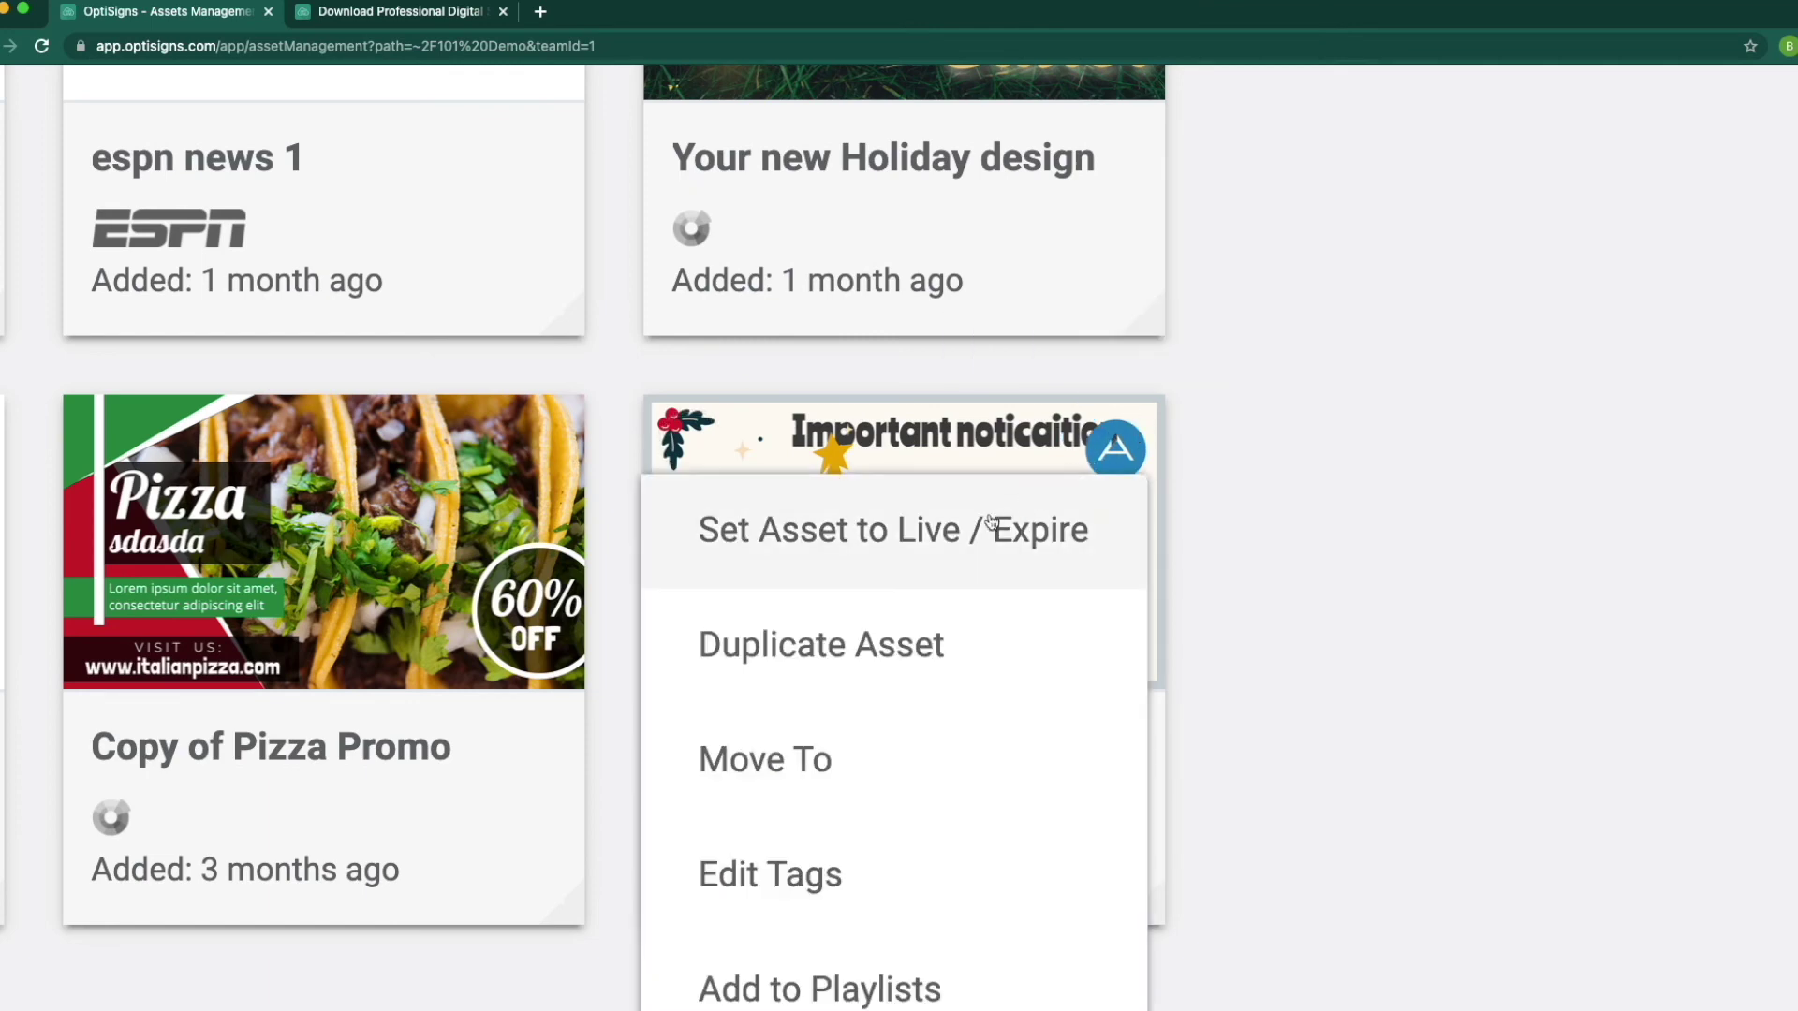
{"action": "left_click", "coordinate": [956, 544]}
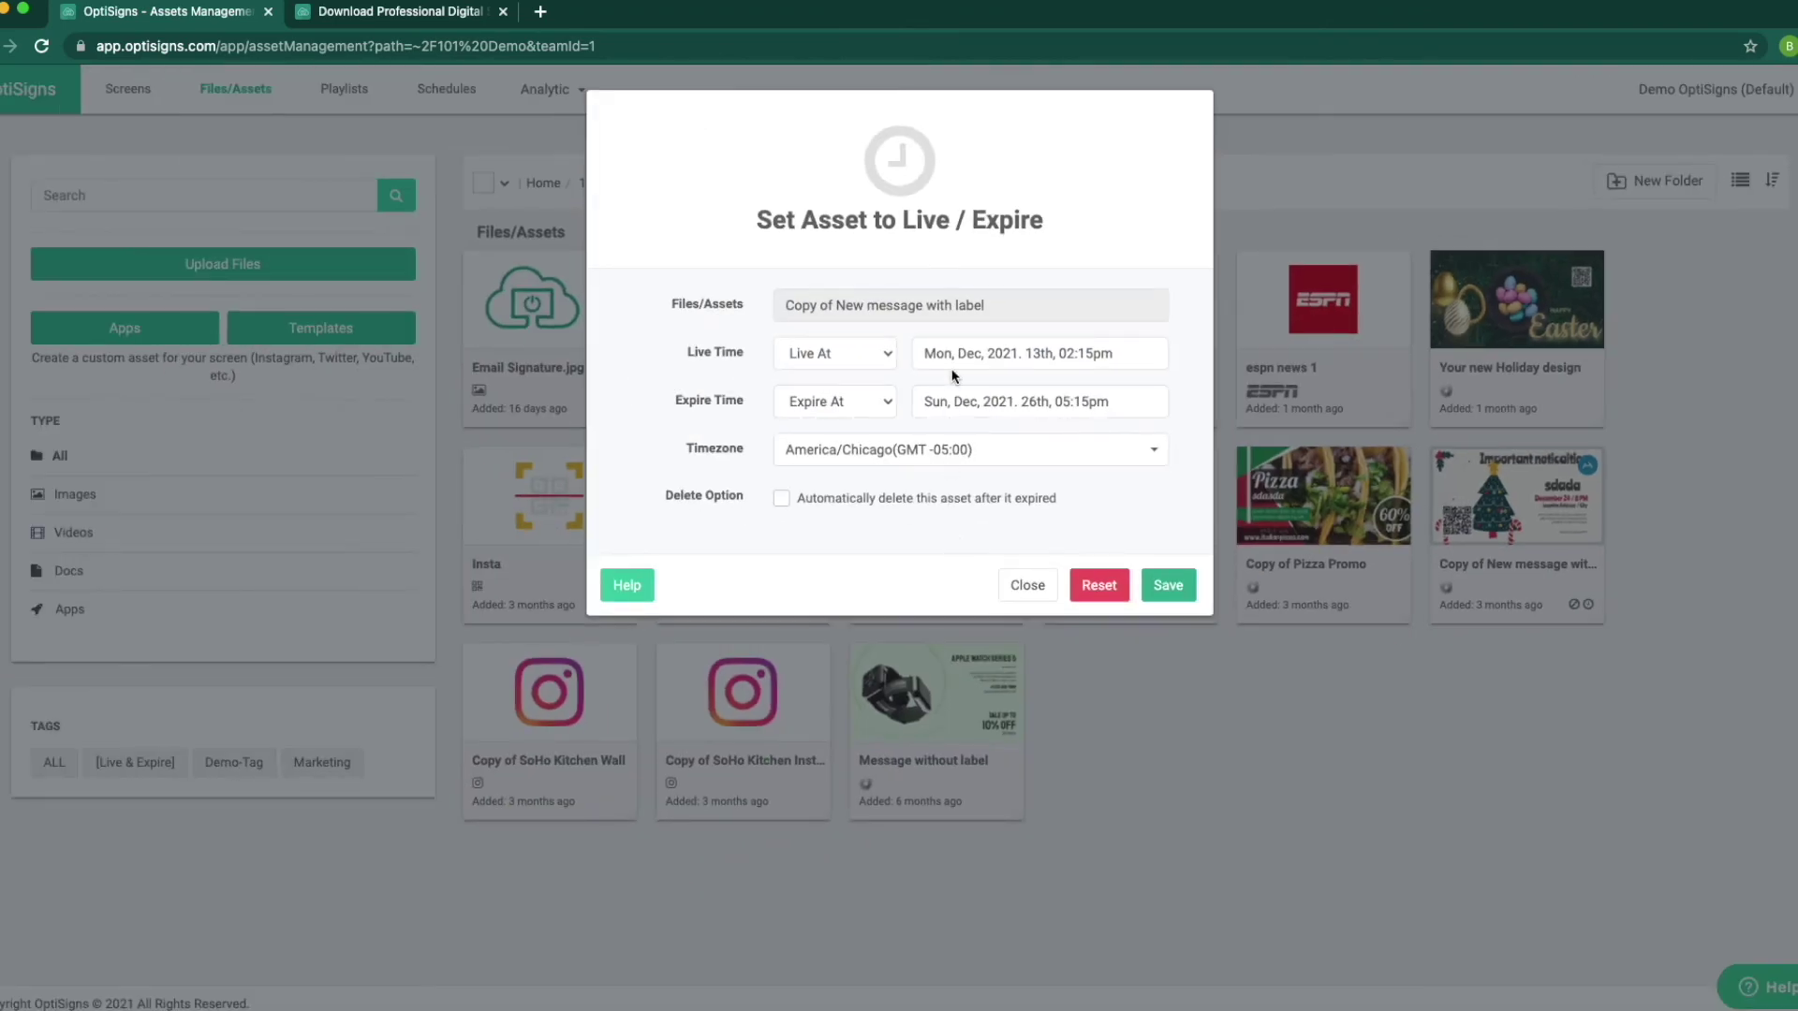
Set the asset live on Dec 13, 2021 at 2:00pm and expiring Dec 26 at 5:00pm
{"action": "left_click", "coordinate": [1020, 353]}
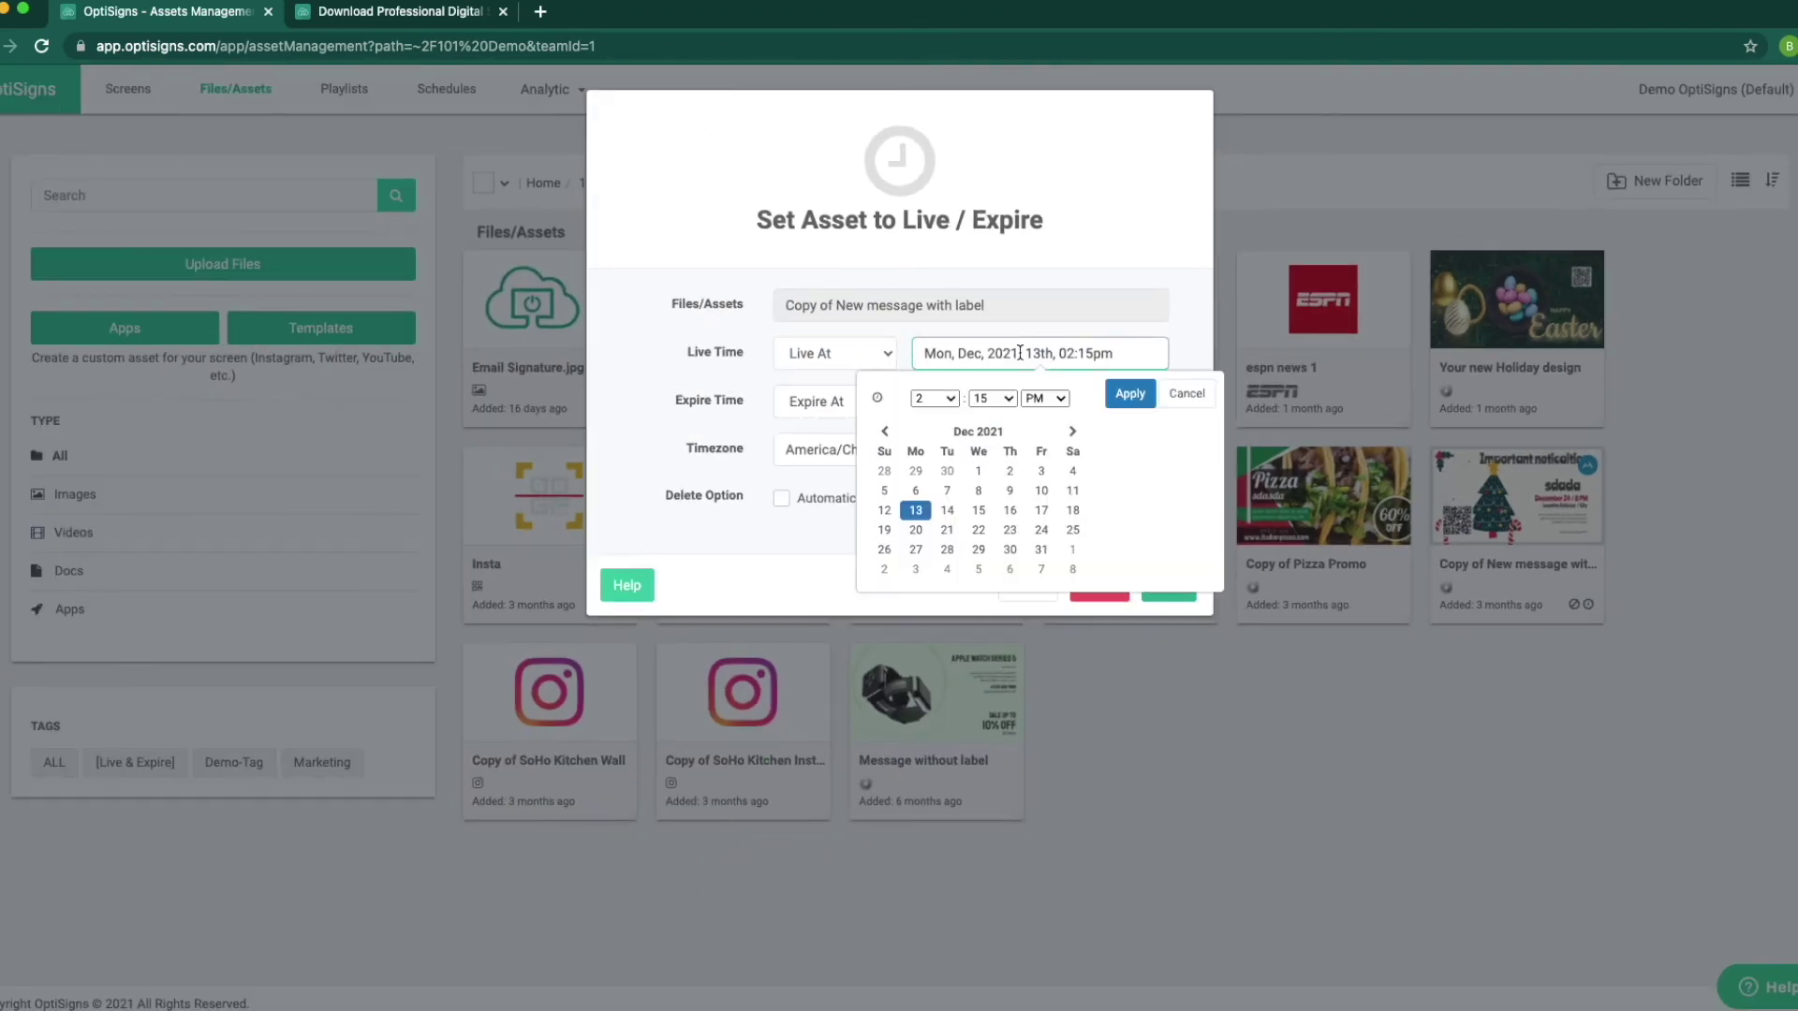
{"action": "left_click", "coordinate": [992, 398]}
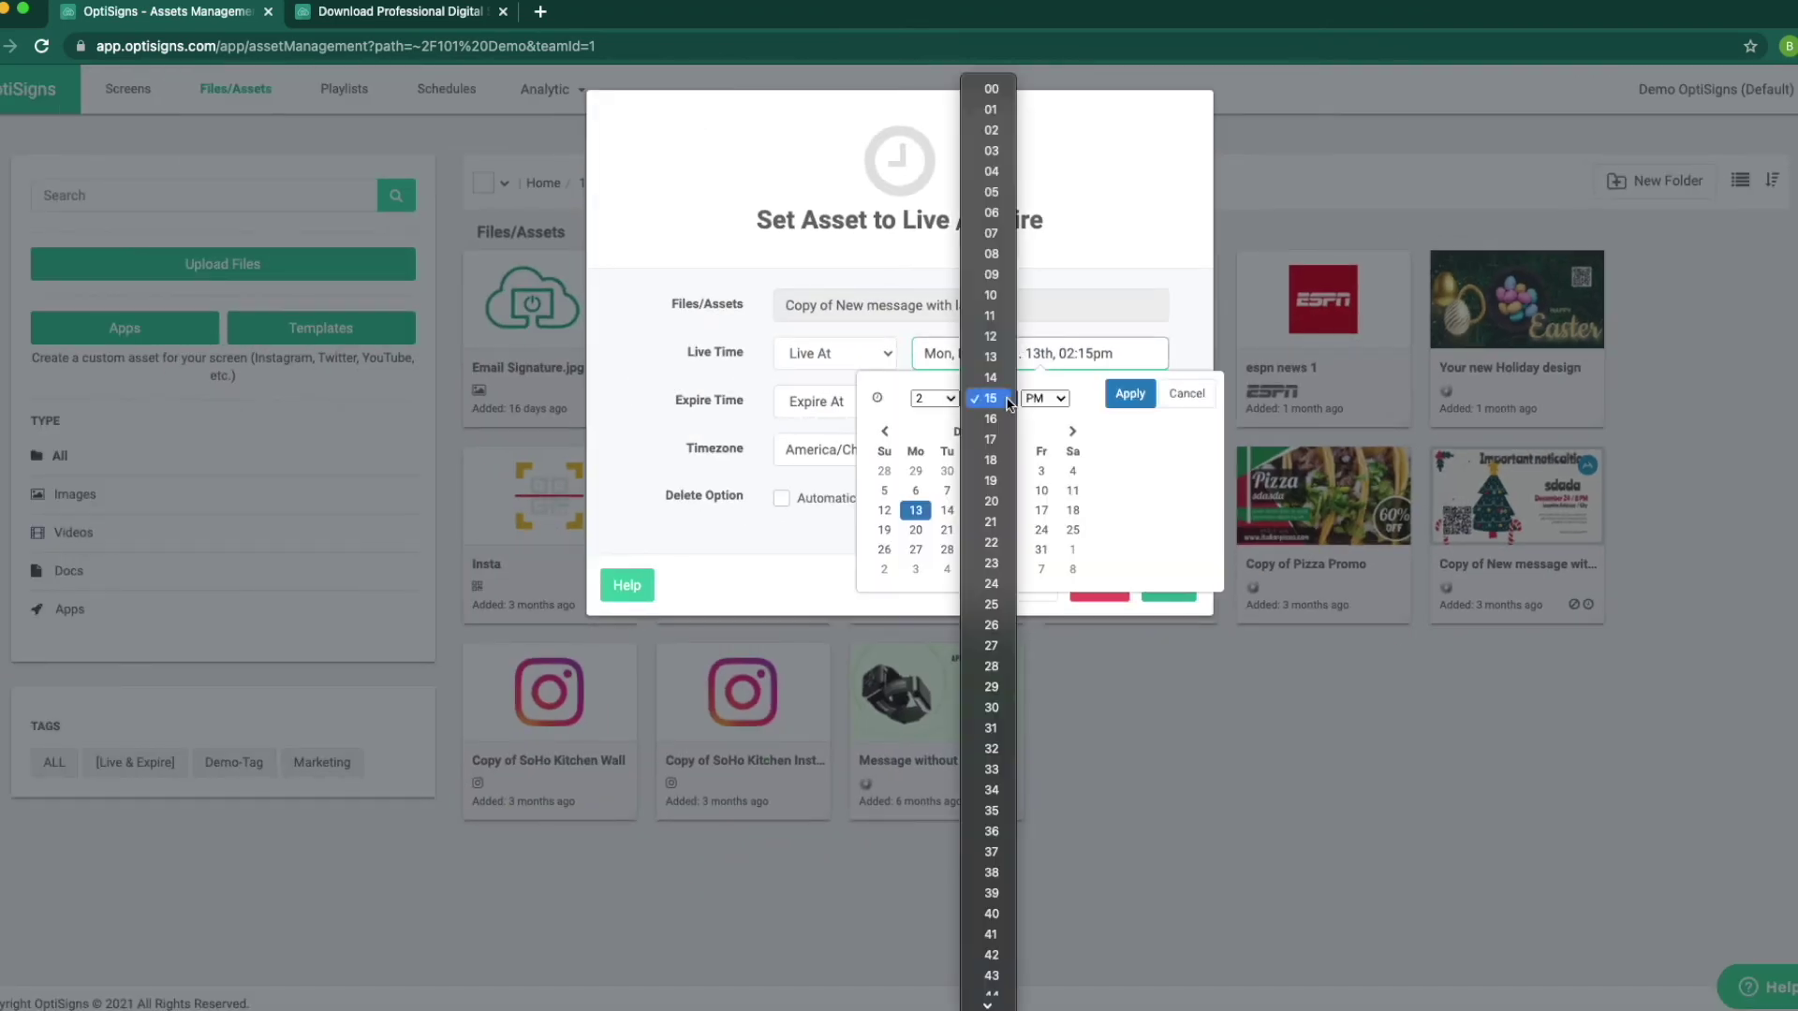
{"action": "left_click", "coordinate": [990, 92]}
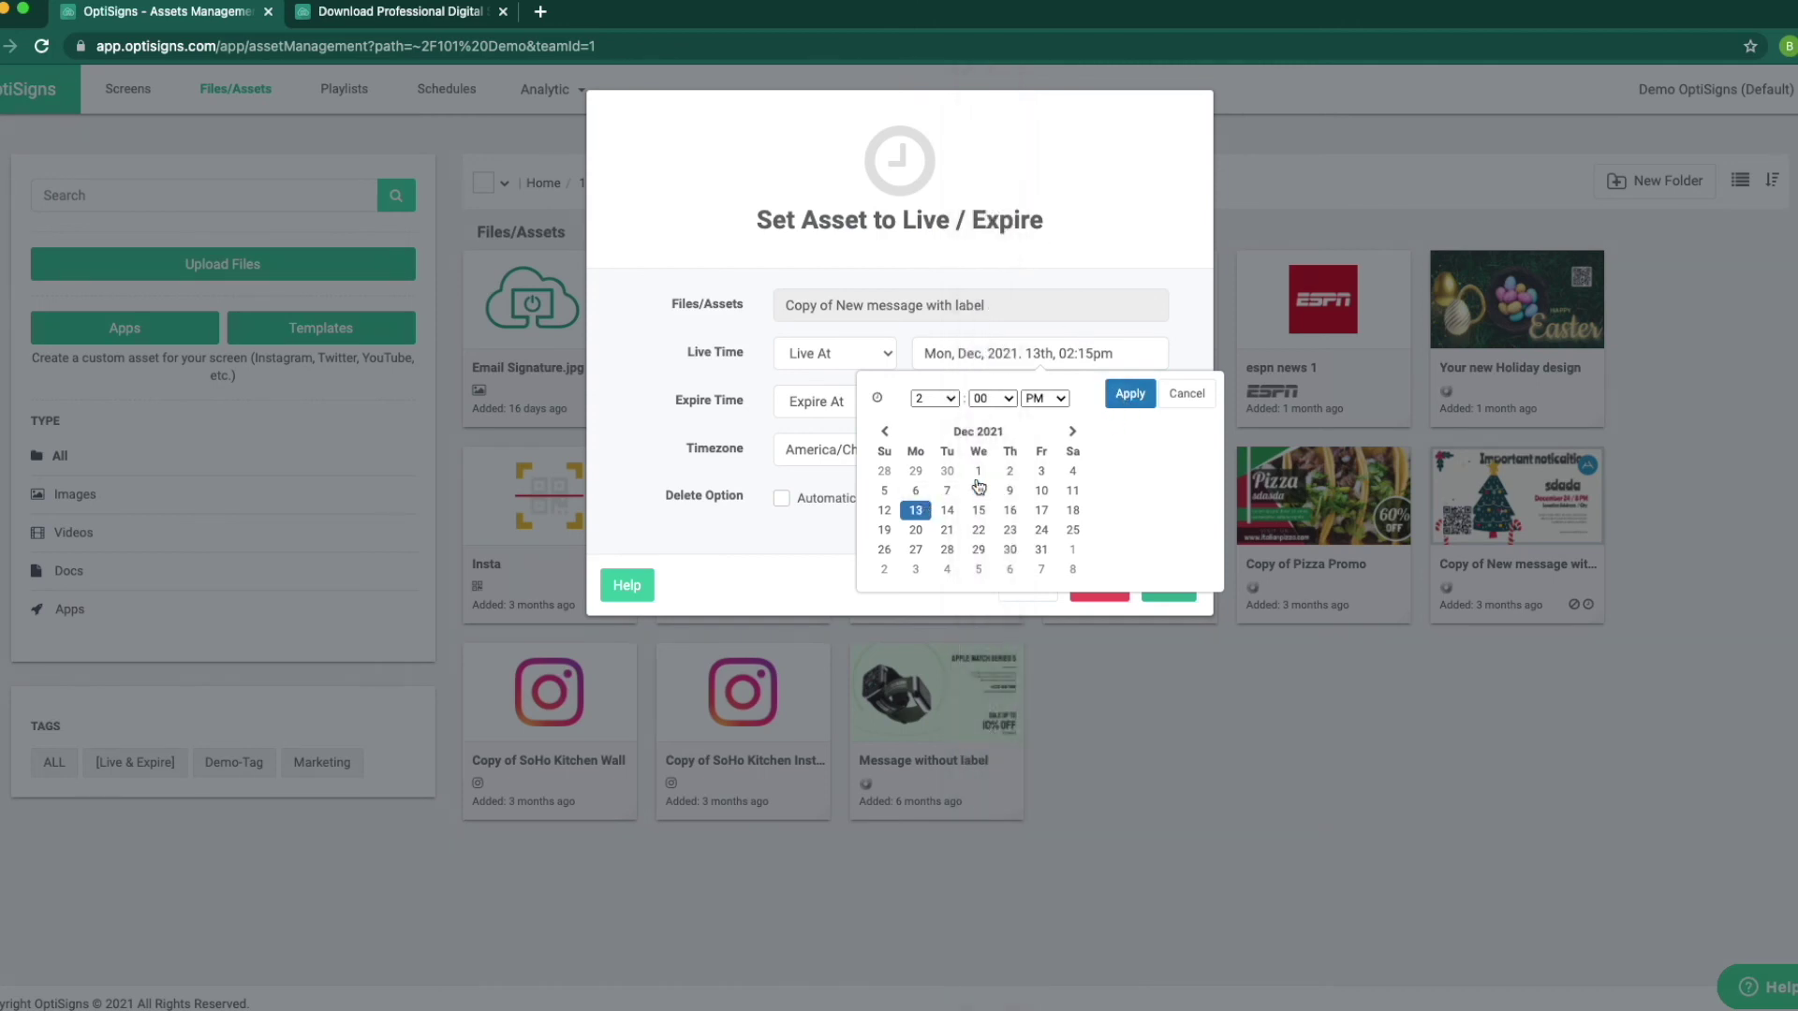
{"action": "left_click", "coordinate": [1128, 396]}
{"action": "left_click", "coordinate": [1052, 398]}
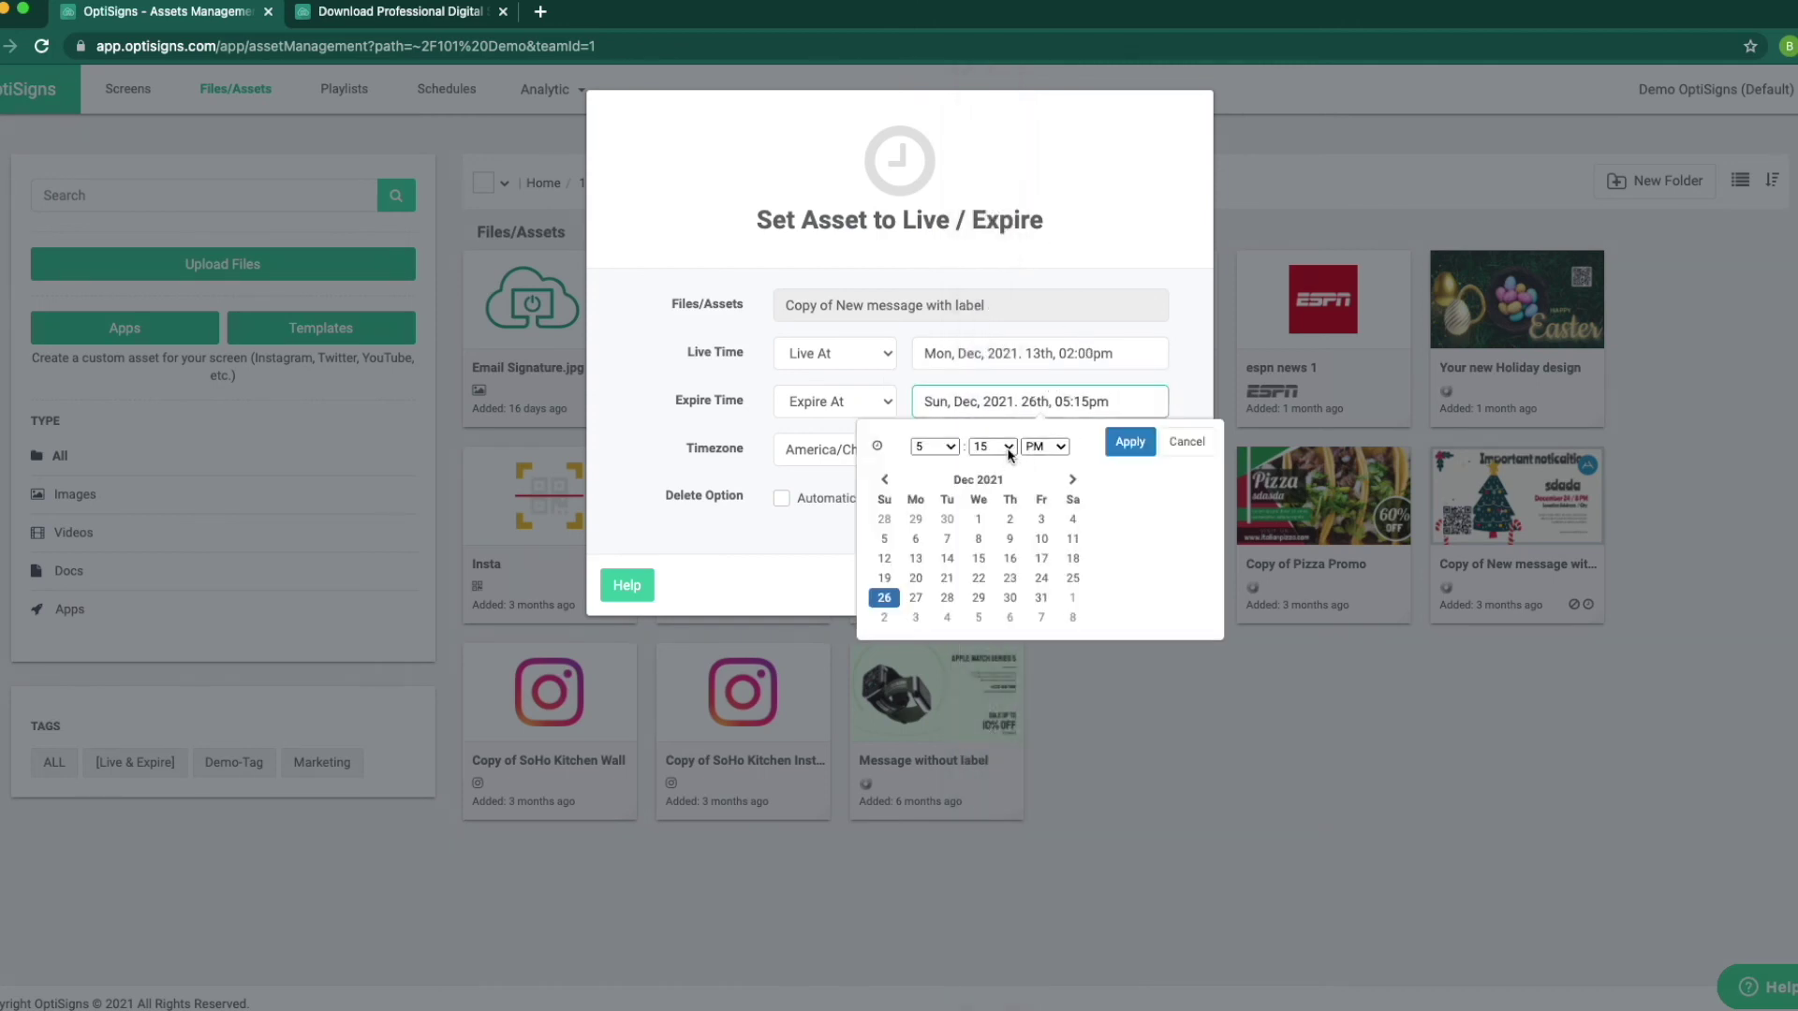
{"action": "left_click", "coordinate": [1009, 455]}
{"action": "left_click", "coordinate": [989, 133]}
{"action": "left_click", "coordinate": [1124, 456]}
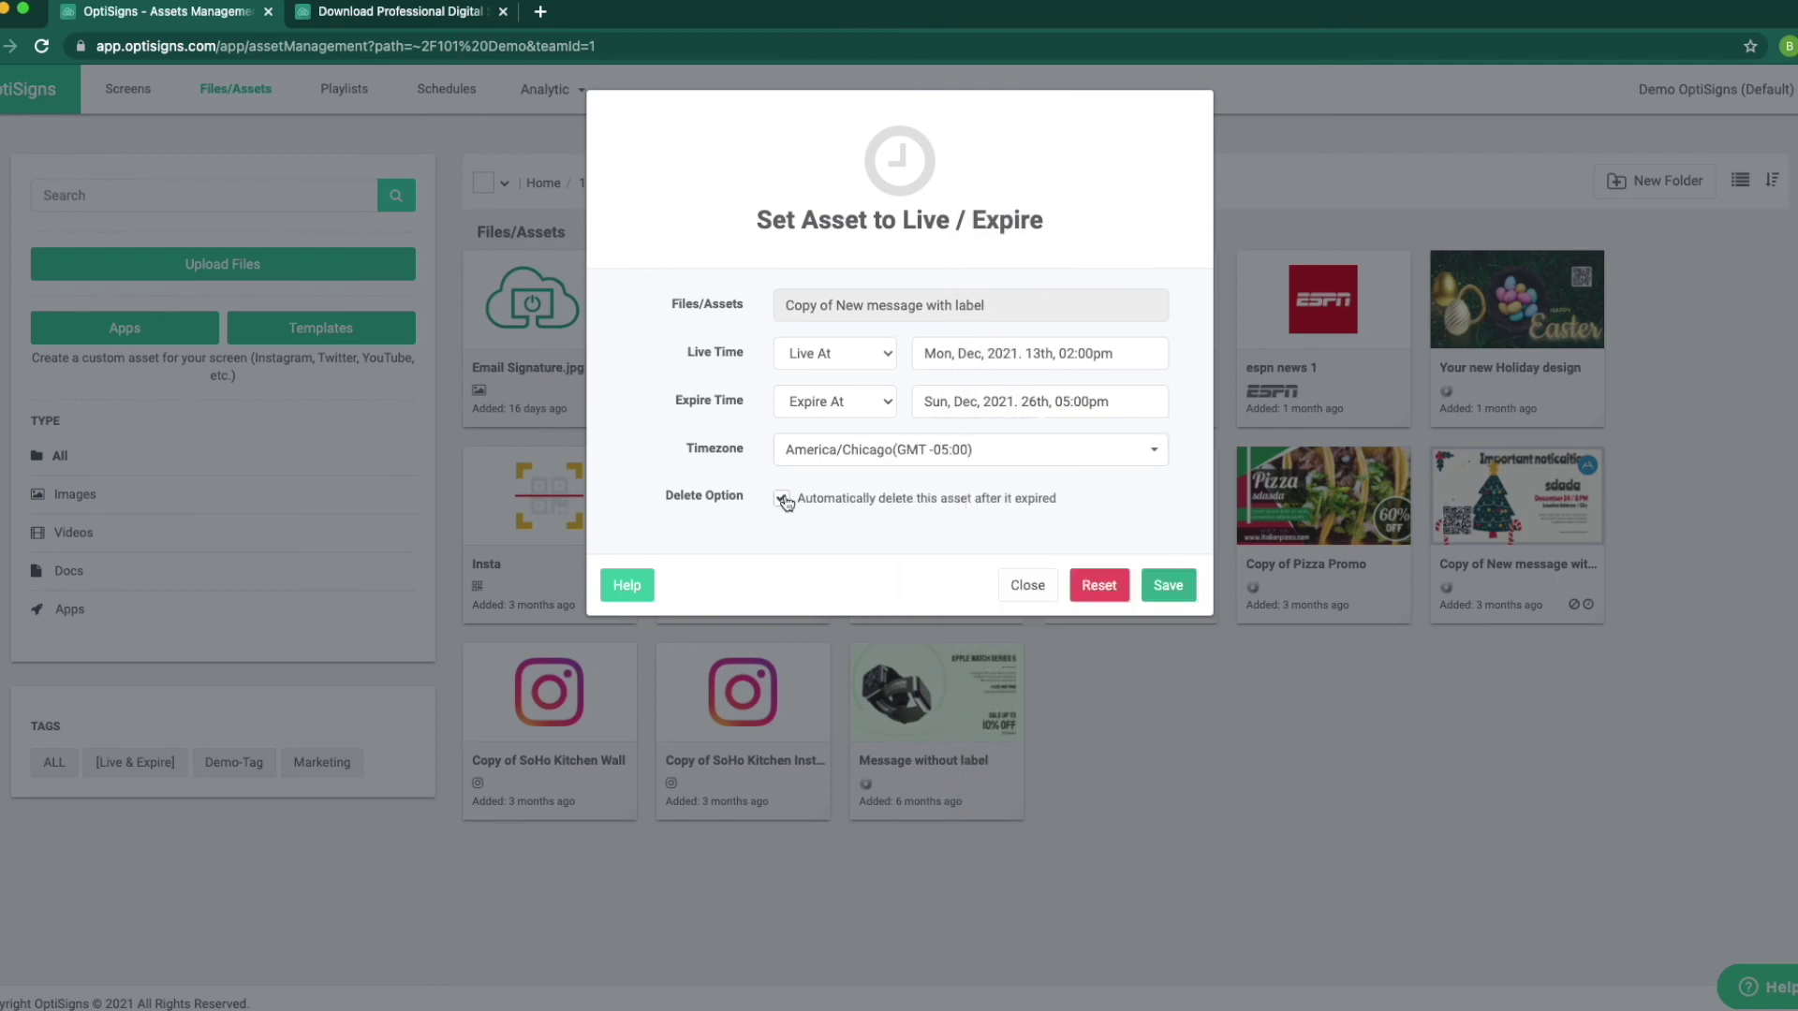
{"action": "left_click", "coordinate": [1029, 588]}
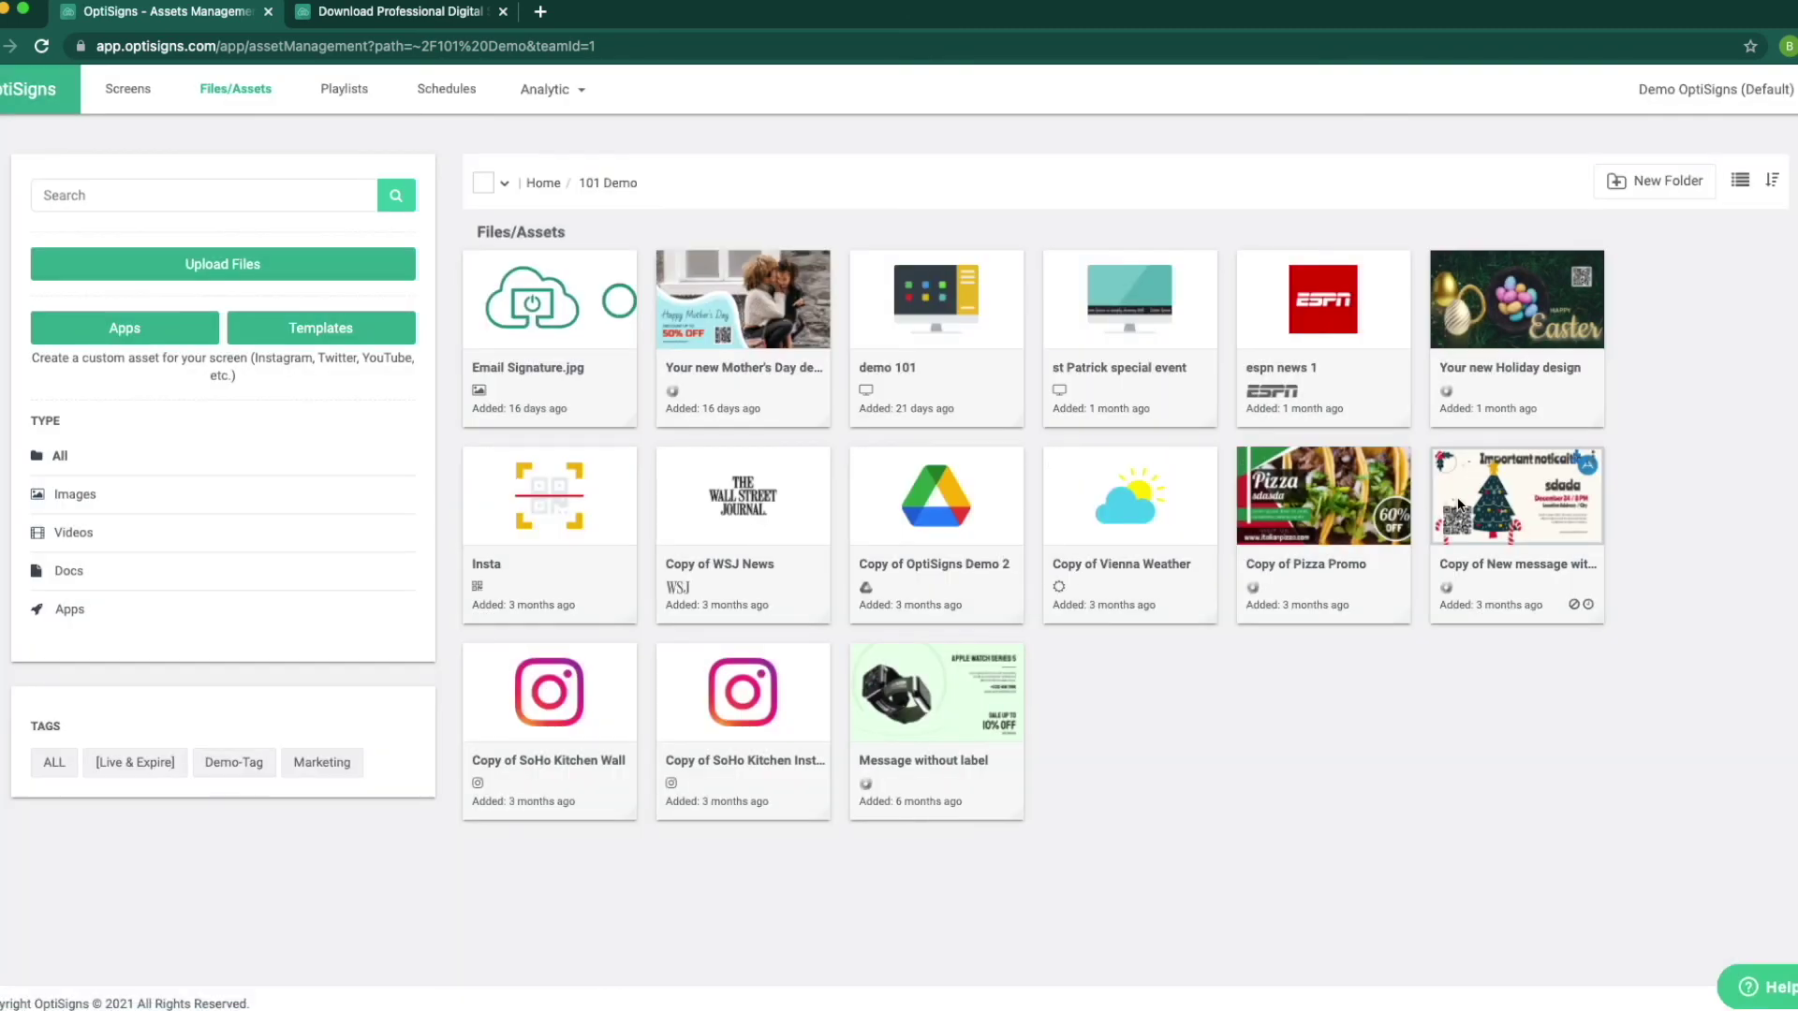
Review the 101 AZ Demo playlist's contents, then go to the Screens list
{"action": "left_click", "coordinate": [344, 89]}
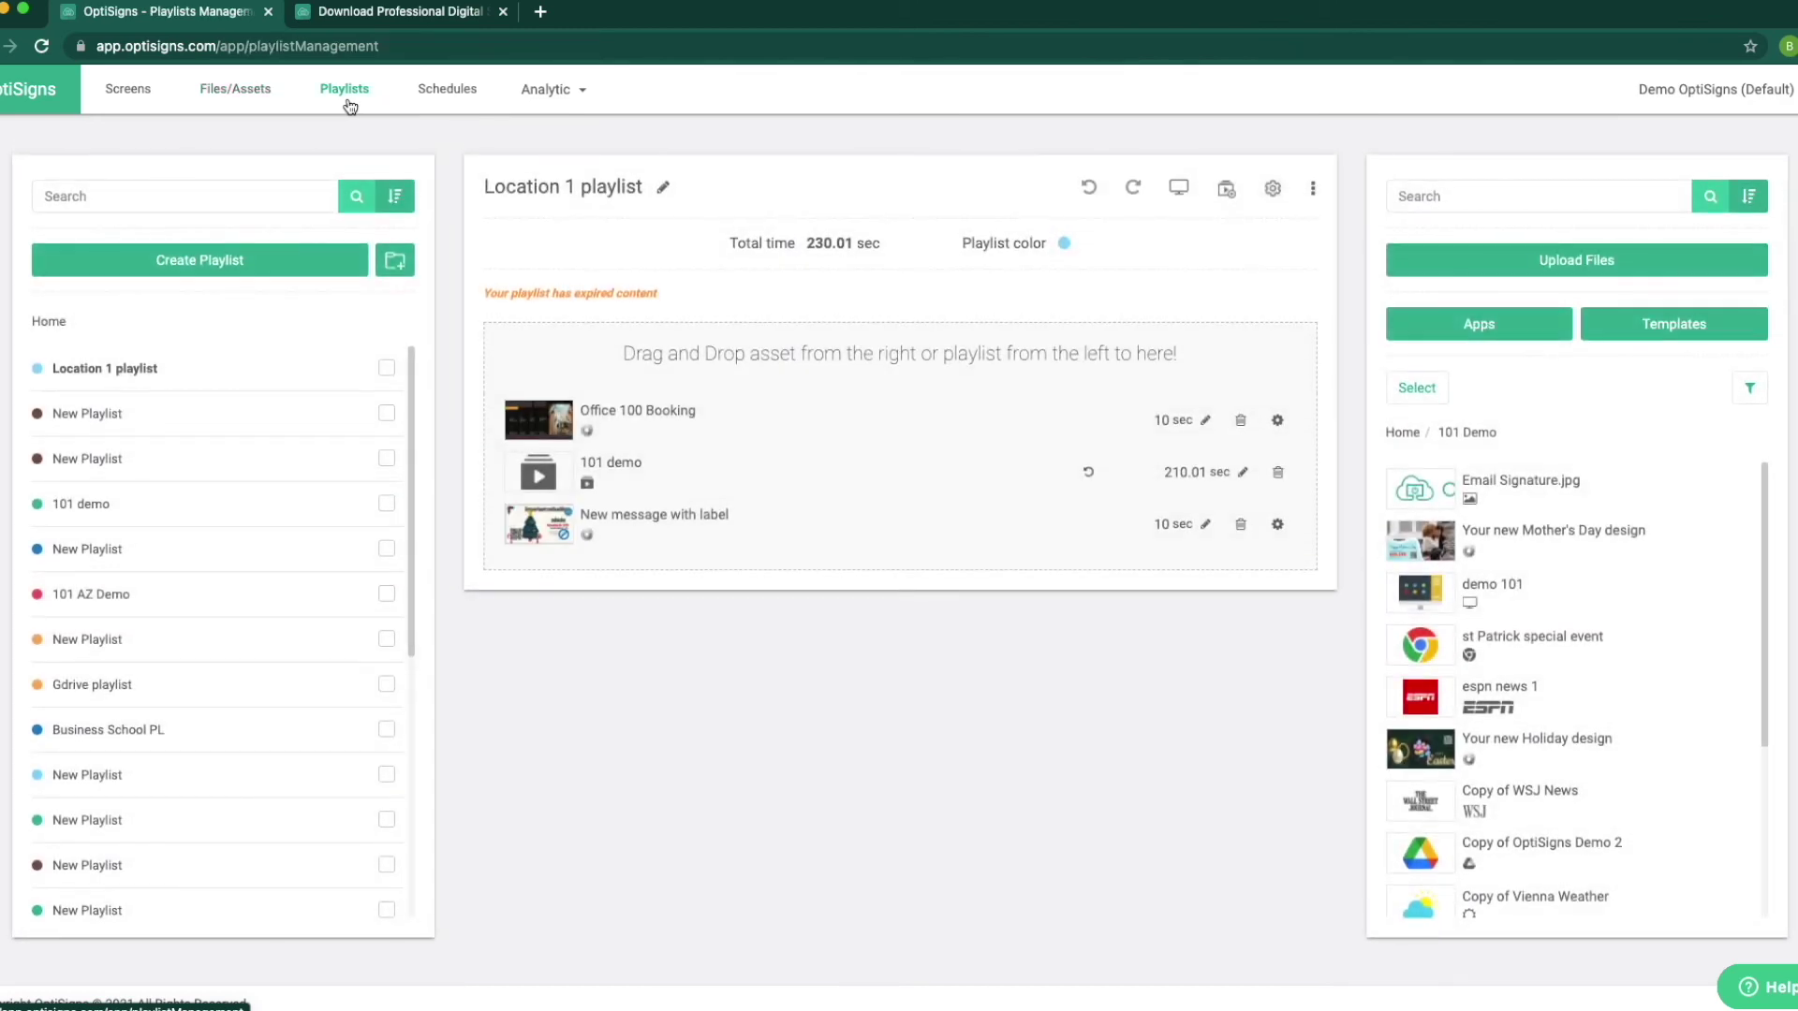
{"action": "left_click", "coordinate": [129, 600]}
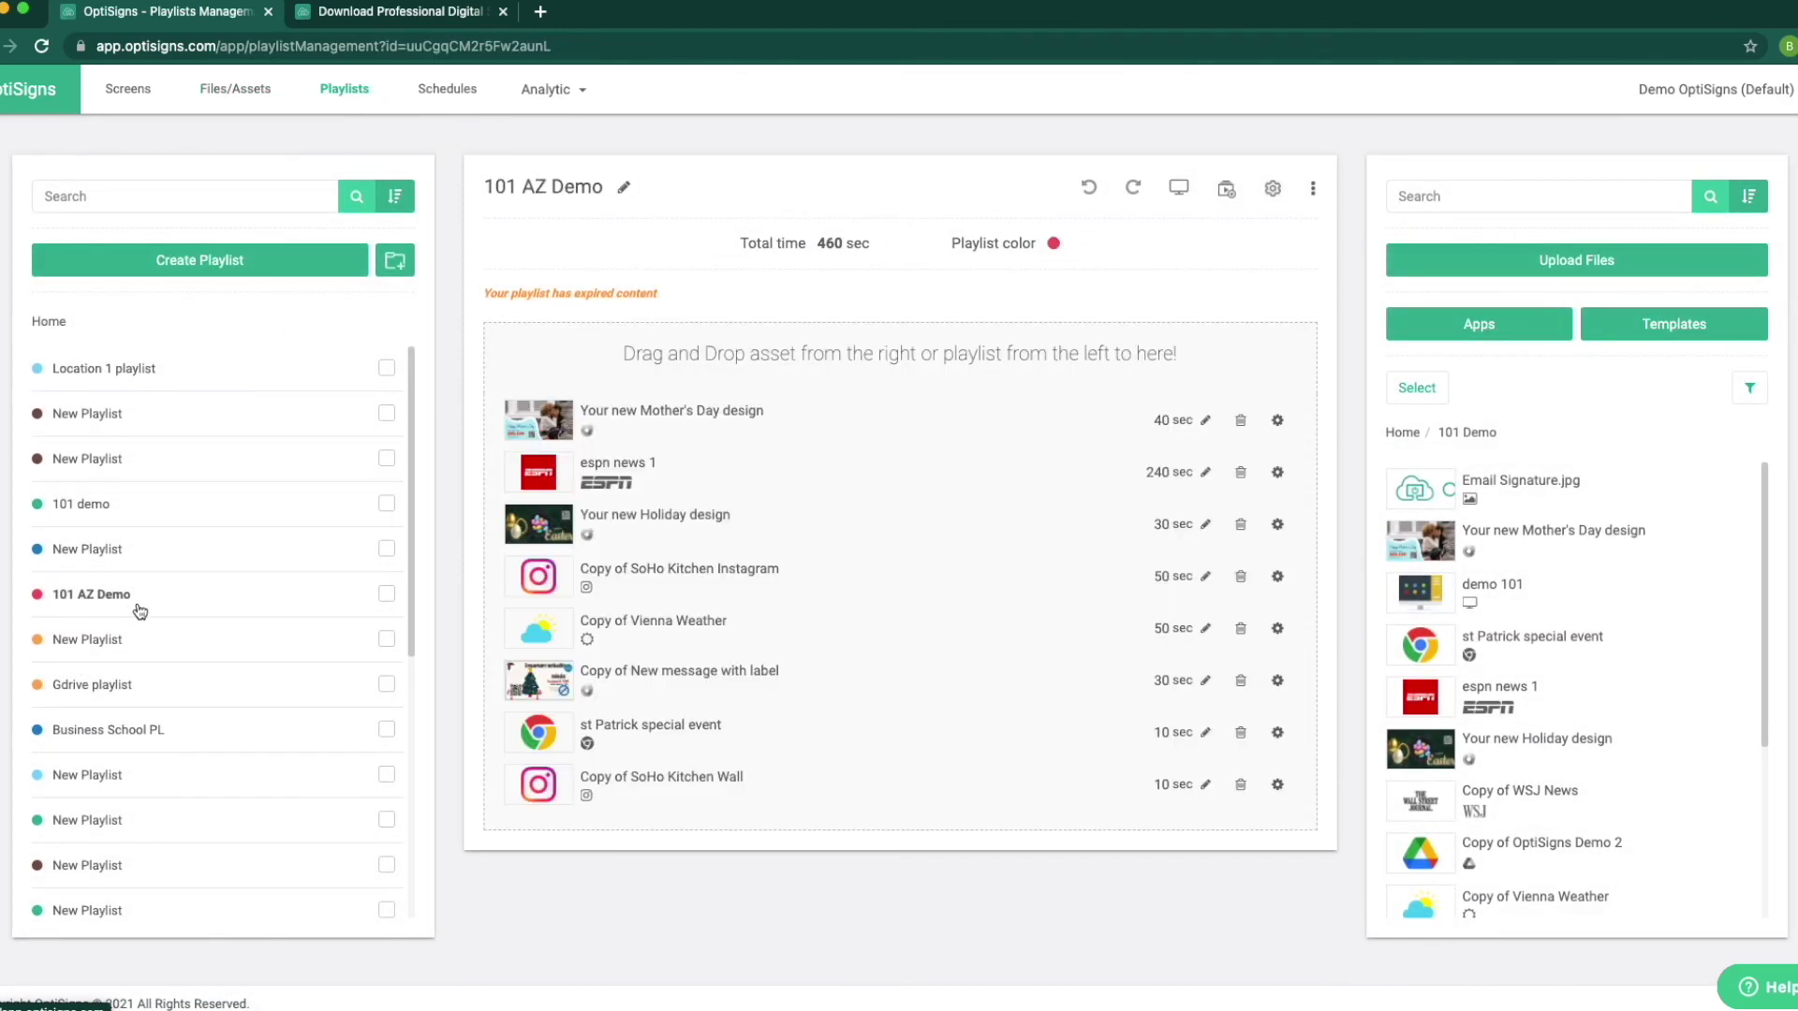
{"action": "mouse_move", "coordinate": [700, 686]}
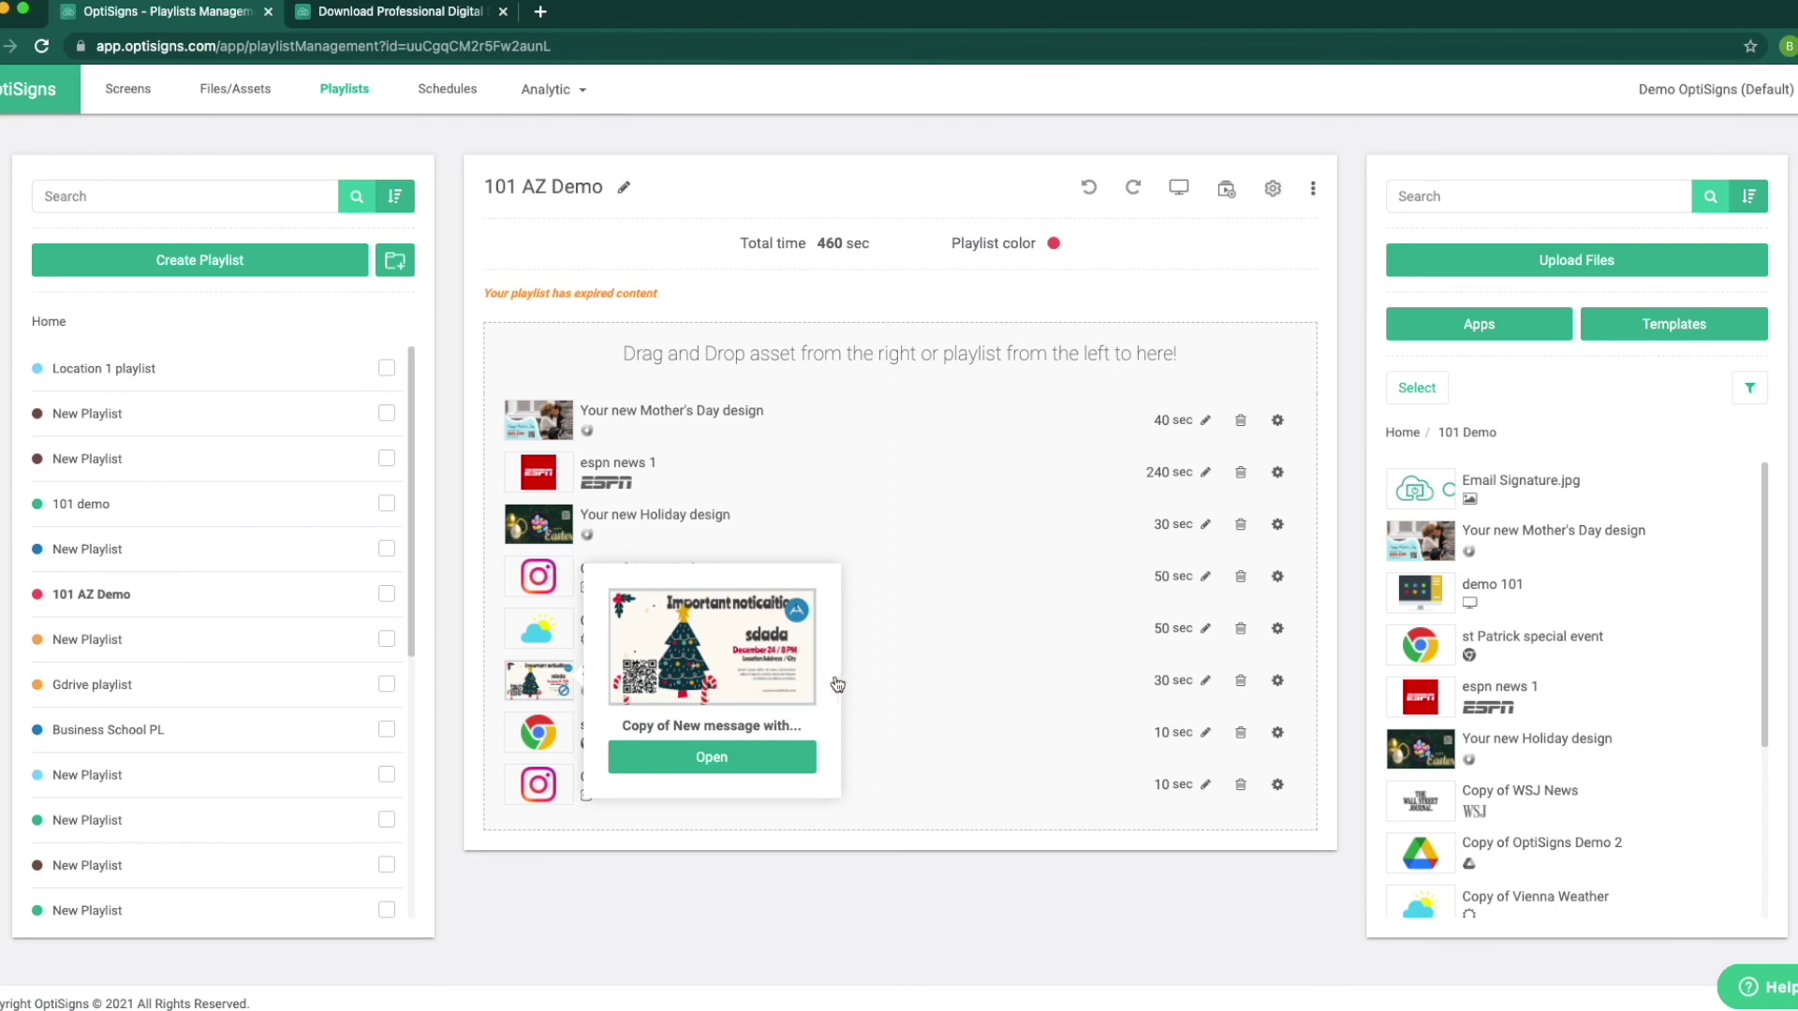
{"action": "mouse_move", "coordinate": [566, 699]}
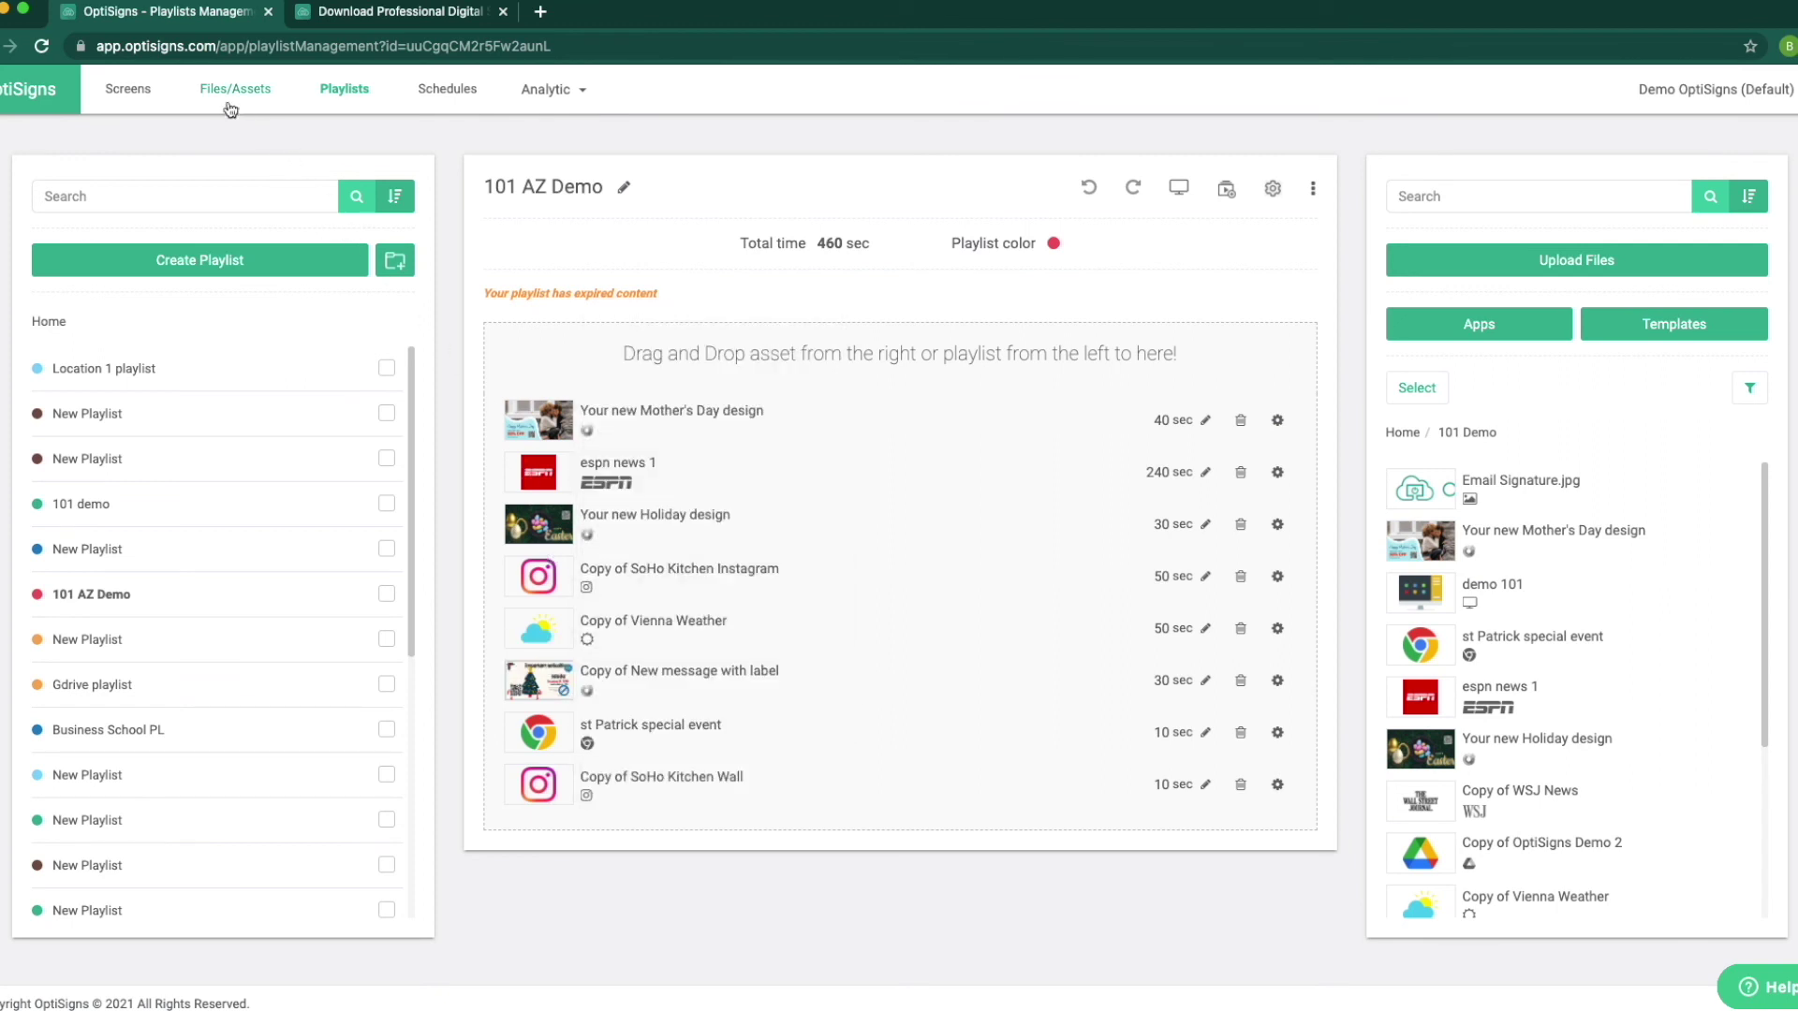
{"action": "left_click", "coordinate": [149, 97]}
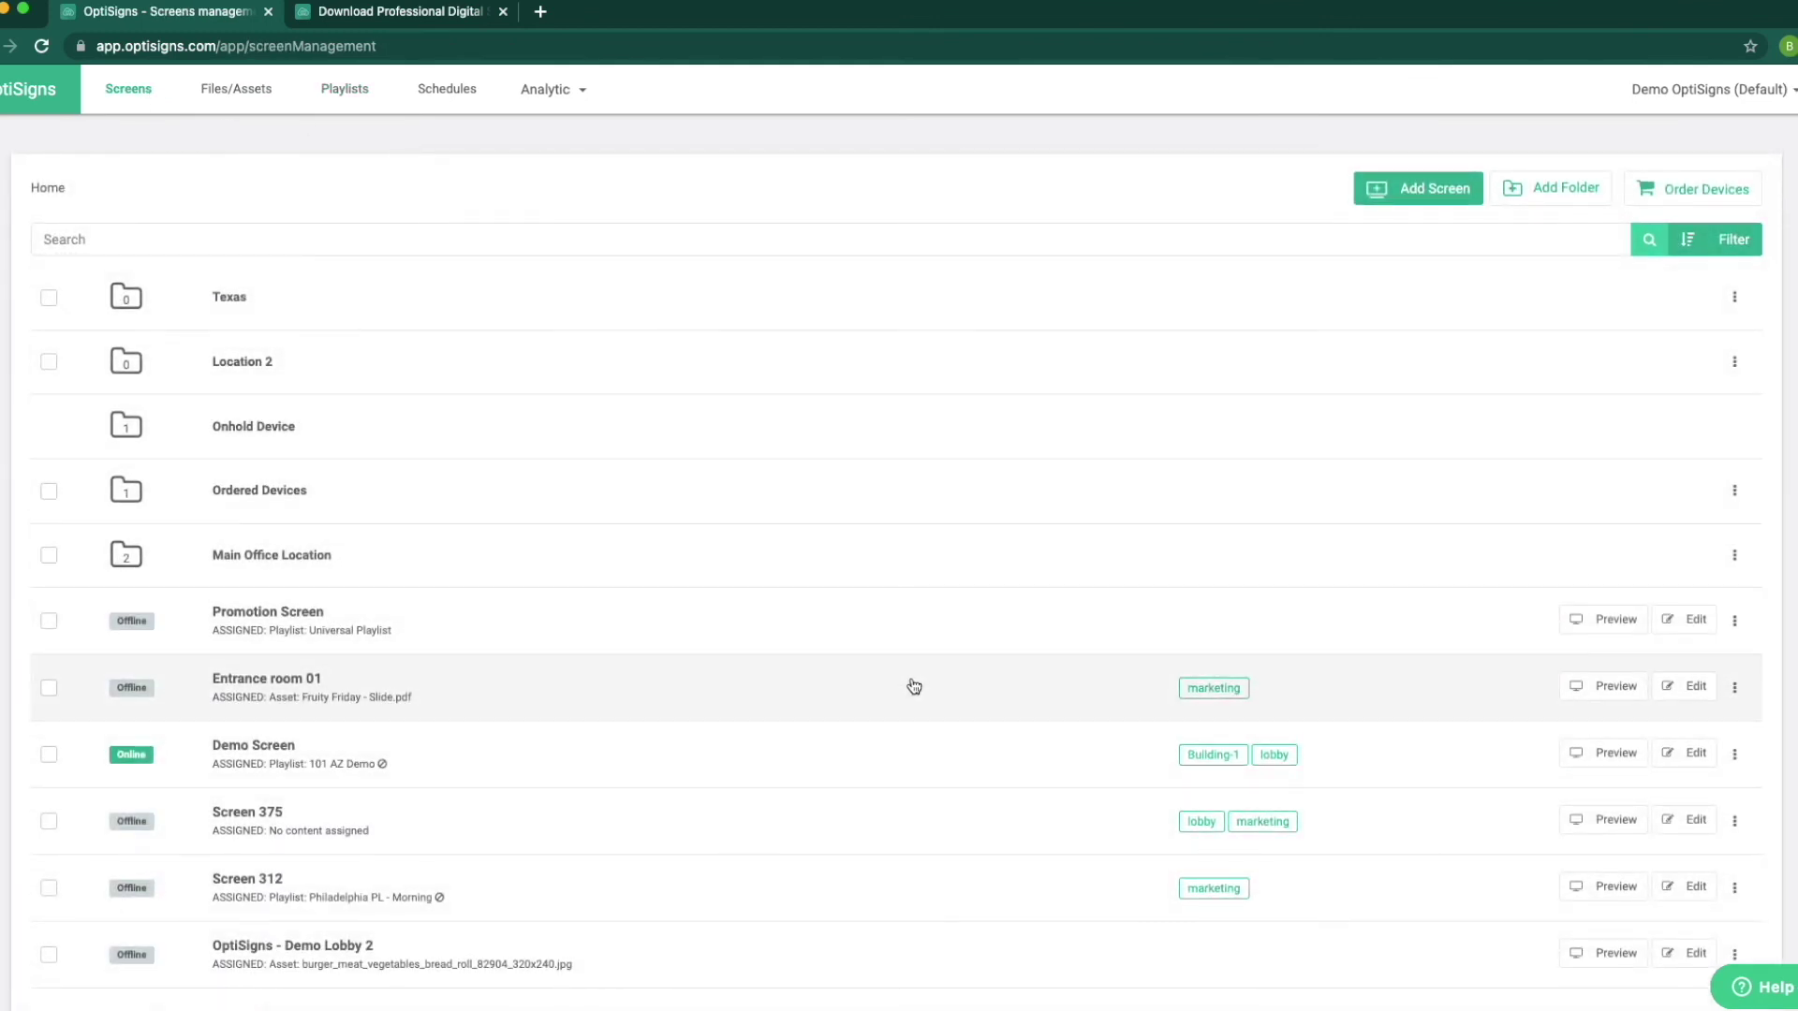
Switch Demo Screen's content type to Schedule, select My Schedule, and save
{"action": "scroll", "coordinate": [914, 686], "scroll_direction": "down", "scroll_amount": 1}
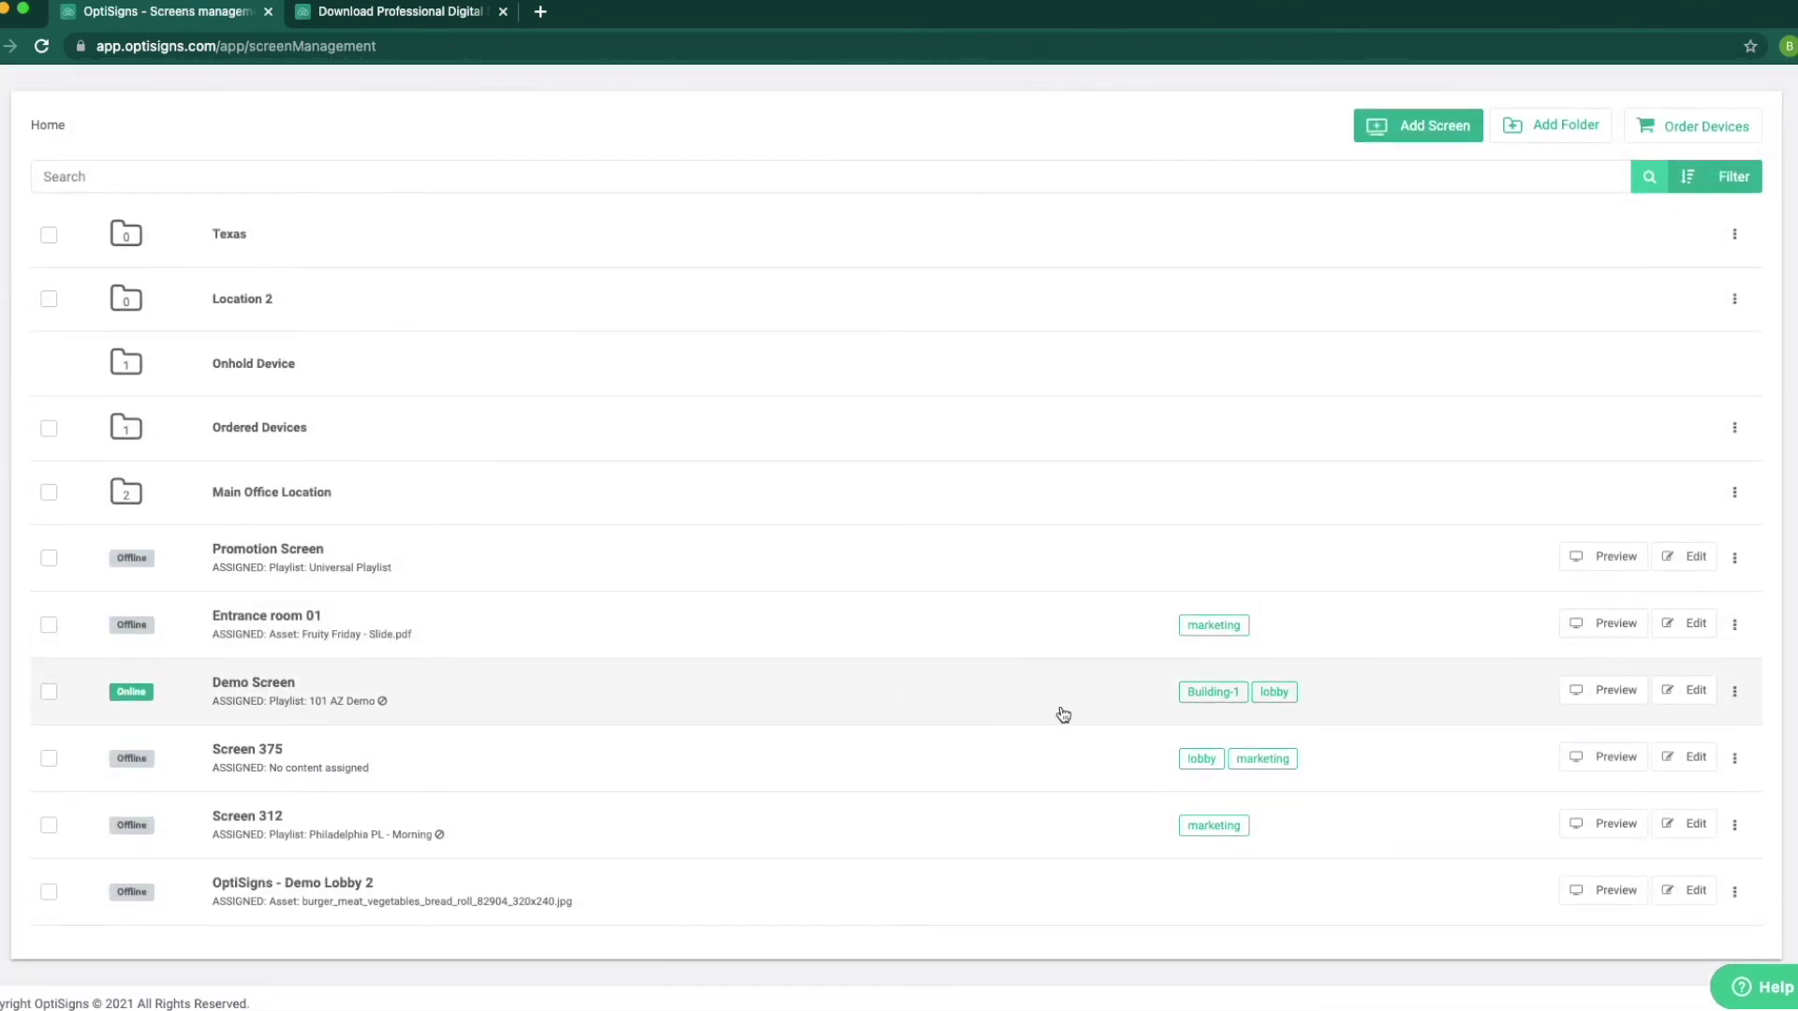
{"action": "left_click", "coordinate": [1063, 714]}
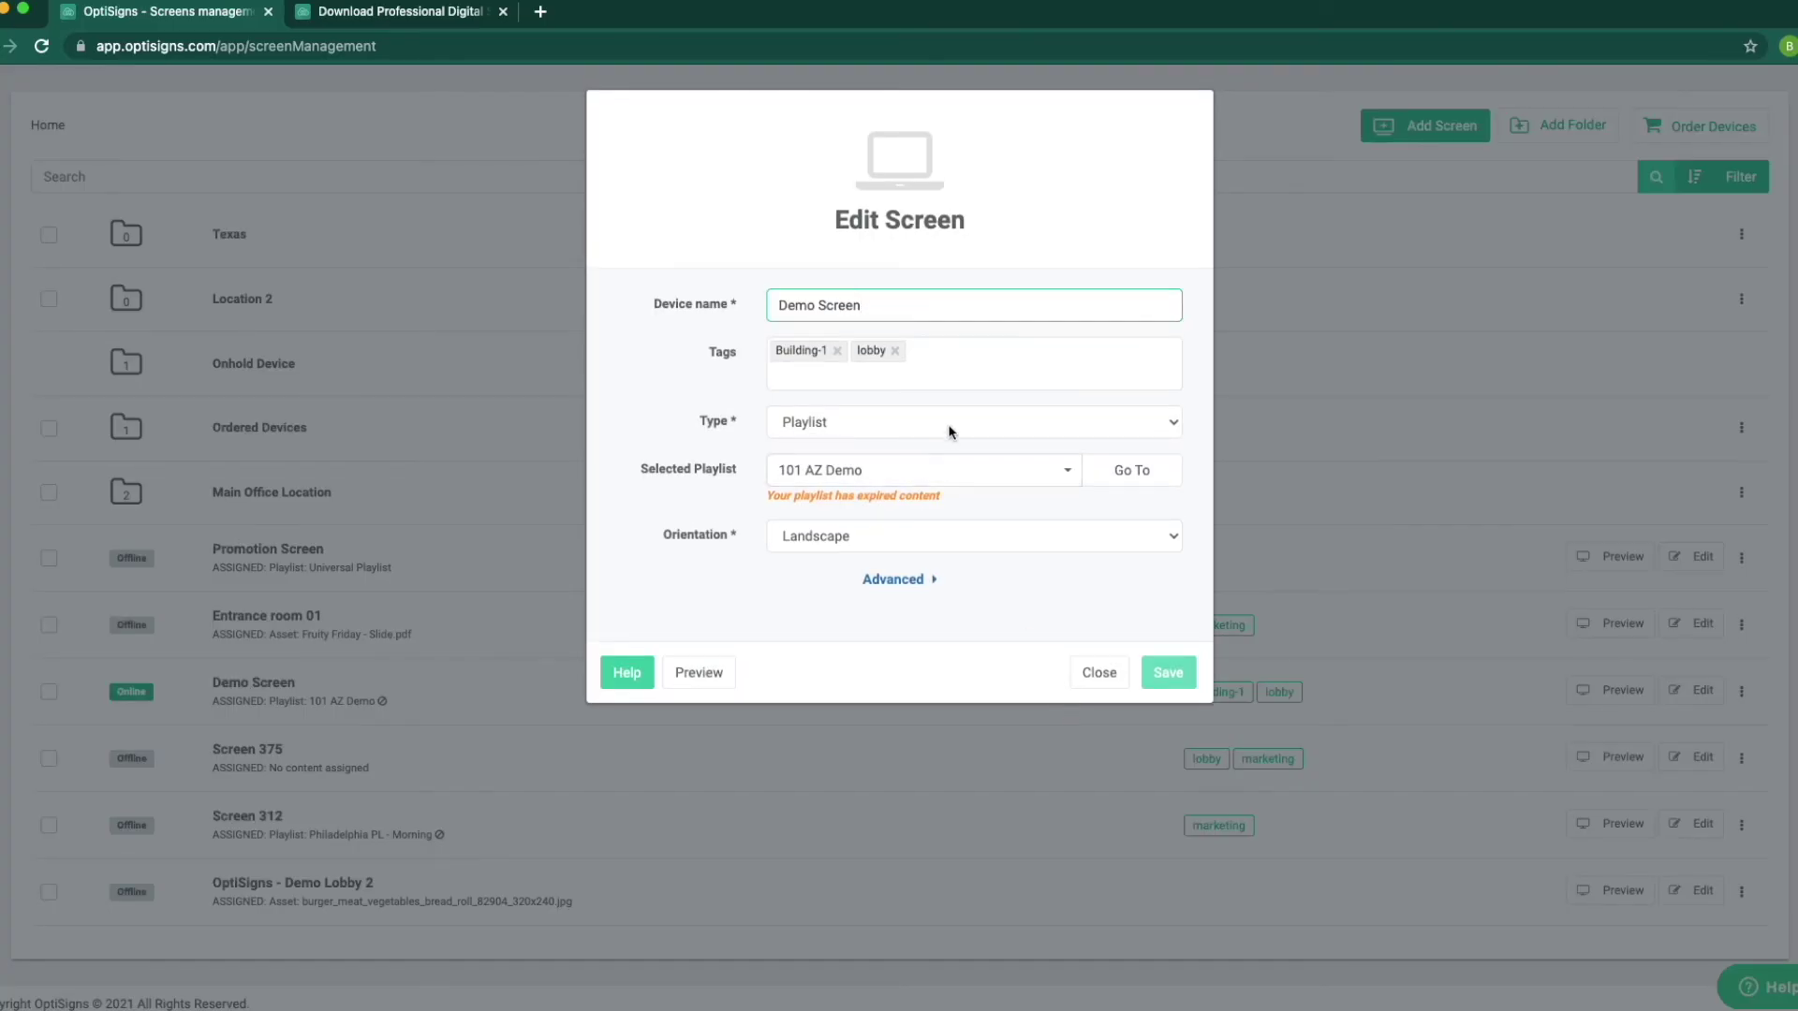
{"action": "left_click", "coordinate": [940, 424]}
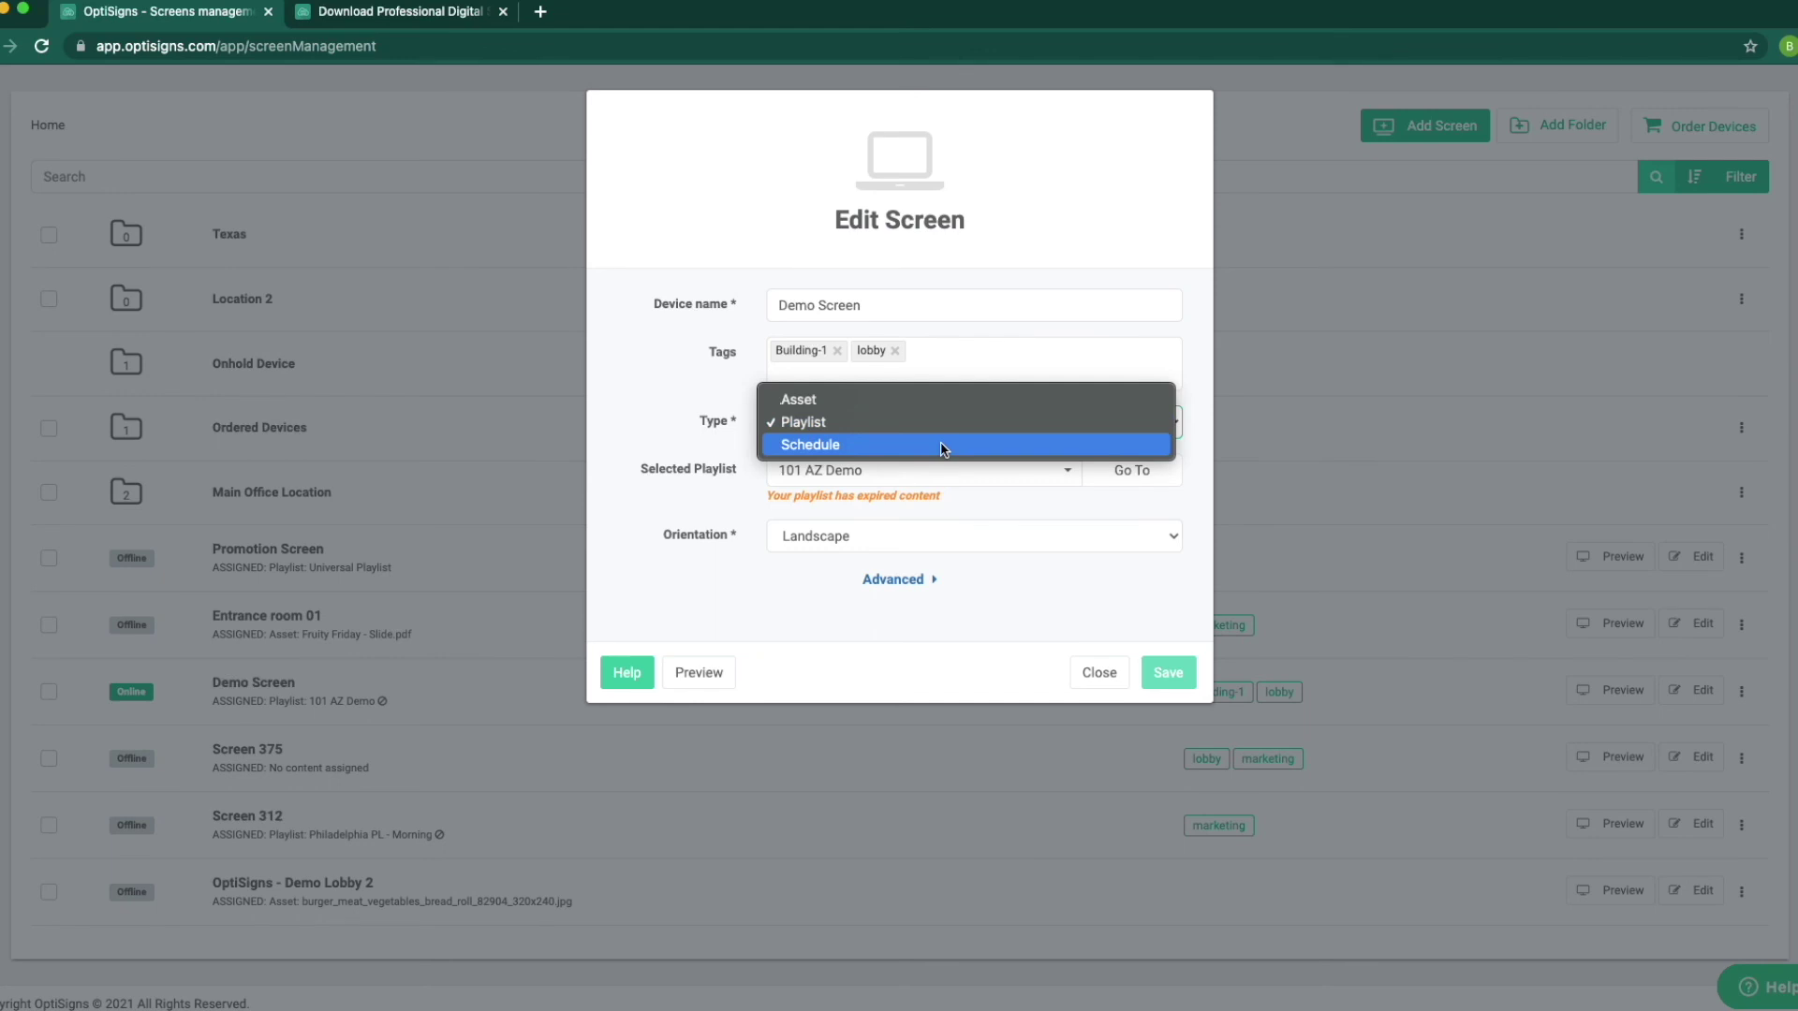
{"action": "left_click", "coordinate": [943, 446]}
{"action": "left_click", "coordinate": [951, 469]}
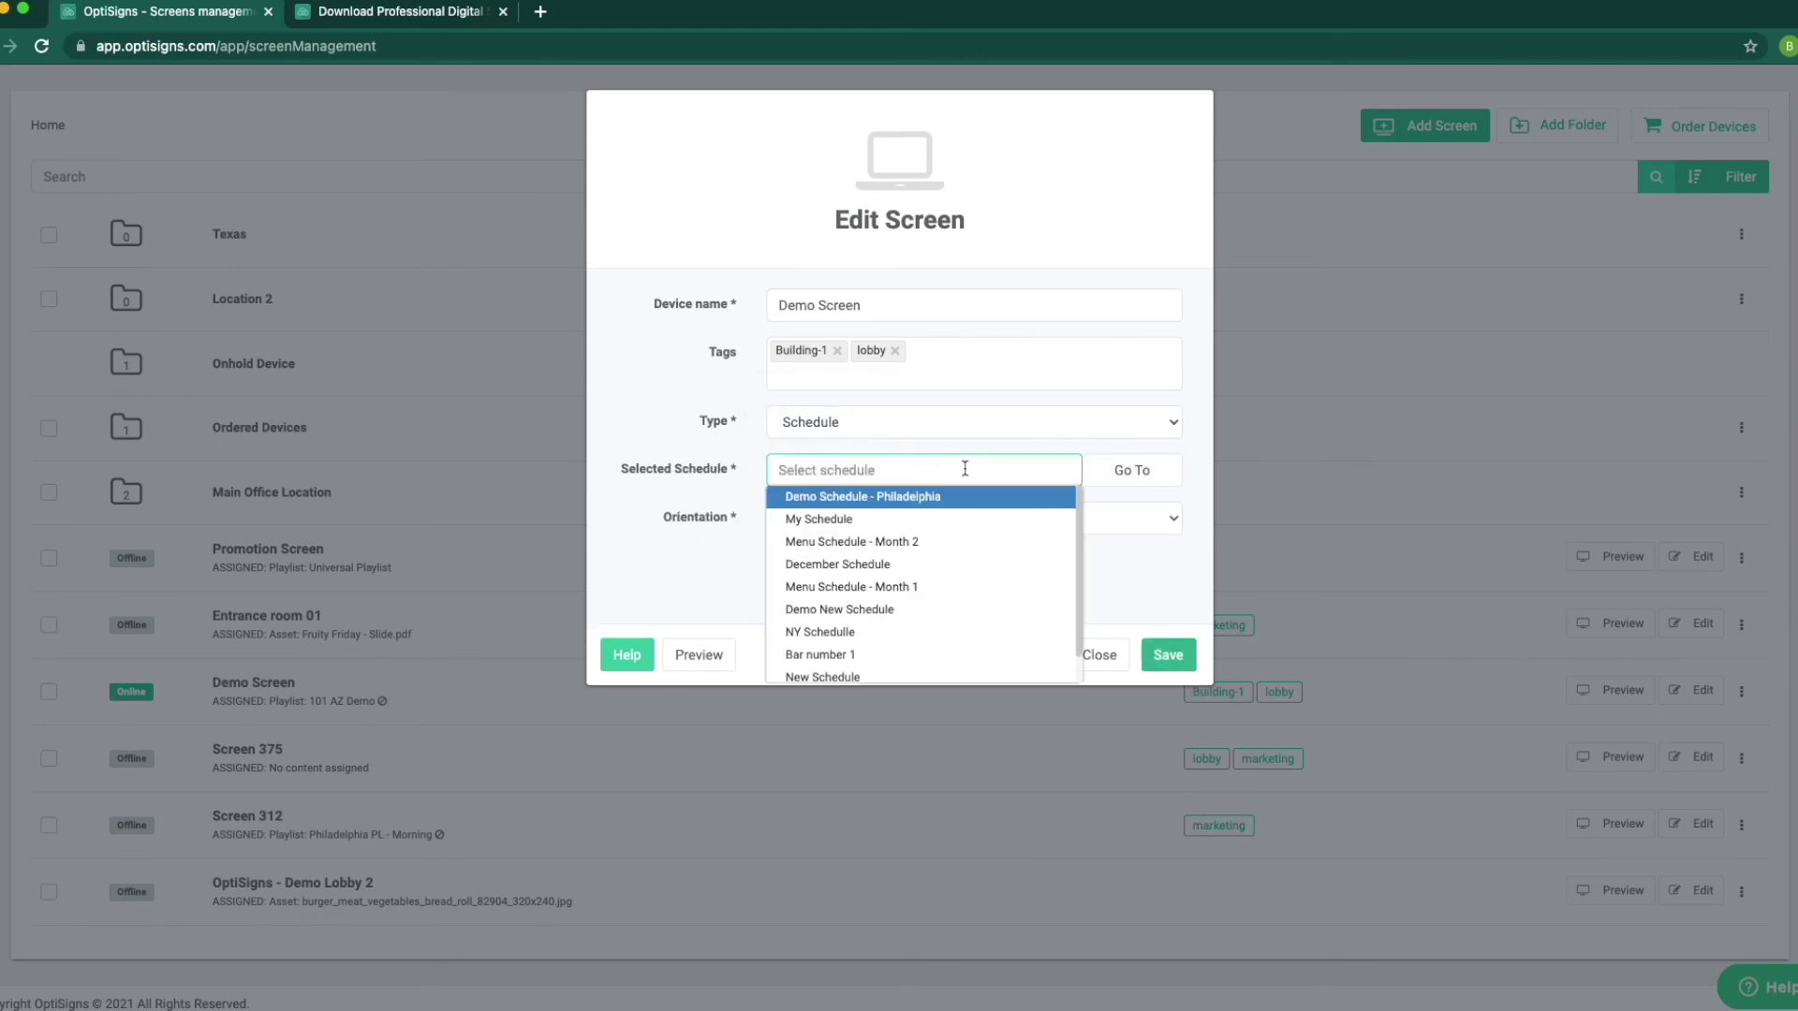
{"action": "left_click", "coordinate": [962, 518]}
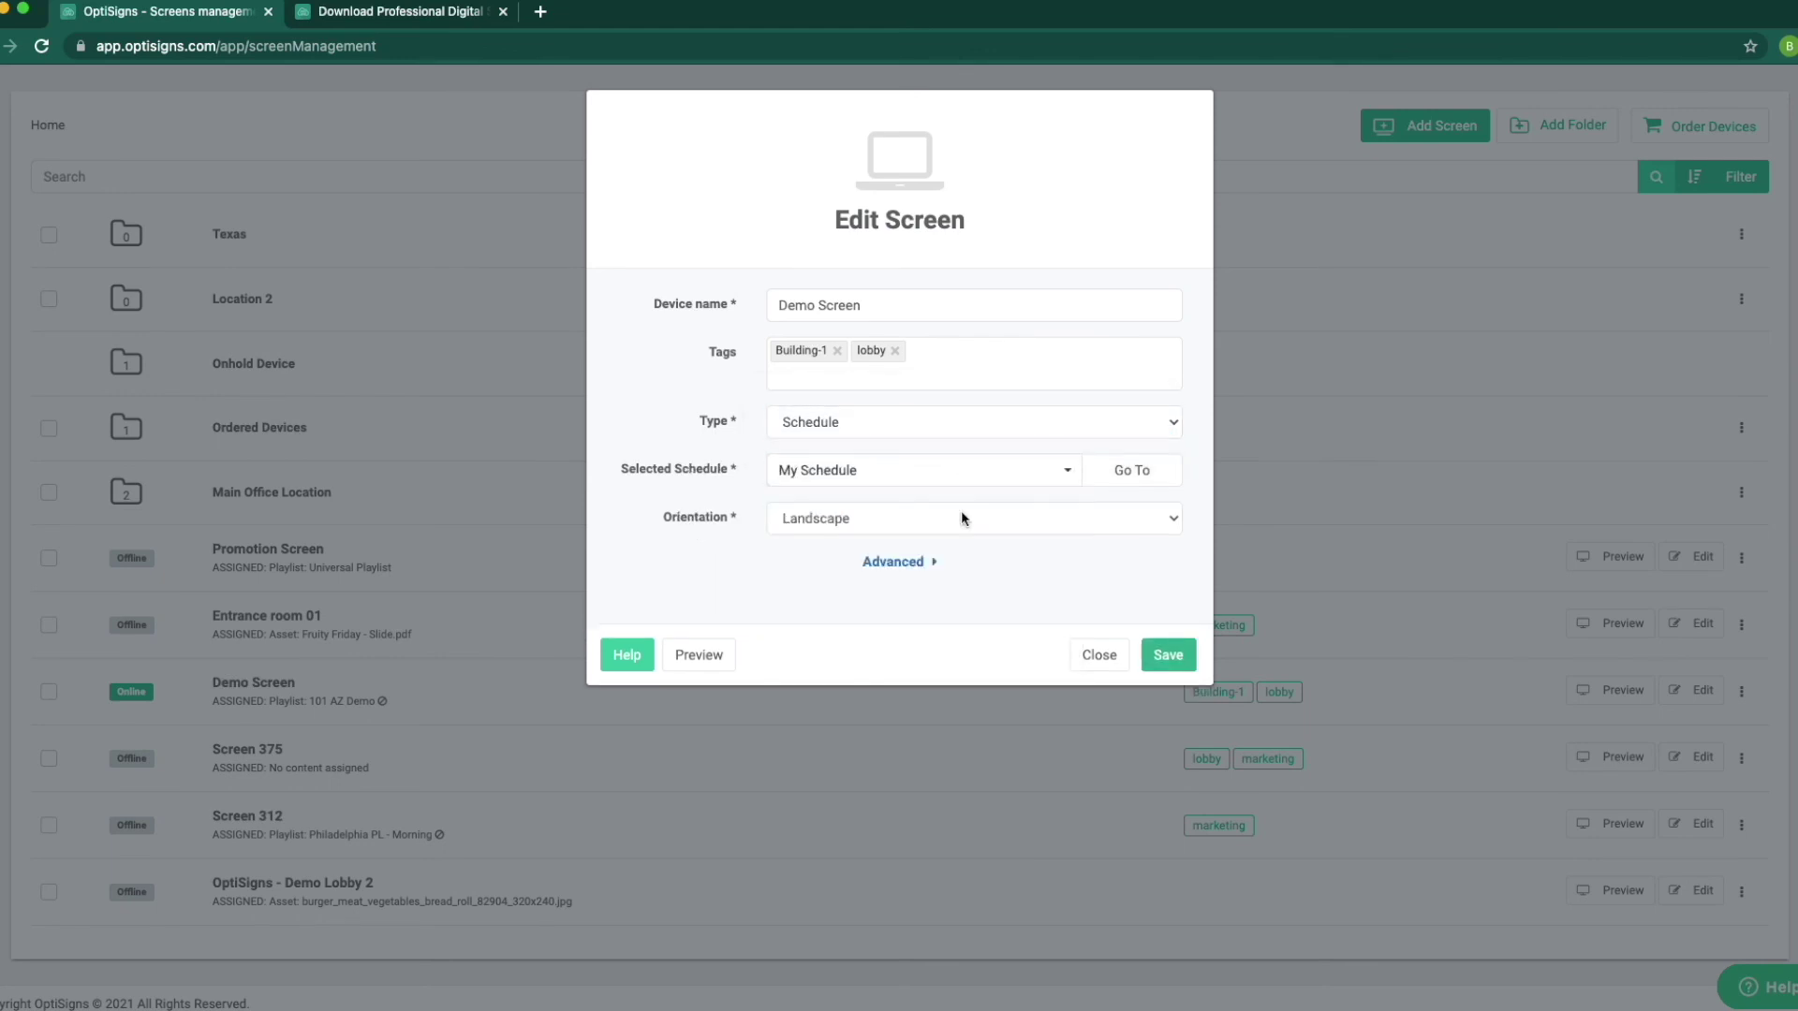
{"action": "left_click", "coordinate": [1168, 656]}
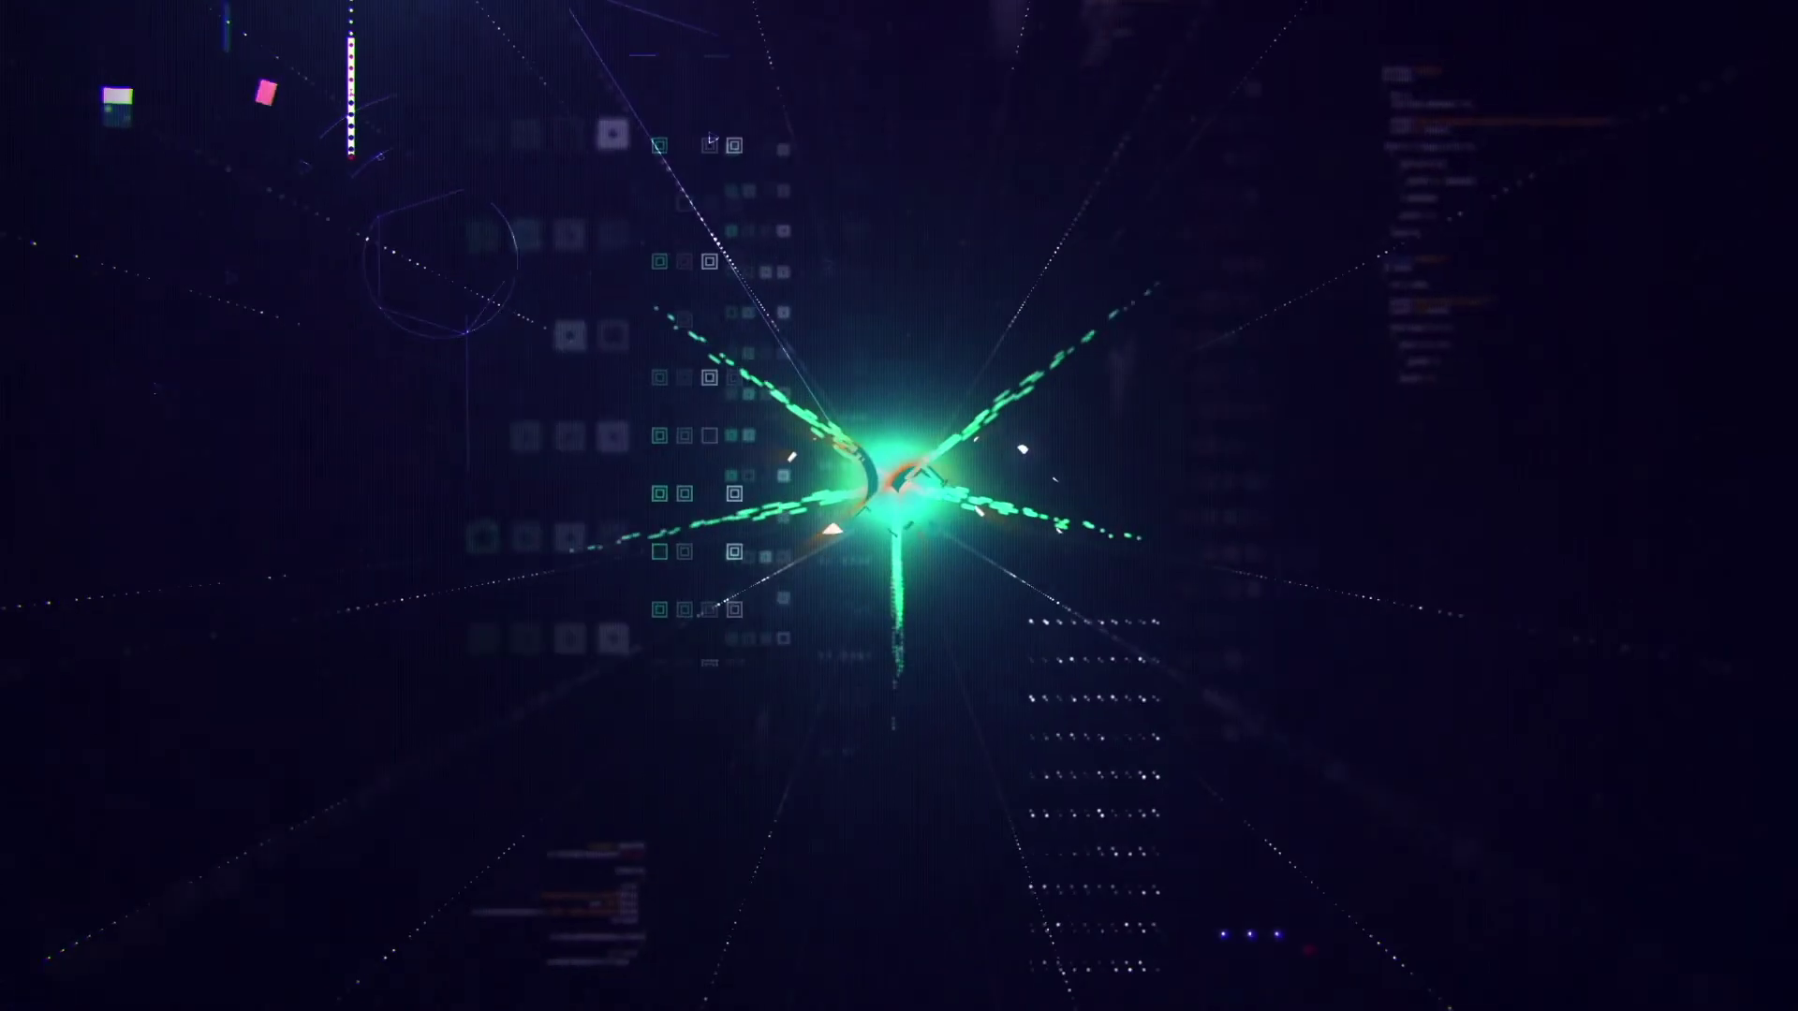